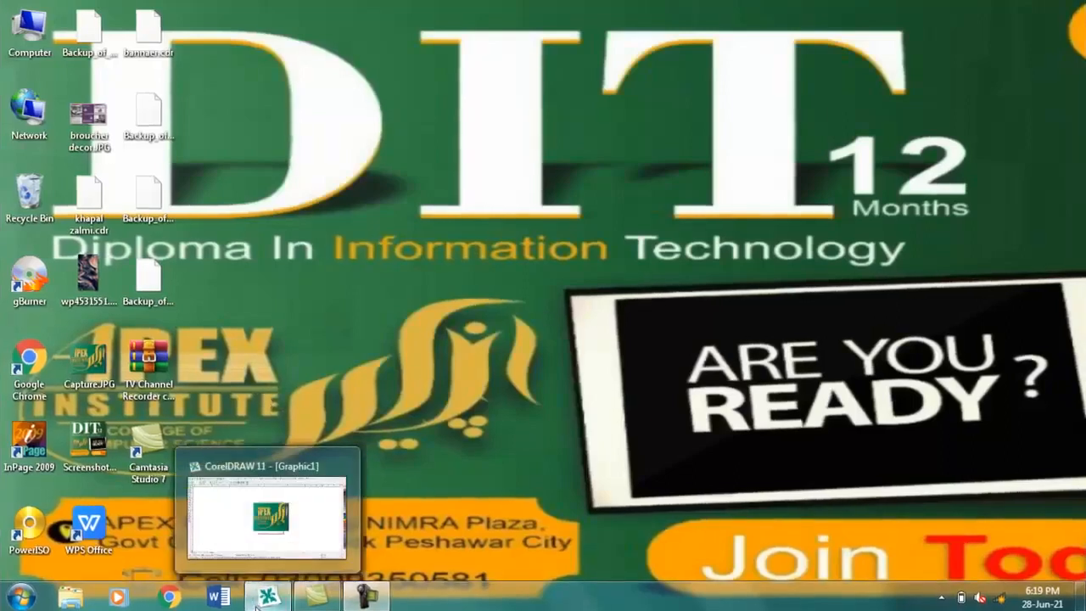
Switch to CorelDRAW, draw a rectangle about 0.9 by 5.16 inches around the logo's rightmost calligraphic stroke, and convert it to curves.
left_click(295, 526)
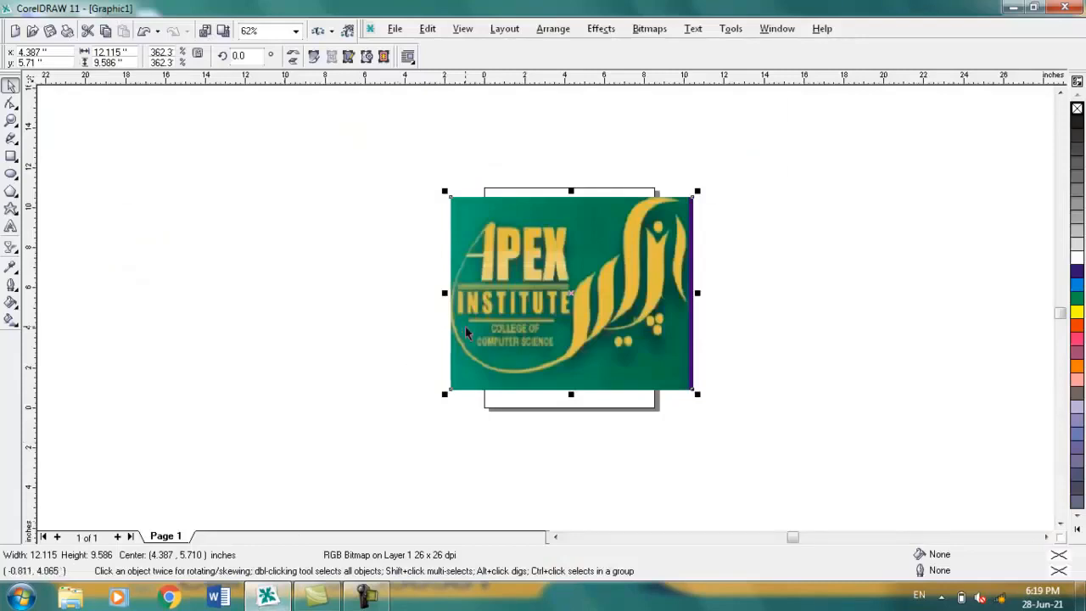
key("shift+F2")
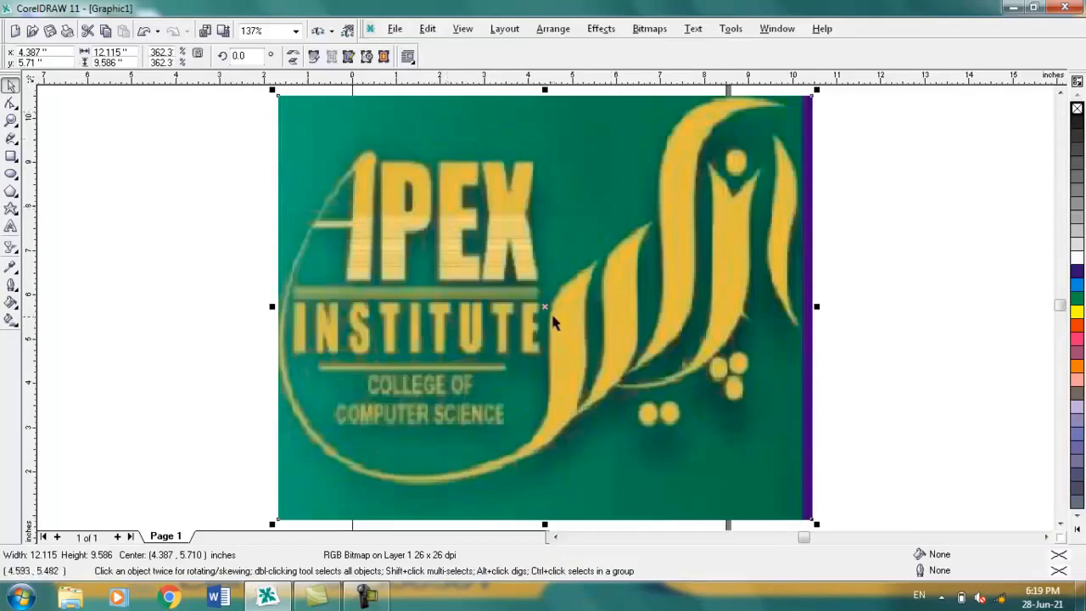
left_click(11, 156)
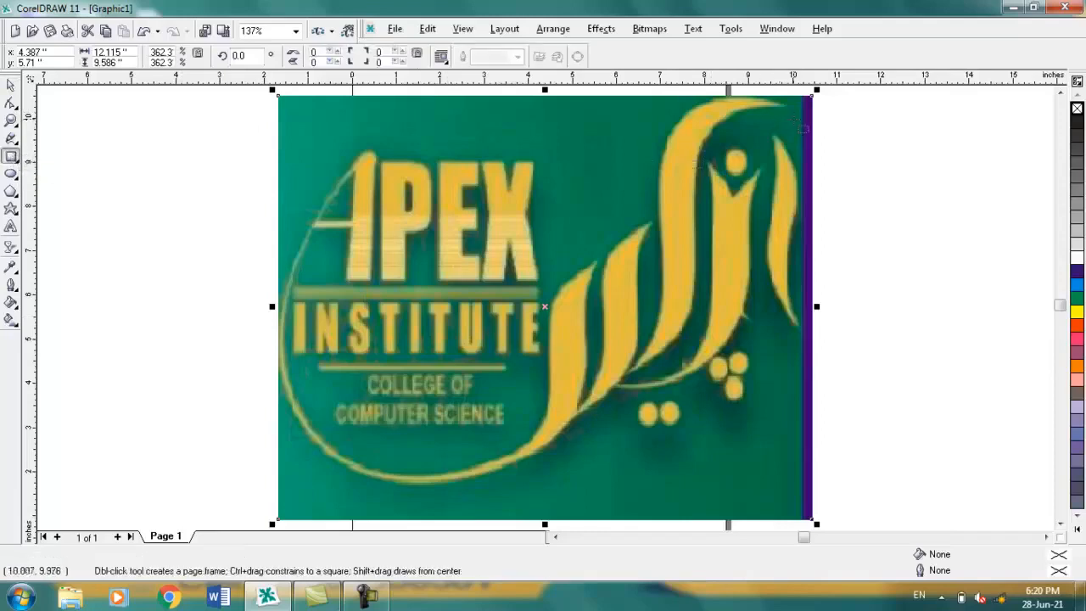
left_click_drag(801, 121, 761, 348)
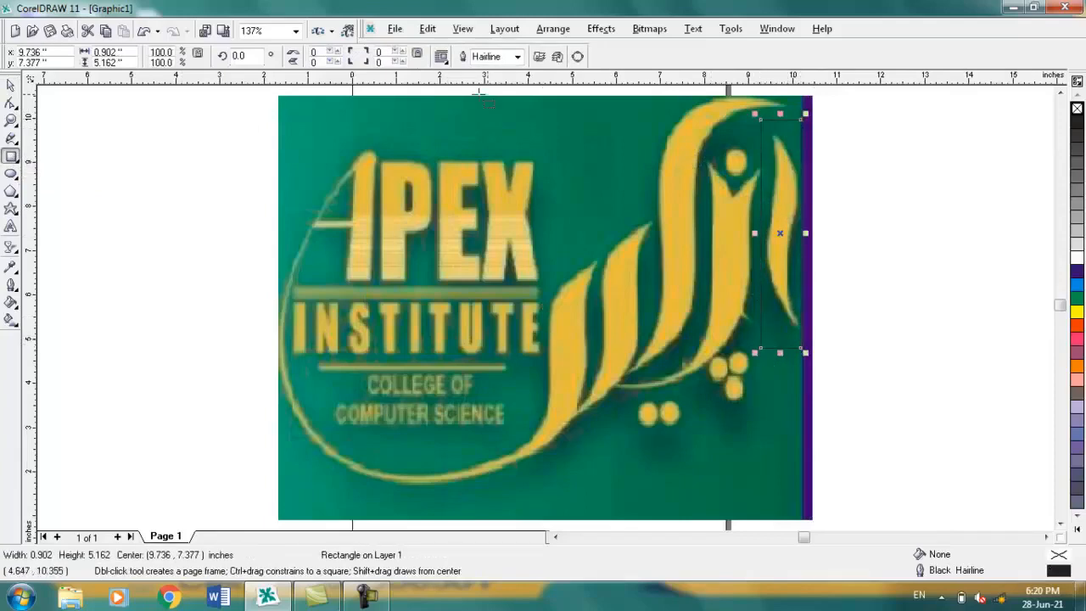
right_click(767, 158)
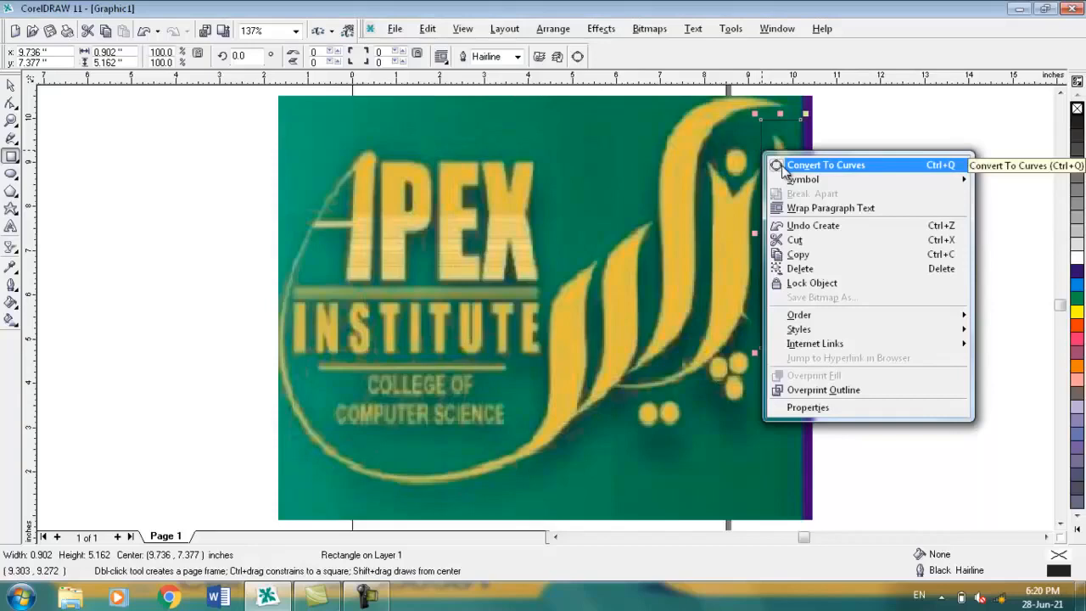
left_click(793, 166)
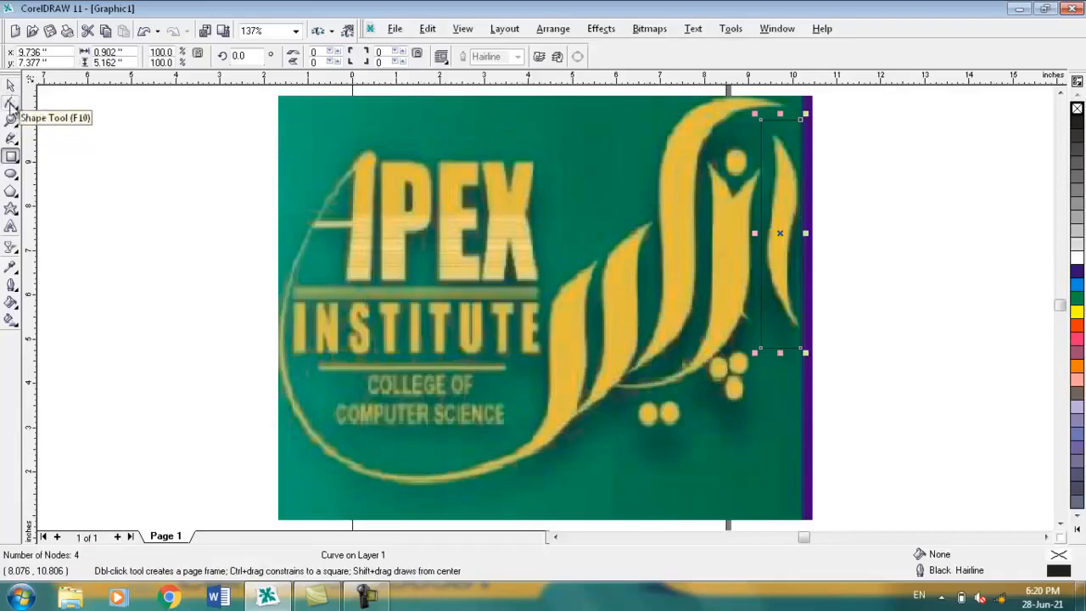
Move the rectangle's upper-left node onto the upper tip of the calligraphic stroke and delete its upper-right node.
left_click(11, 103)
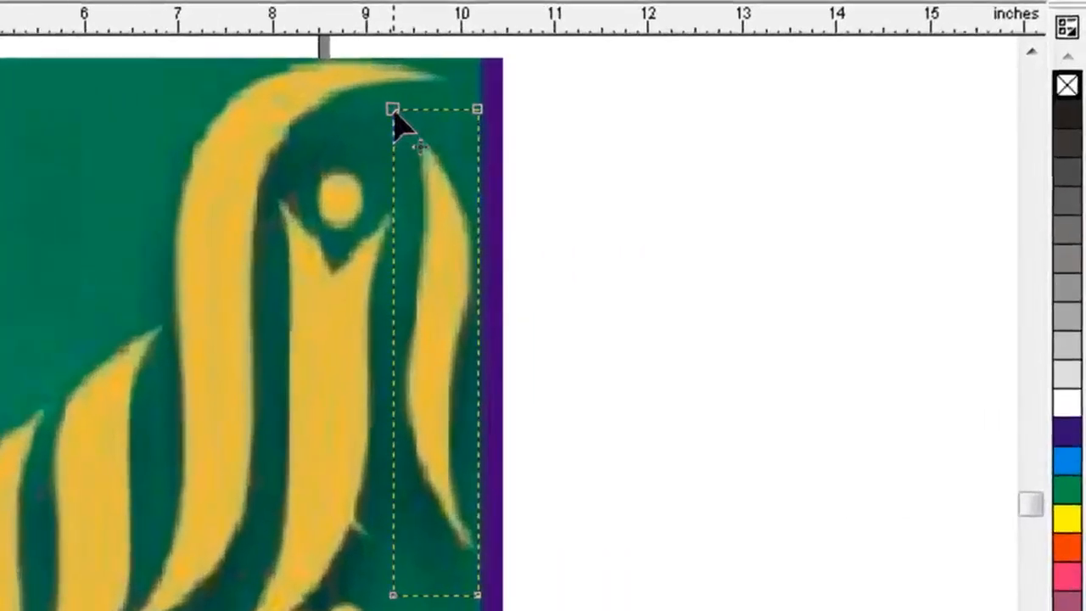
left_click(762, 120)
left_click_drag(404, 115, 416, 134)
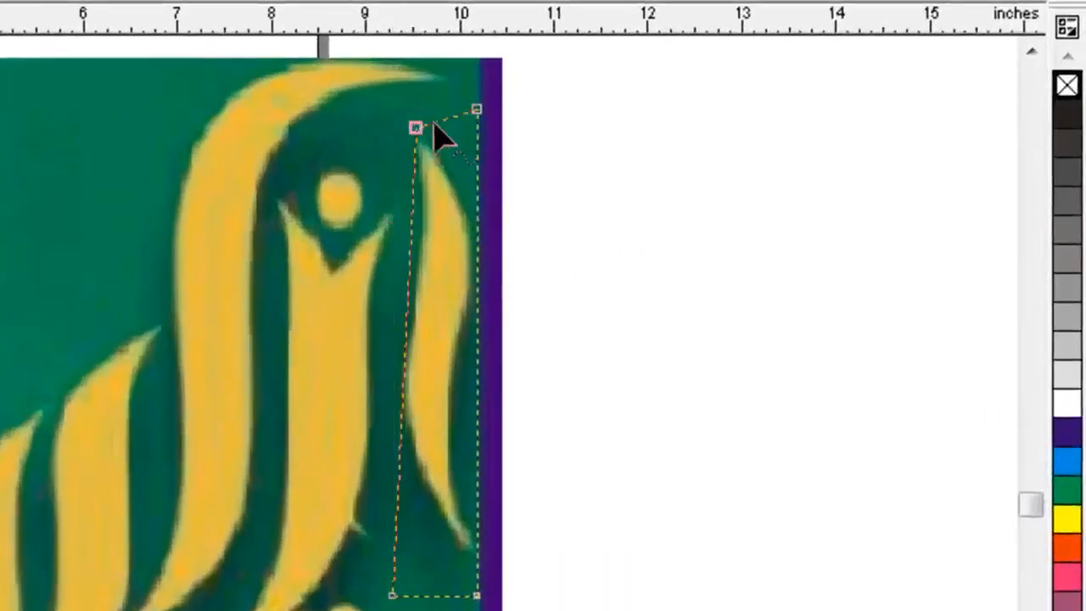
double_click(476, 113)
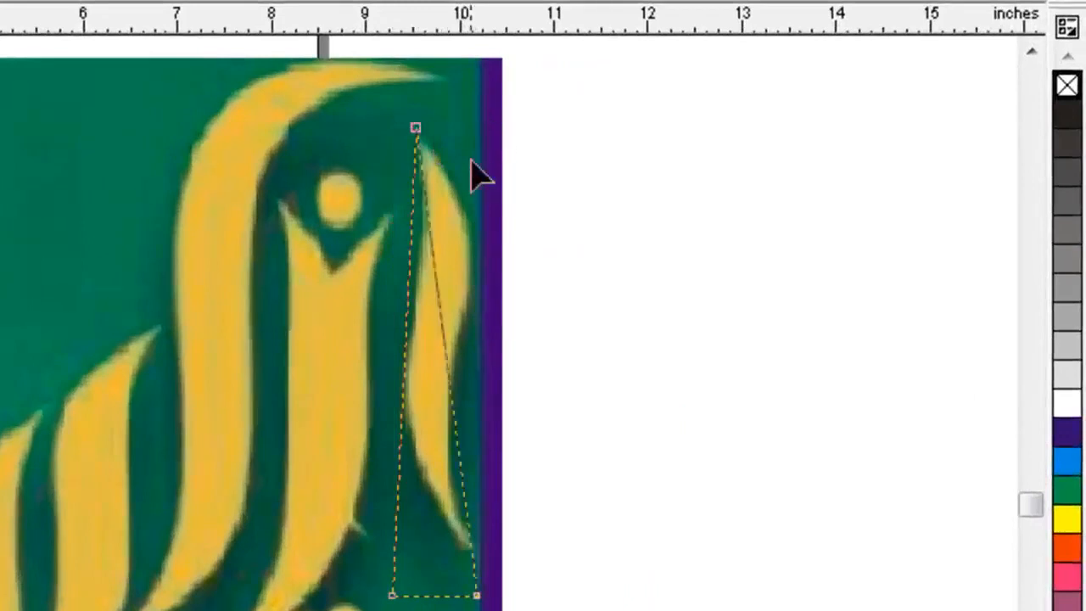
Add two nodes along the outline's right side, placing one at the stroke's outer bulge and the other at its inner bend.
left_click(431, 243)
left_click_drag(430, 244, 473, 233)
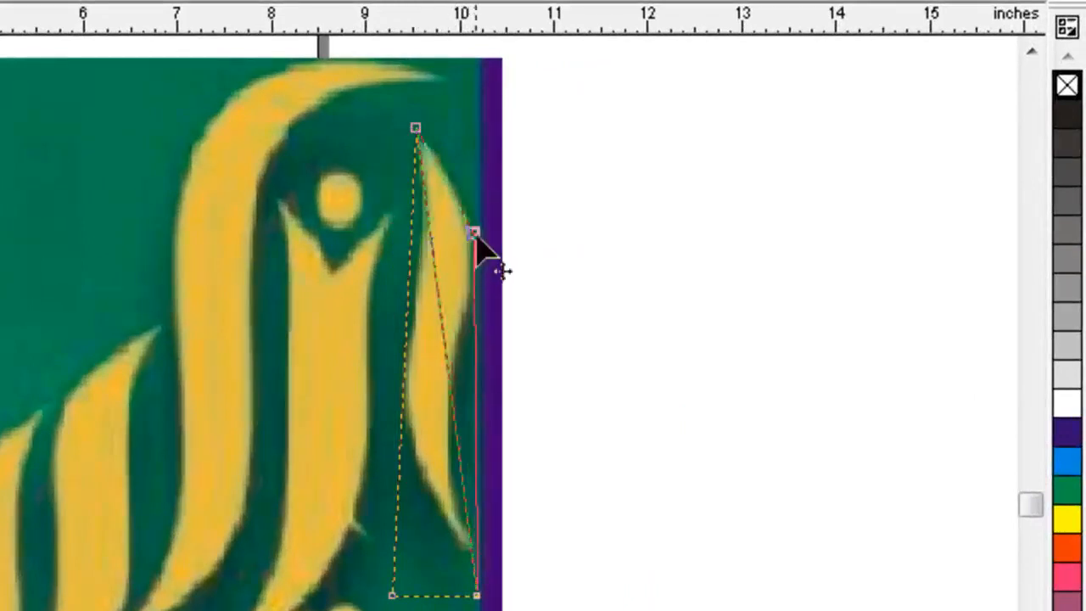
double_click(476, 343)
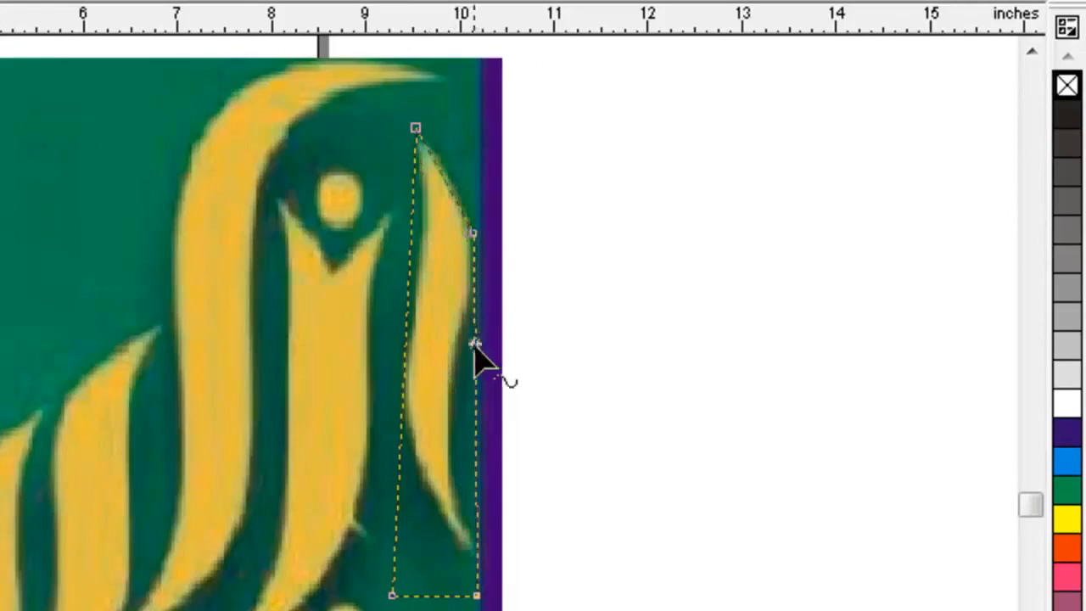
left_click_drag(476, 344, 450, 353)
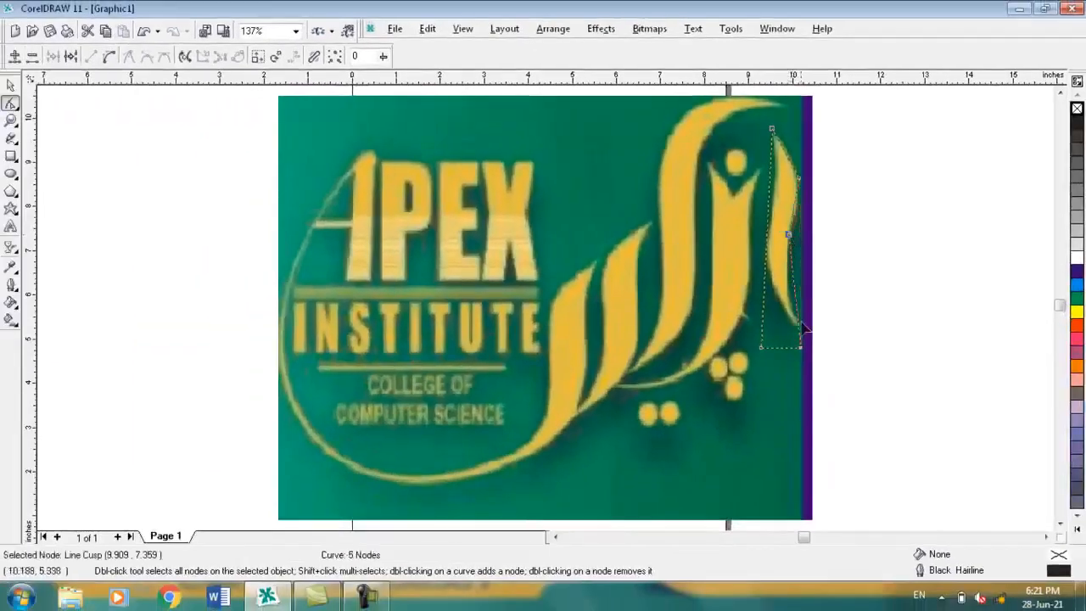
Move the lower-right node onto the stroke's lower tip and replace the lower-left node with one midway down the stroke's left edge.
left_click_drag(799, 348, 803, 332)
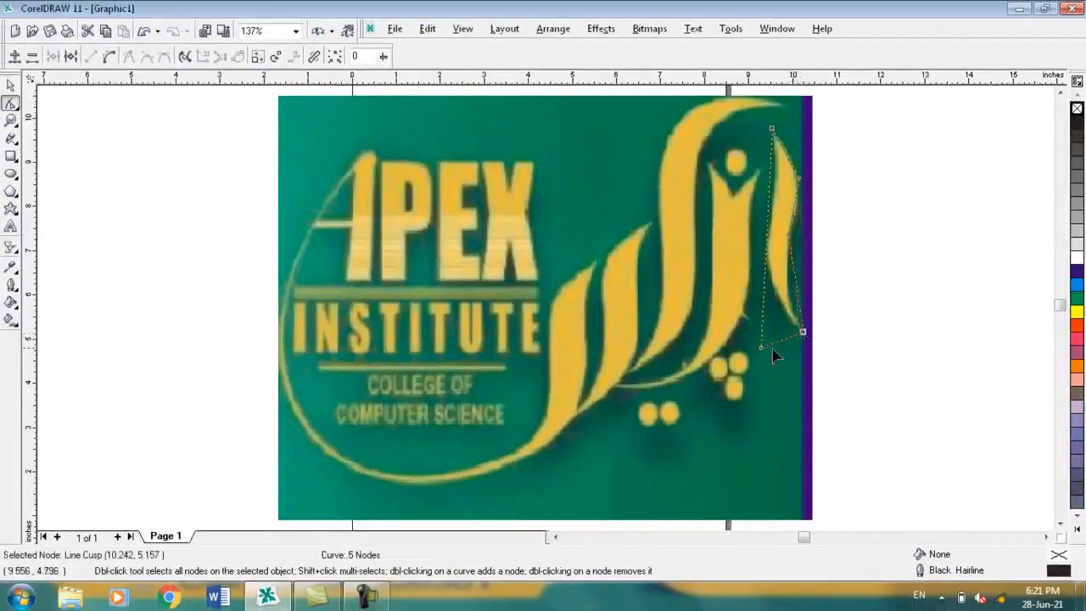
key("Delete")
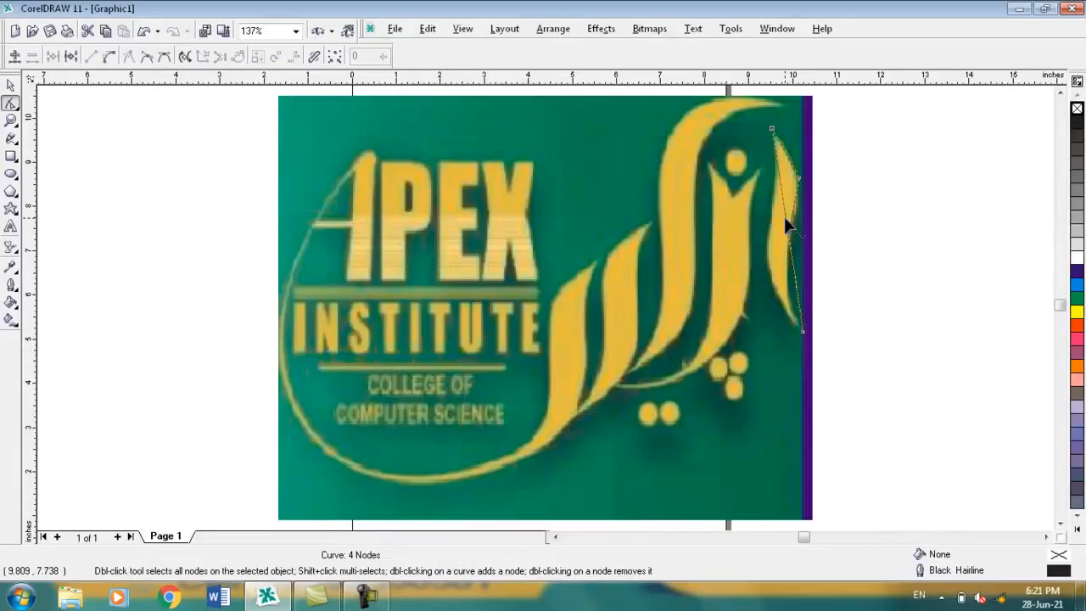
double_click(785, 219)
left_click_drag(785, 220, 770, 230)
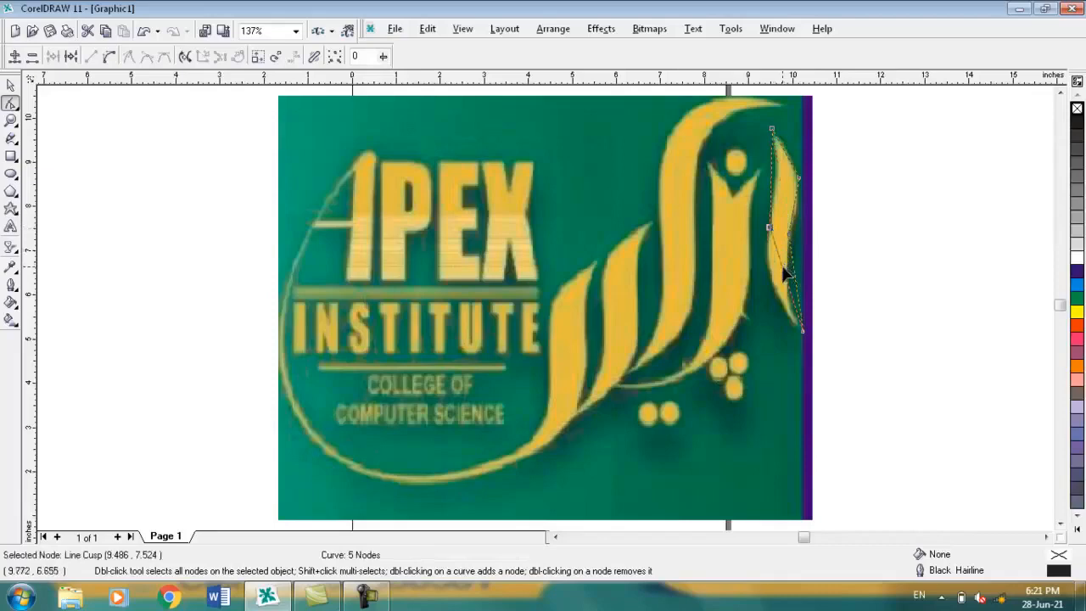
Convert the outline's two left-hand segments to curves and bend them to follow the left edge of the stroke.
right_click(784, 273)
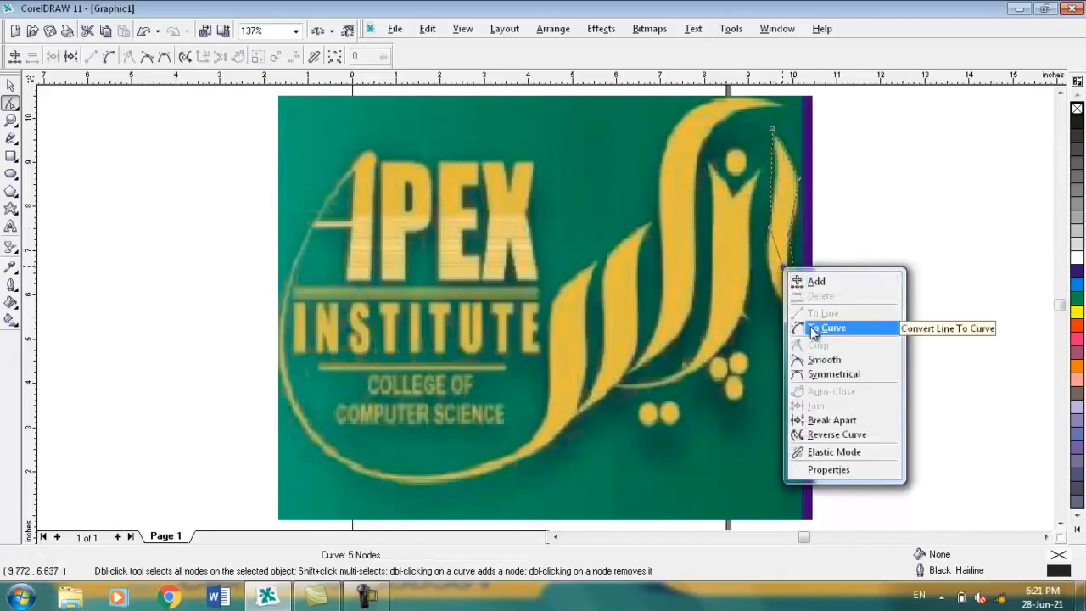
left_click(813, 328)
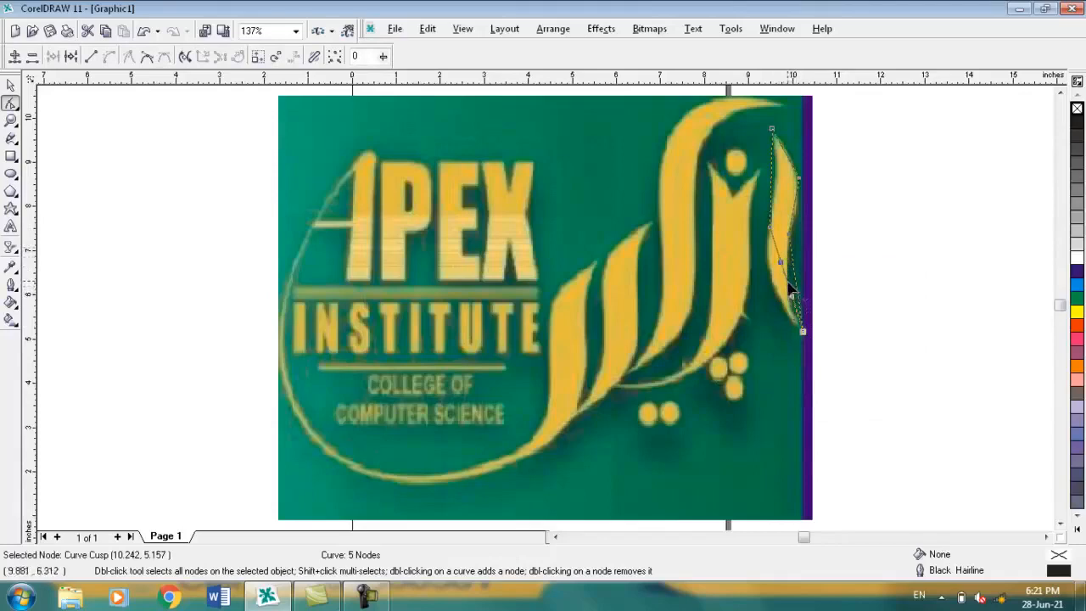
left_click_drag(792, 291, 777, 295)
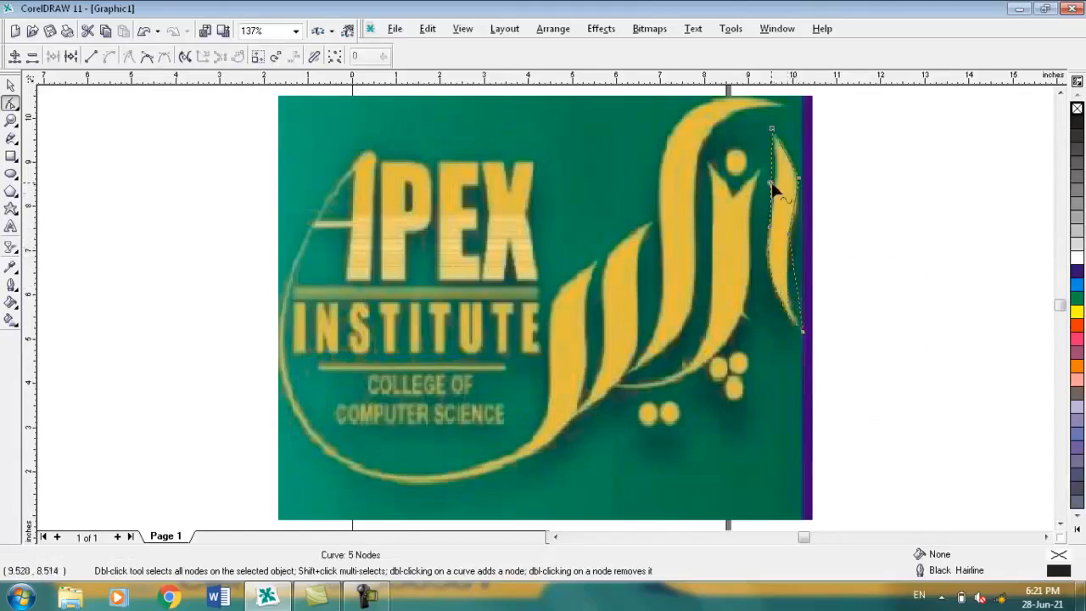
right_click(773, 183)
left_click(810, 246)
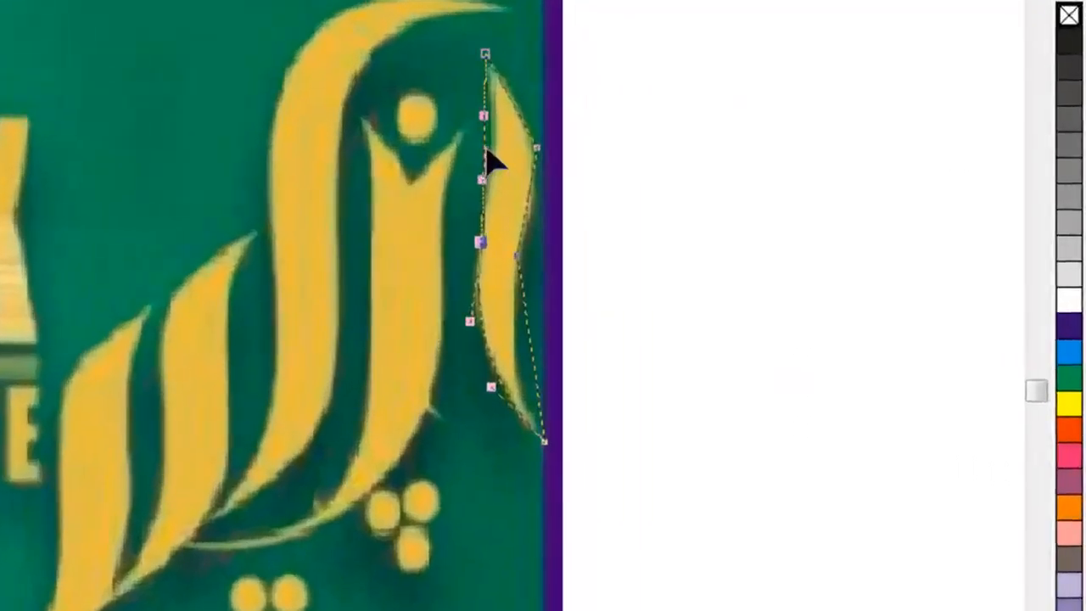
left_click_drag(548, 153, 558, 154)
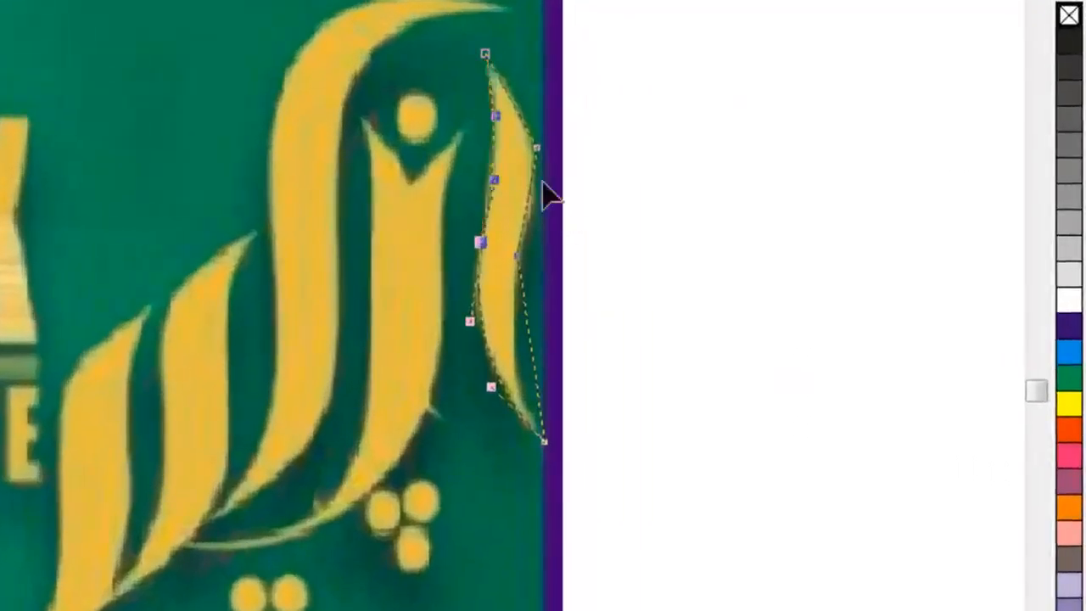
Convert the right-hand segments above the inner bend to curves and bend them around the stroke's outer bulge.
right_click(525, 129)
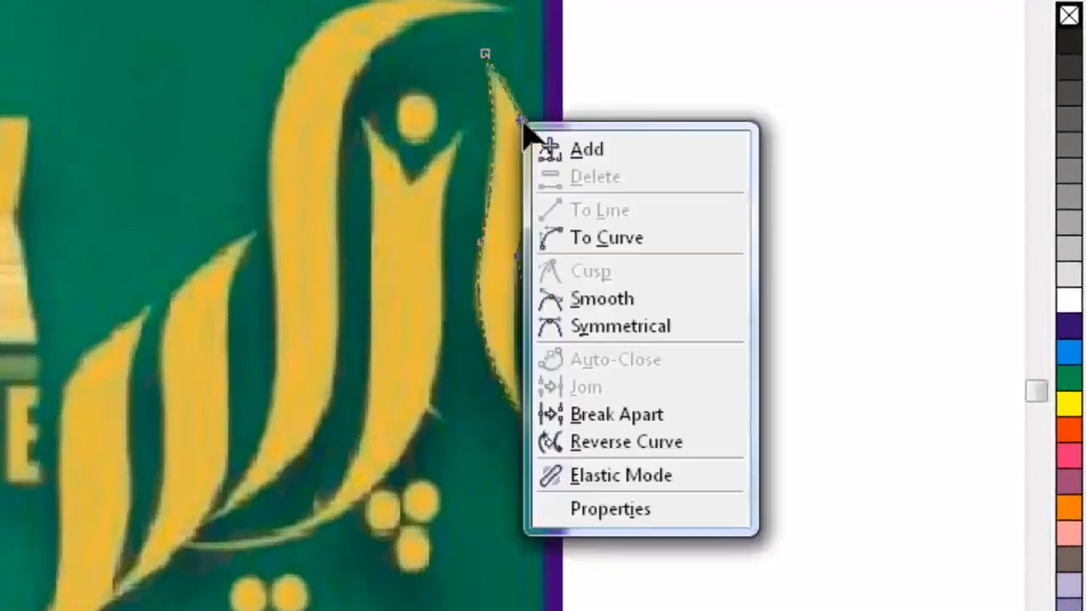
left_click(626, 231)
left_click_drag(513, 110, 520, 104)
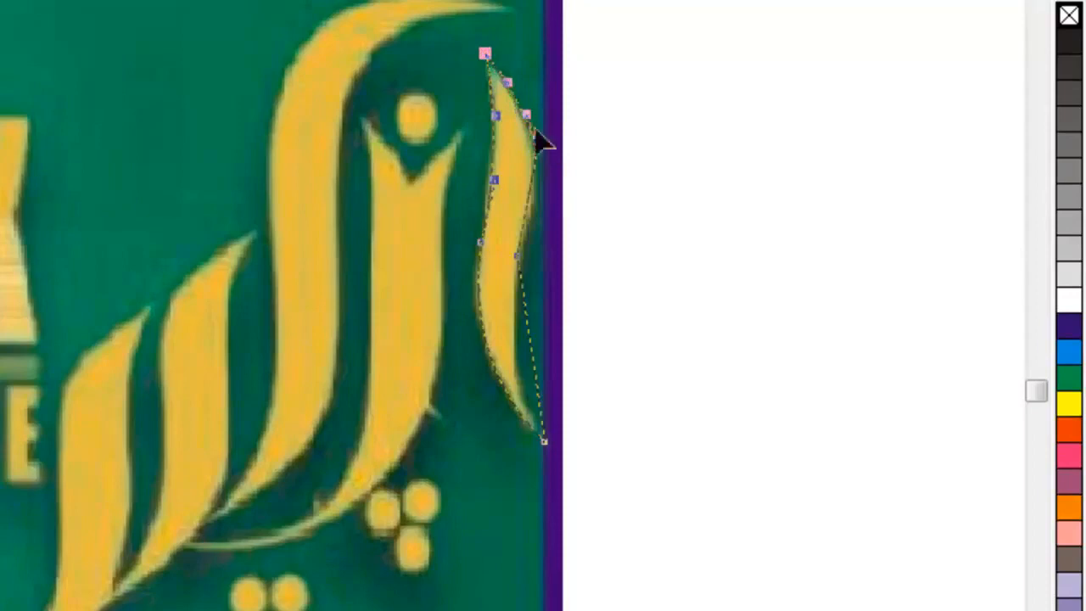
left_click(527, 195)
right_click(528, 193)
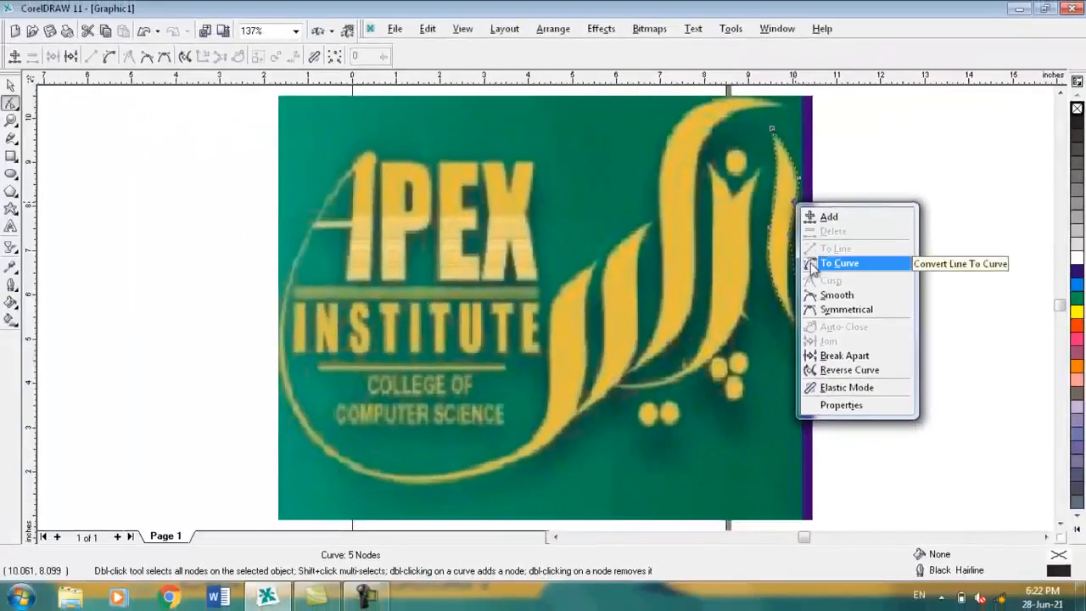
left_click(814, 264)
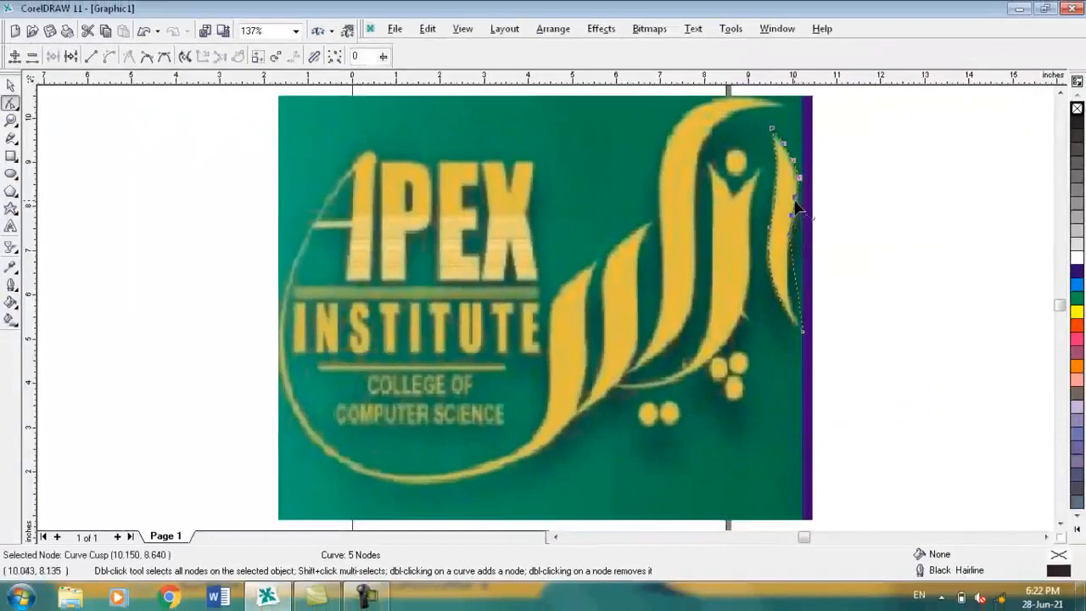
left_click_drag(797, 207, 801, 210)
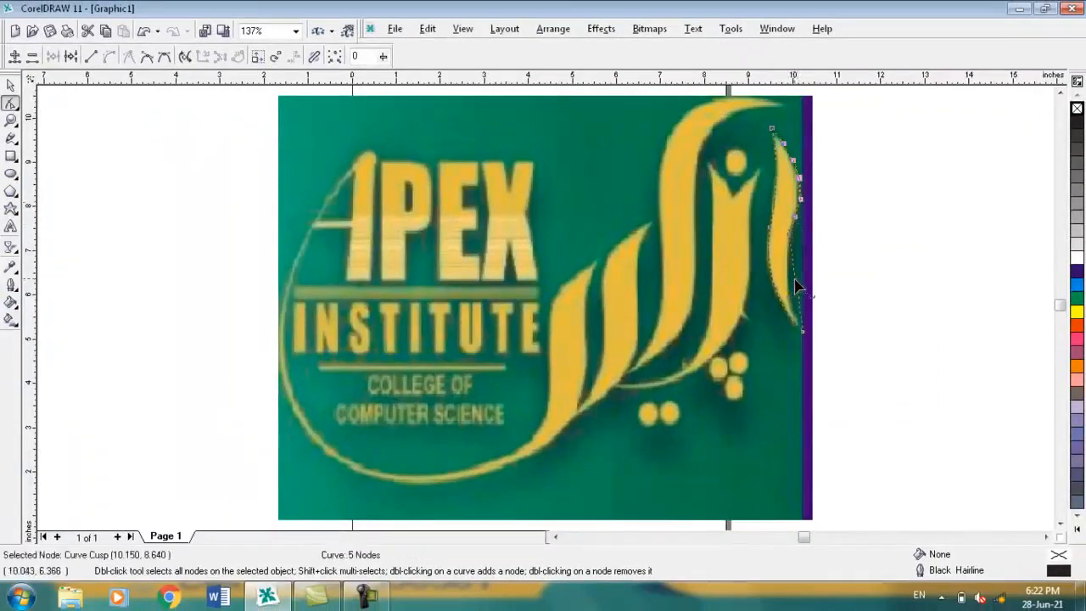
Curve the lower-right segment along the stroke's tail, and give the traced shape a white fill and outline.
right_click(797, 287)
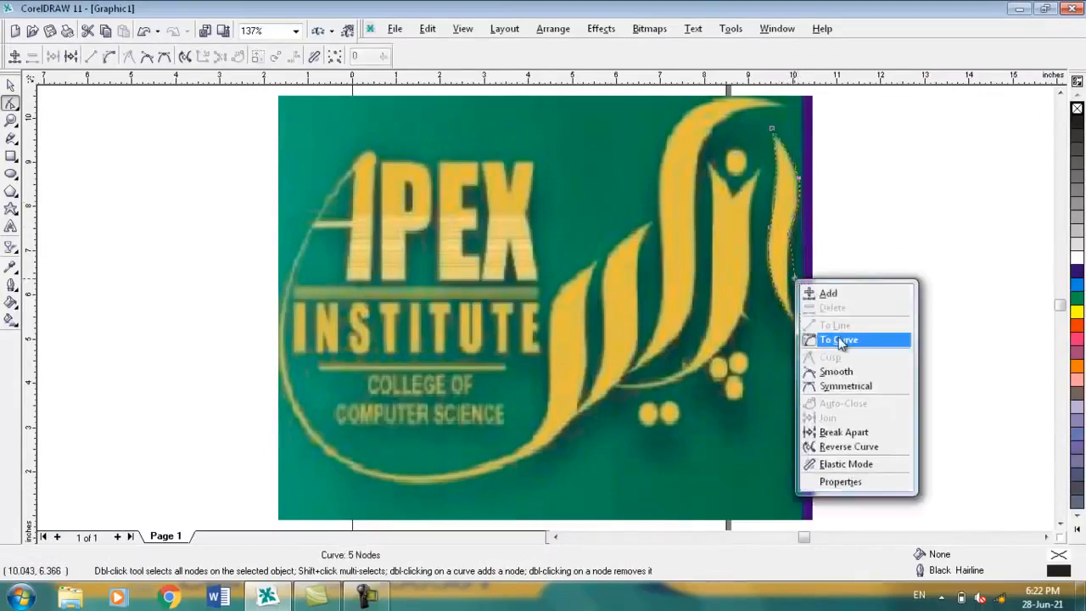
left_click(840, 341)
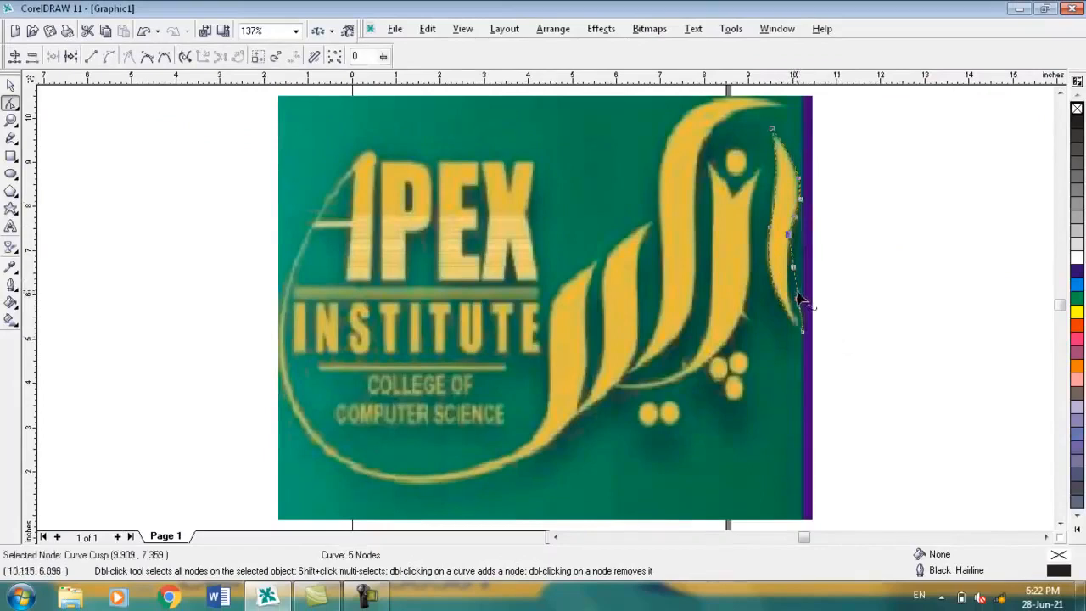
left_click_drag(798, 299, 798, 303)
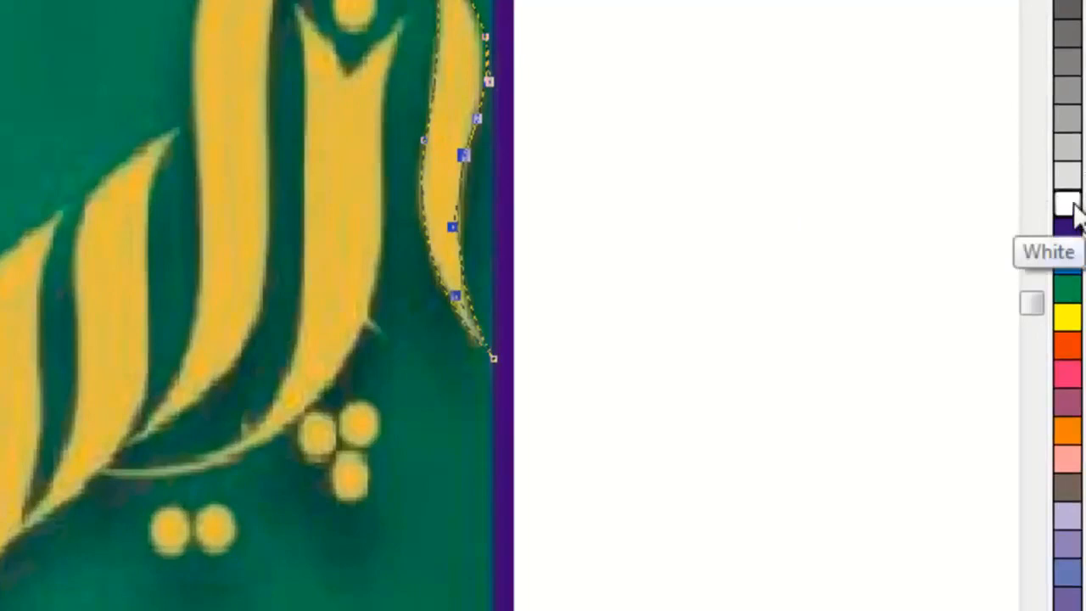
left_click(1073, 206)
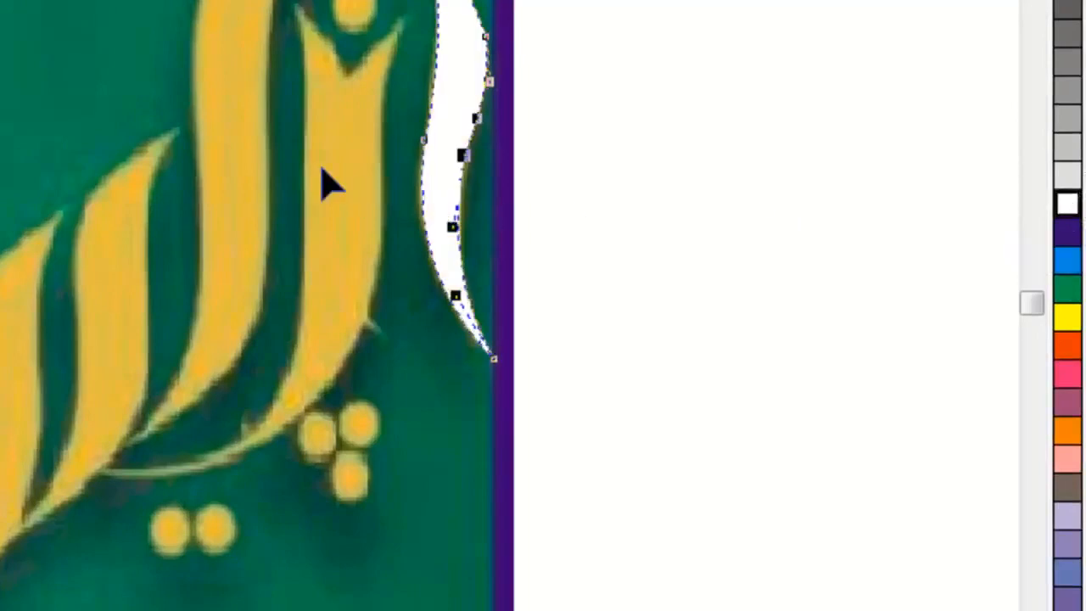
key("Escape")
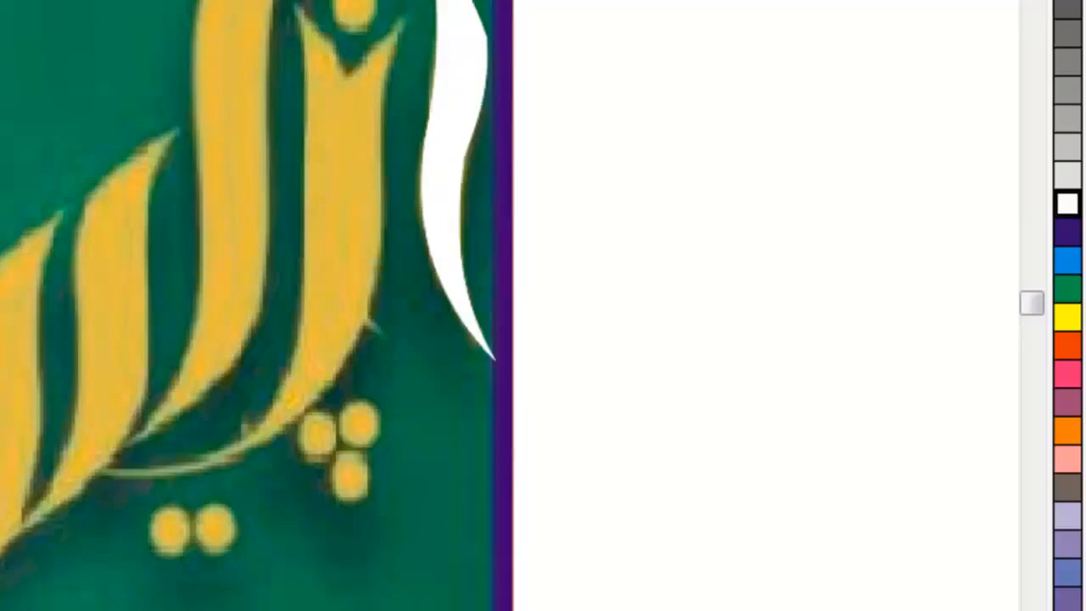
Adjust the upper-right edge segment of the white shape to follow the logo stroke beneath it more closely.
key("F3")
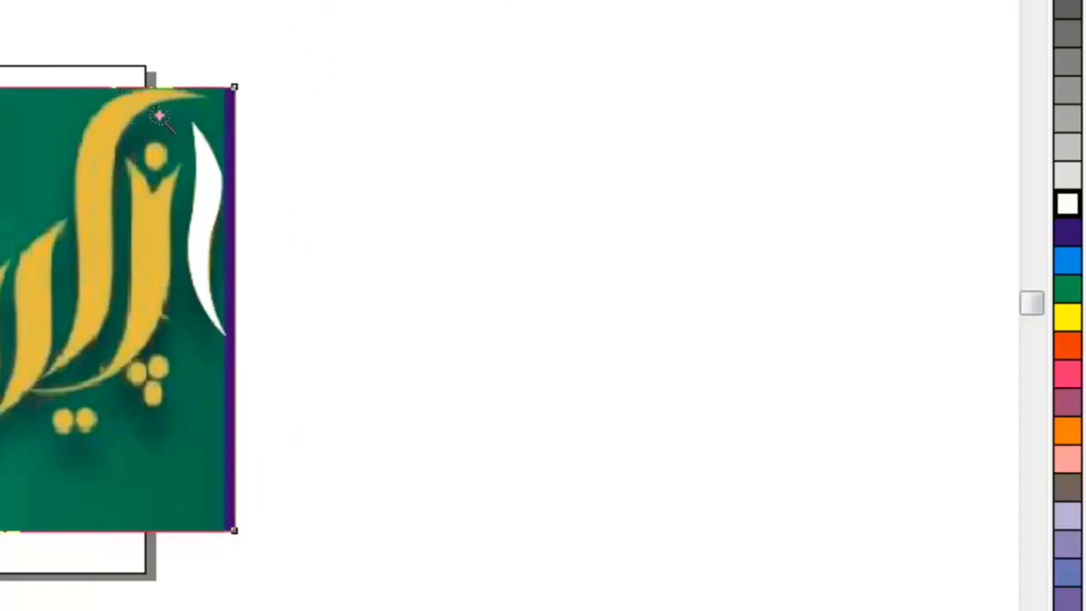
left_click_drag(160, 107, 243, 361)
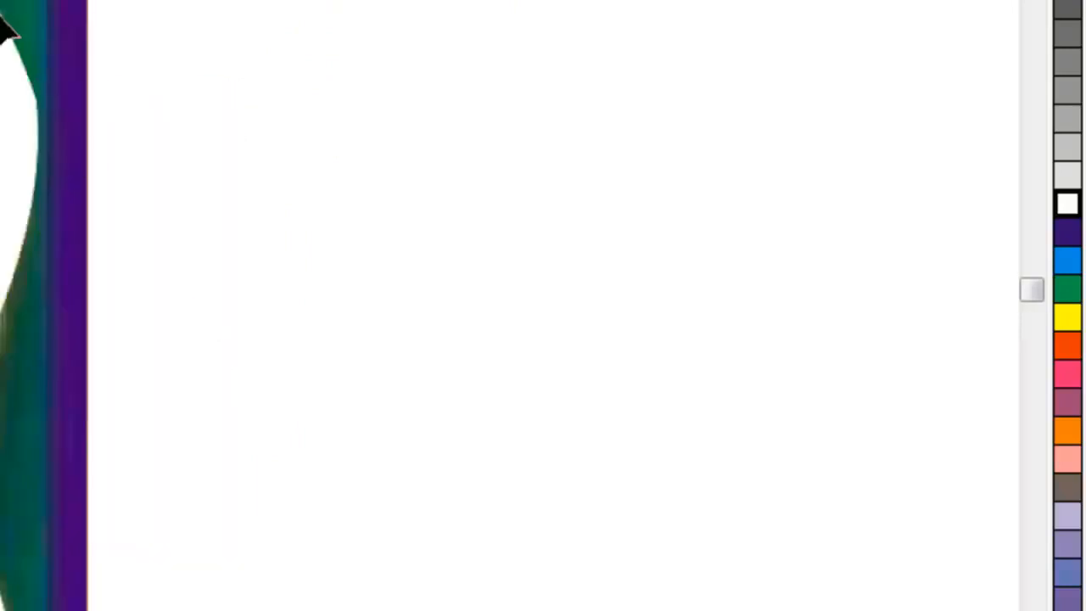
right_click(2, 18)
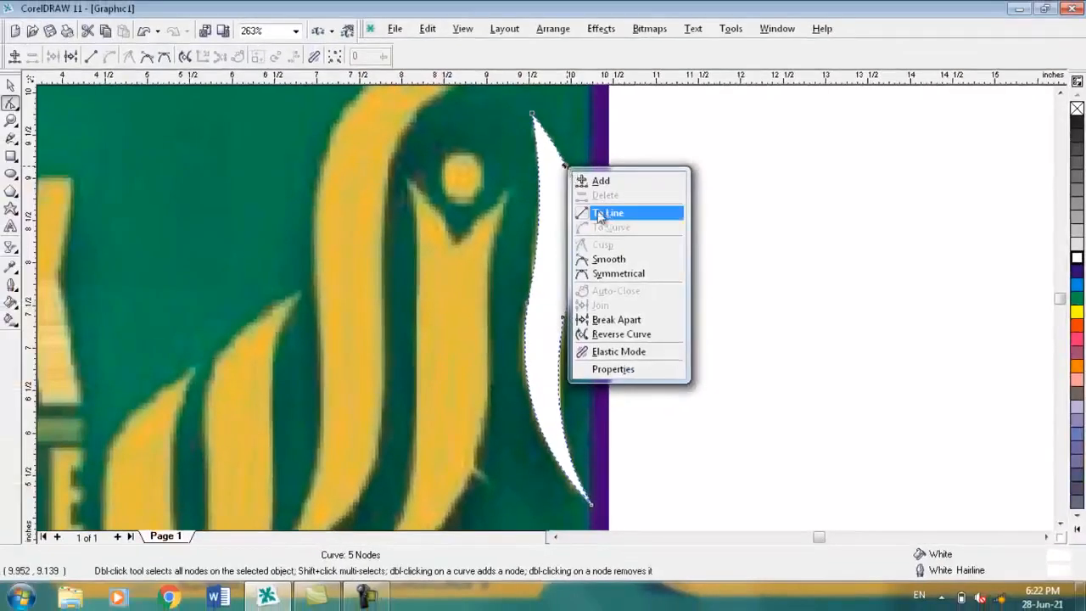
left_click(601, 214)
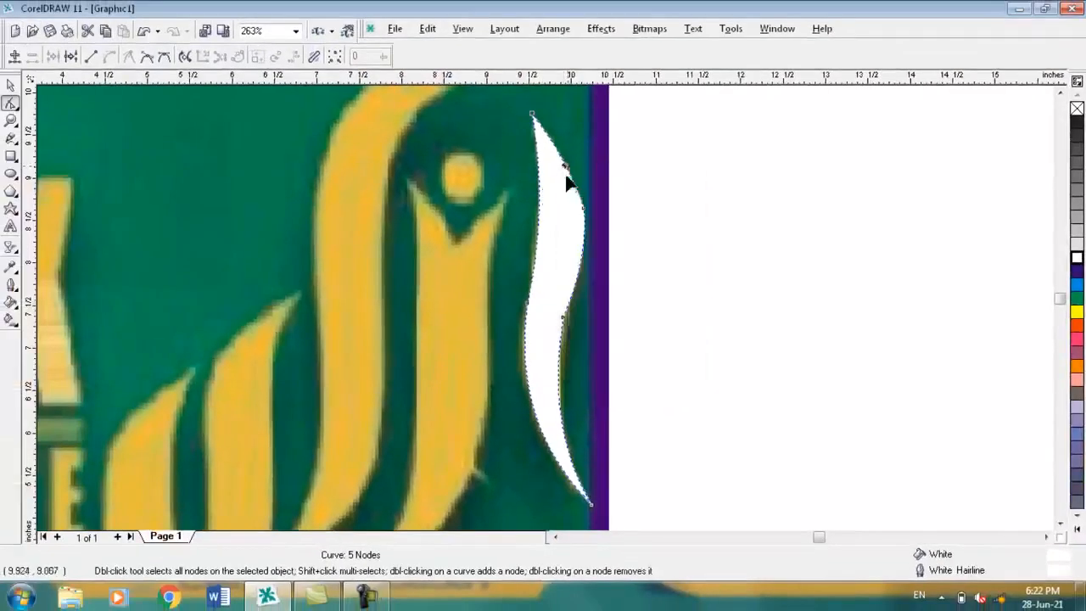
left_click_drag(570, 180, 569, 181)
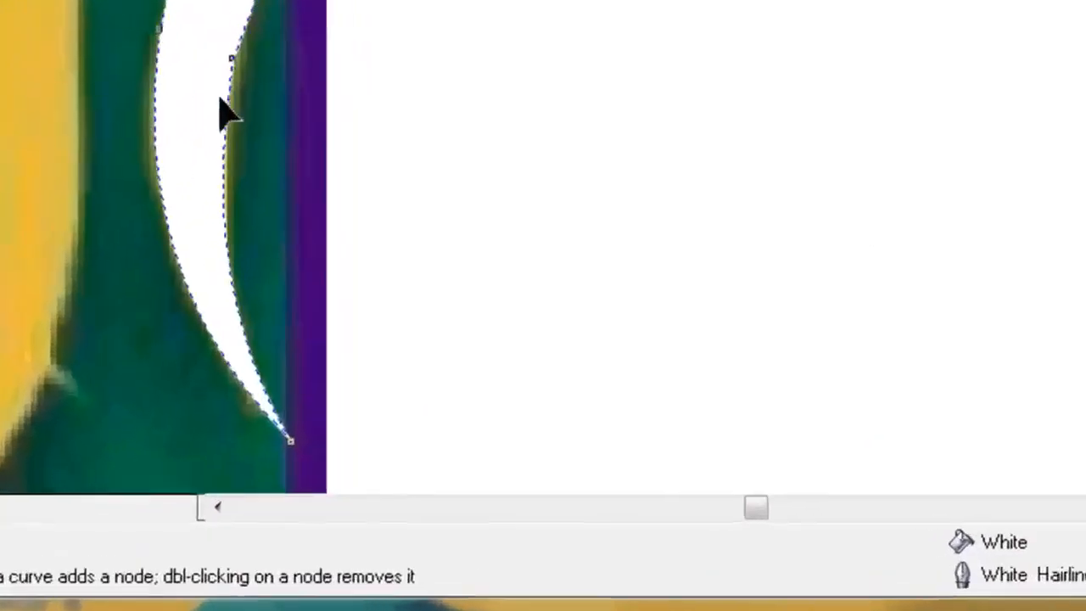
Adjust the lower inner edge segment of the white shape to follow the logo stroke's tail.
right_click(227, 119)
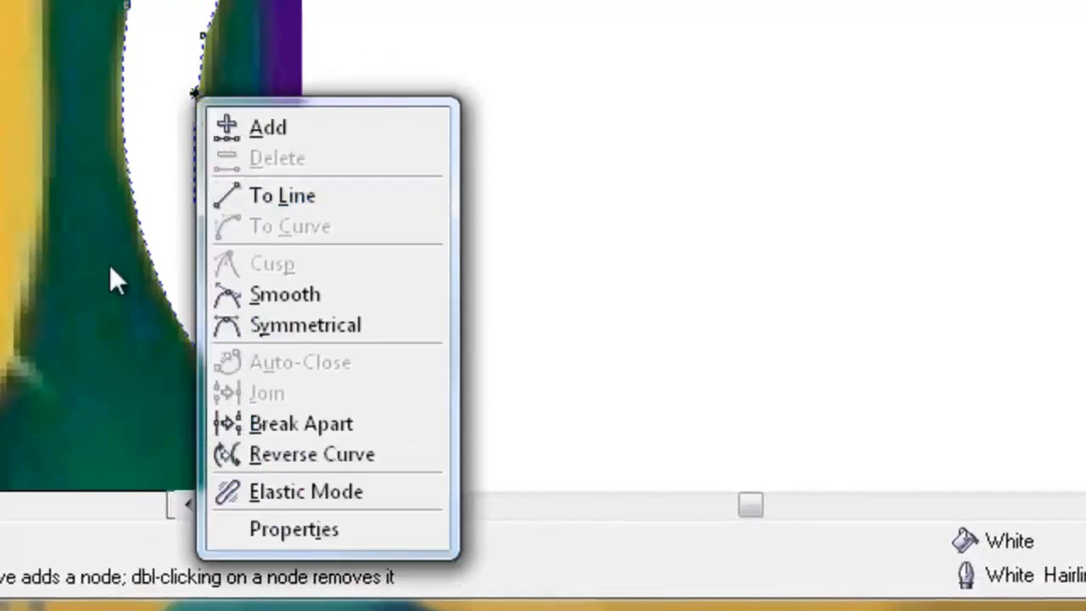
left_click(109, 266)
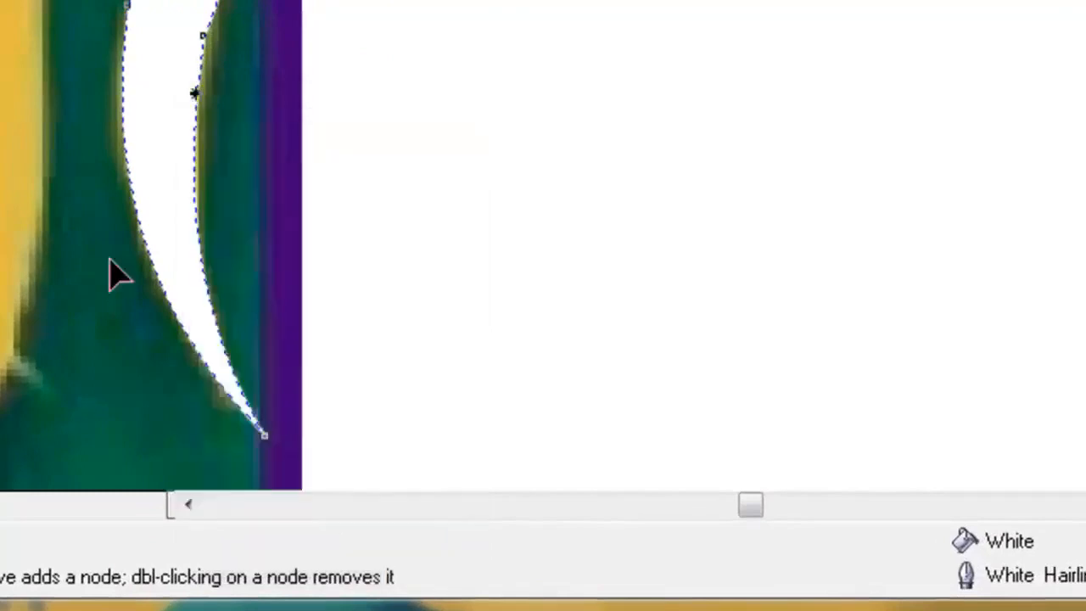
left_click_drag(196, 159, 196, 162)
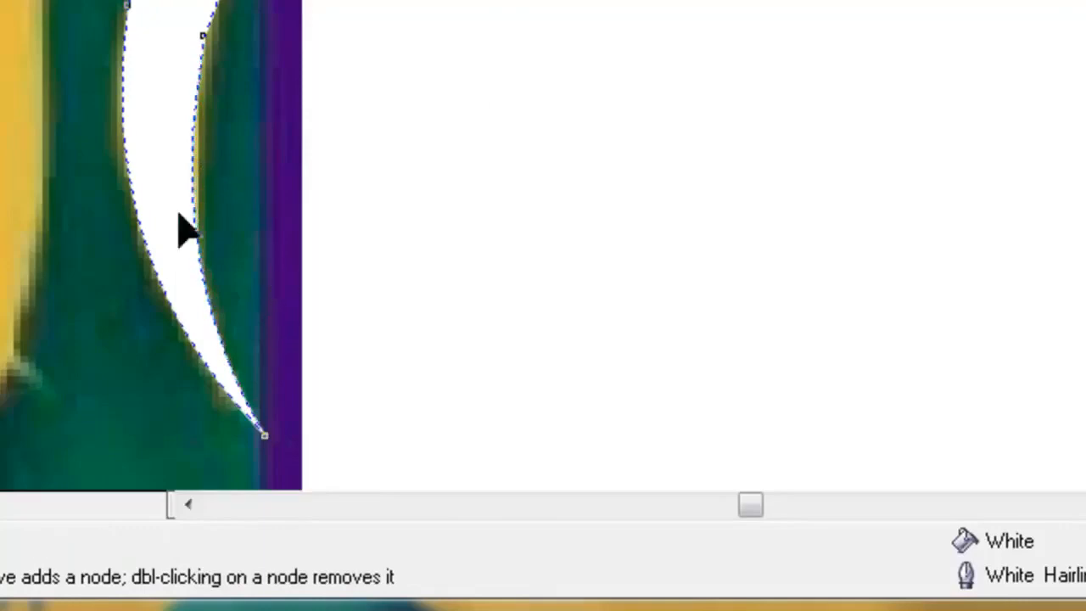
Draw a rectangle about 1.68 by 5.54 inches over the forked stroke beneath the single dot and convert it to curves.
key("F3")
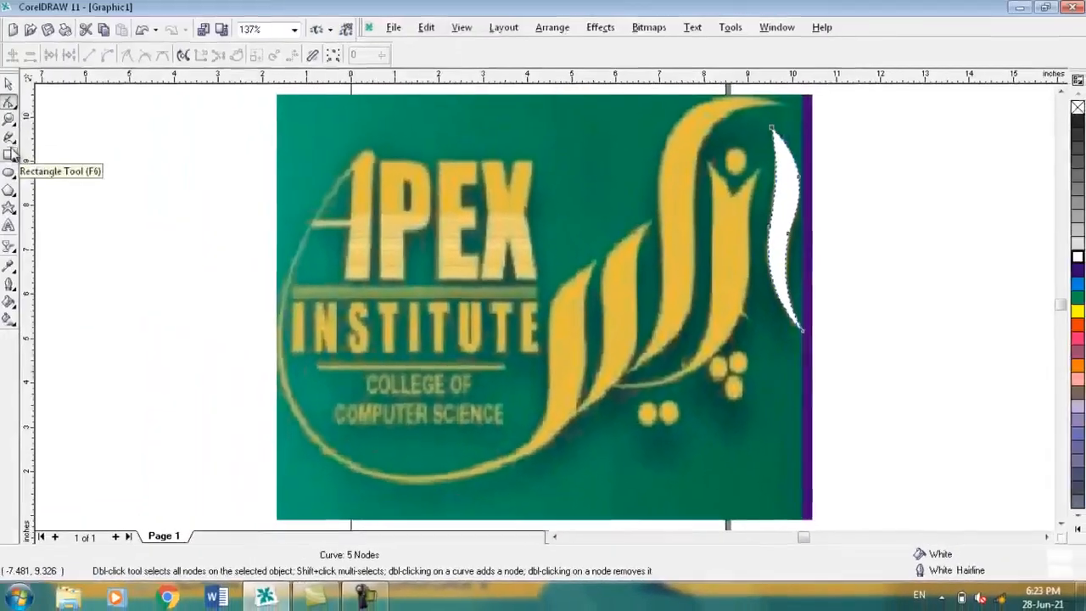
left_click(11, 156)
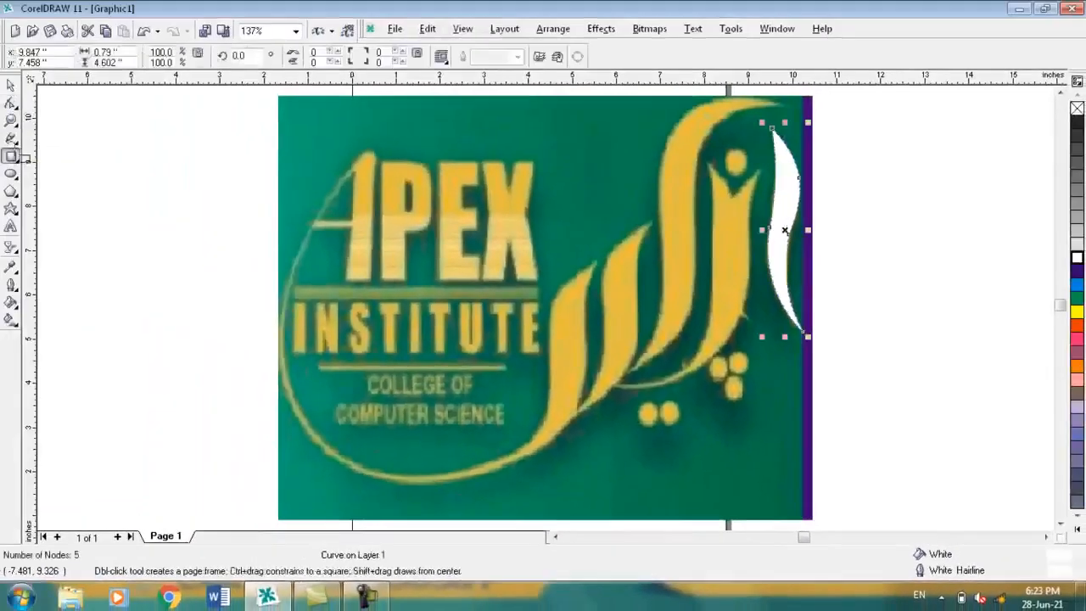
left_click_drag(695, 146, 769, 391)
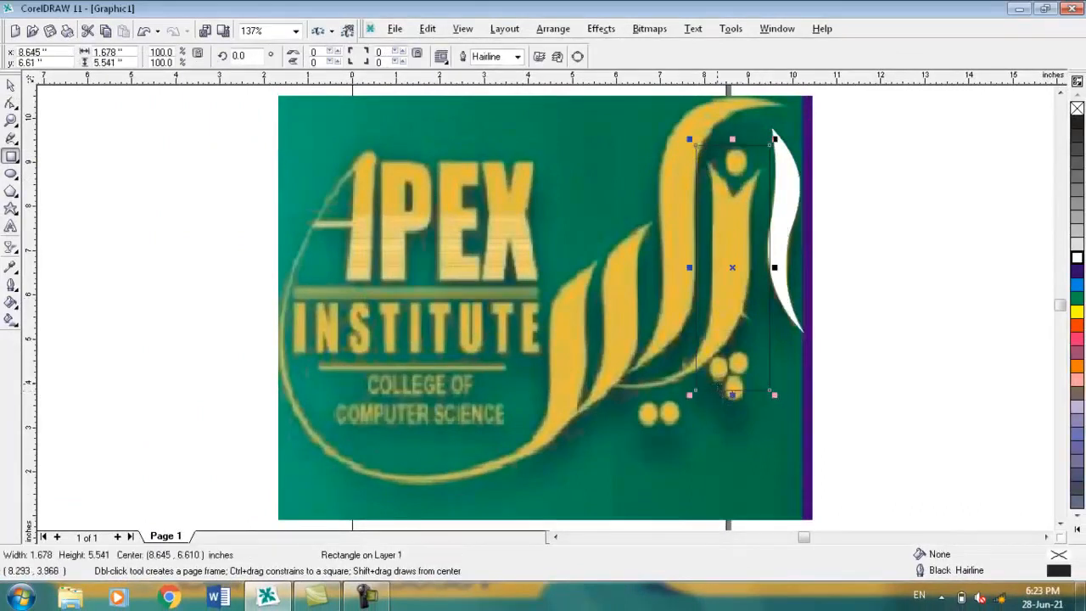
right_click(728, 396)
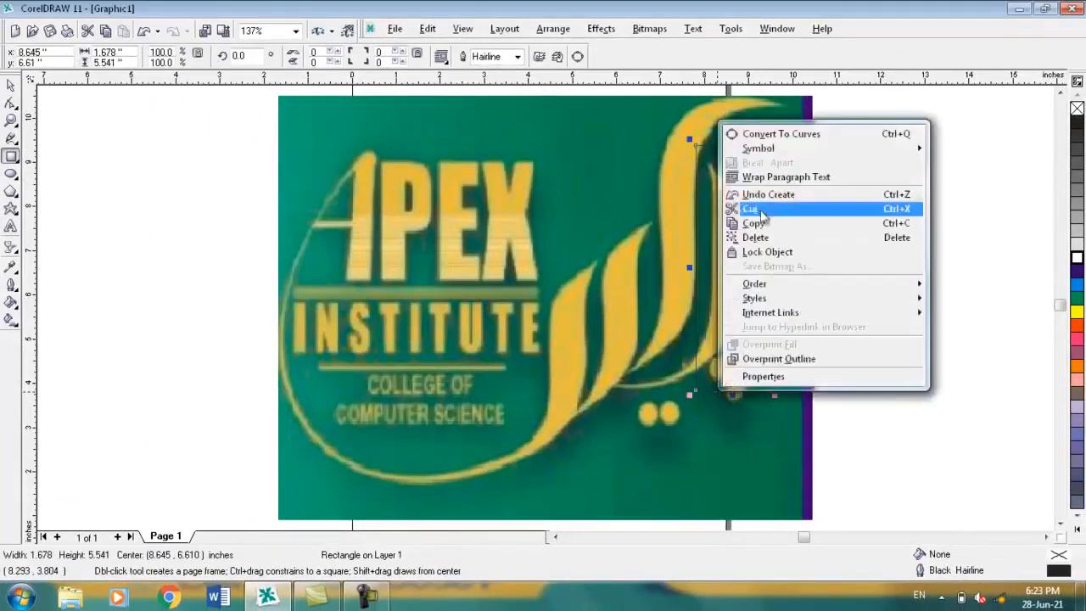
left_click(773, 140)
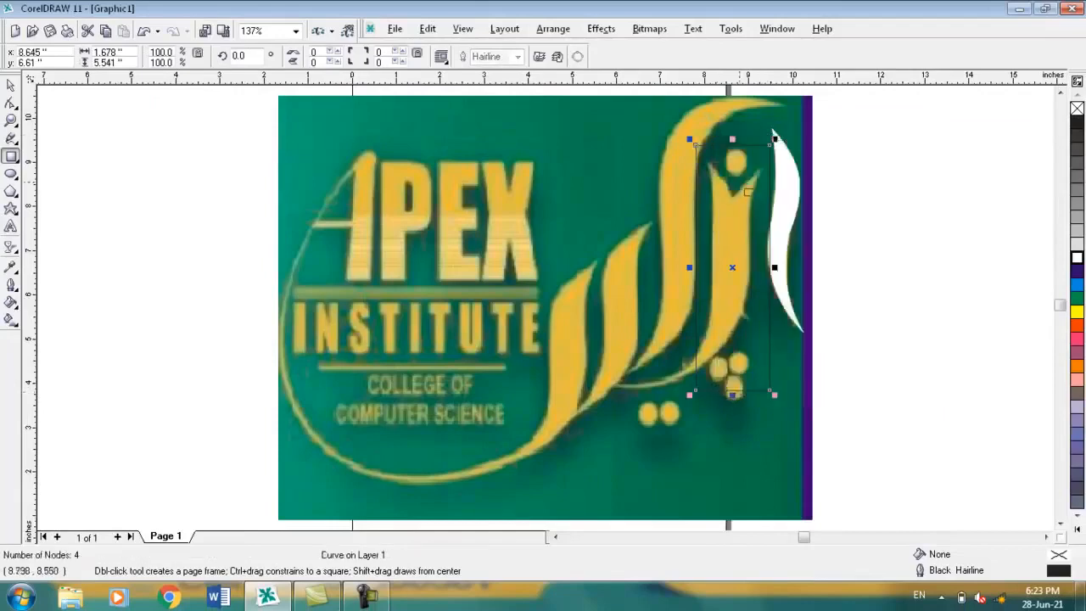
Move the rectangle's upper corner nodes to the fork's two tips and add a node at the bottom of the notch.
left_click(11, 102)
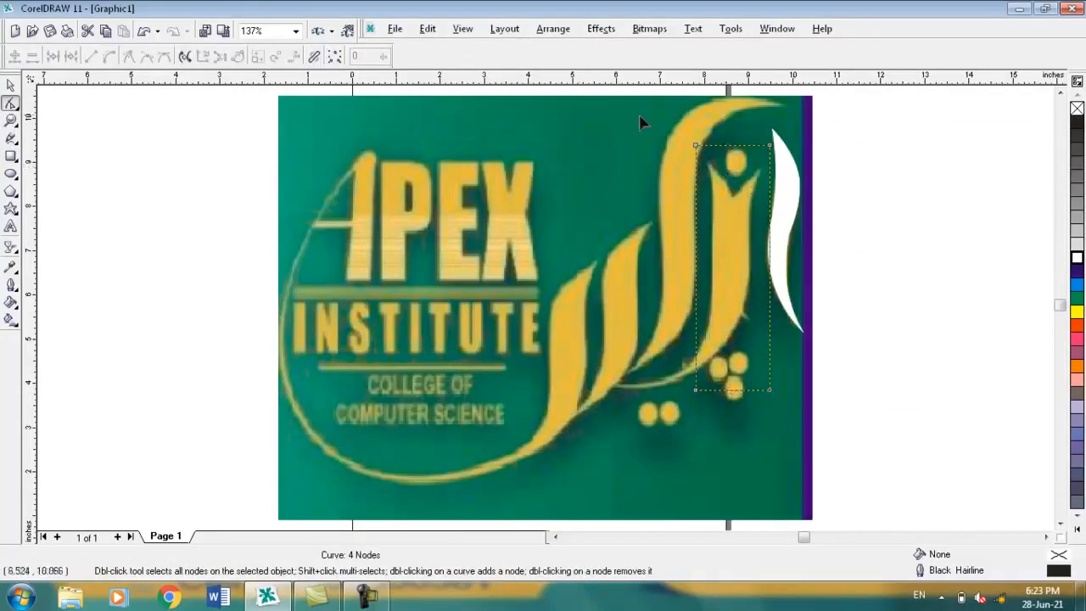
left_click_drag(696, 147, 703, 156)
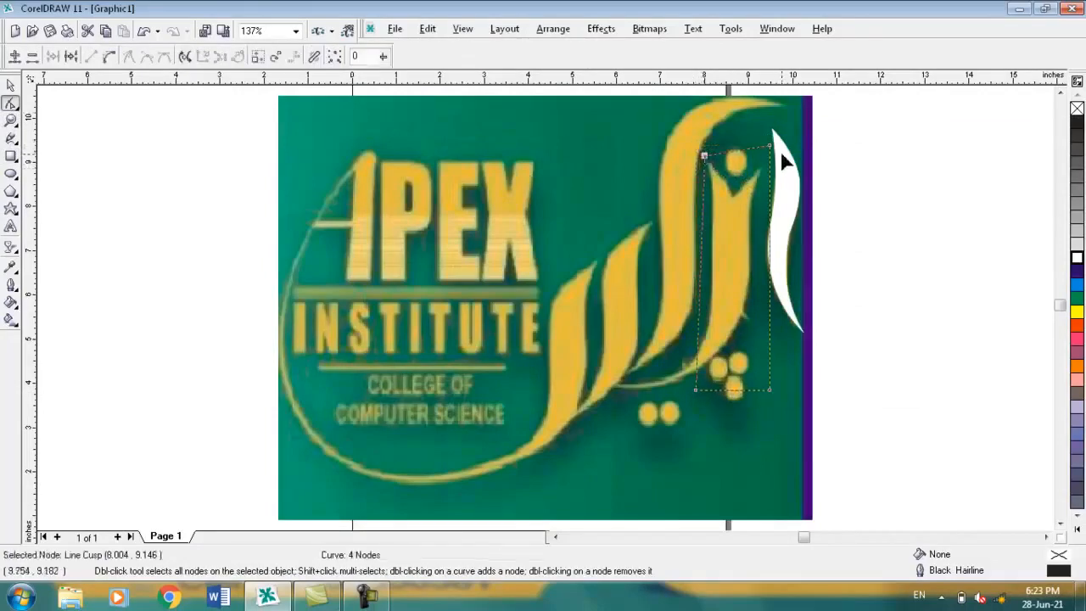
left_click_drag(772, 151, 764, 175)
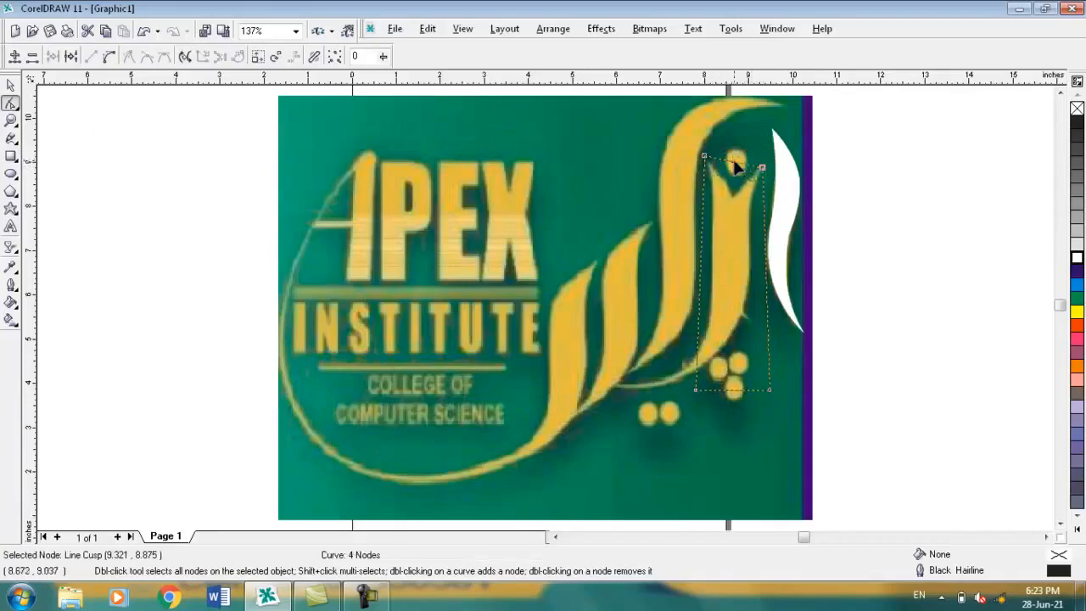
double_click(736, 167)
left_click_drag(736, 168, 735, 201)
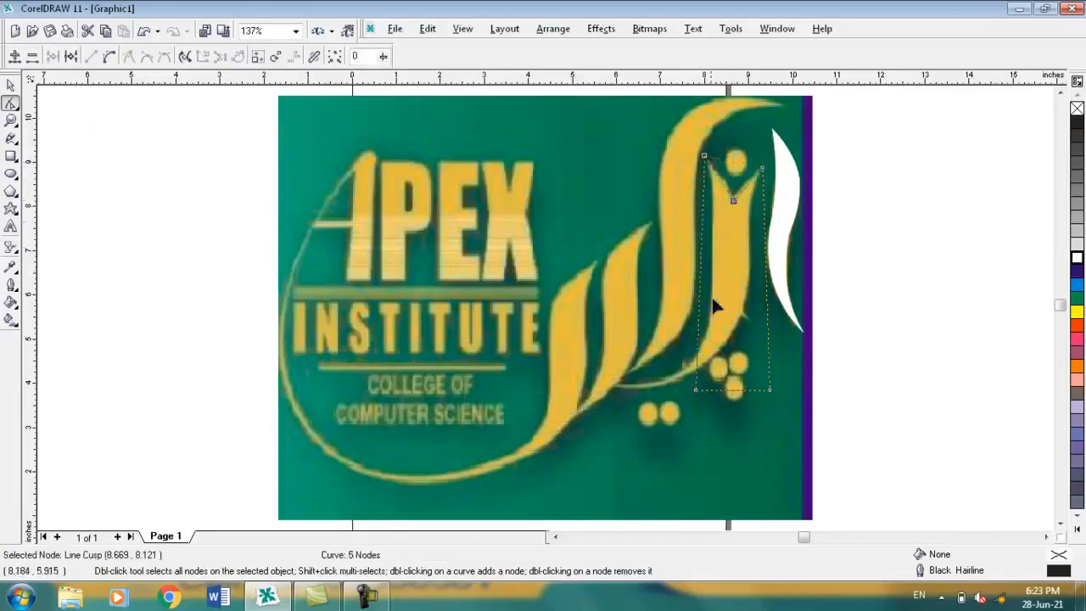
Move the lower-left node to the forked stroke's tail tip and add two nodes along the stroke's left edge.
left_click_drag(697, 396, 617, 389)
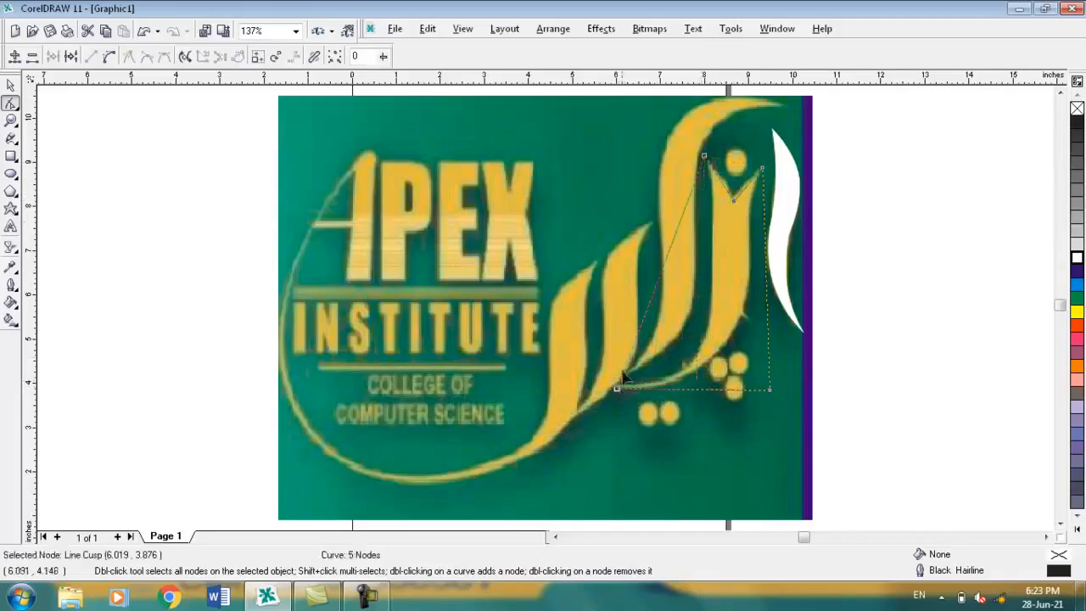
double_click(654, 299)
left_click_drag(655, 299, 709, 321)
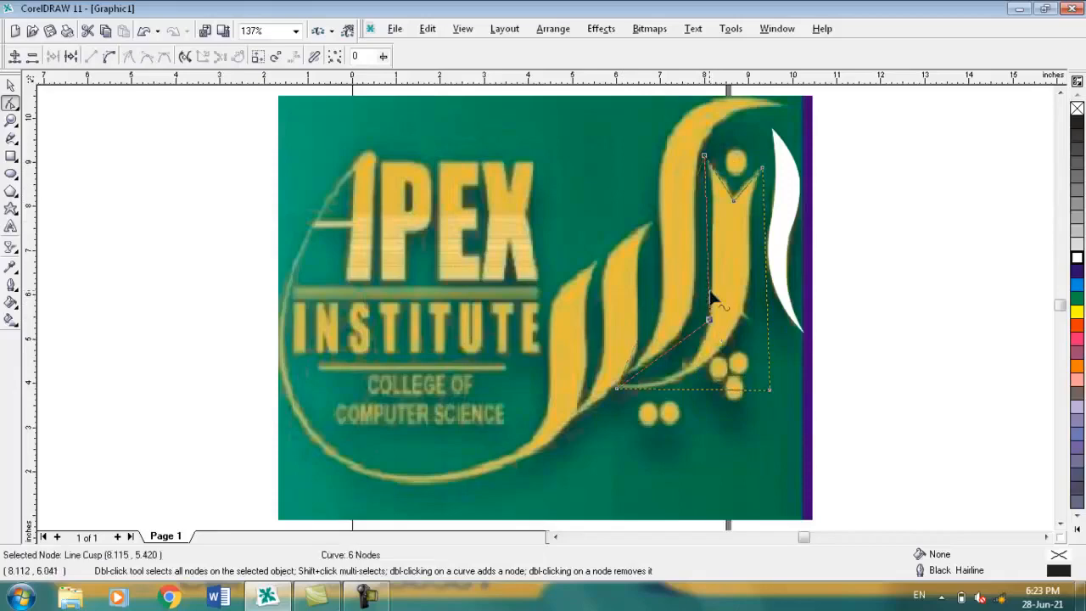
double_click(708, 232)
left_click_drag(707, 233, 716, 223)
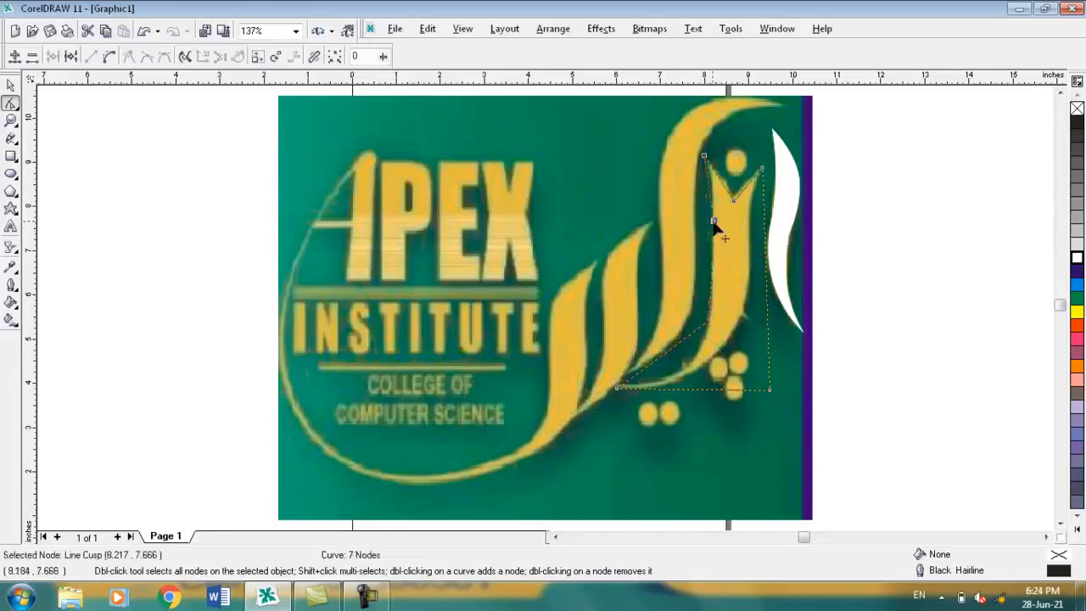
left_click_drag(714, 223, 713, 223)
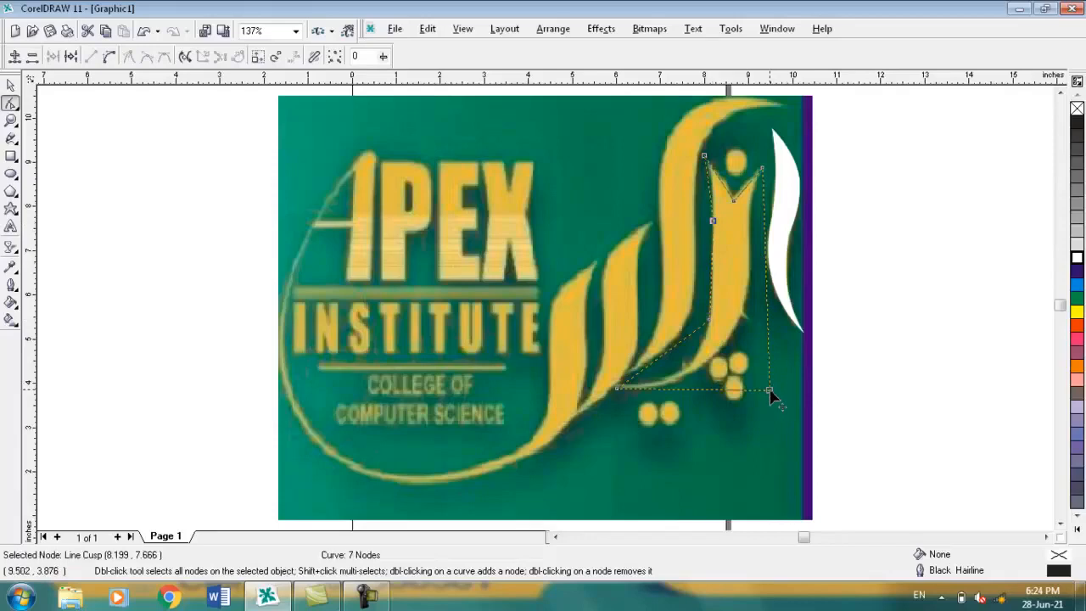
Delete the outline's lower-right corner node and add two nodes along the right edge of the forked stroke.
key("Delete")
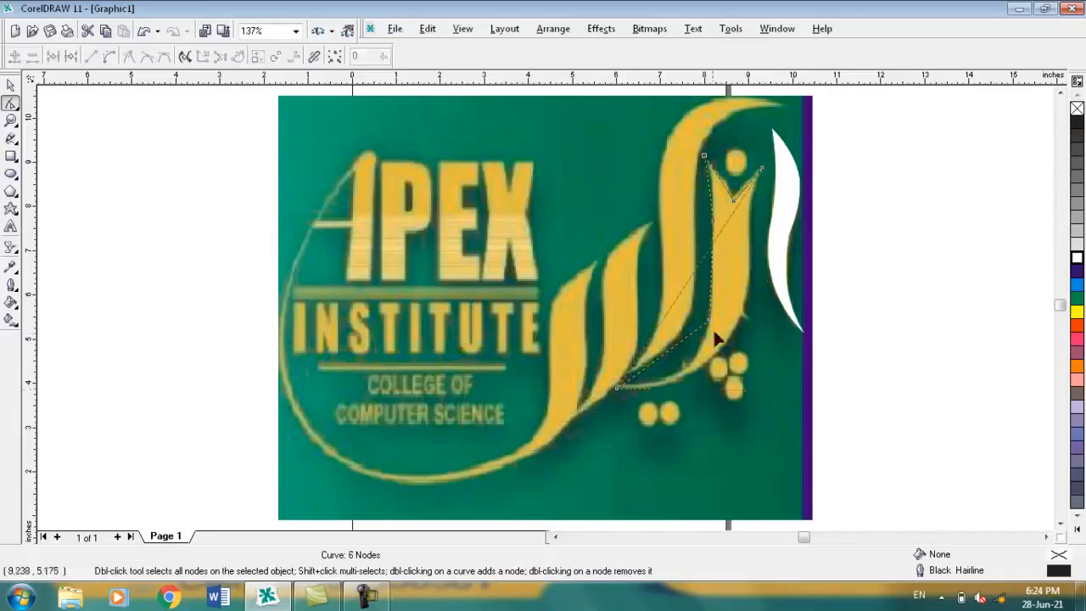
double_click(670, 309)
left_click_drag(669, 309, 721, 348)
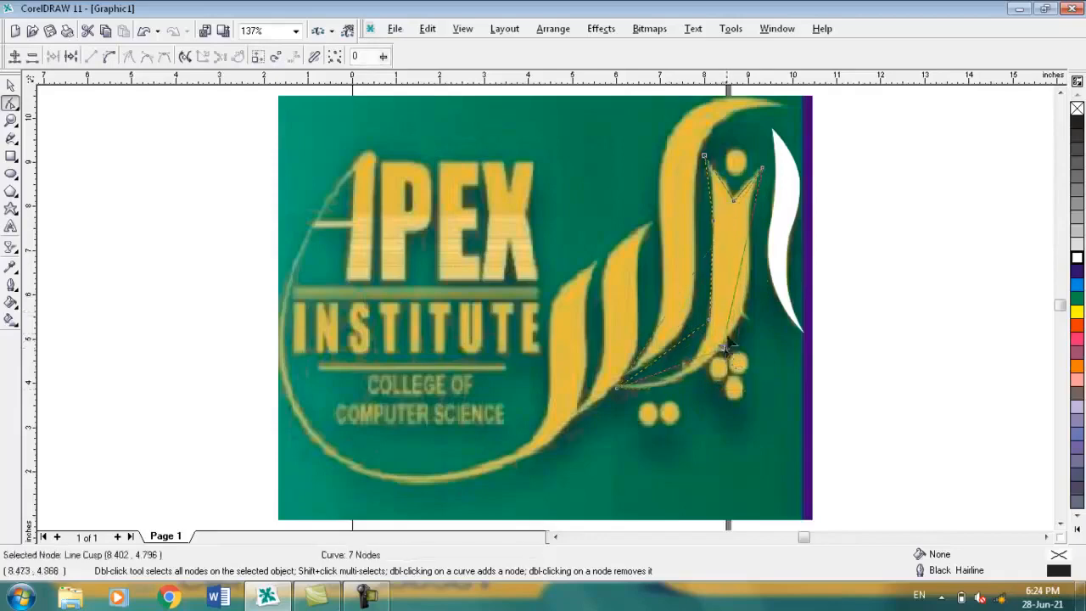
double_click(746, 254)
left_click_drag(747, 254, 751, 237)
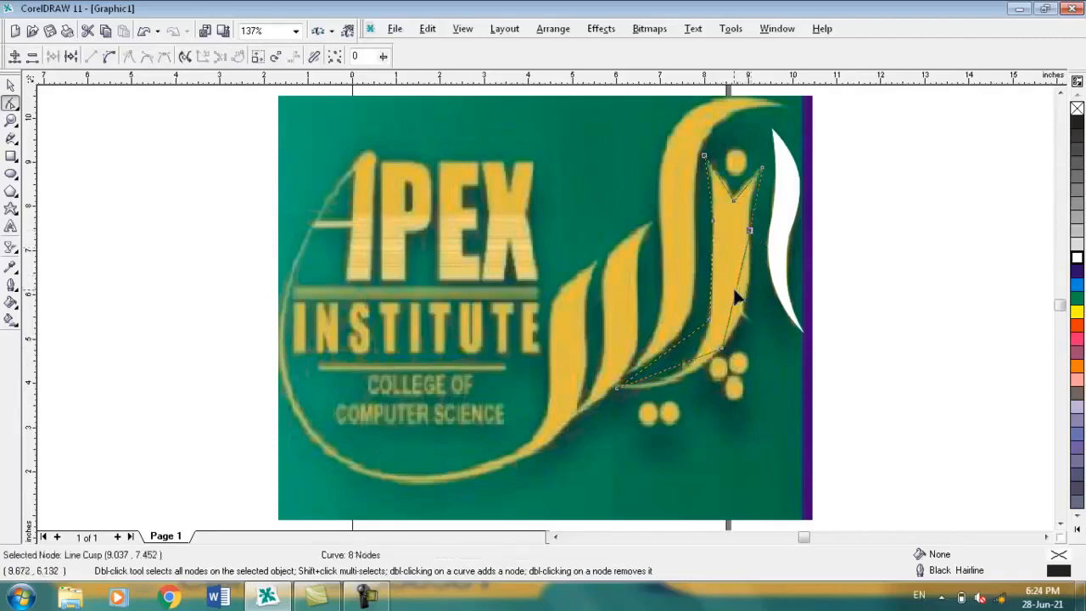
Convert the outline's long right-hand segment to a curve and bend it around the forked stroke's outer edge.
right_click(734, 291)
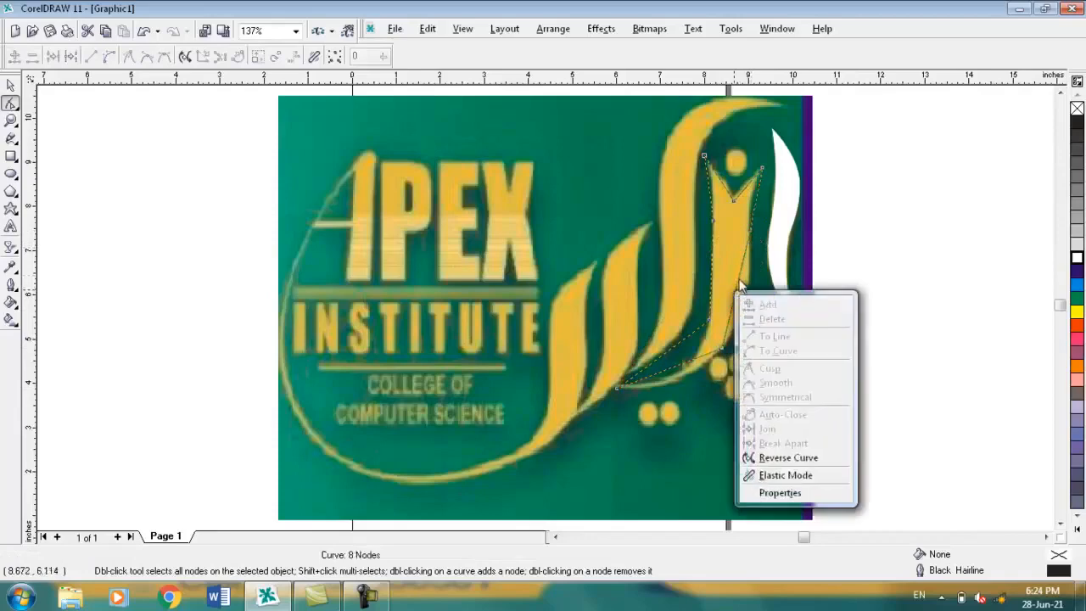
left_click(739, 279)
right_click(739, 286)
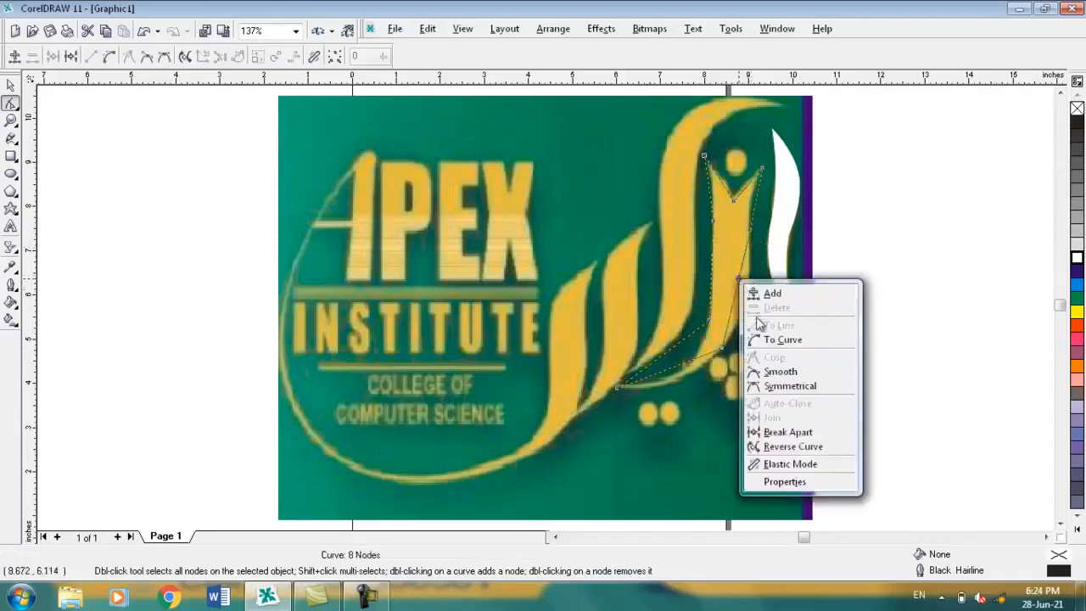
left_click(761, 333)
left_click(732, 310)
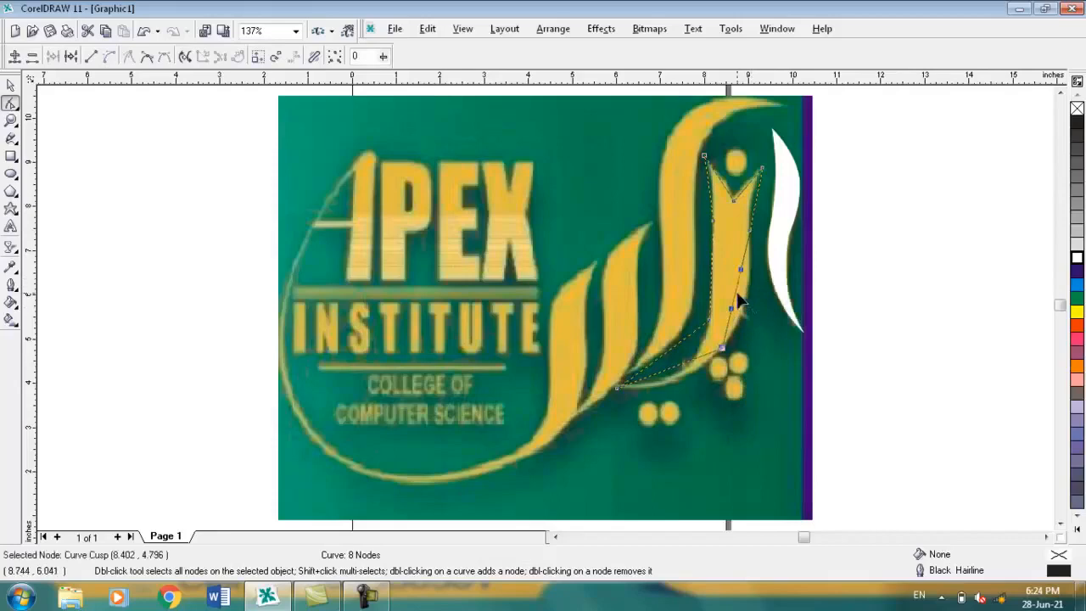
left_click_drag(739, 297, 751, 312)
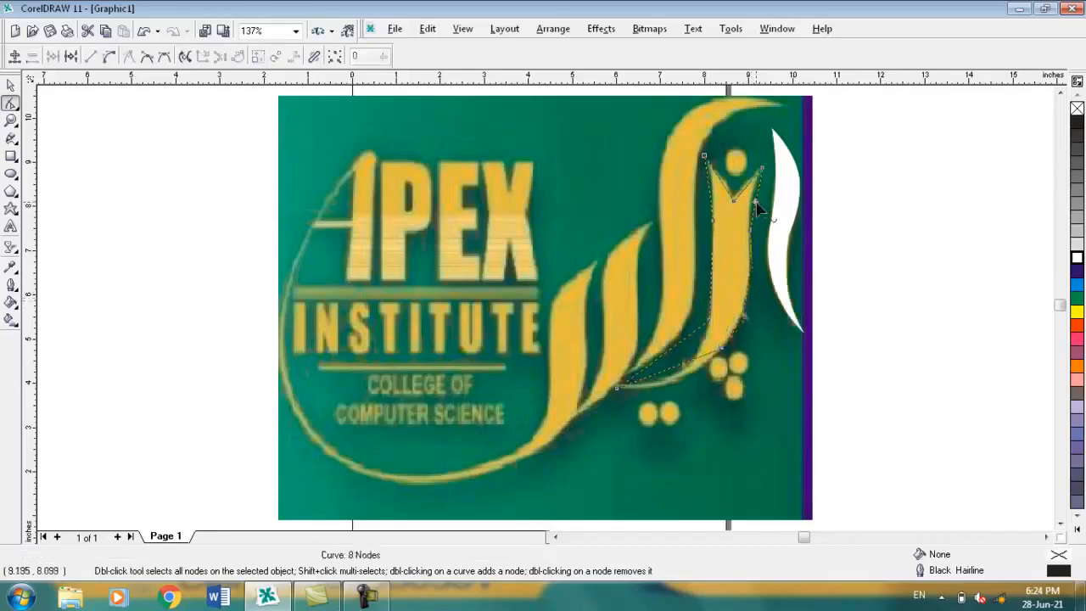
Convert the outer segments below both fork tips to curves and fit the right-hand one to the stroke.
right_click(757, 203)
left_click(798, 262)
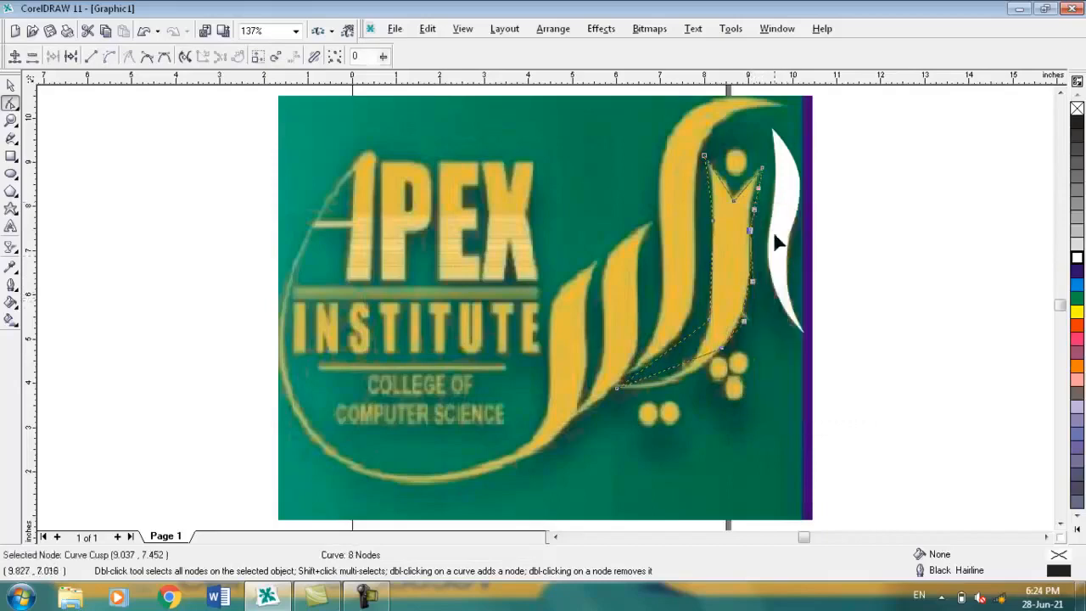
left_click_drag(757, 204, 753, 203)
right_click(710, 189)
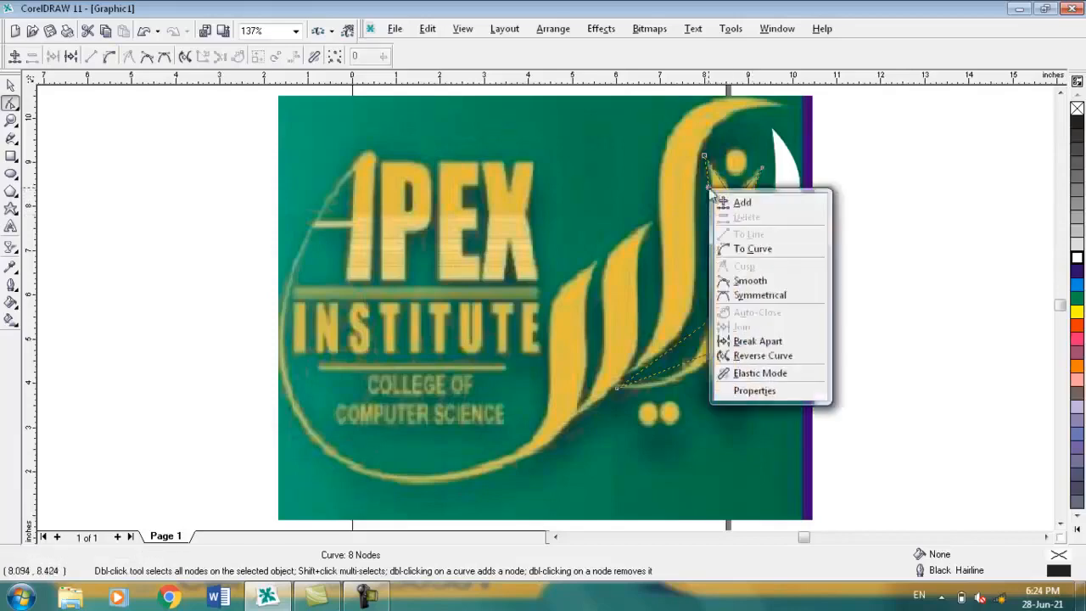
left_click(728, 248)
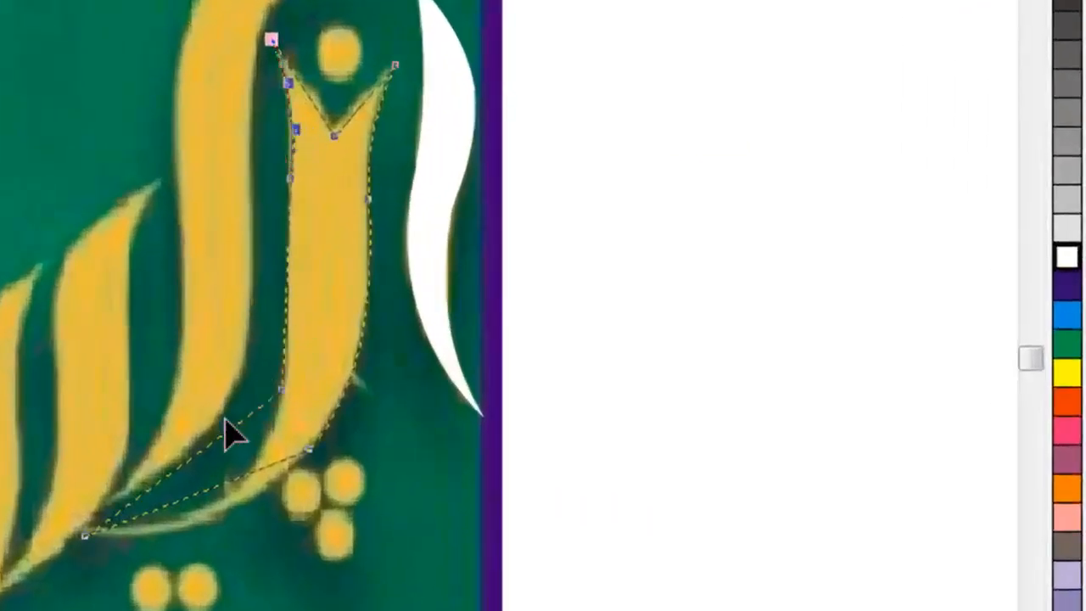
Convert the tail's lower and upper segments to curves and bend them along the forked stroke's thin tail.
right_click(212, 499)
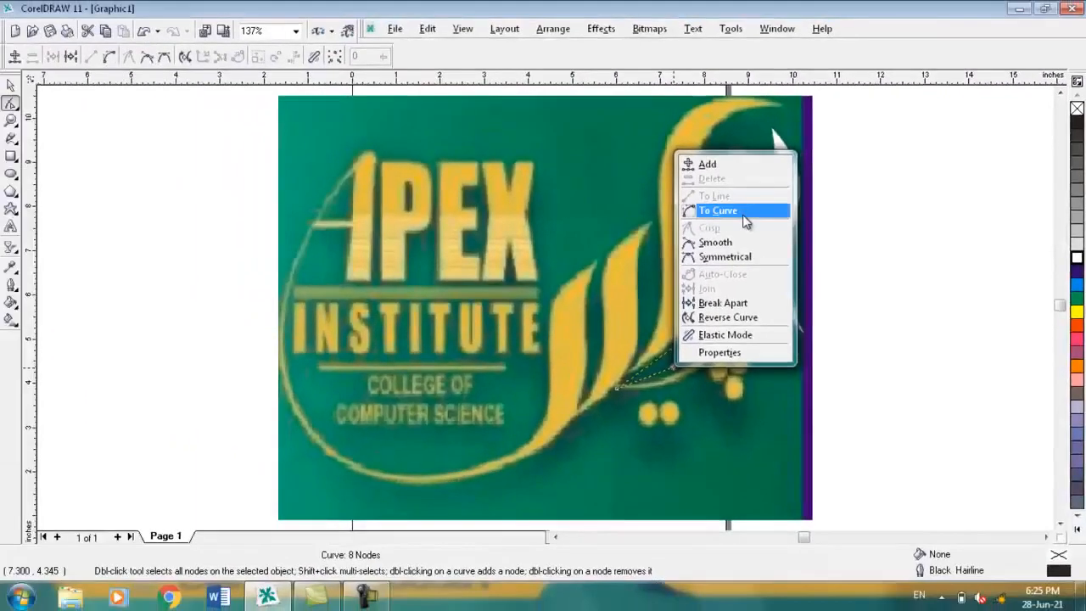
left_click(386, 162)
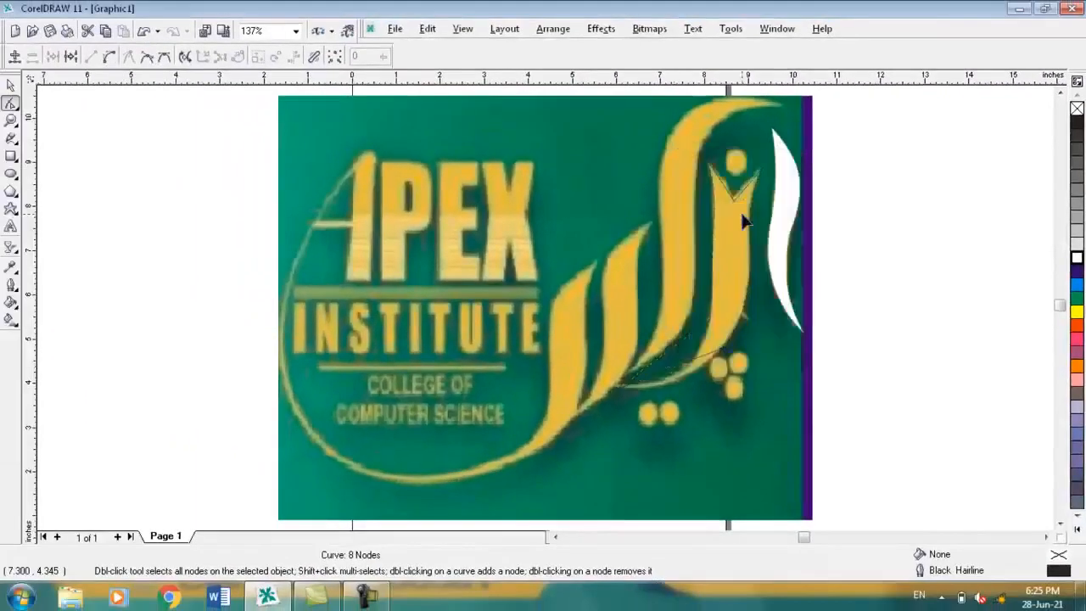
left_click(744, 222)
mouse_move(679, 373)
left_mouse_down()
mouse_move(684, 387)
mouse_move(679, 377)
left_mouse_up()
right_click(668, 357)
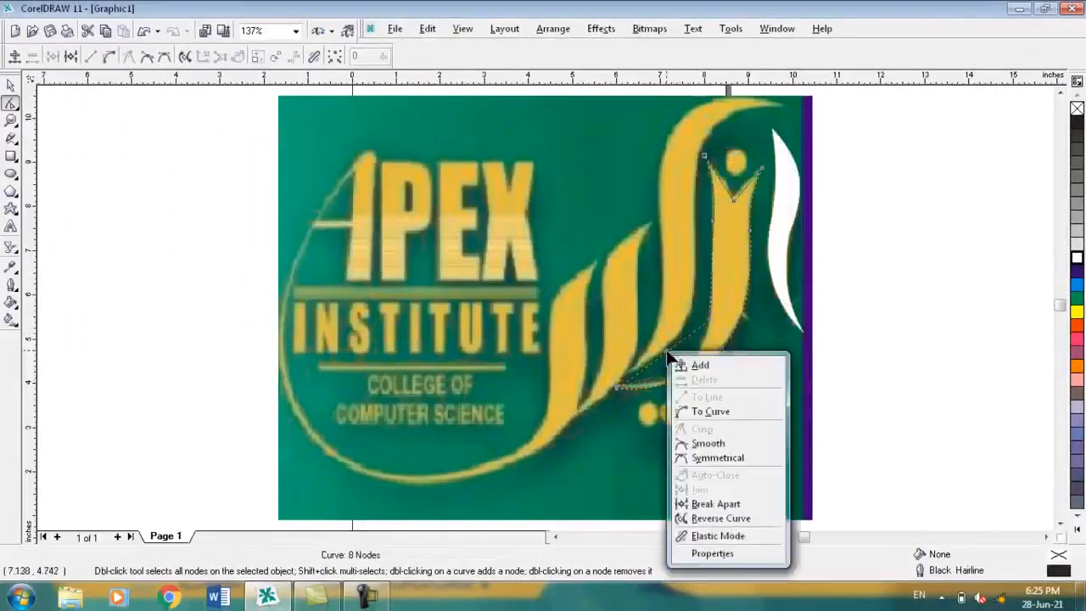
left_click(707, 415)
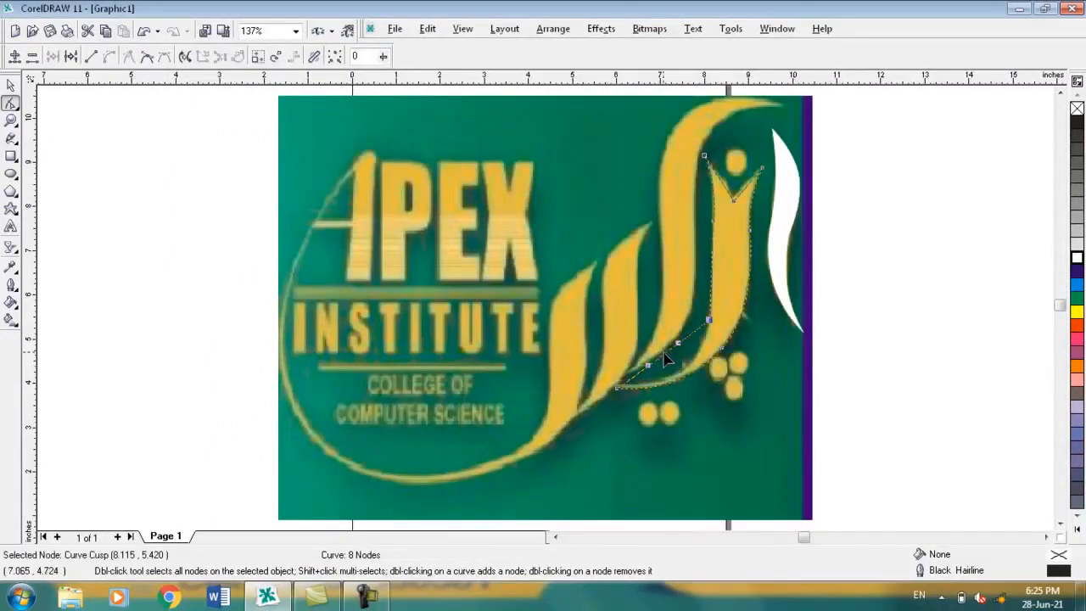
left_click_drag(666, 360, 676, 375)
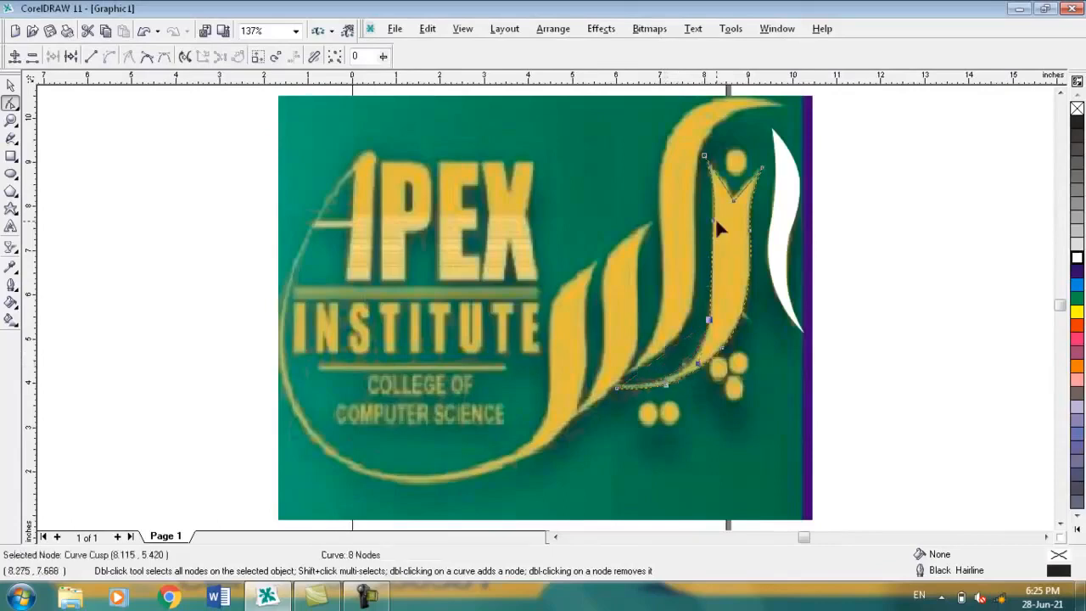
Convert both segments of the forked stroke's V-shaped notch to curves and bend them along the inner edges.
left_click(725, 193)
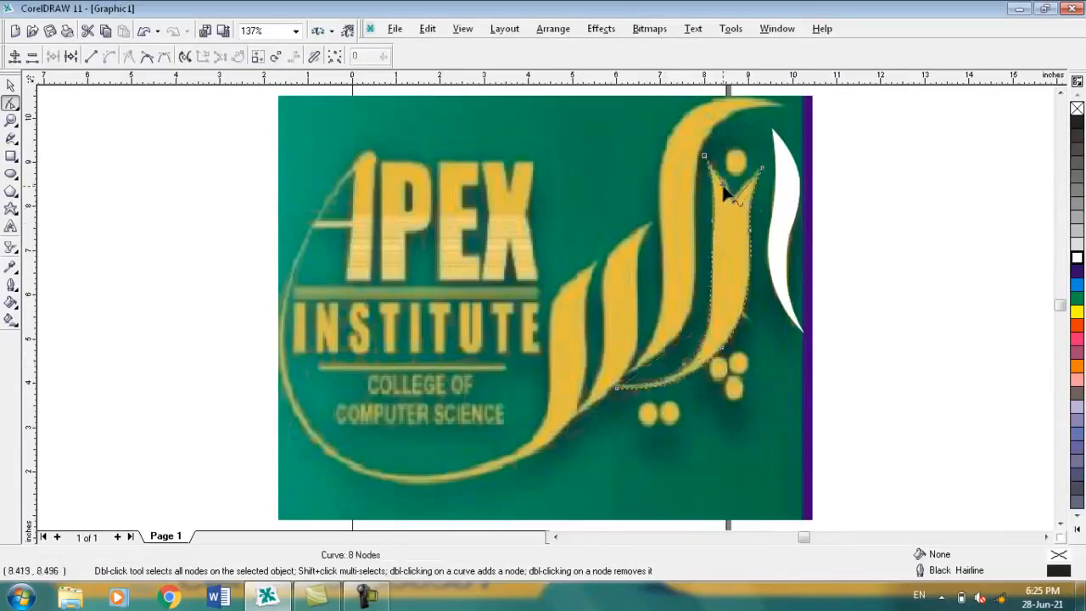
right_click(725, 194)
left_click(768, 247)
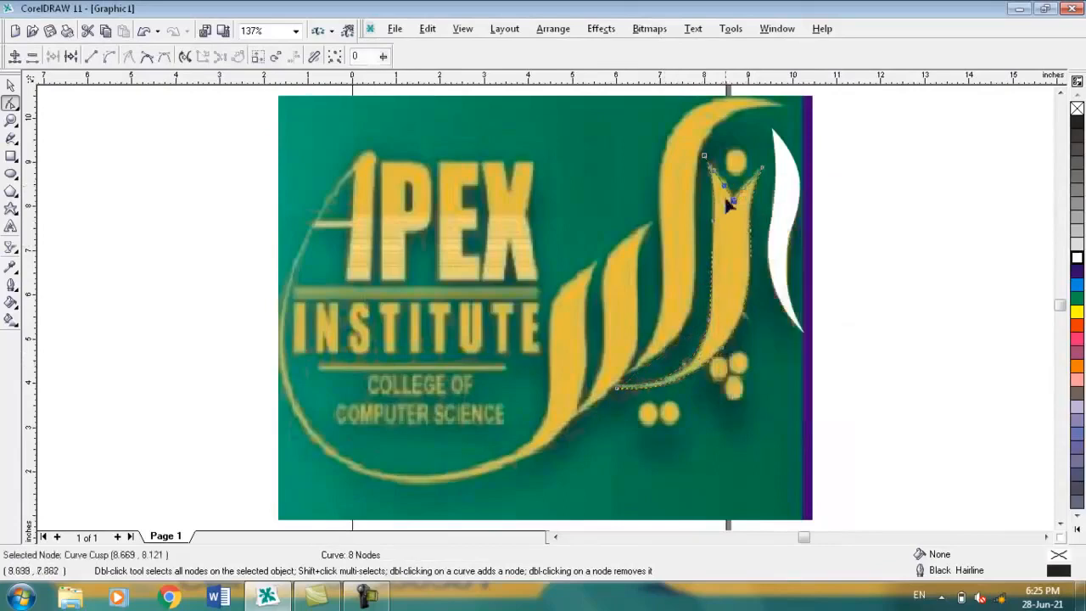
left_click_drag(720, 180, 735, 187)
right_click(744, 191)
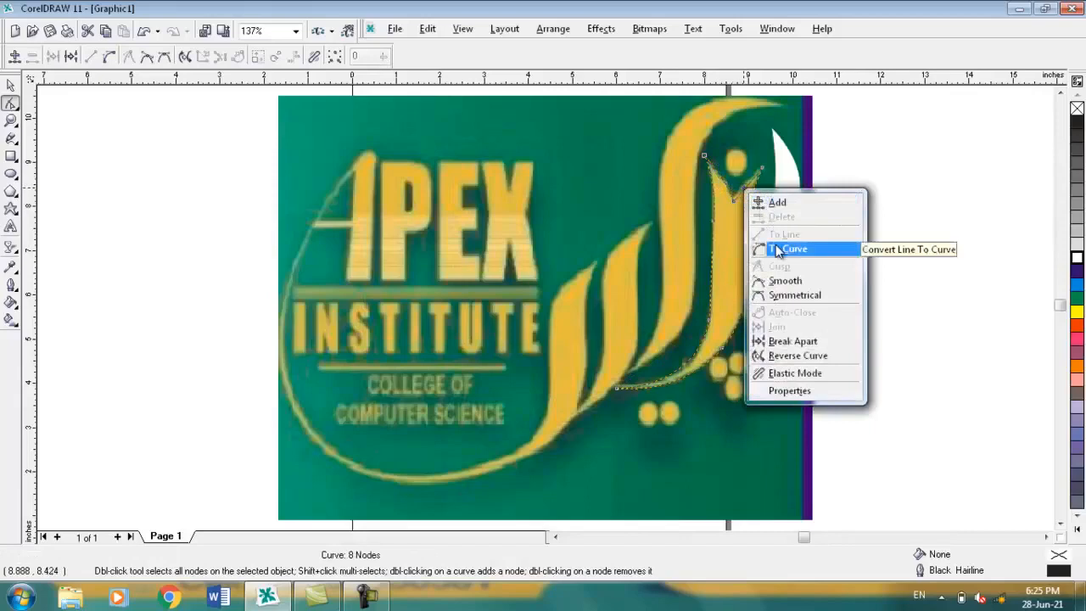
left_click(778, 250)
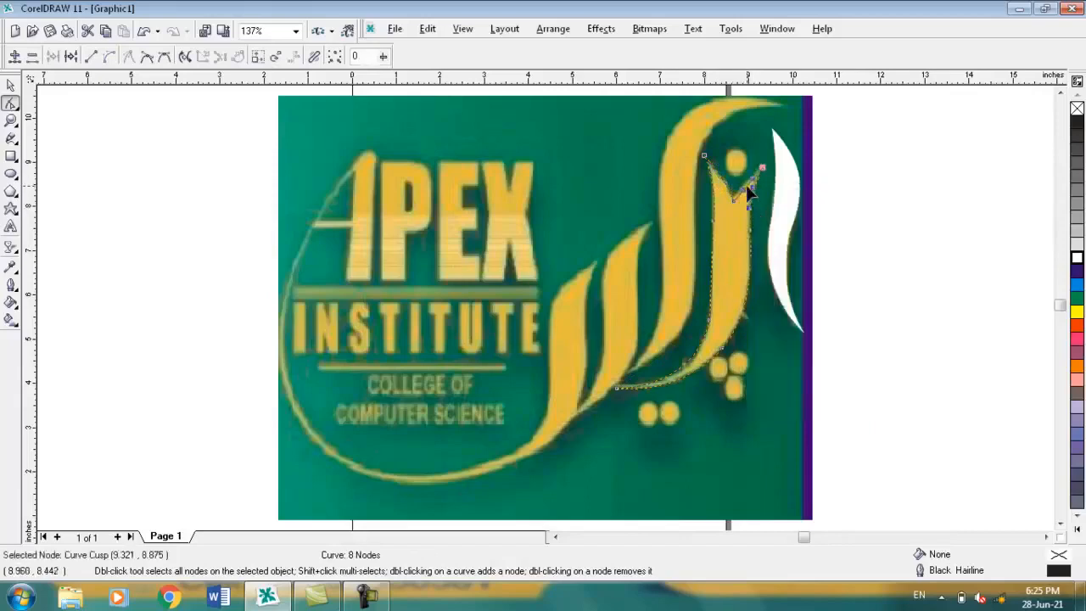
left_click_drag(747, 184, 743, 180)
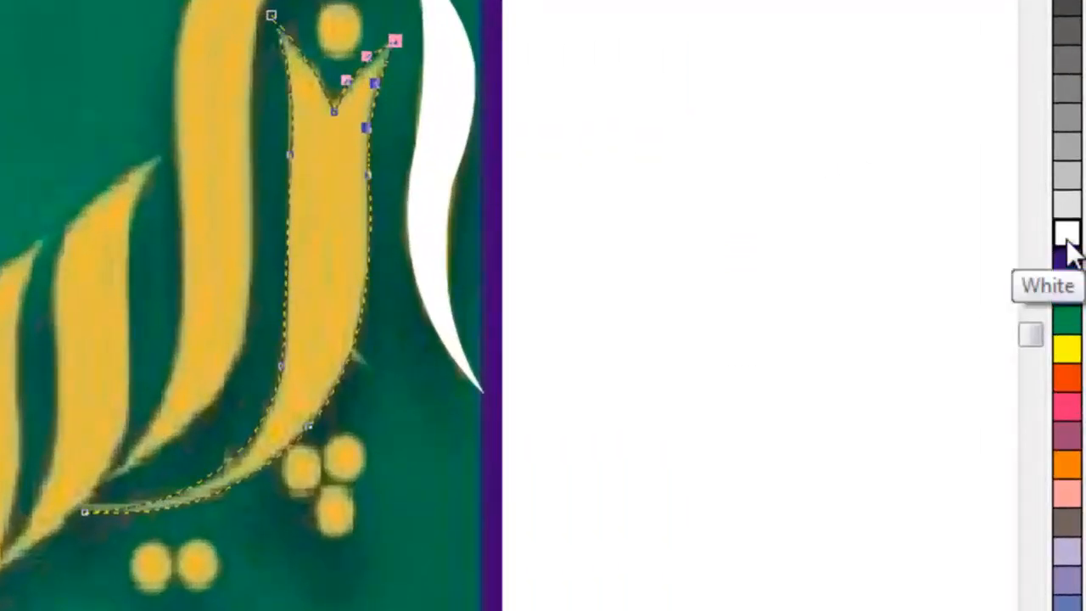
Give the forked stroke a white fill and white outline, and extend its tail-tip node to the end of the tail.
left_click(1067, 242)
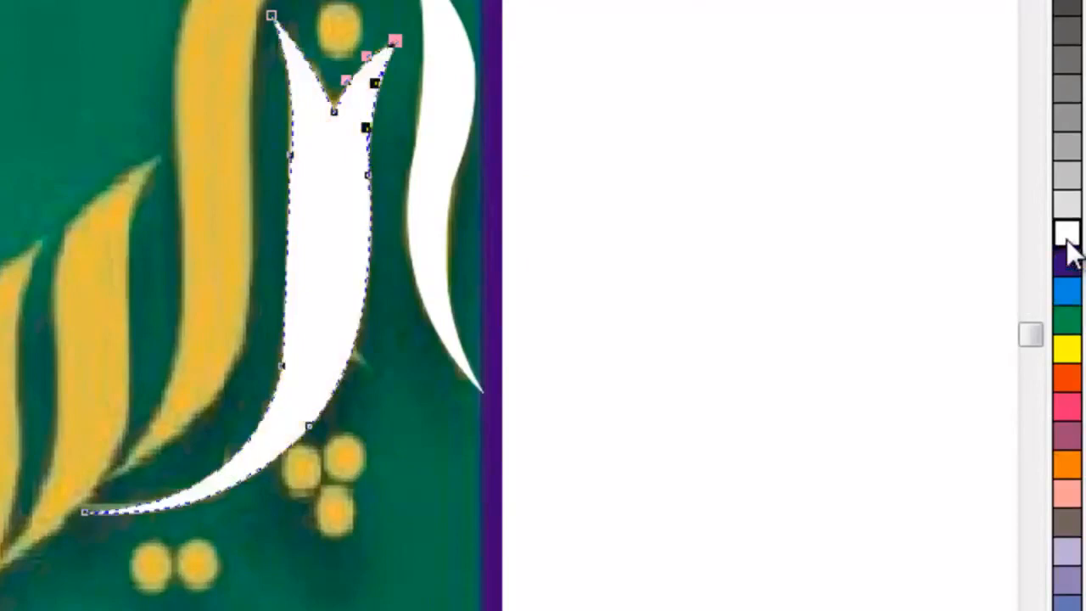
left_click(469, 125)
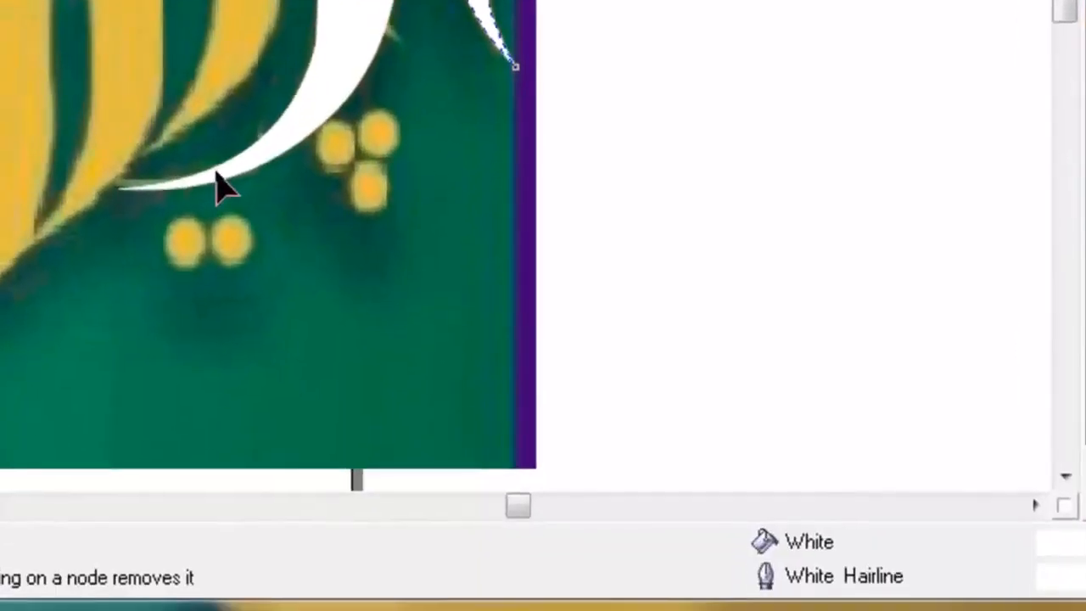
left_click(132, 513)
left_click_drag(118, 189, 109, 184)
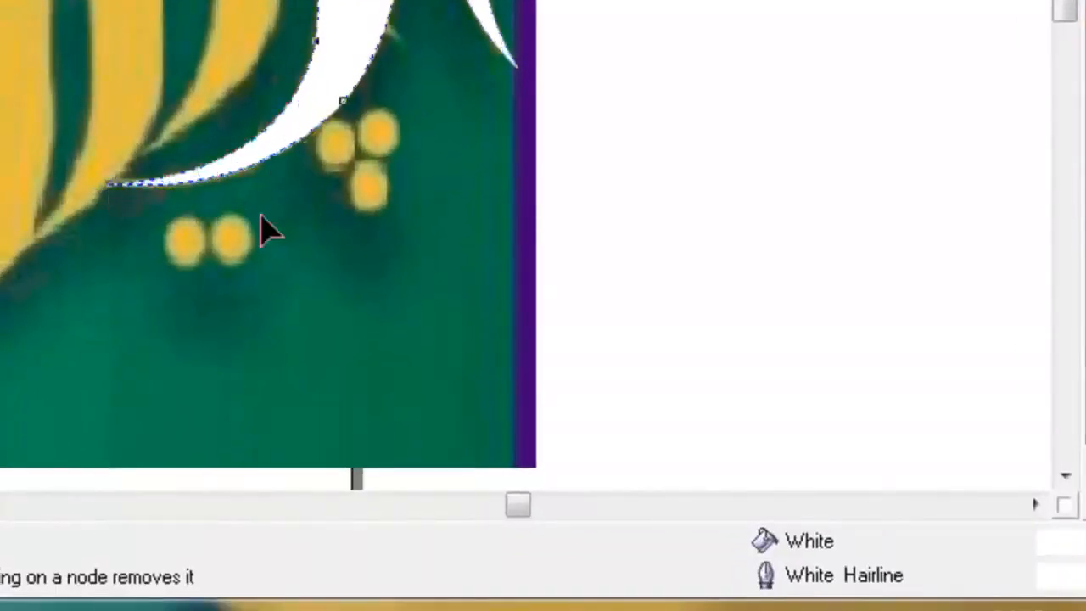
left_click(262, 227)
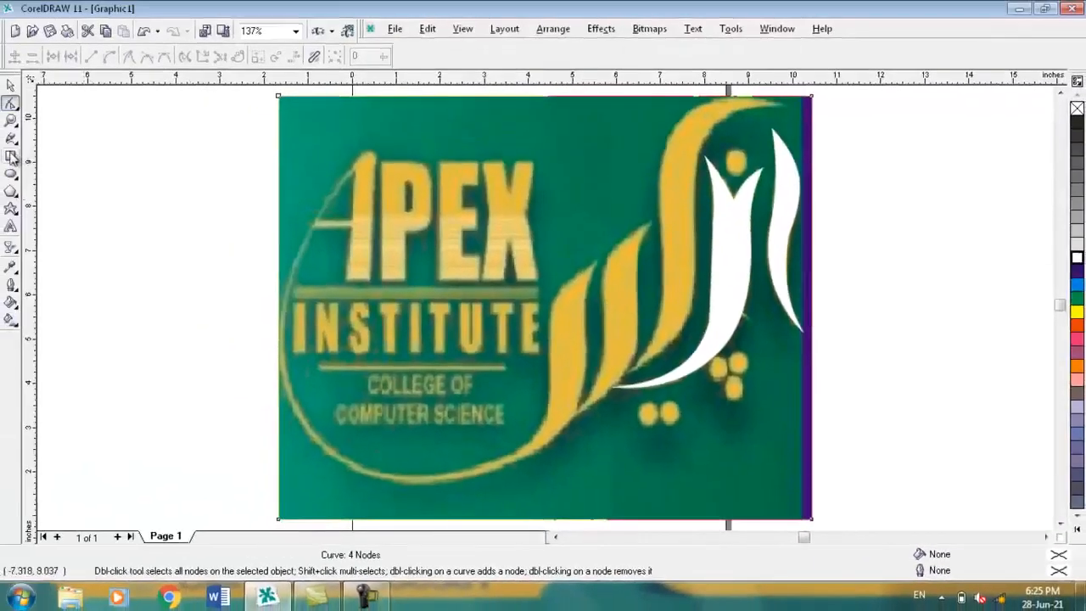
Draw a rectangle about 3.48 by 6.55 inches over the tall hooked stroke and convert it to curves.
left_click(11, 157)
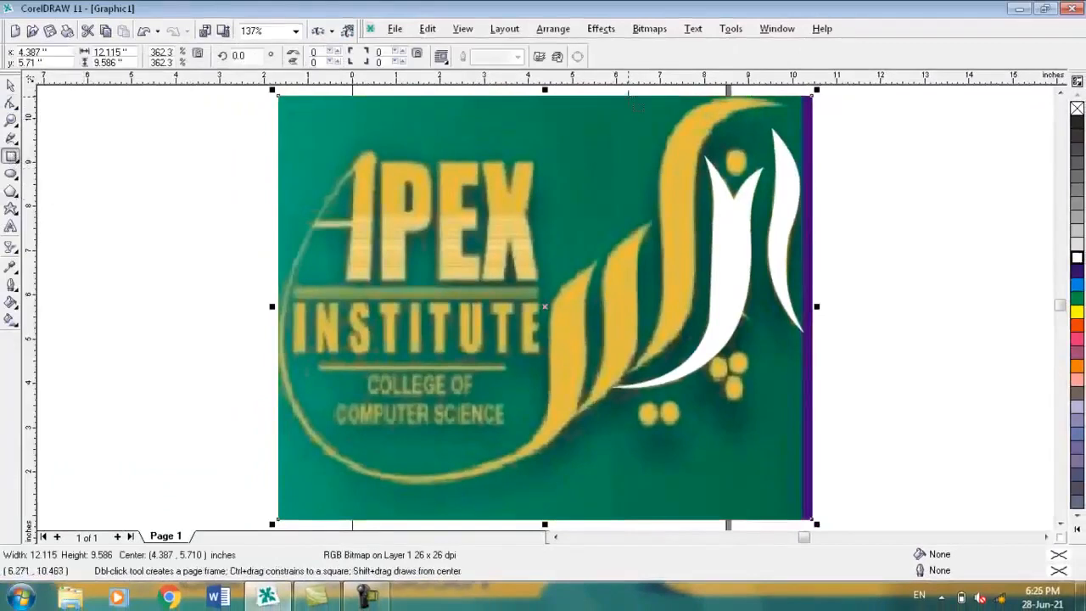
mouse_move(628, 97)
left_mouse_down()
mouse_move(660, 222)
mouse_move(728, 284)
mouse_move(796, 319)
mouse_move(774, 376)
mouse_move(787, 390)
left_mouse_up()
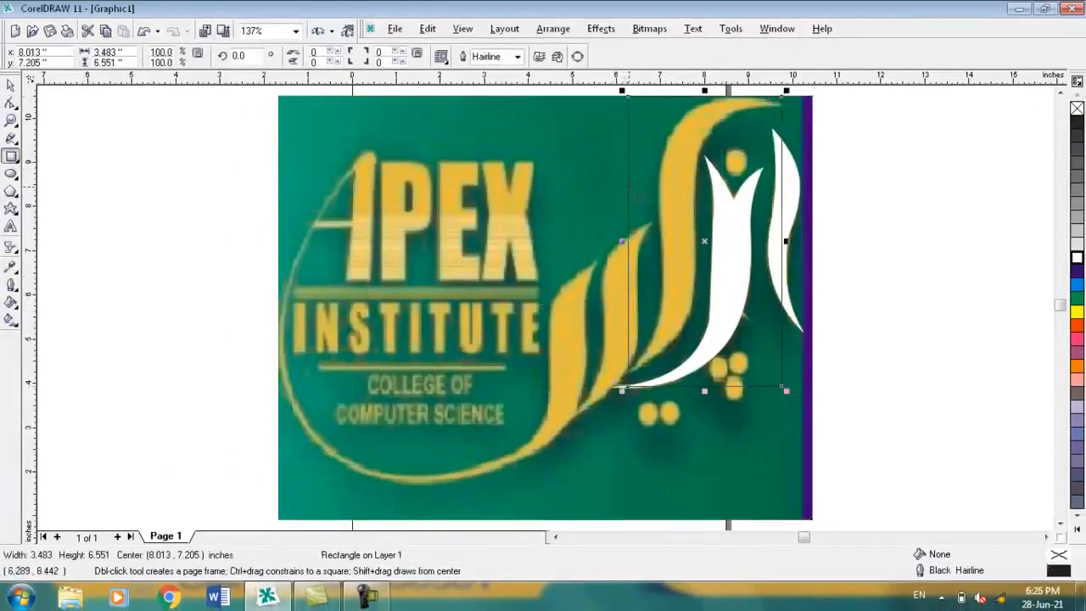
right_click(632, 192)
left_click(658, 199)
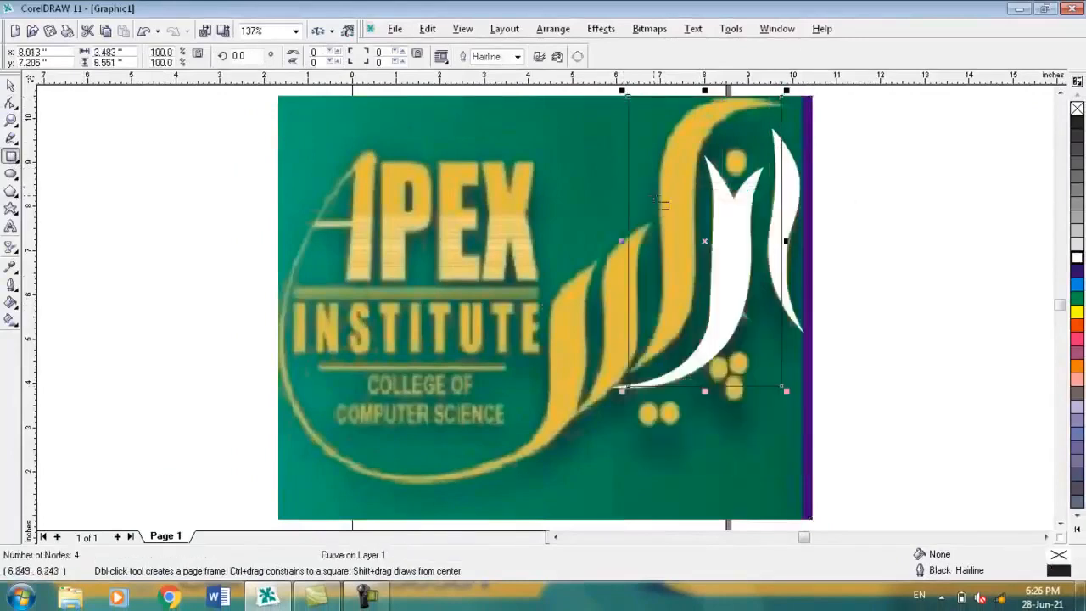
Fit the rectangle's upper corners and lower-left corner to the hooked stroke, adding and positioning a node on its left edge.
left_click(10, 102)
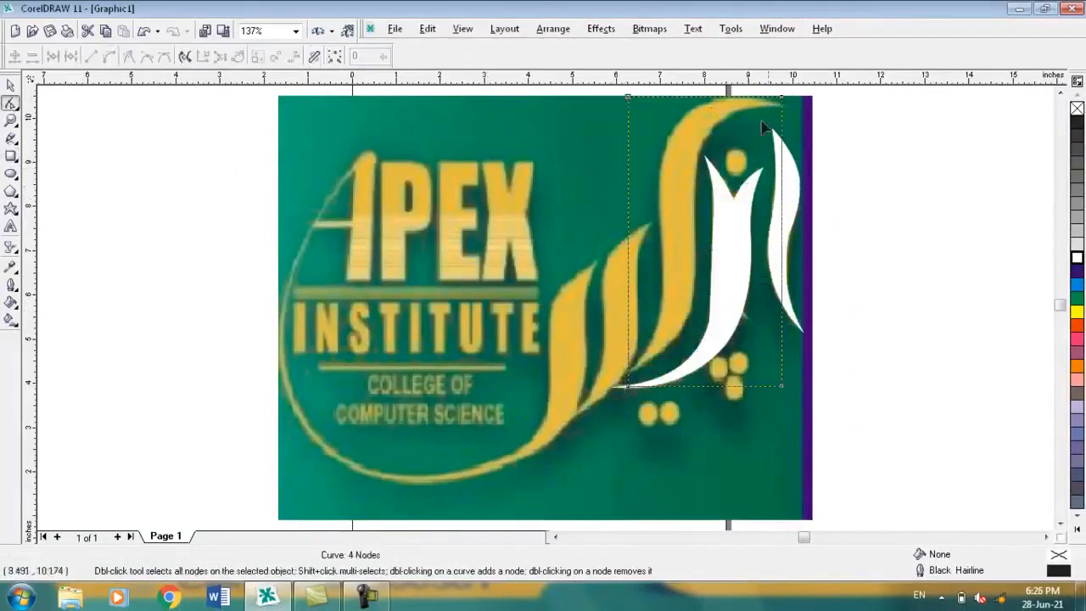
left_click_drag(733, 113, 740, 122)
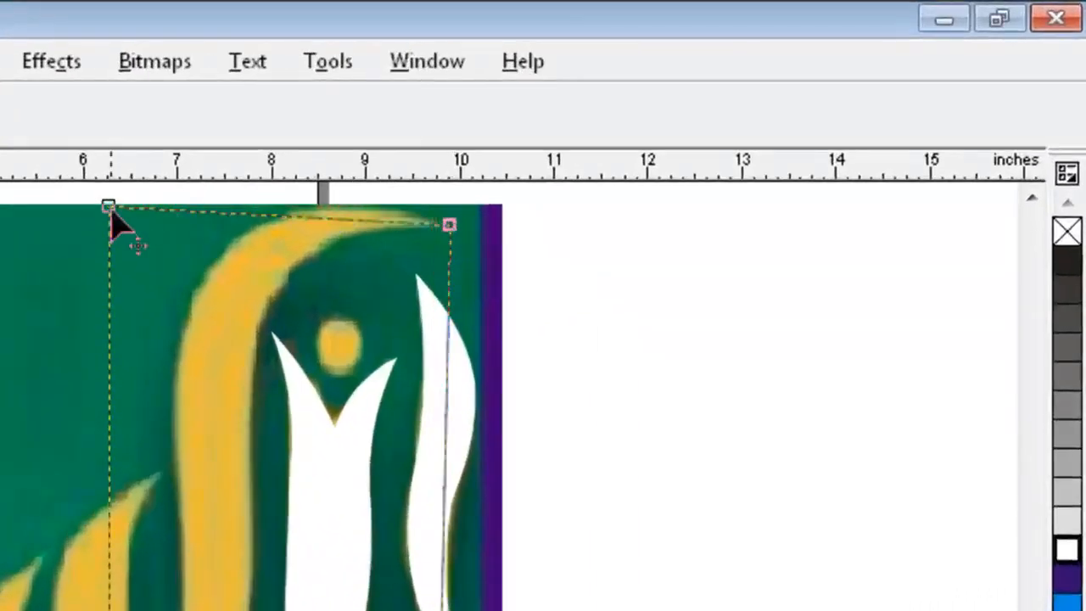
left_click_drag(110, 211, 255, 224)
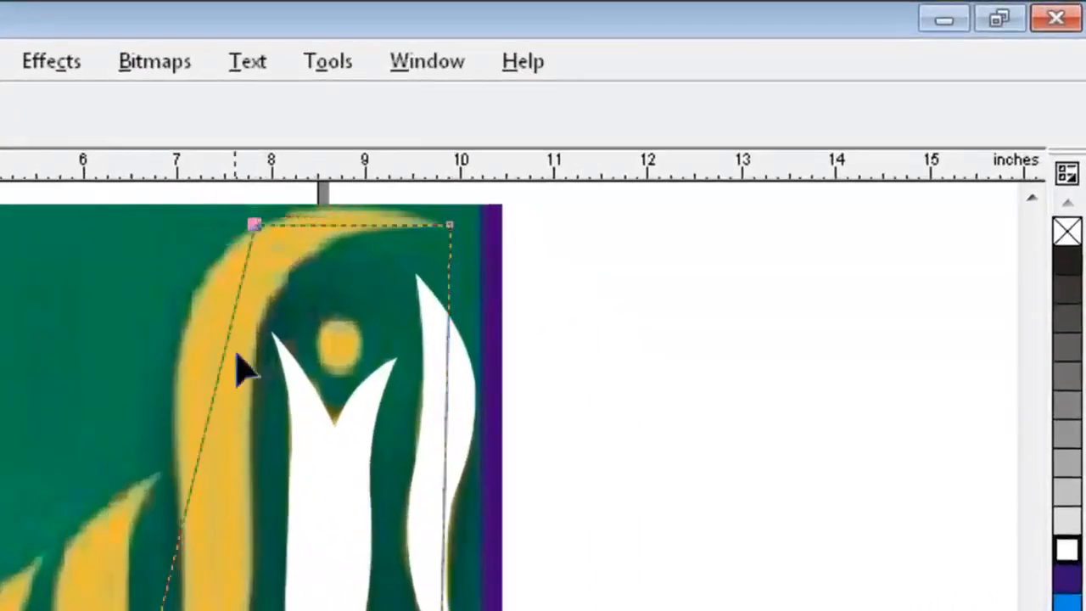
double_click(199, 438)
left_click_drag(195, 437, 170, 427)
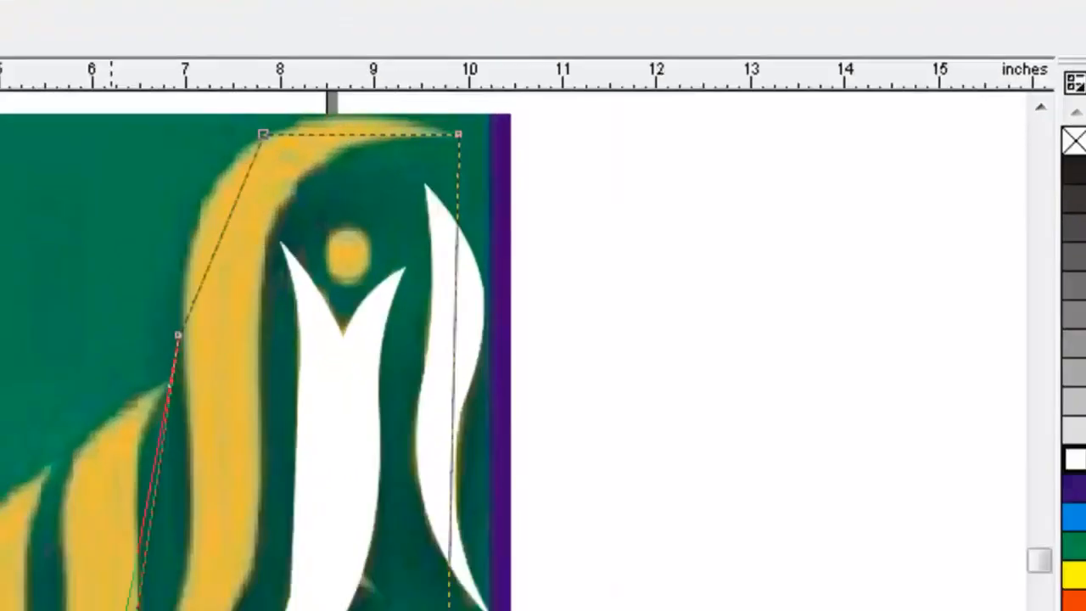
left_click_drag(159, 257, 148, 259)
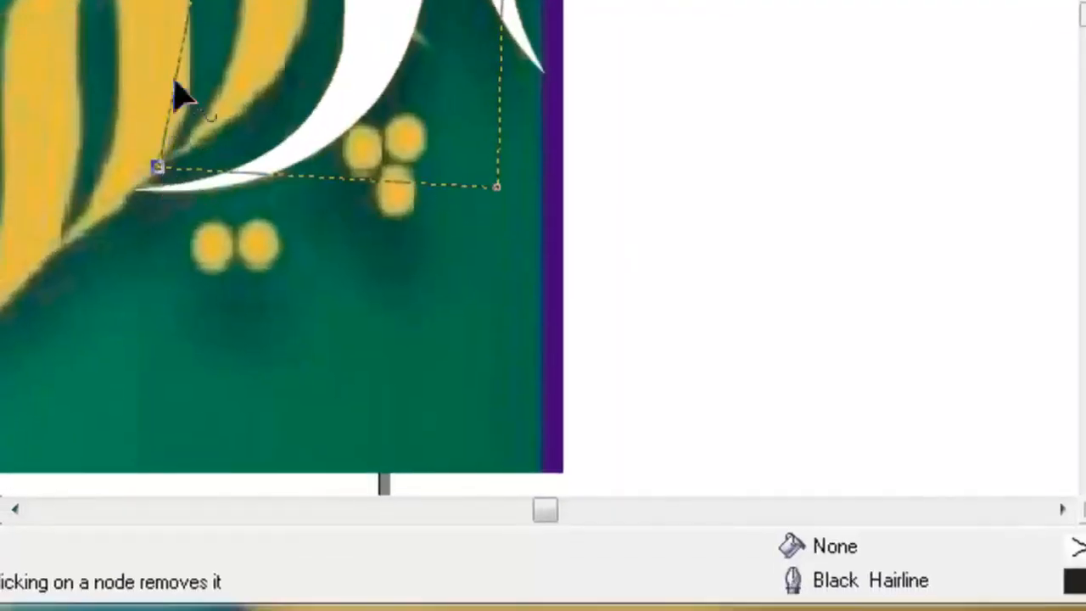
Convert the outline's two left-hand segments to curves and bend them along the hooked stroke's left edge.
right_click(190, 11)
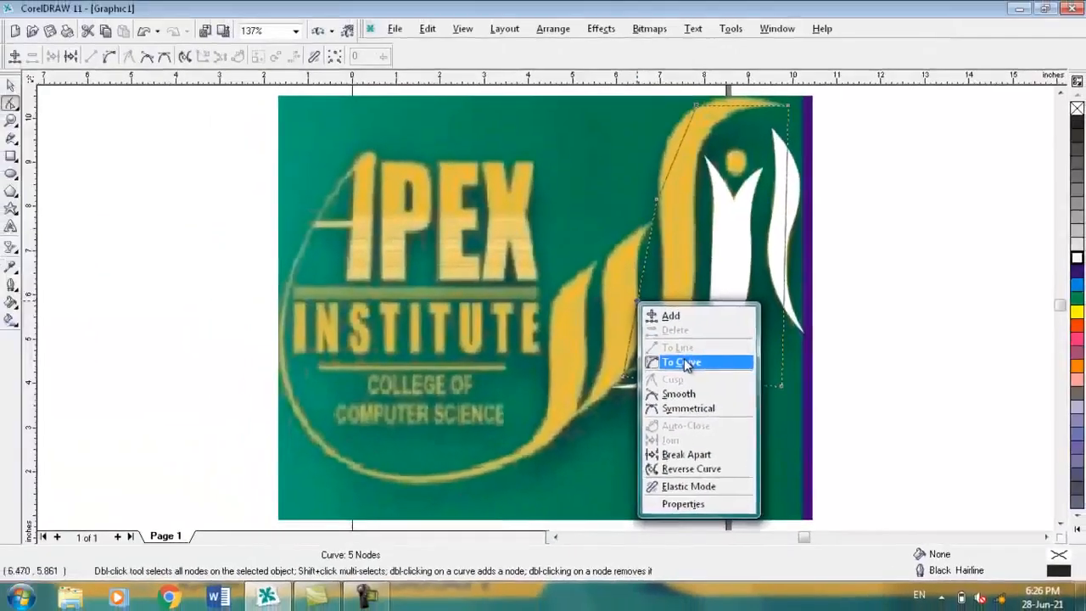
left_click(285, 136)
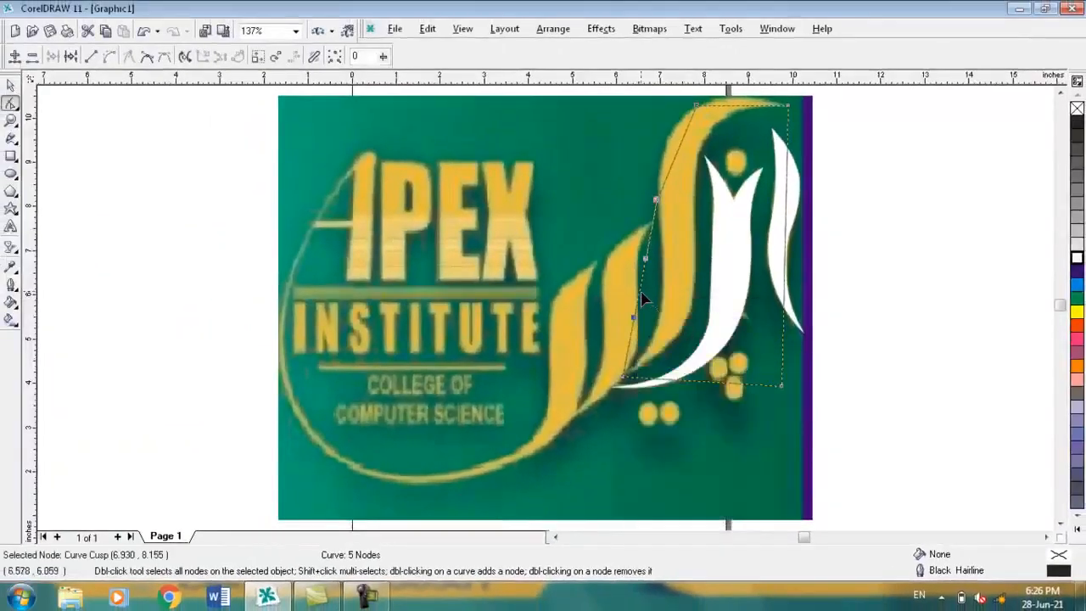
left_click_drag(641, 299, 659, 315)
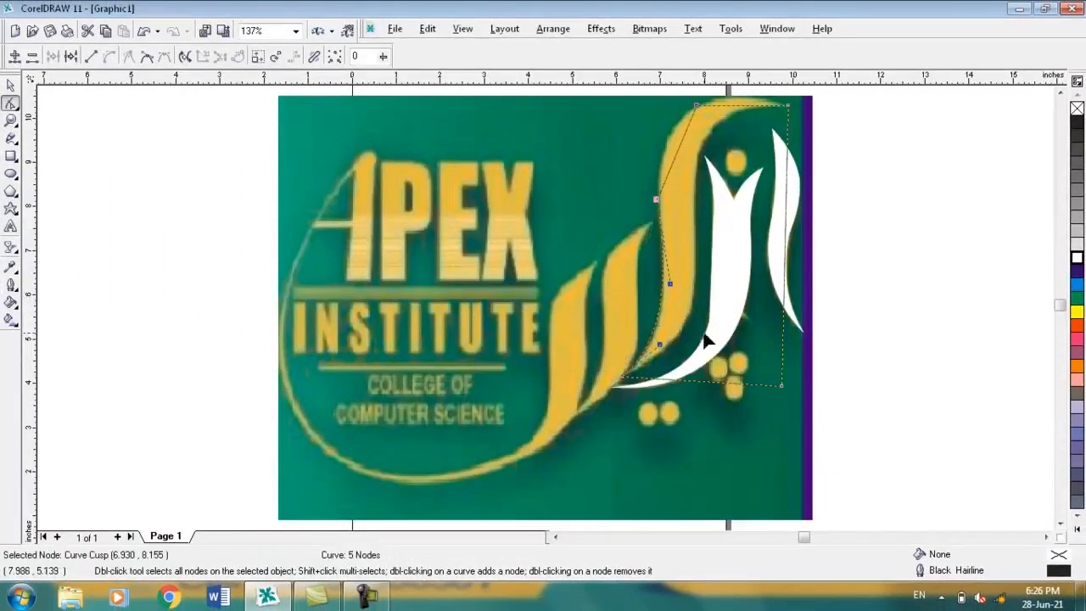
right_click(669, 168)
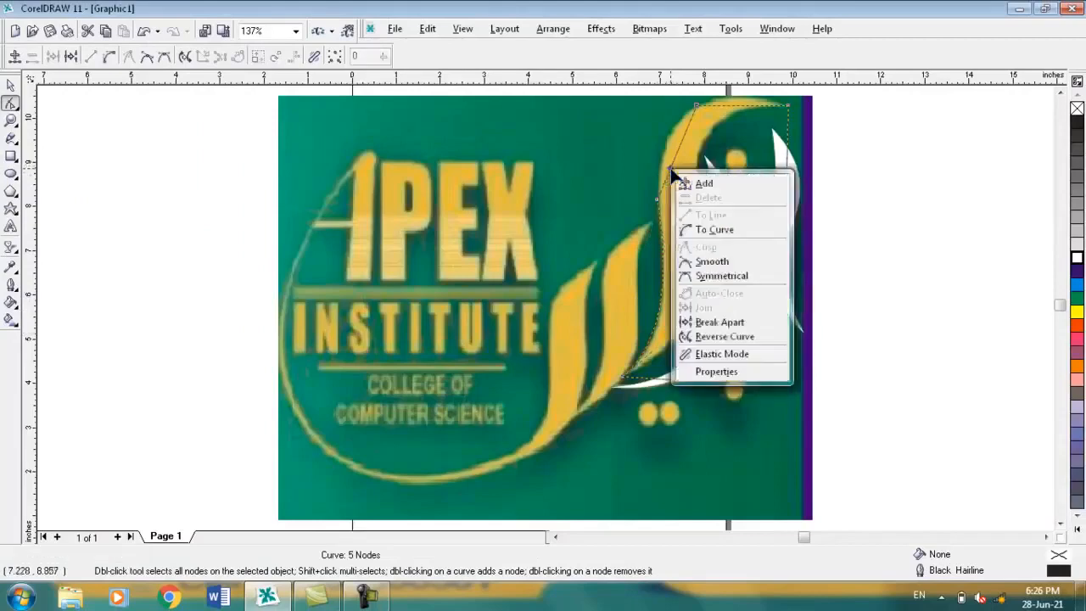
left_click(711, 230)
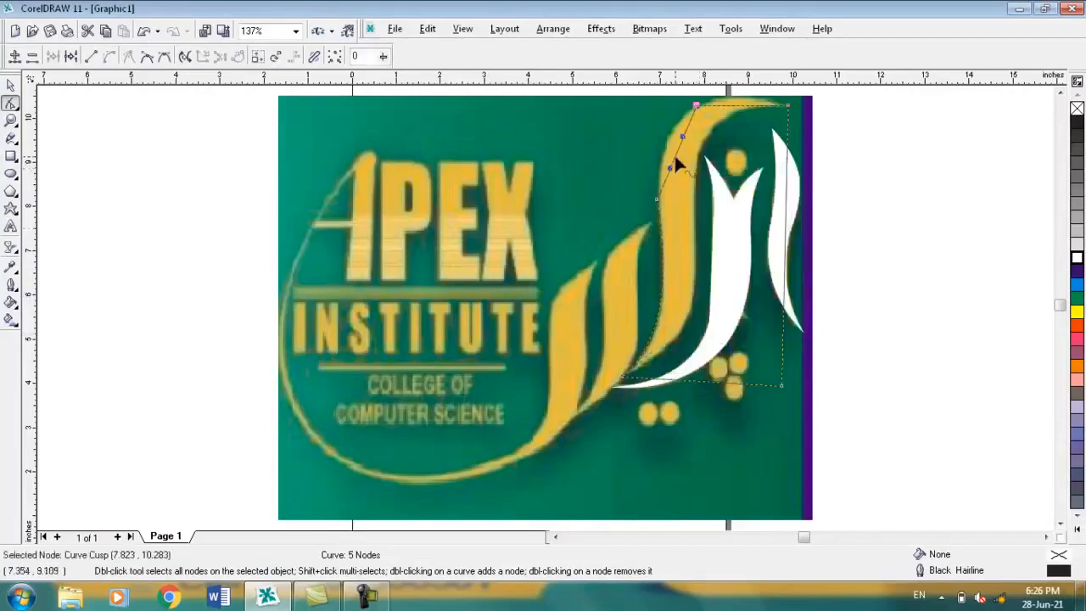
left_click_drag(675, 161, 665, 146)
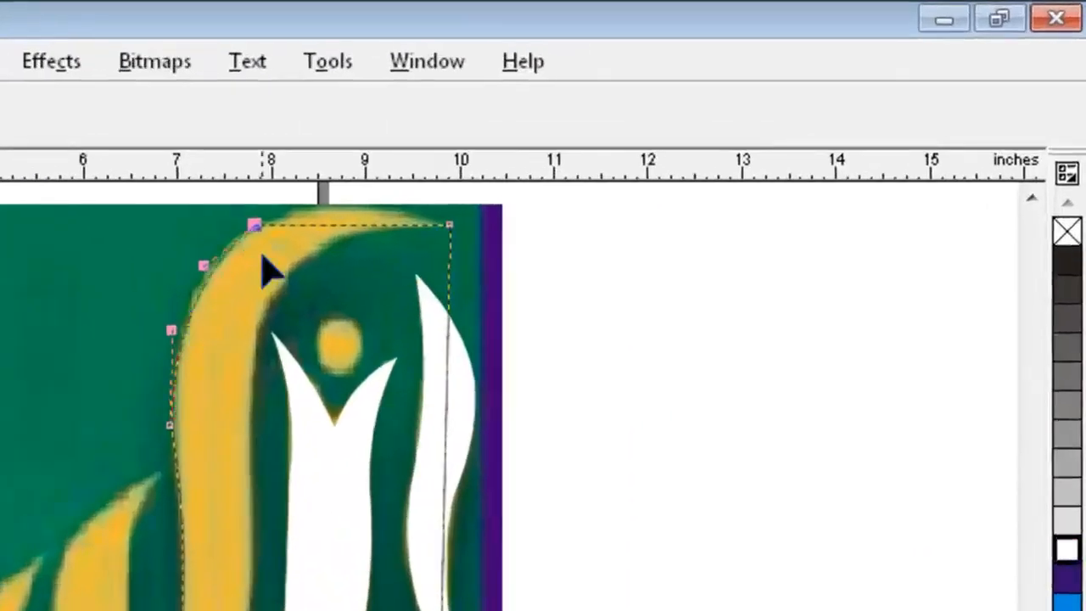
Convert the outline's top segment to a curve and arch it along the upper edge of the hook.
right_click(343, 226)
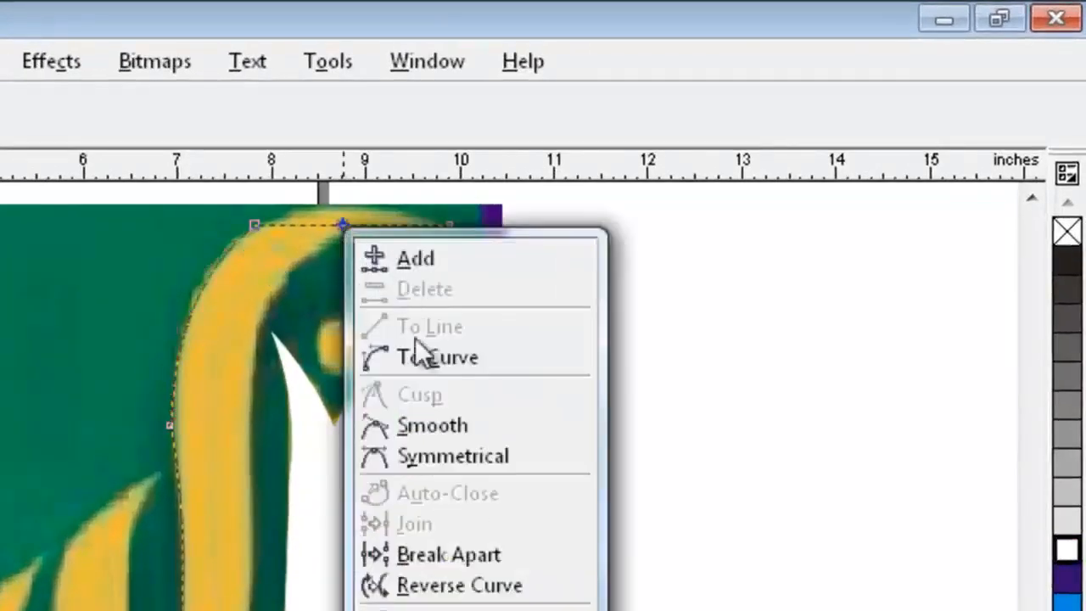
left_click(416, 356)
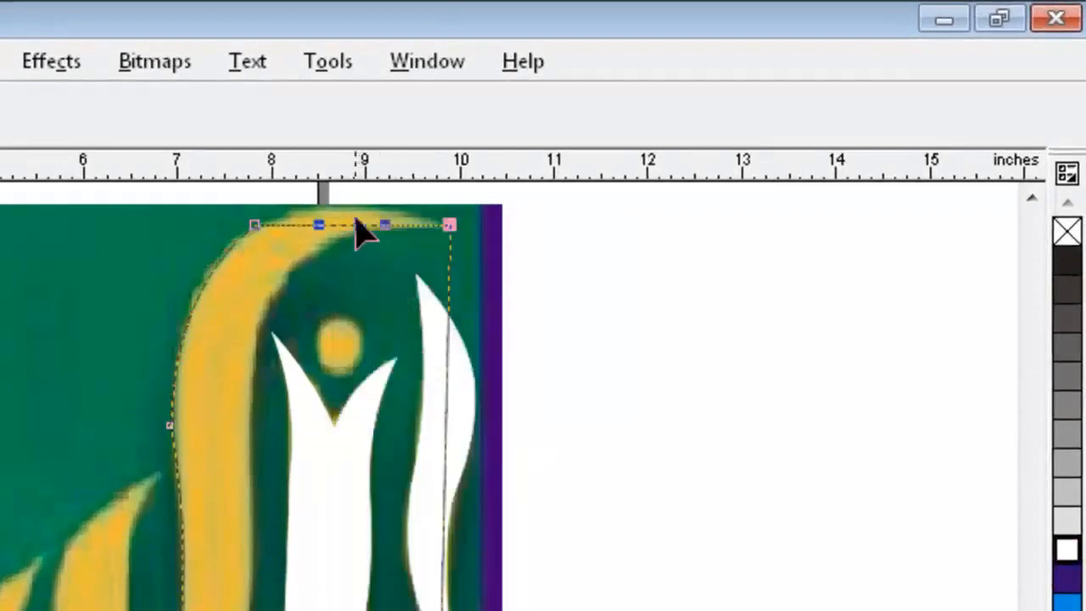
left_click_drag(357, 226, 353, 211)
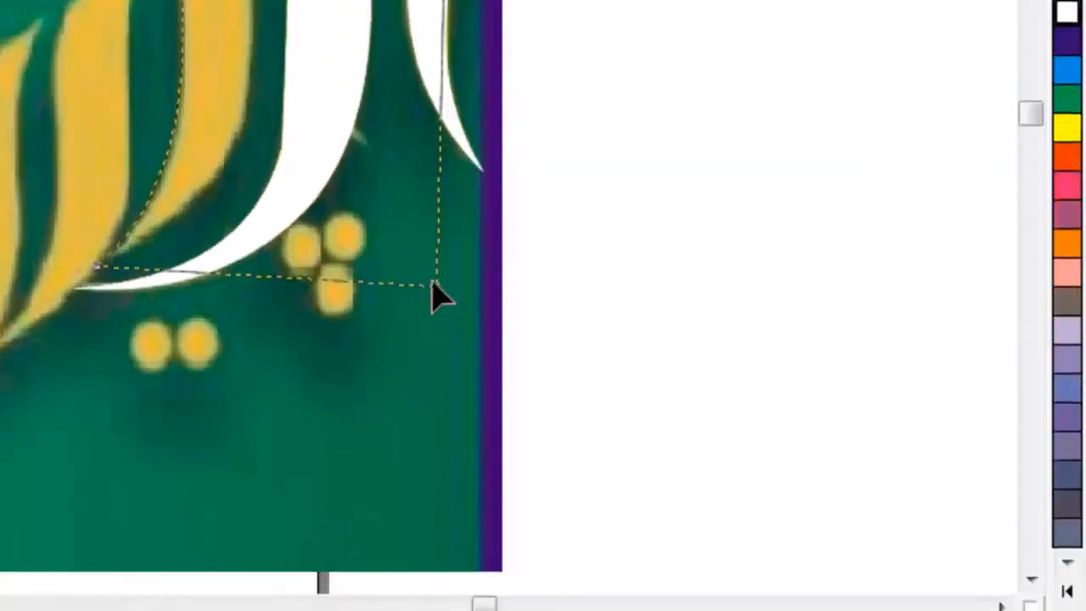
Move the lower-right corner node onto the hooked stroke's right edge and place an added node at the hook's inner bend.
left_click_drag(431, 277, 352, 251)
left_click_drag(436, 285, 243, 111)
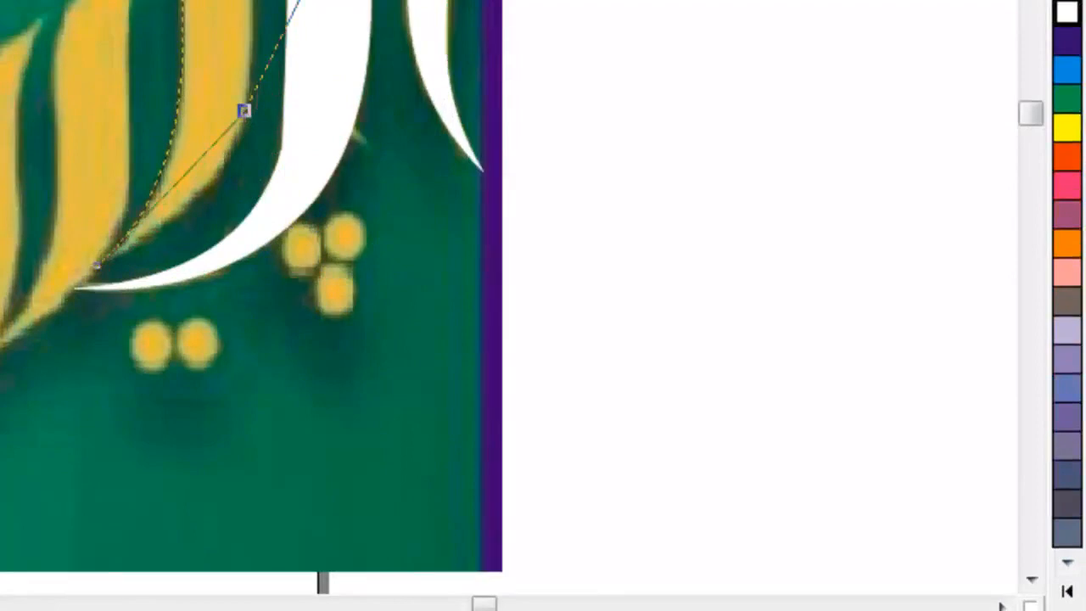
left_click_drag(351, 246, 253, 182)
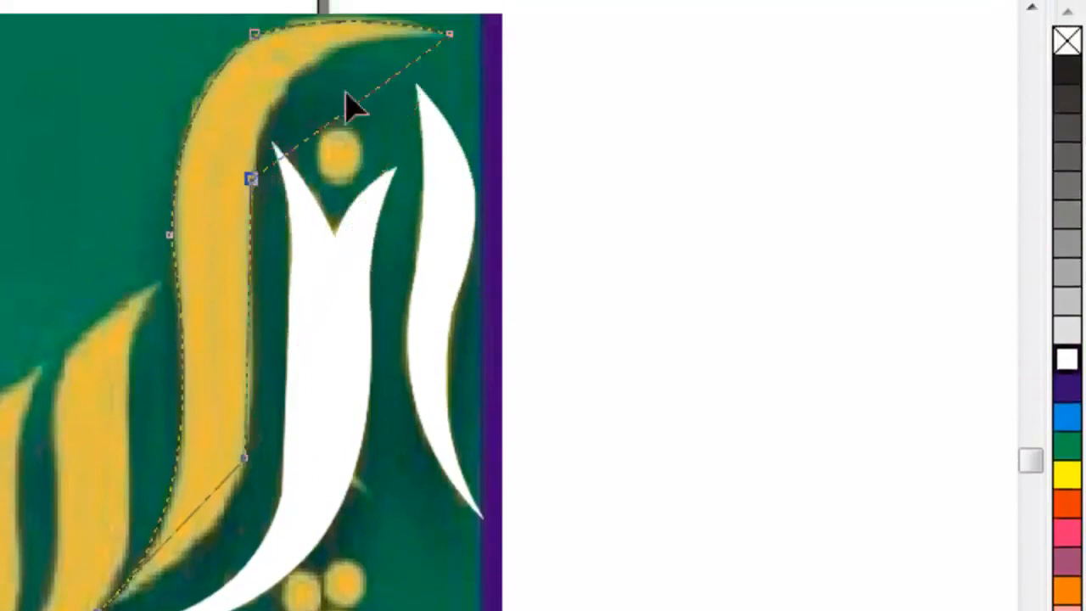
Convert the segment between the inner bend and the hook's tip to a curve and fit it under the hook.
right_click(355, 126)
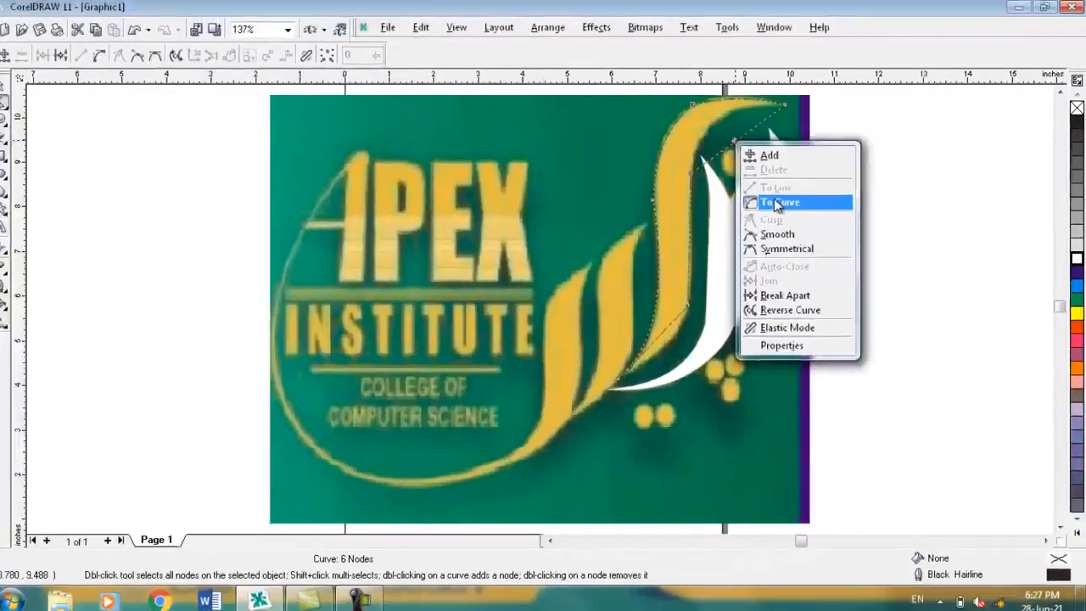
left_click(778, 201)
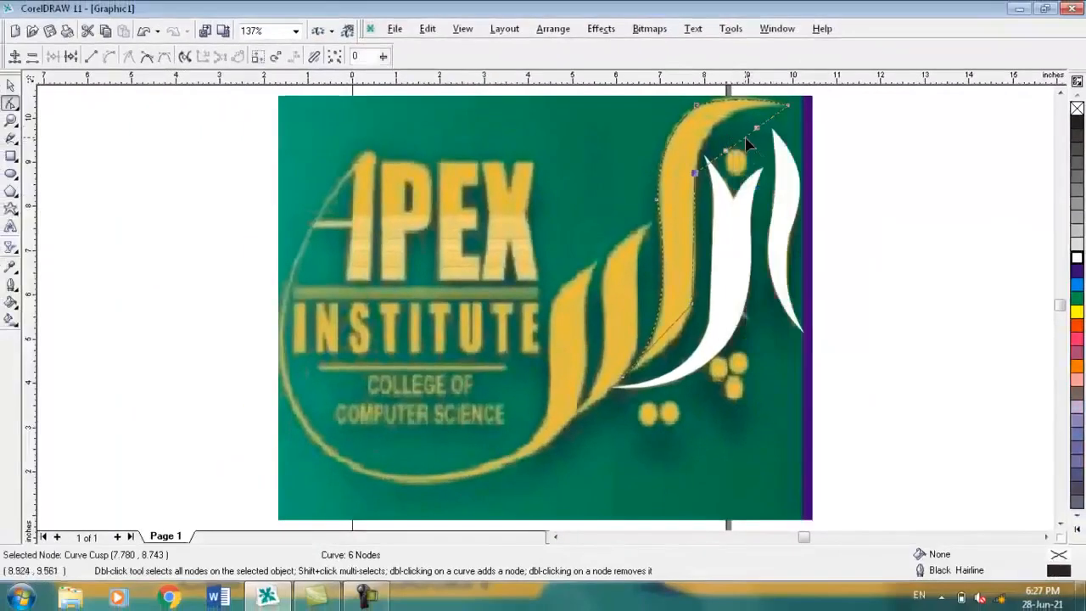
left_click_drag(745, 146, 726, 127)
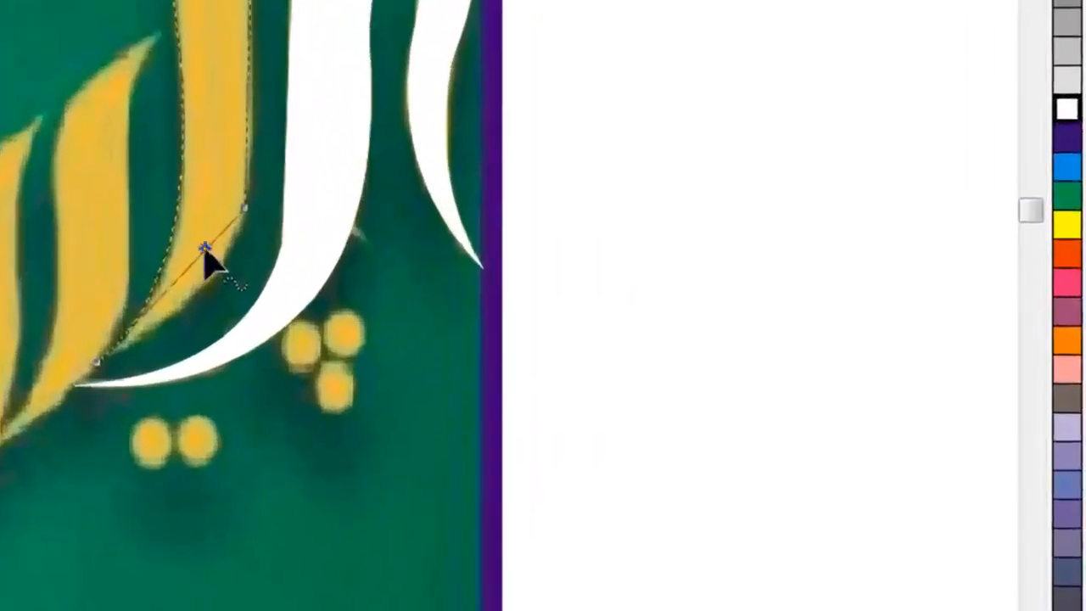
Convert the hooked stroke's lower-right segment to a curve, bend it along the tail, and adjust the node above it.
right_click(311, 274)
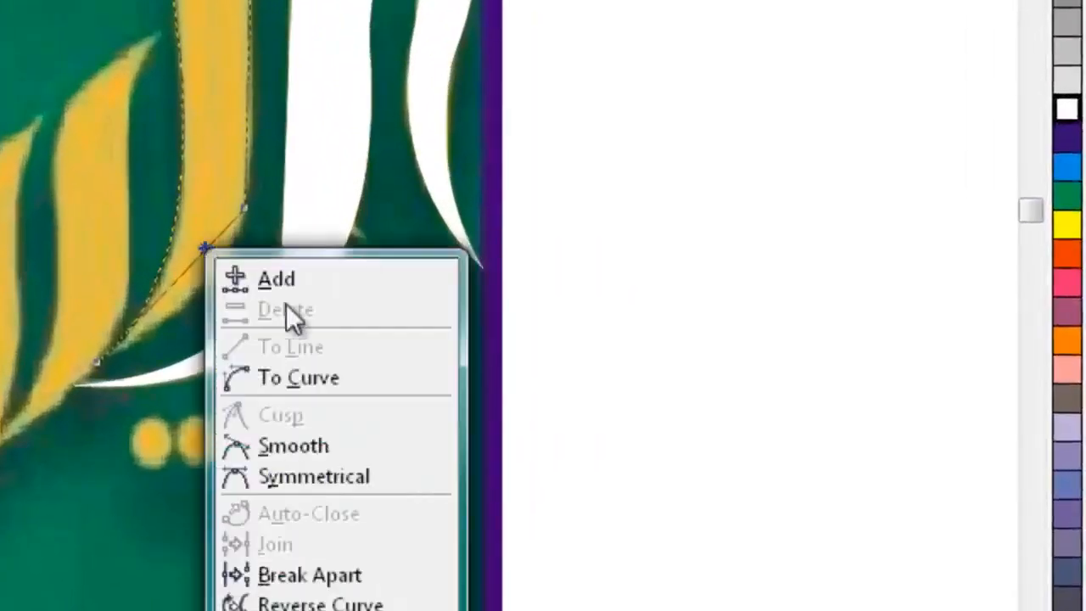
left_click(291, 378)
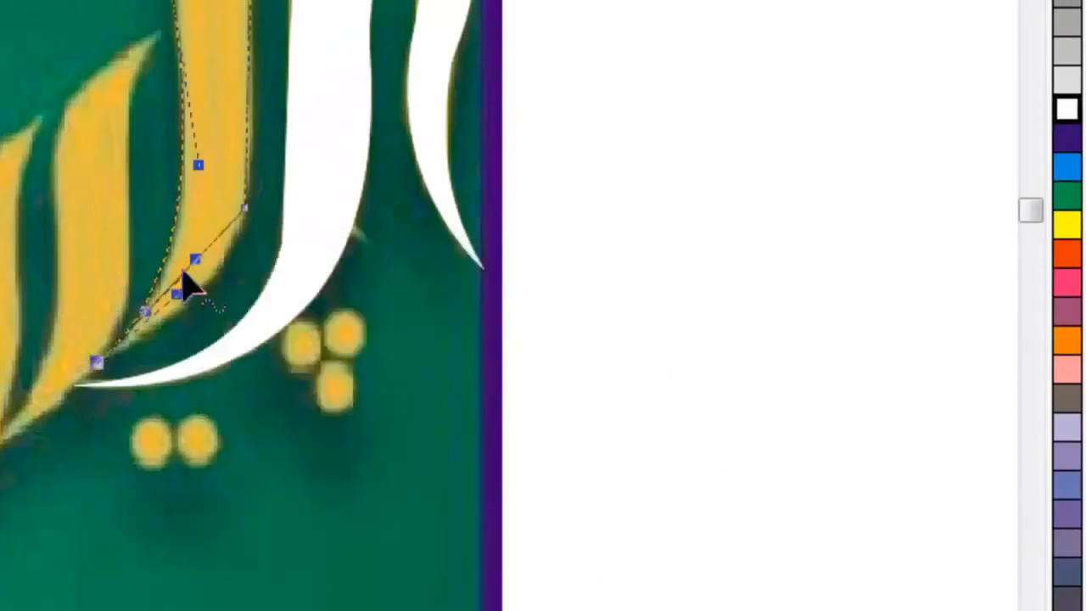
left_click_drag(195, 271, 195, 287)
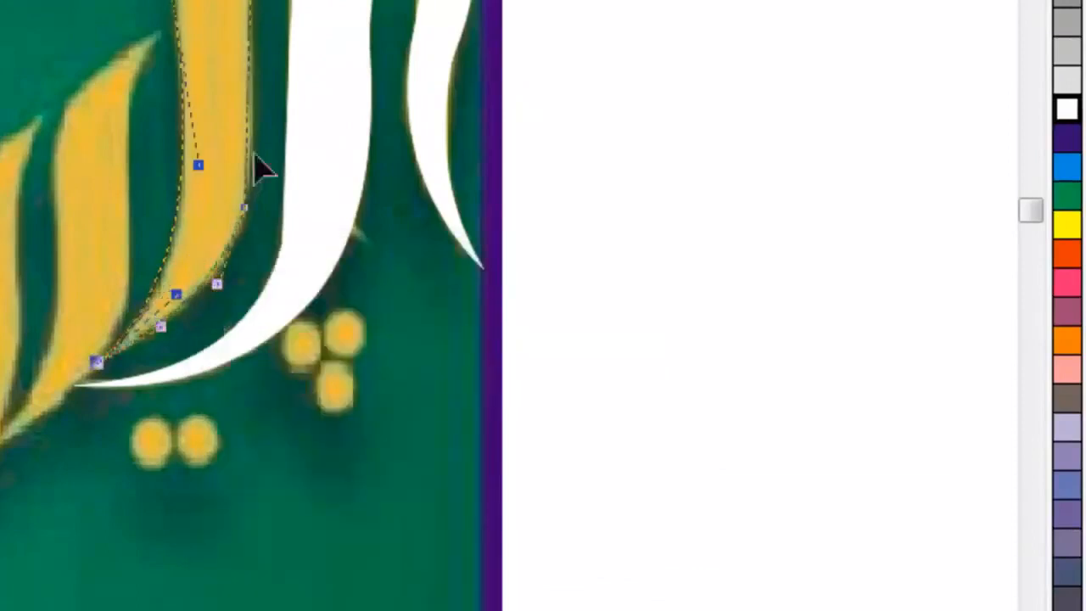
left_click(245, 208)
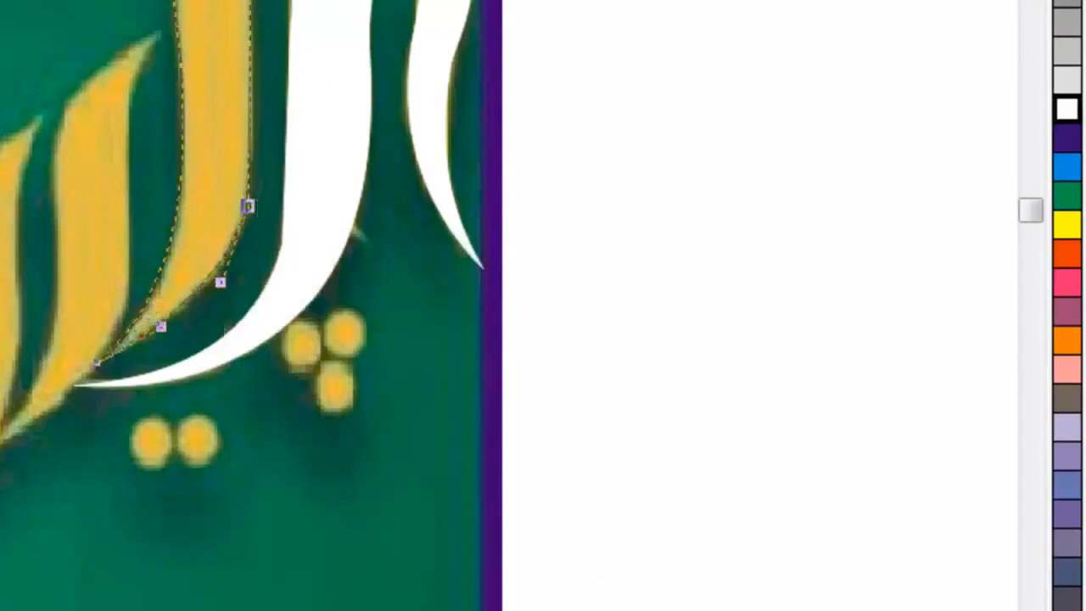
Fill the tall hooked stroke with white, convert its right-edge segment to a curve and bow it slightly outward along the logo's edge.
left_click(1067, 110)
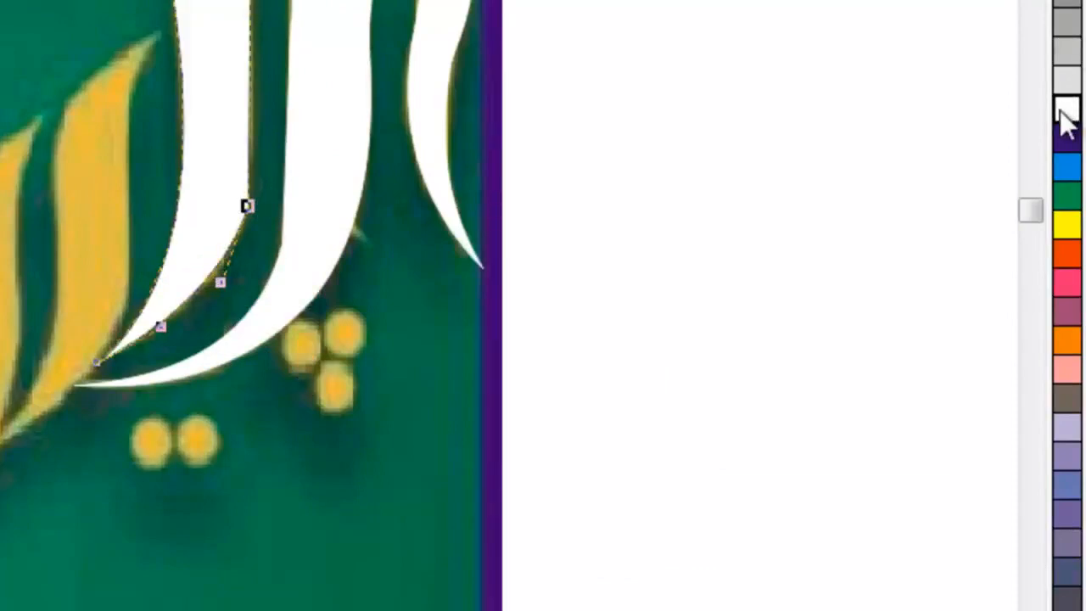
left_click(365, 155)
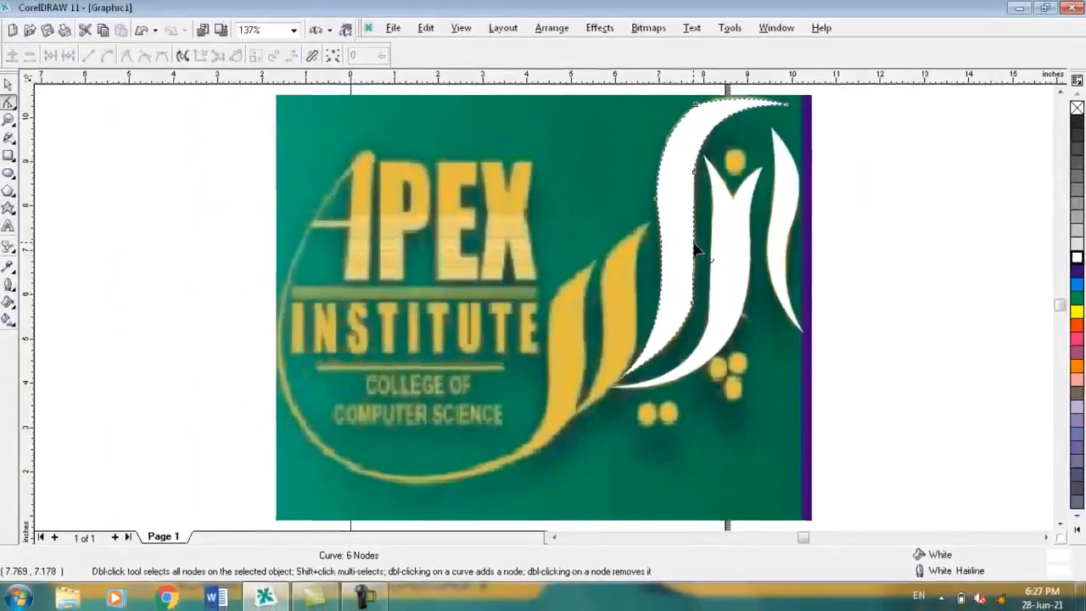
right_click(696, 251)
left_click(717, 300)
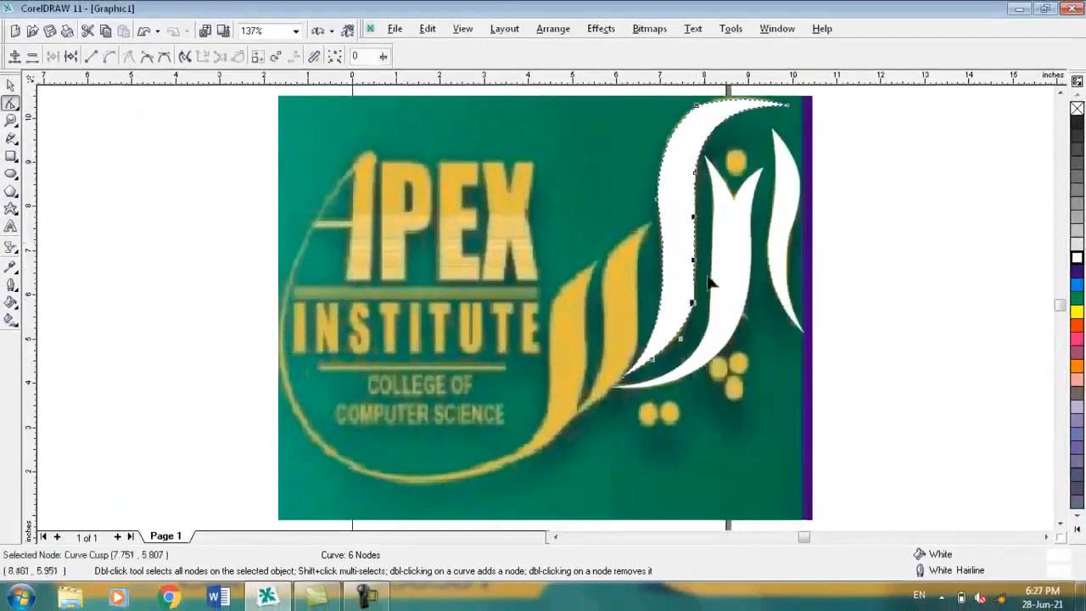
left_click_drag(694, 248, 716, 253)
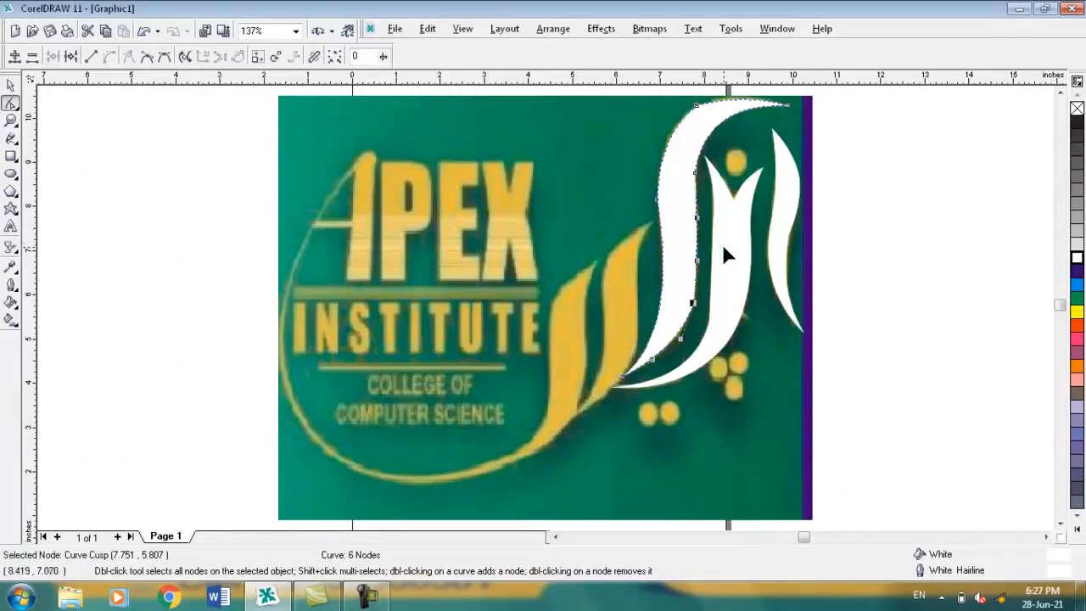
left_click(771, 241)
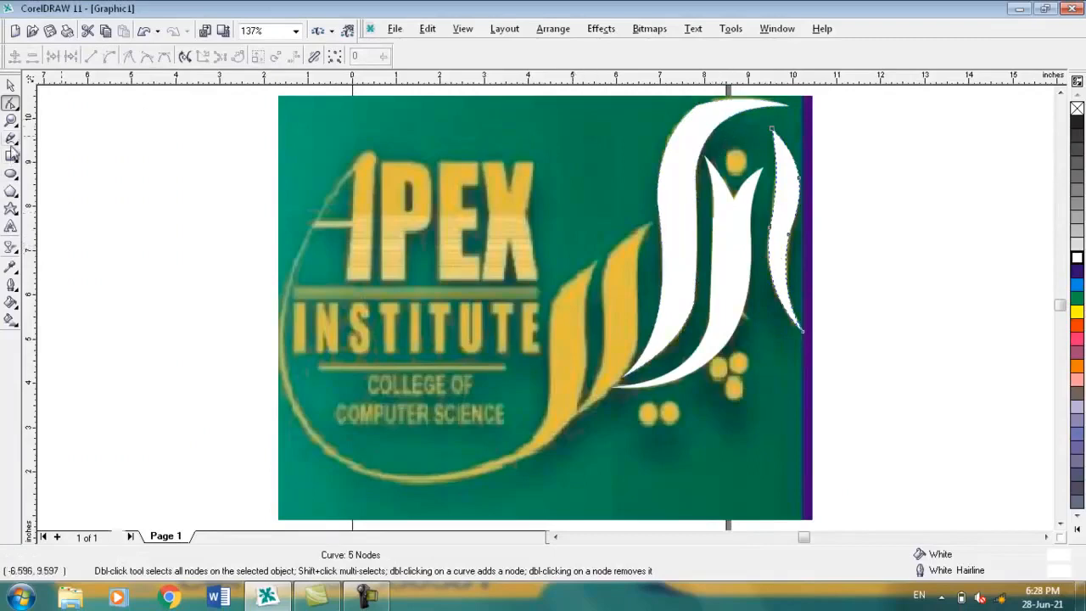
Raise the arch of the hooked stroke's top segment to cover the bitmap's upper edge between the shoulder and the tip.
left_click(10, 122)
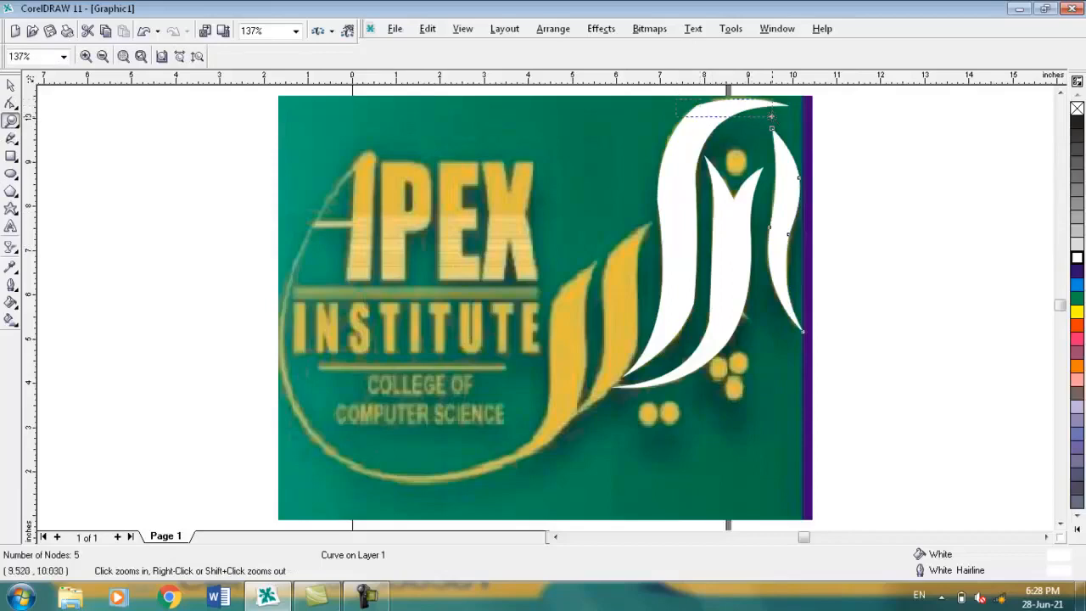
left_click_drag(790, 128, 788, 136)
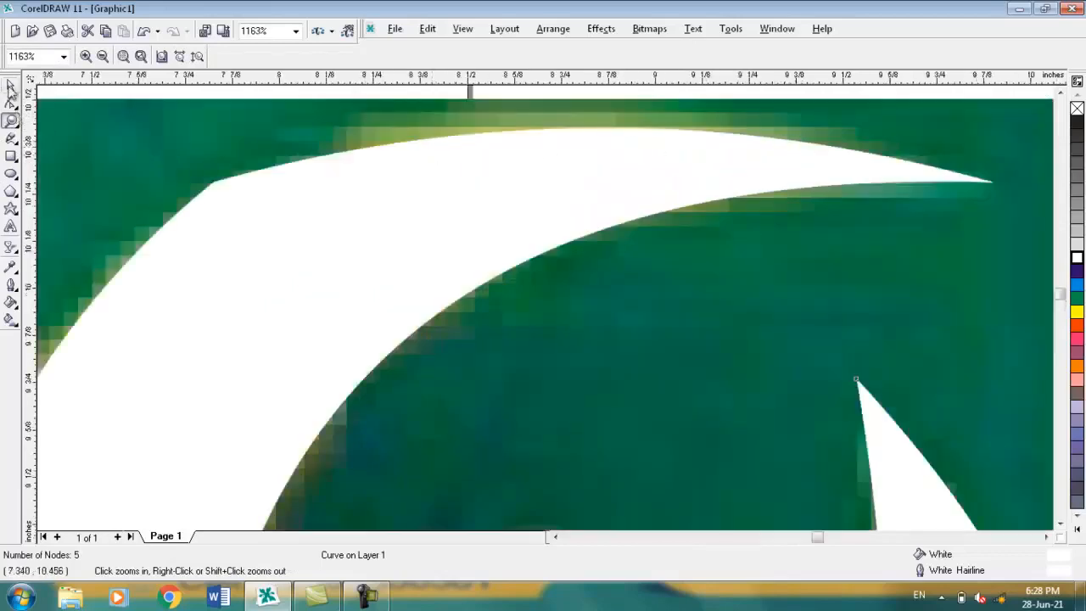
left_click(10, 86)
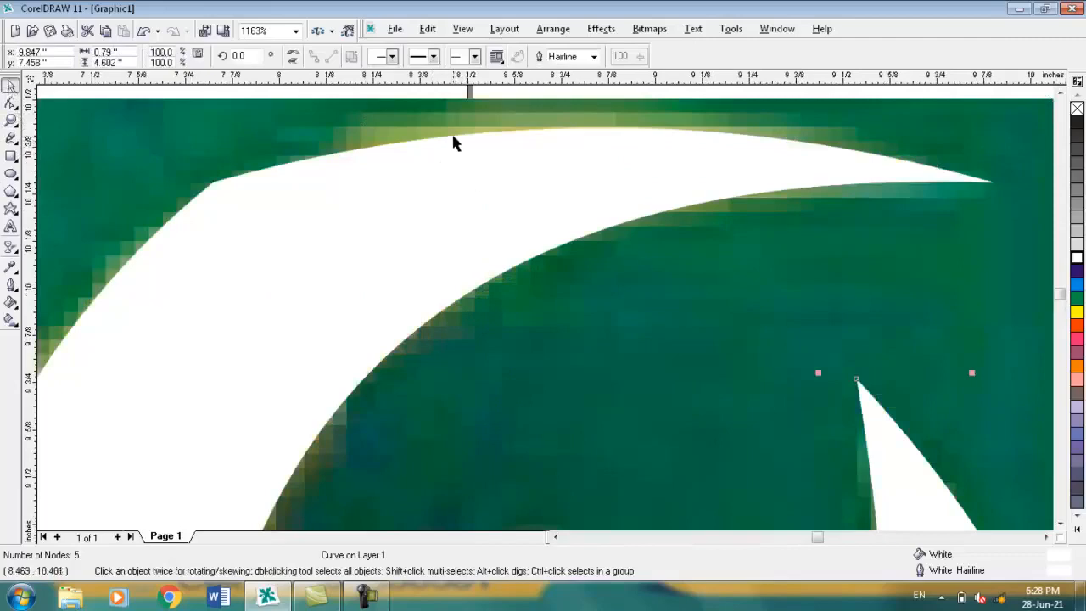
right_click(453, 141)
left_click(430, 145)
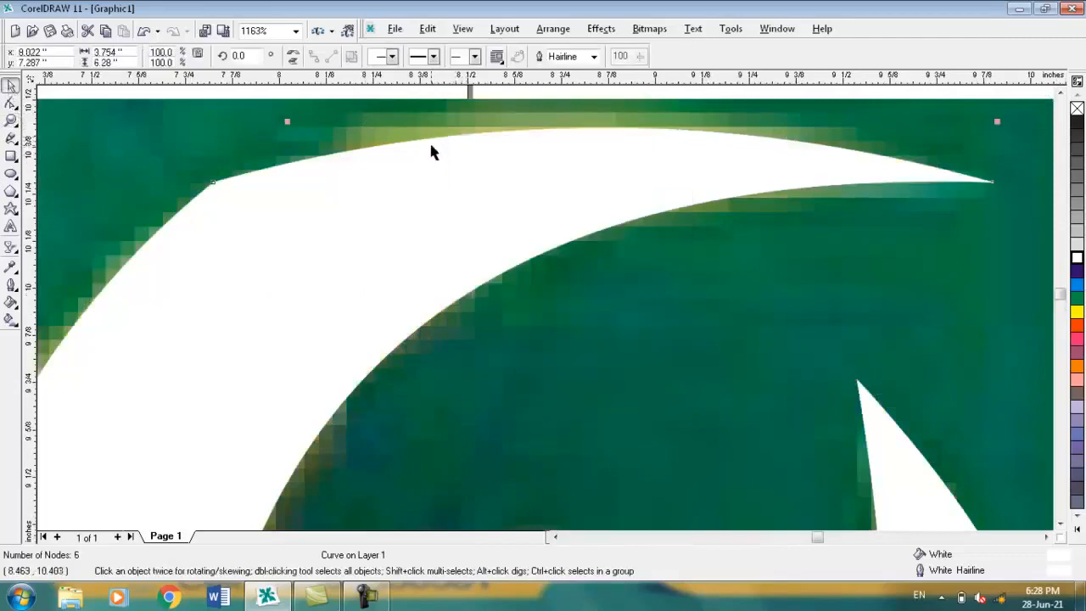
key("F10")
right_click(430, 138)
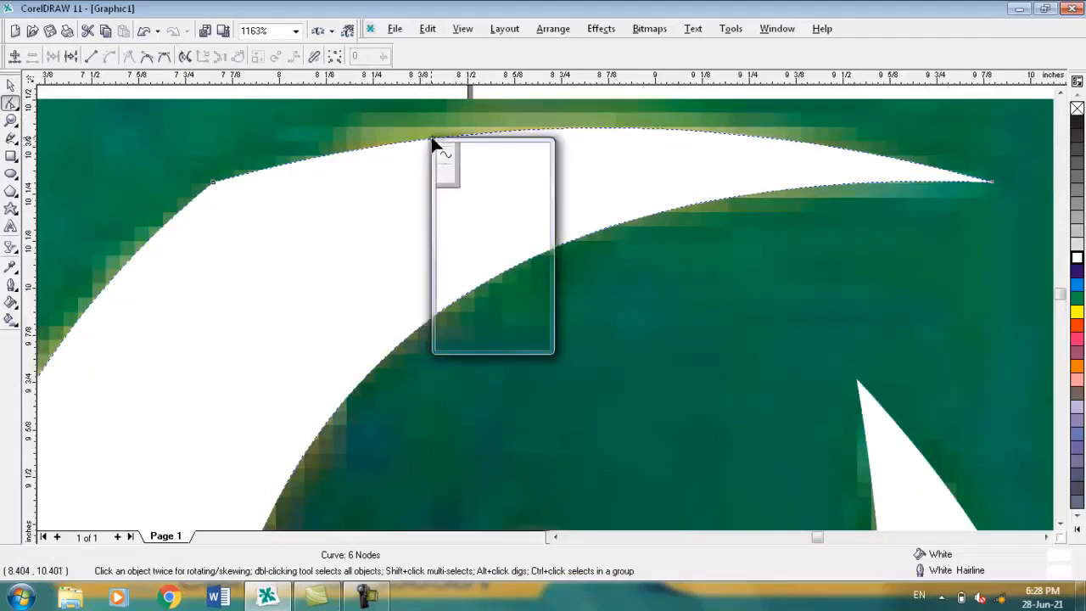
left_click(404, 167)
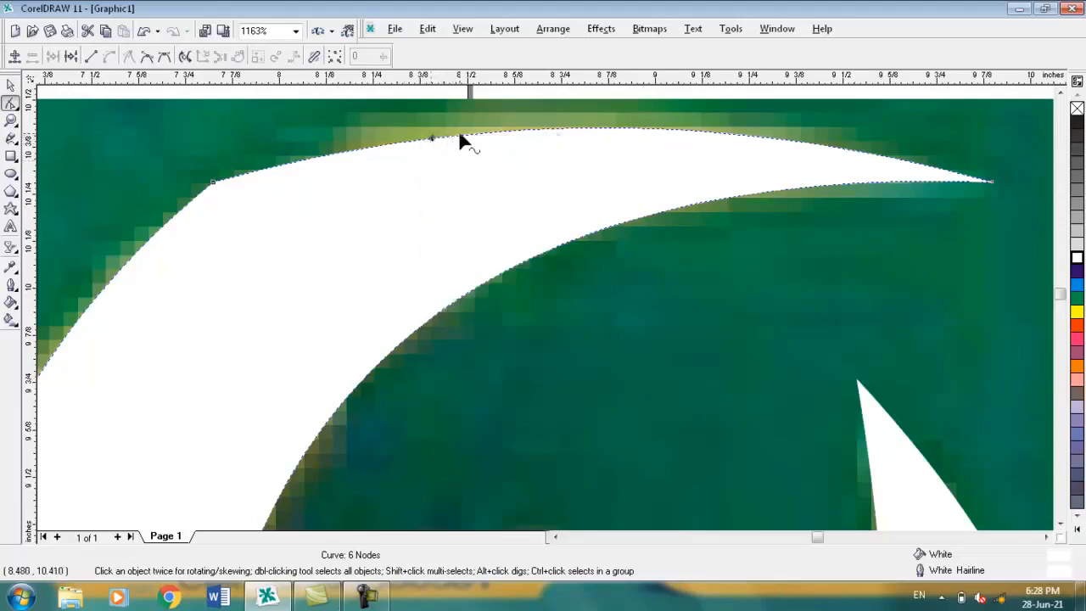
left_click_drag(459, 135, 459, 126)
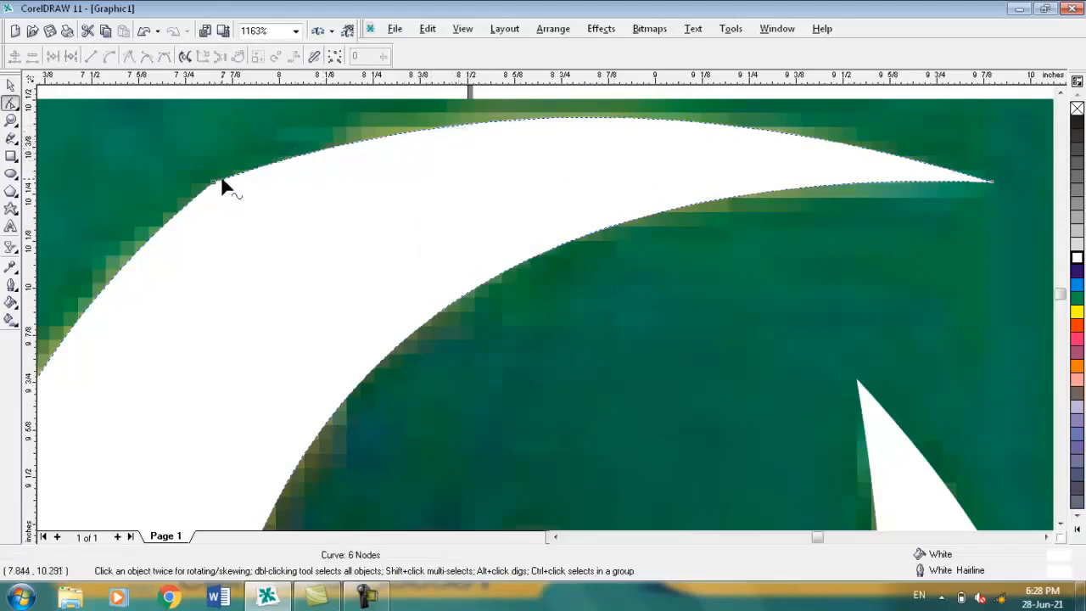
left_click_drag(222, 181, 246, 203)
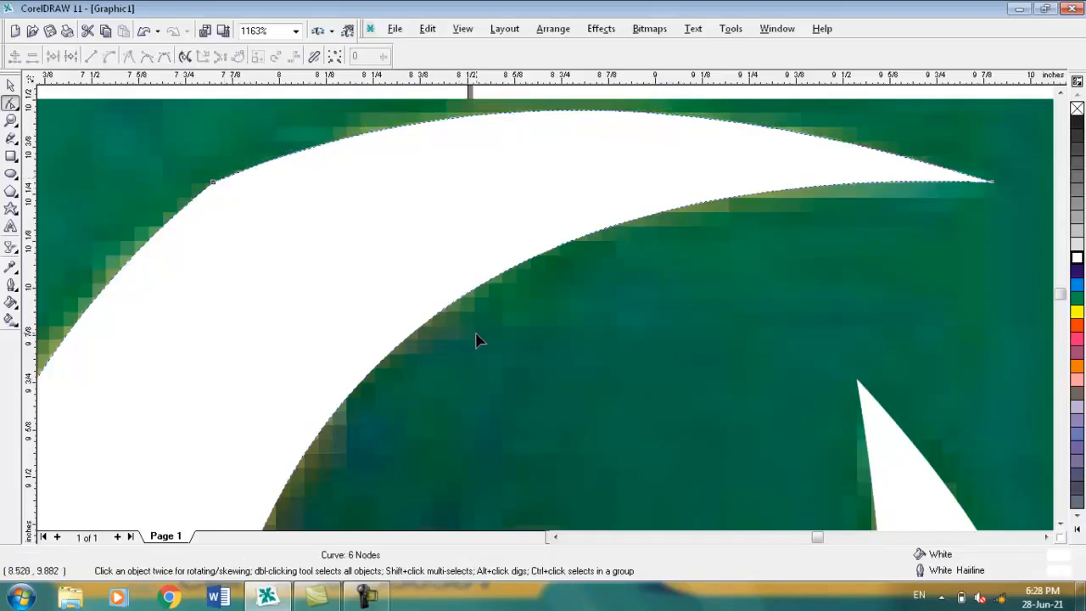
key("F4")
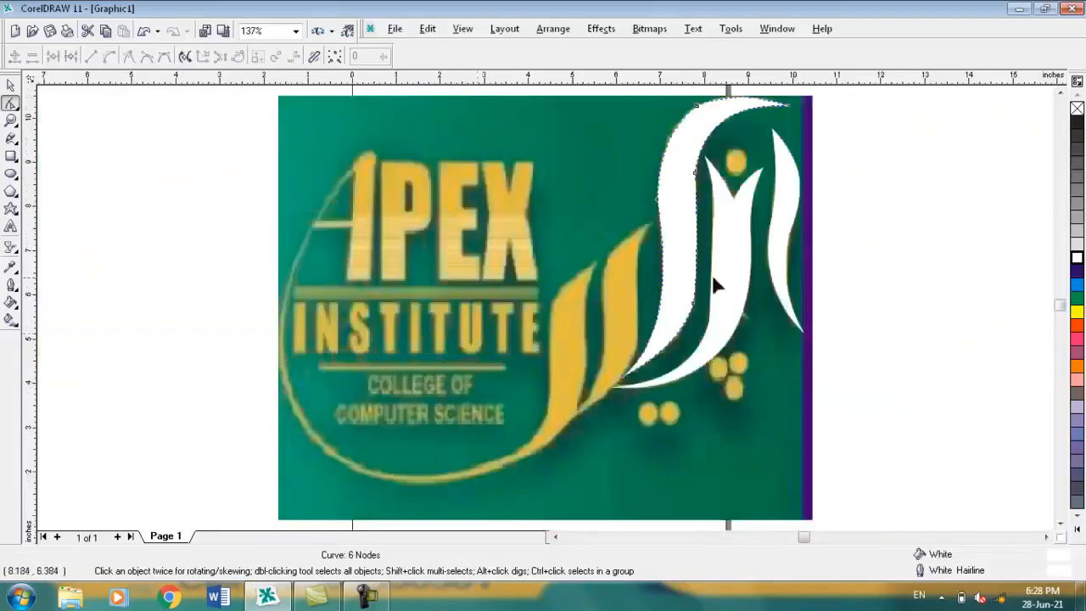
Refine the curved lower-right segment of the hooked stroke so it follows the underside of the tail.
left_click(624, 310)
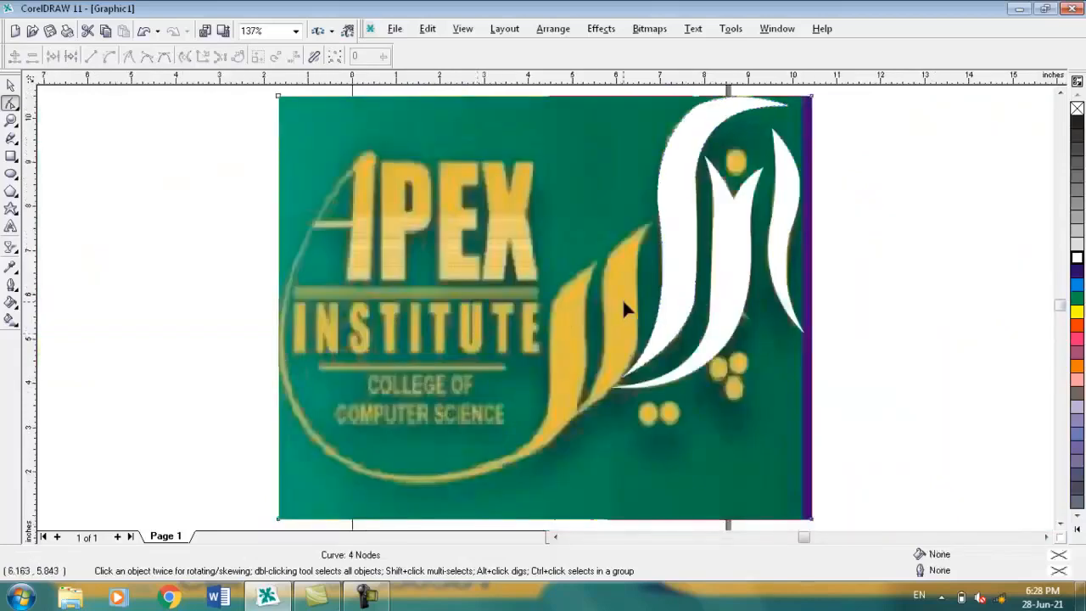
right_click(677, 342)
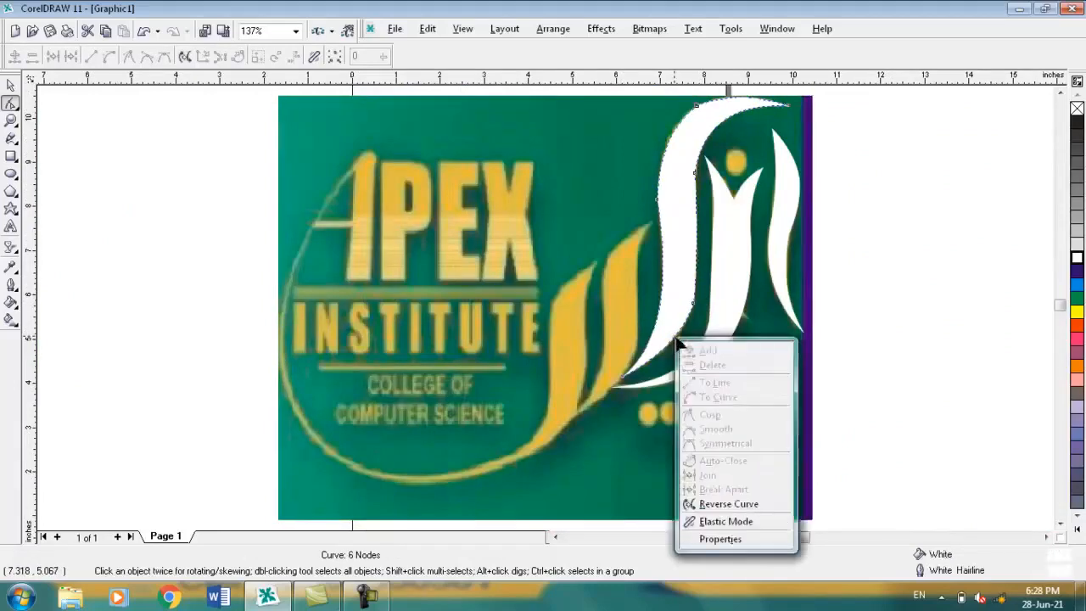
left_click(661, 355)
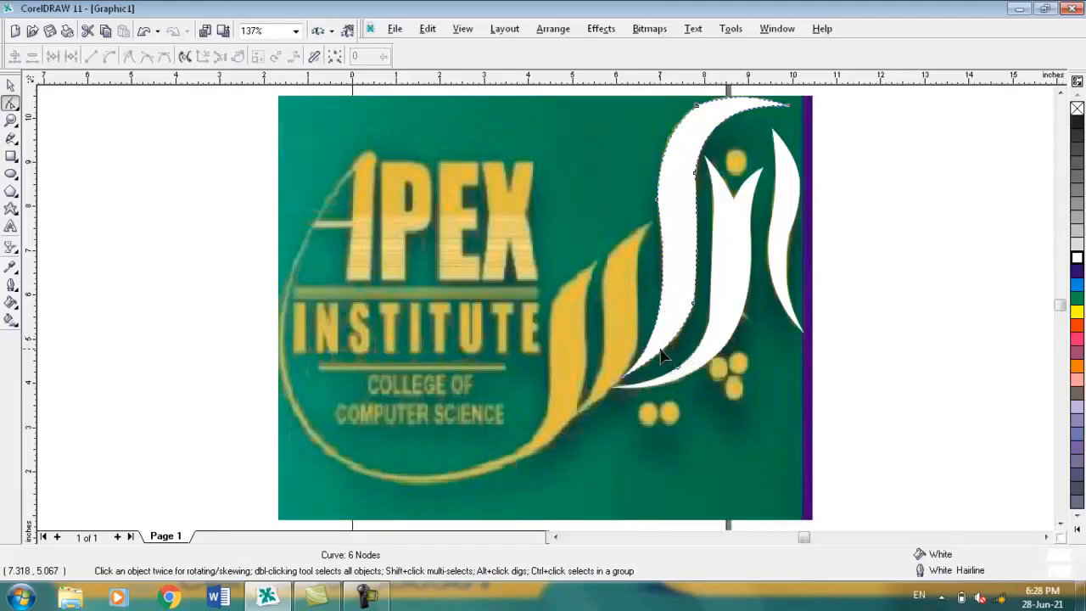
right_click(662, 353)
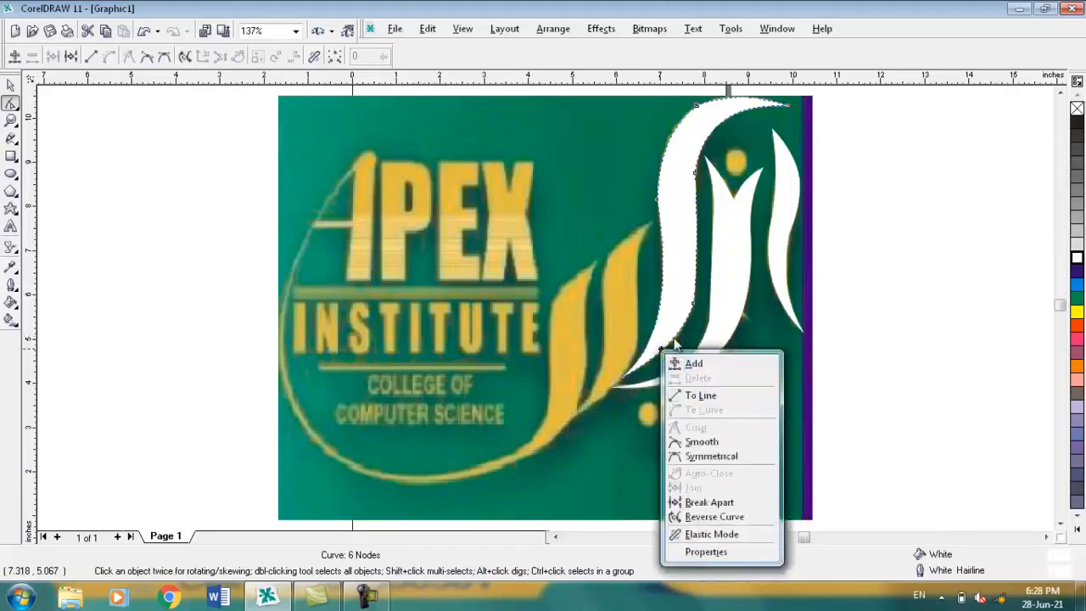
left_click(674, 345)
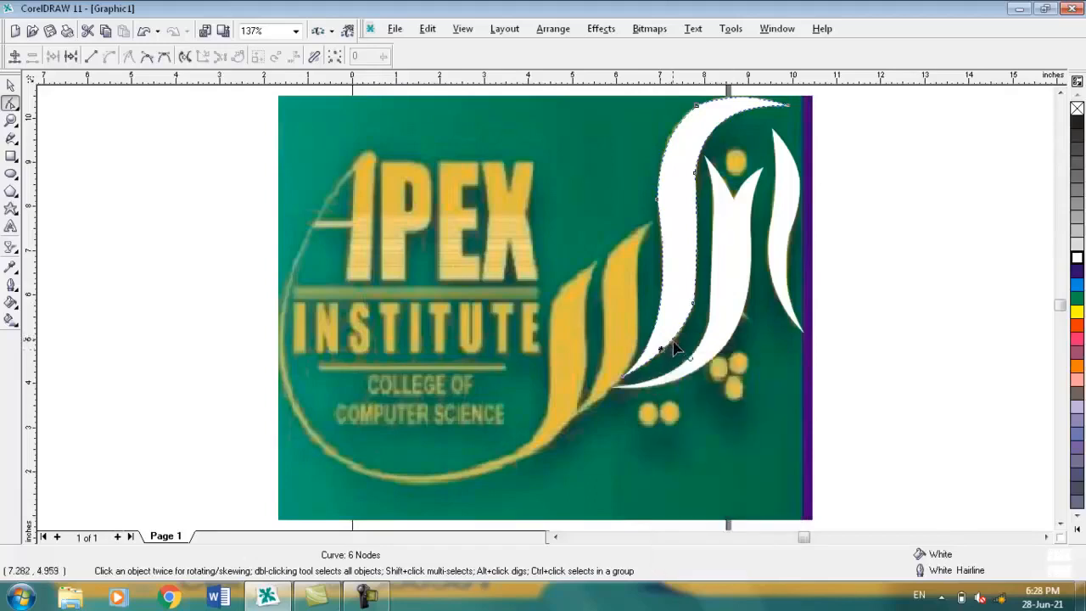
left_click_drag(671, 348, 678, 351)
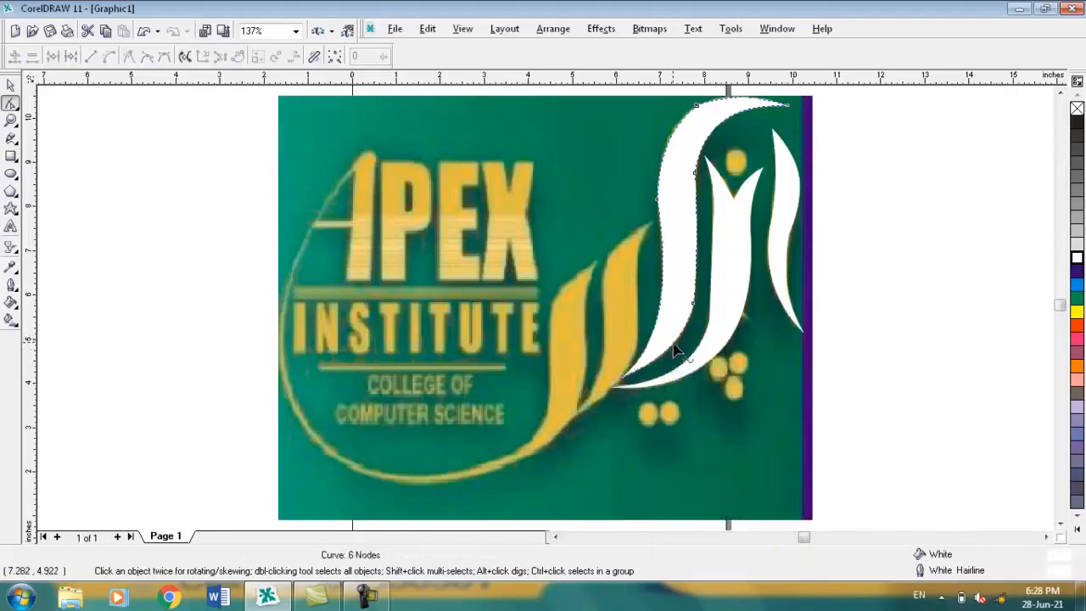
left_click(610, 330)
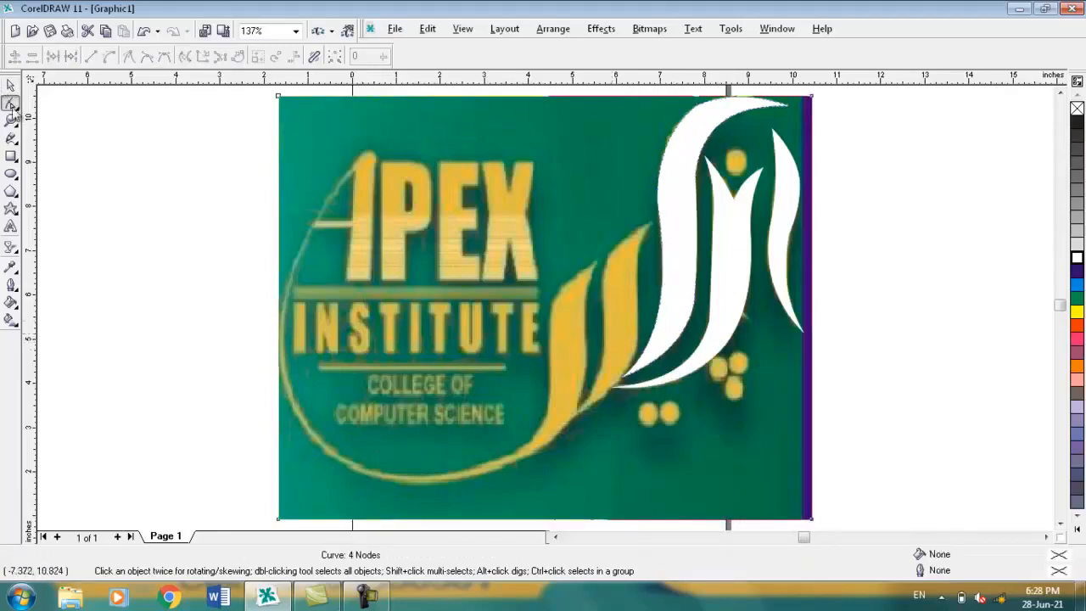
Draw a rectangle about 1.79 by 4.91 inches over the slanted yellow stroke beside the hooked one and convert it to curves.
left_click(11, 156)
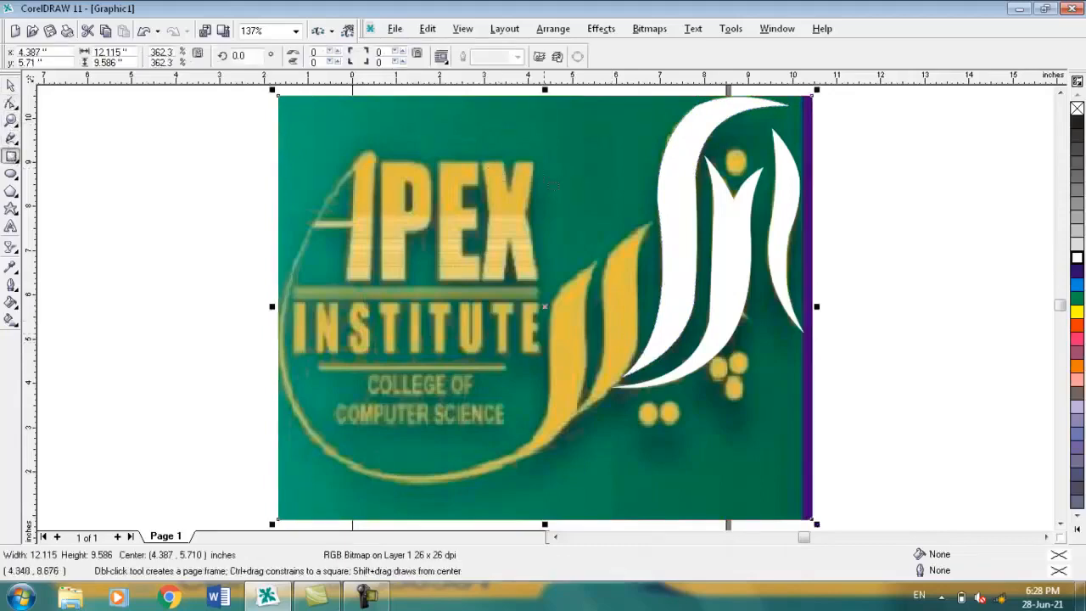
mouse_move(587, 221)
left_mouse_down()
mouse_move(604, 373)
mouse_move(633, 429)
mouse_move(653, 439)
mouse_move(667, 429)
left_mouse_up()
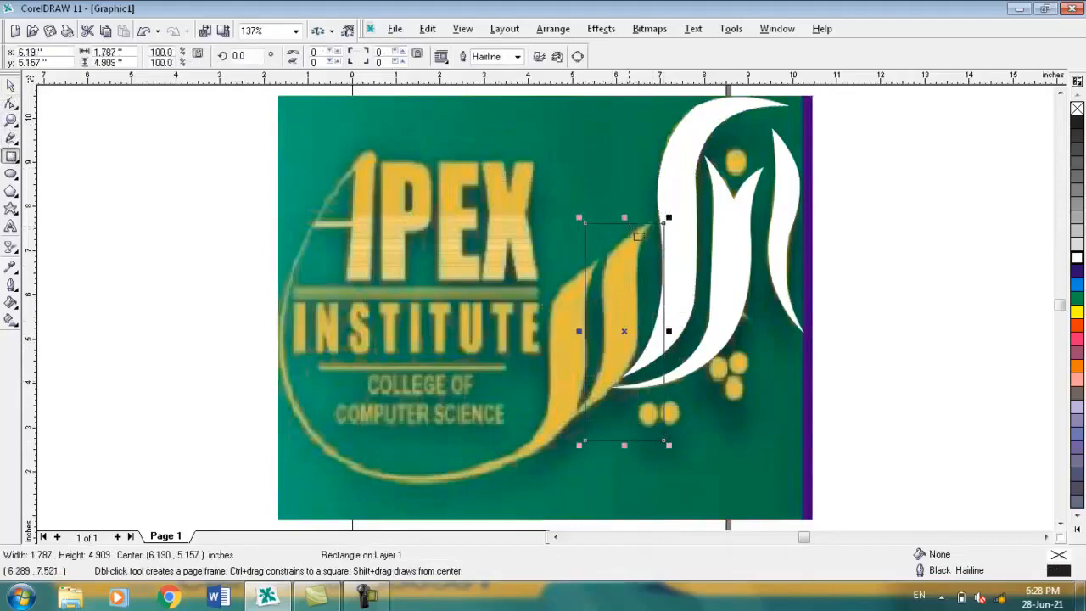
key("ctrl+q")
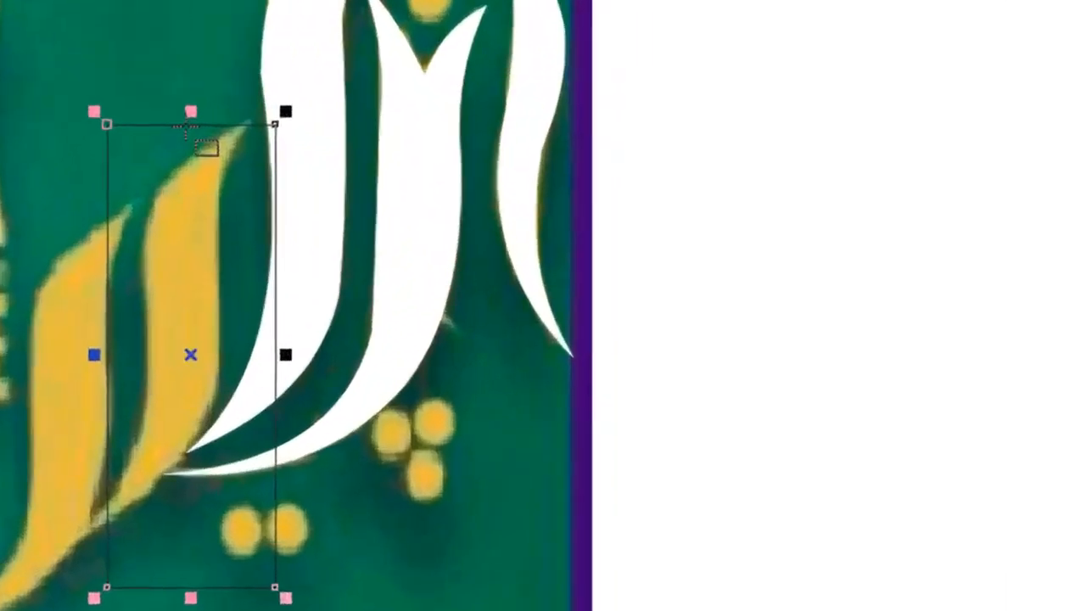
right_click(630, 234)
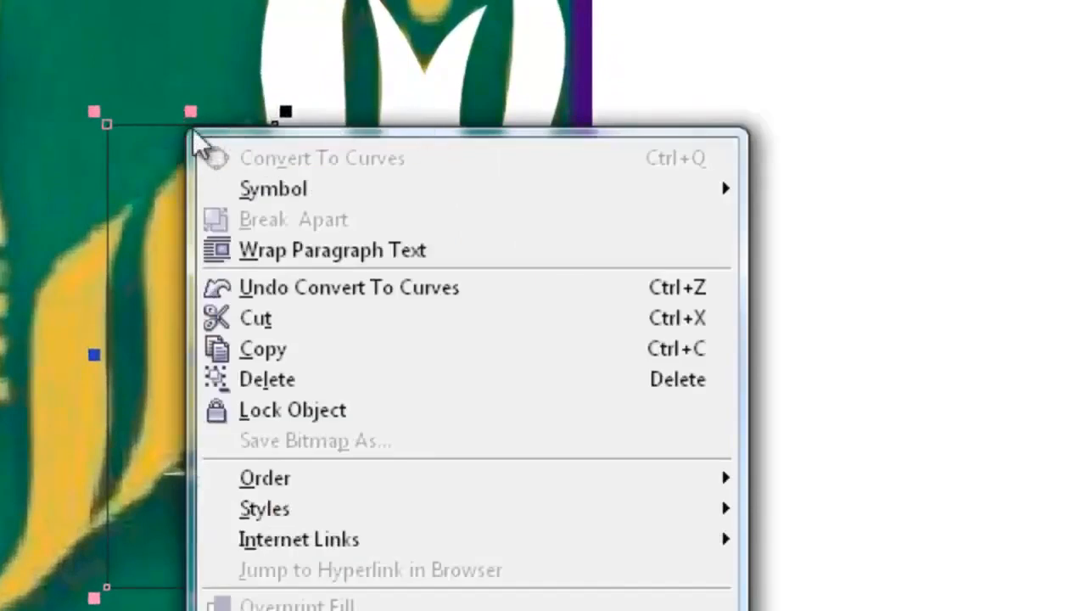
left_click(134, 163)
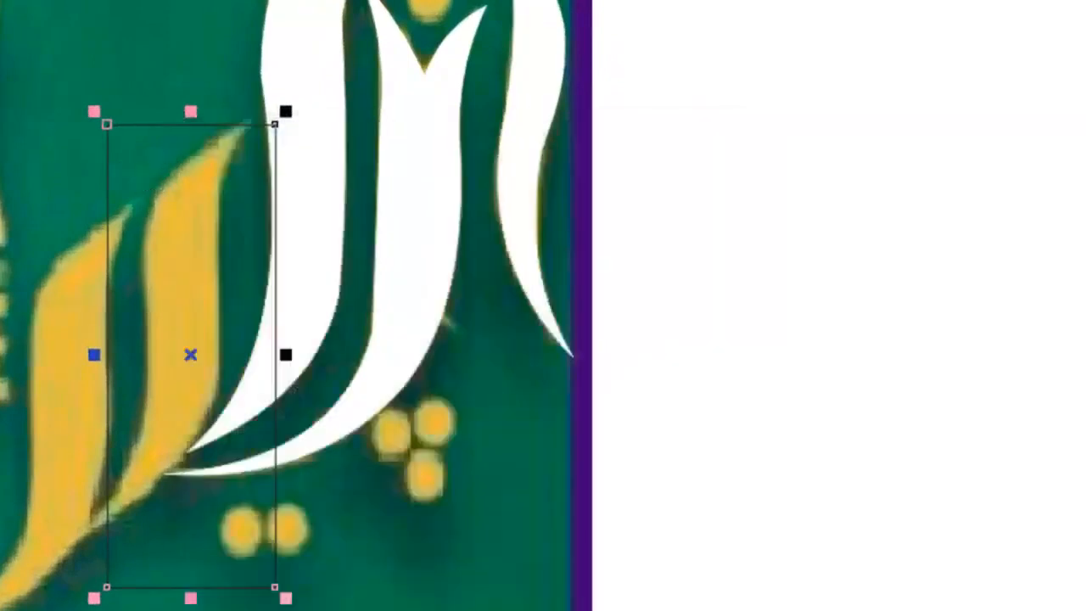
Fit the outline's upper-right corner to the slanted stroke's tip, replace the upper-left corner with a shoulder node, and move the lower-left corner to the tail end.
key("F10")
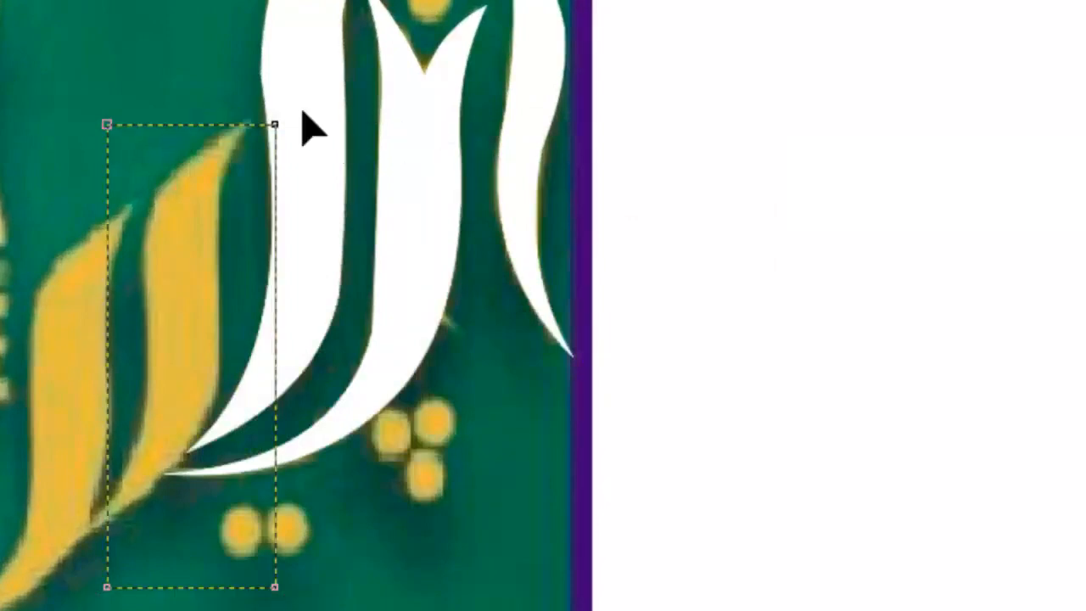
left_click_drag(276, 125, 258, 112)
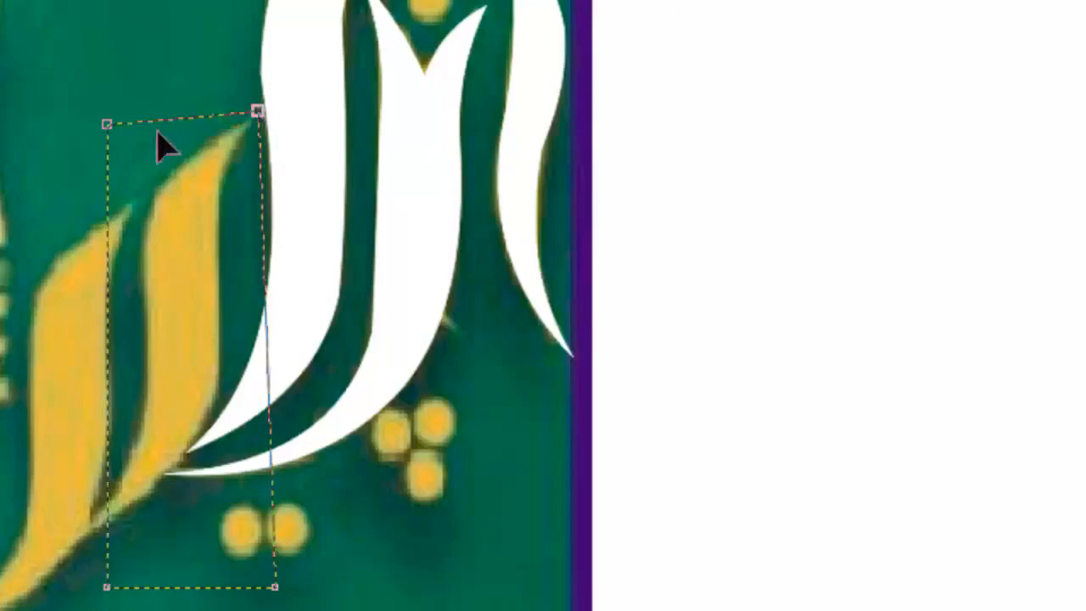
double_click(108, 126)
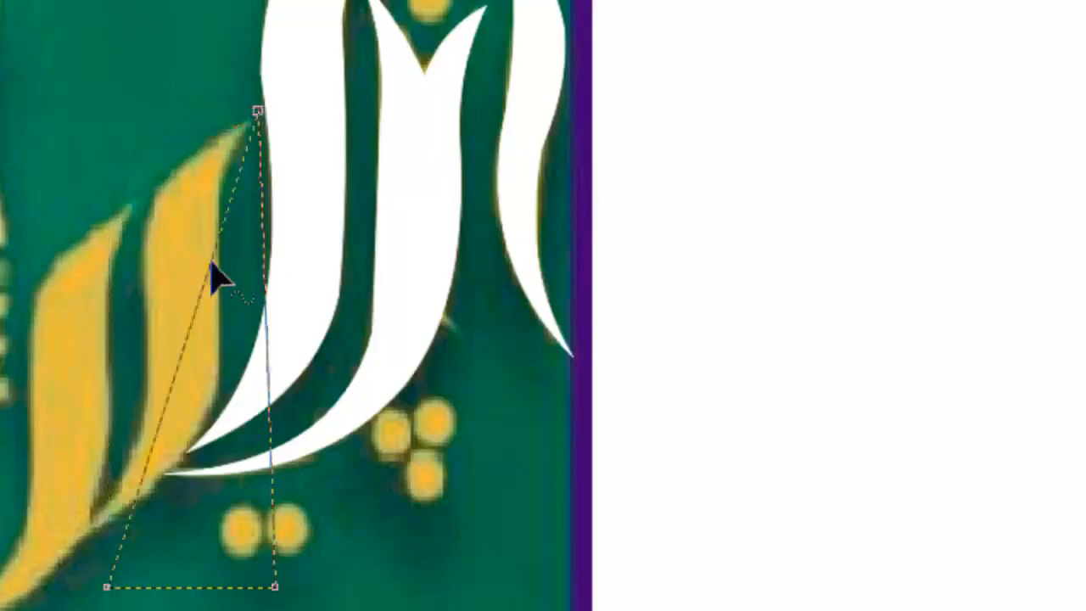
left_click_drag(210, 262, 144, 213)
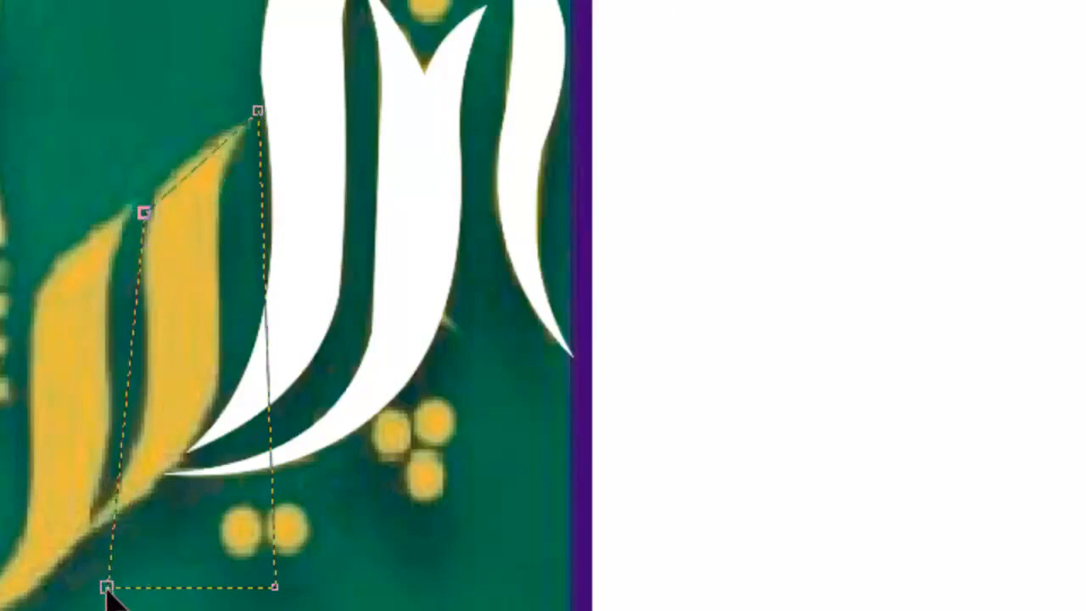
left_click_drag(107, 585, 74, 544)
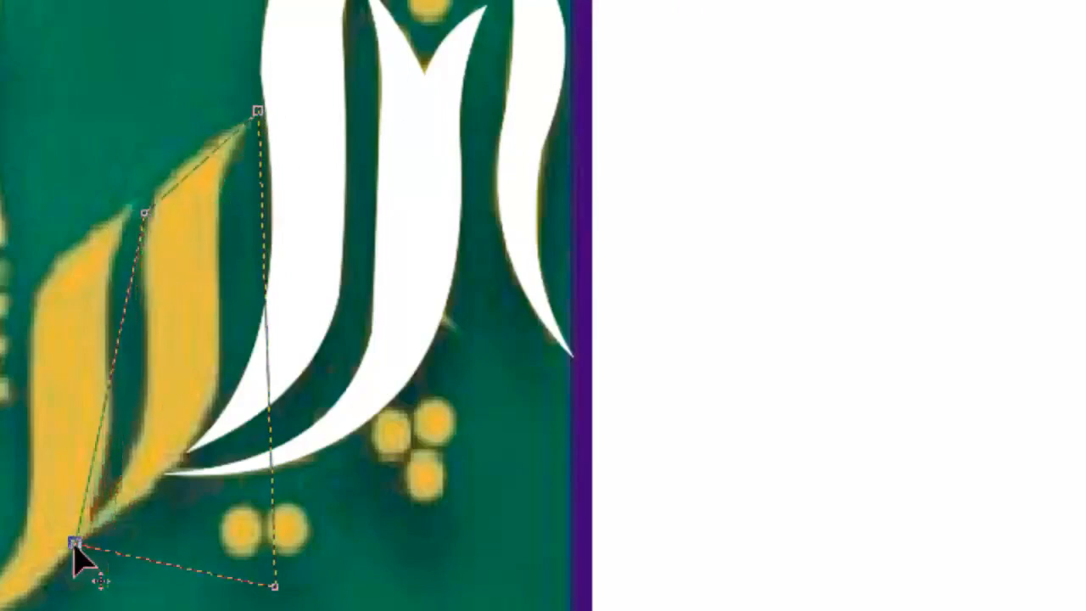
Add a node on each long side of the outline and fit them and the lower-right corner to the slanted stroke's edges.
double_click(109, 384)
left_click_drag(108, 384, 149, 381)
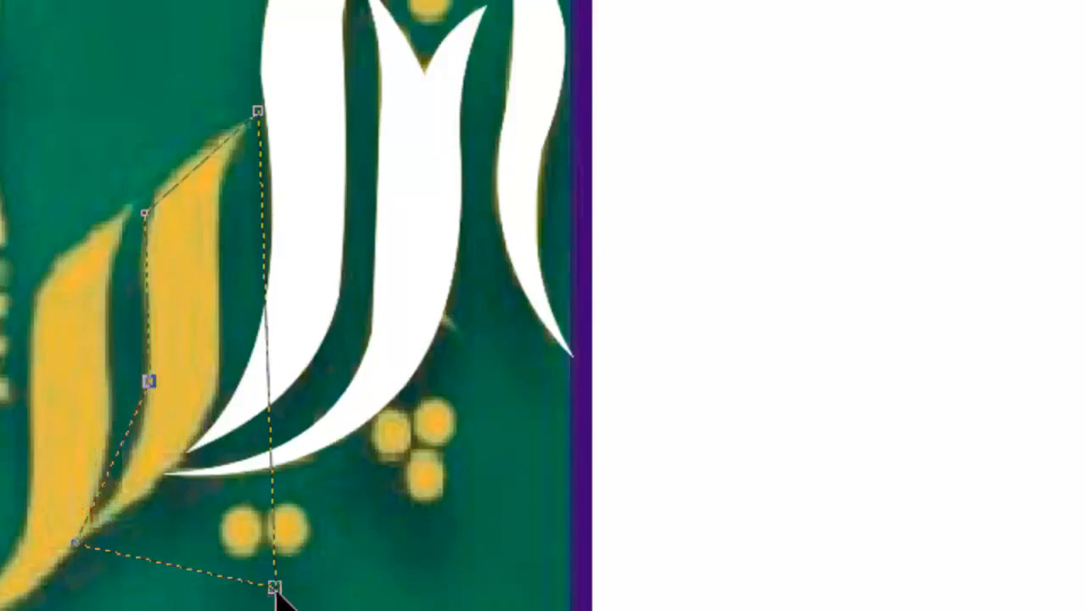
left_click_drag(273, 585, 202, 428)
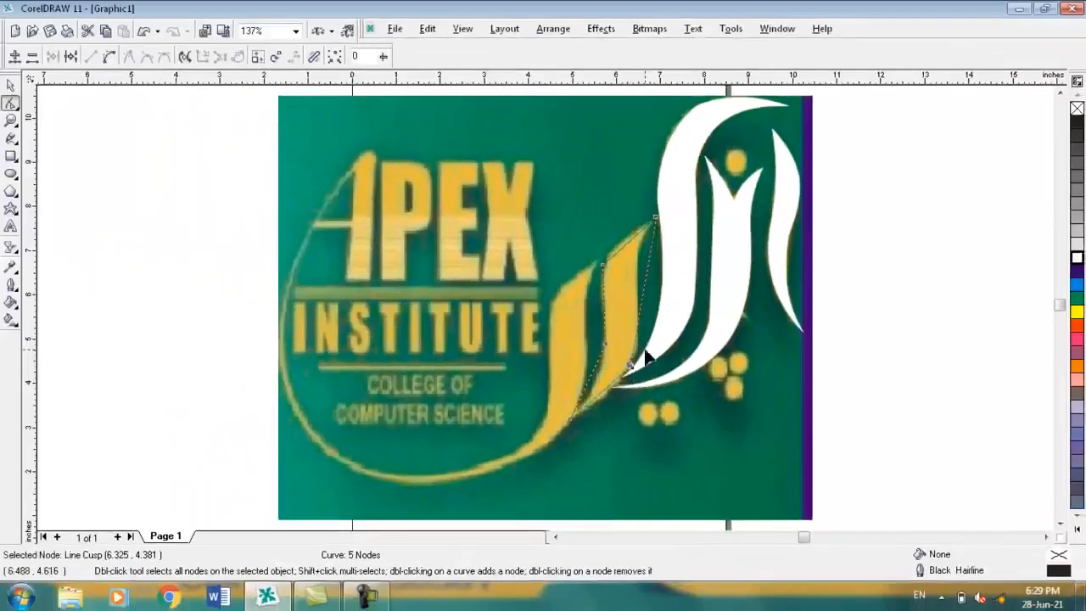
double_click(643, 293)
left_click_drag(642, 289, 636, 268)
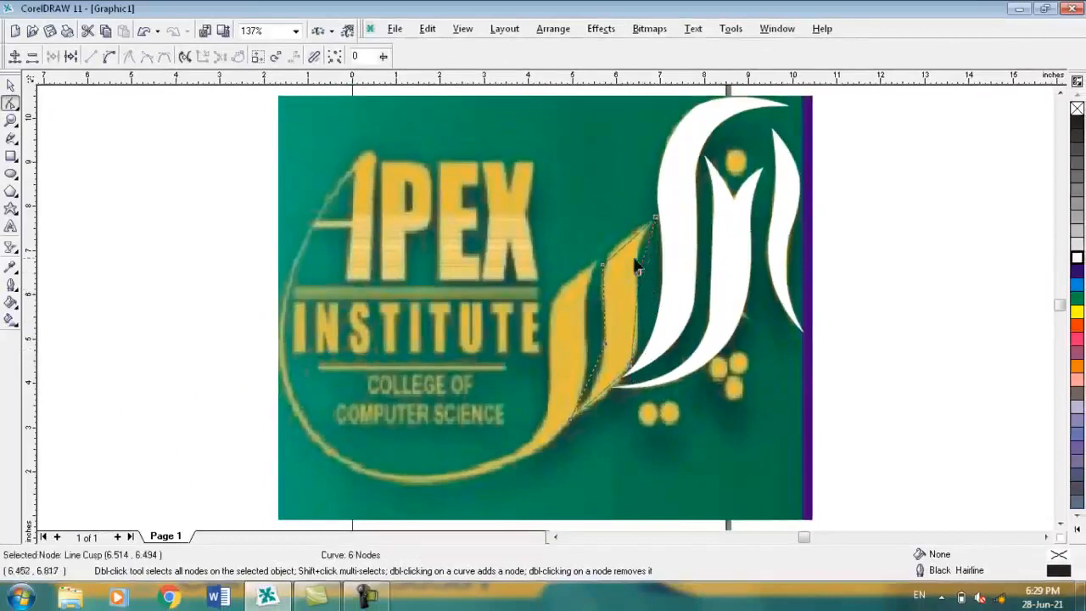
Convert the upper-left segment of the slanted stroke's outline to a curve and bow it outward toward the tip.
left_click(622, 247)
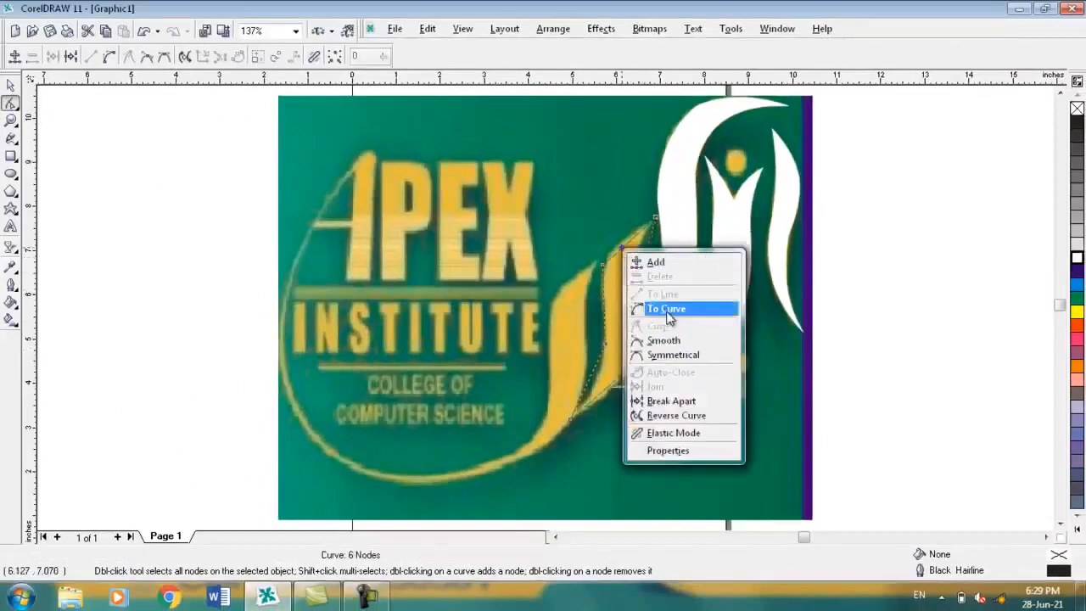
left_click(667, 309)
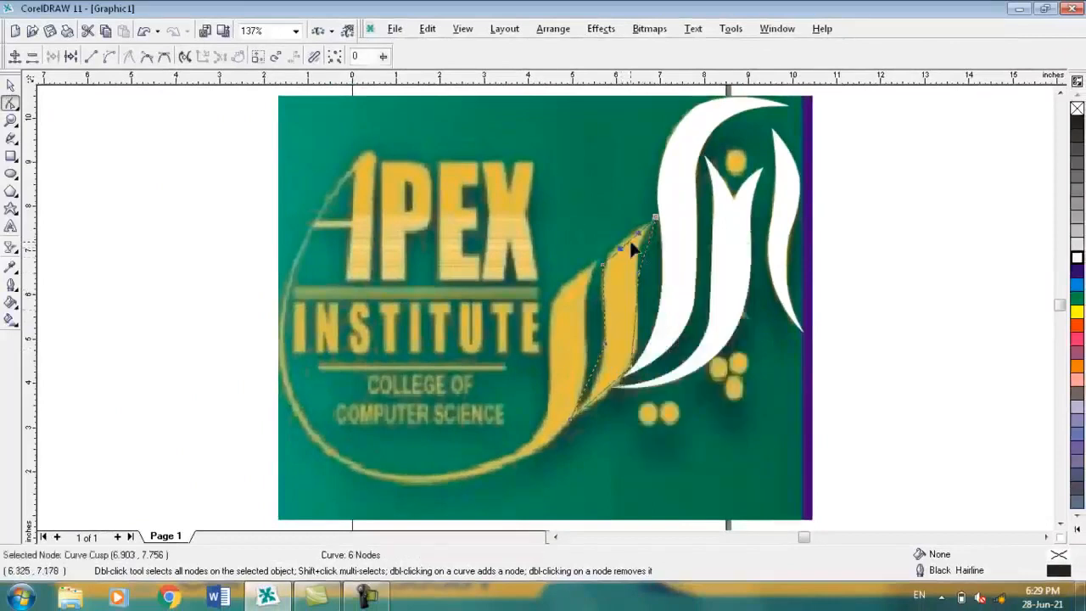
left_click_drag(629, 241, 623, 234)
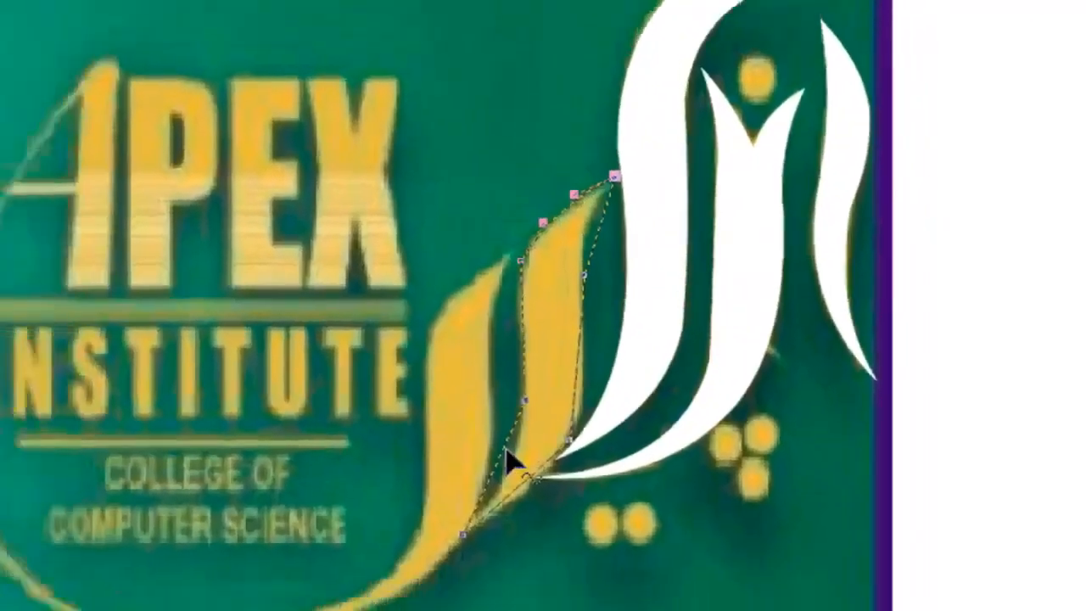
Convert the two segments meeting at the slanted stroke's tail end to curves and bend them along the tail's edges.
right_click(477, 504)
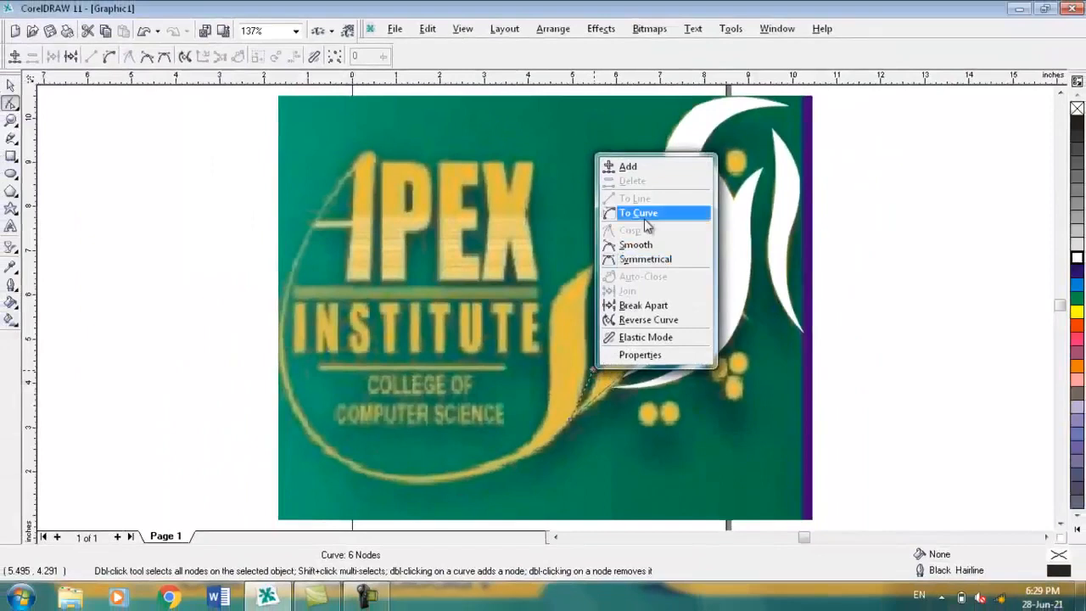
left_click(644, 217)
left_click_drag(594, 384, 598, 388)
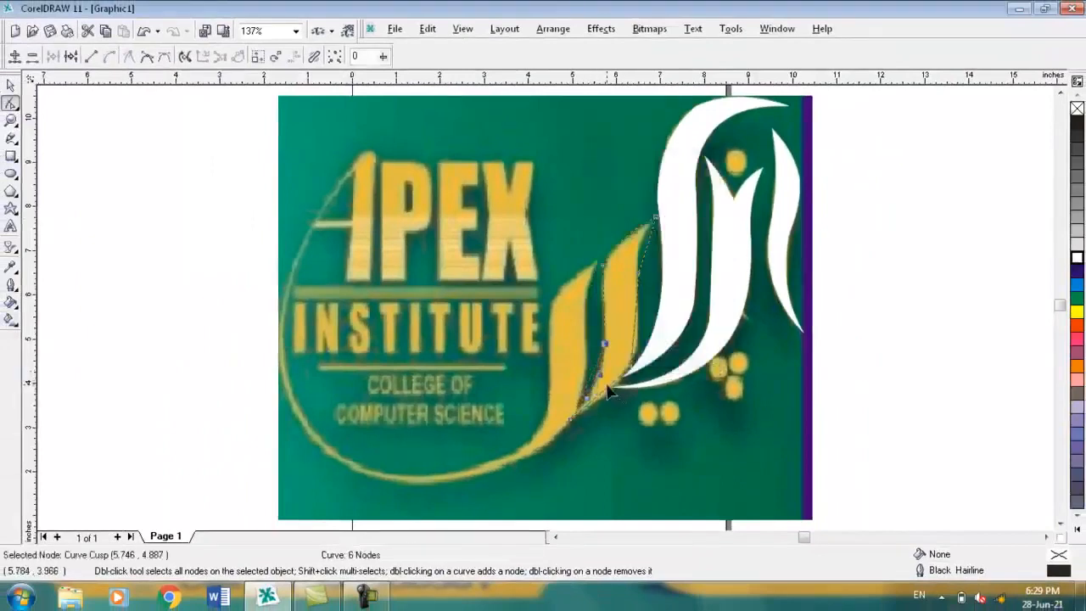
right_click(608, 395)
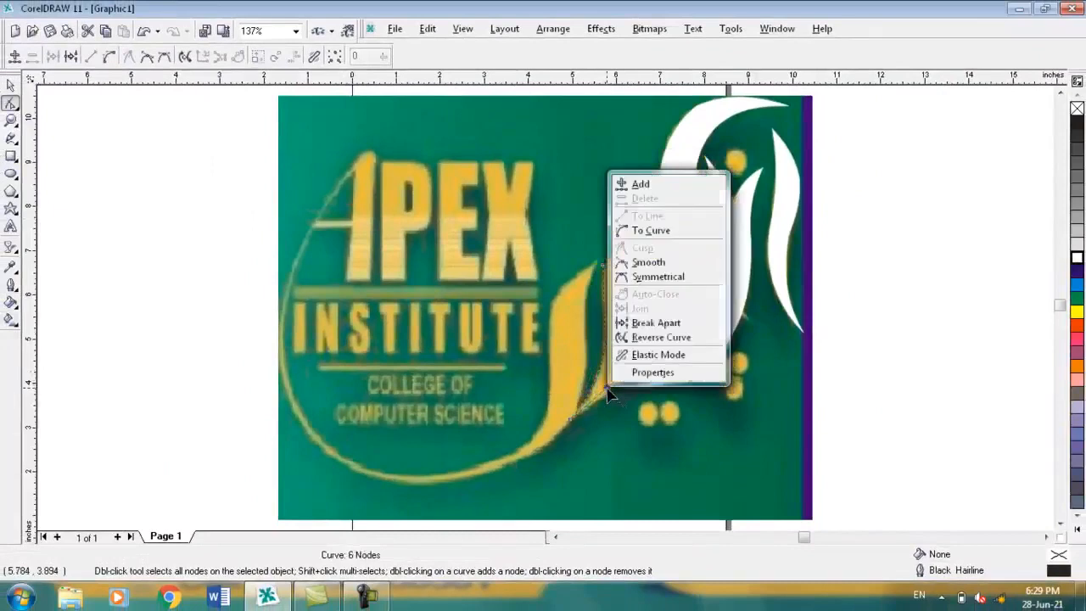
left_click(650, 231)
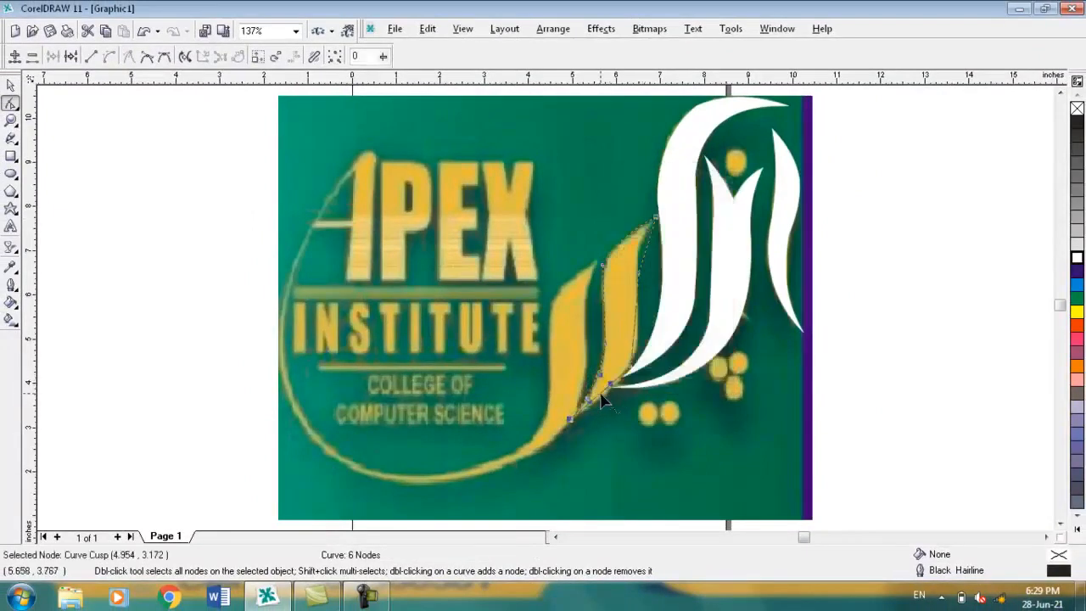
left_click_drag(602, 397, 606, 399)
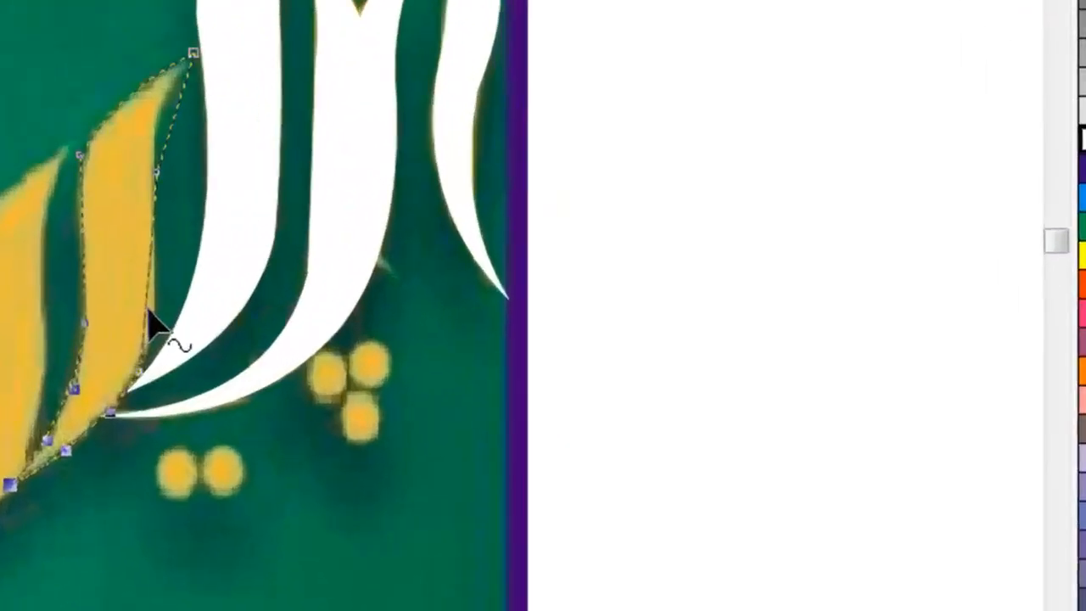
Convert the middle and upper segments of the outline's right side to curves and bend them along the slanted stroke's right edge.
left_click(634, 338)
right_click(146, 312)
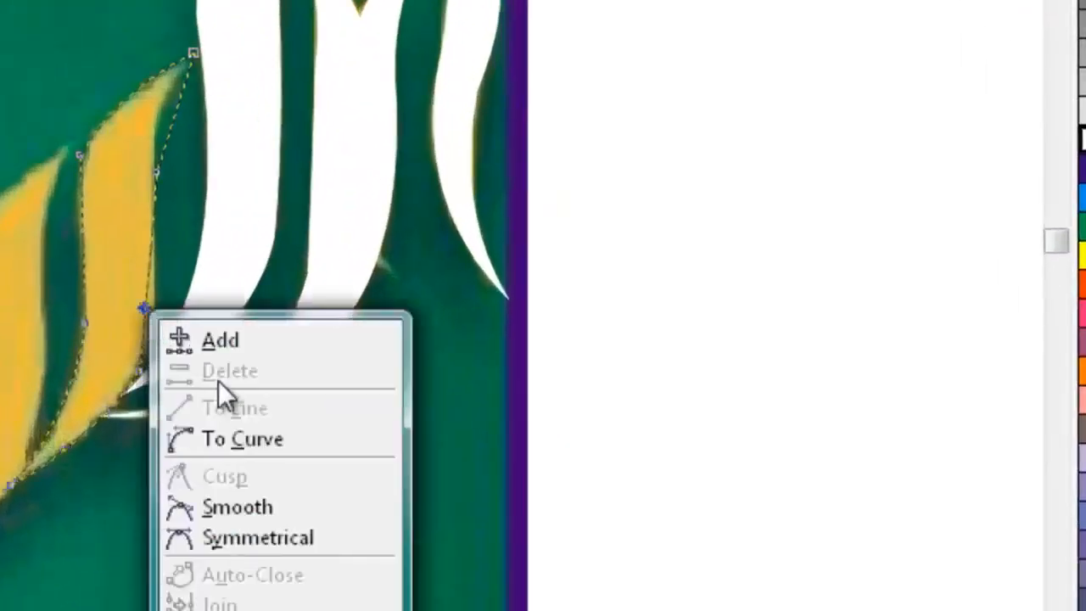
left_click(229, 440)
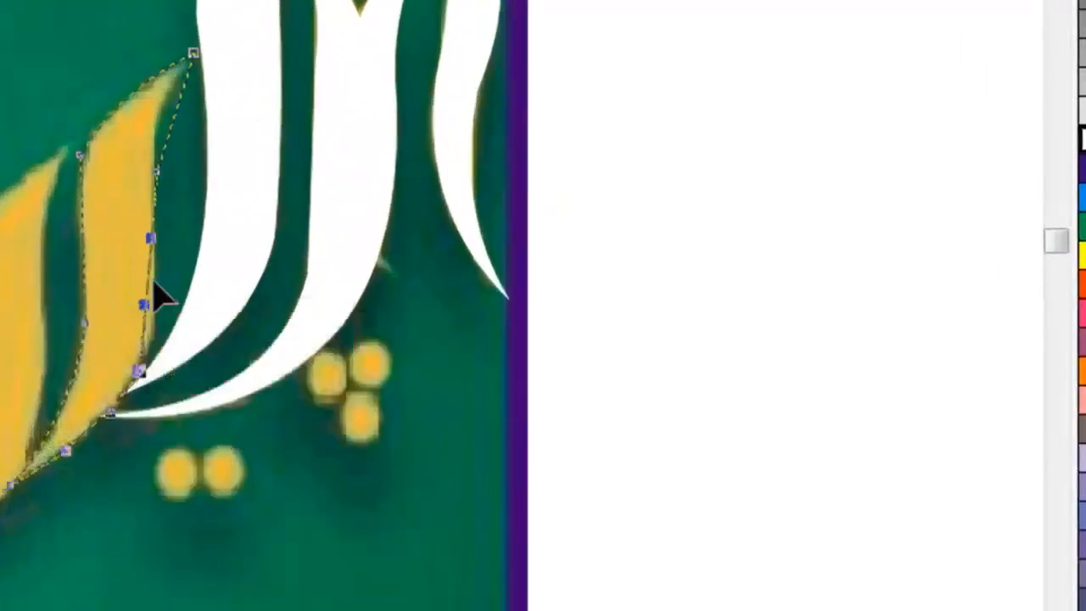
mouse_move(150, 293)
left_mouse_down()
mouse_move(165, 299)
mouse_move(162, 289)
left_mouse_up()
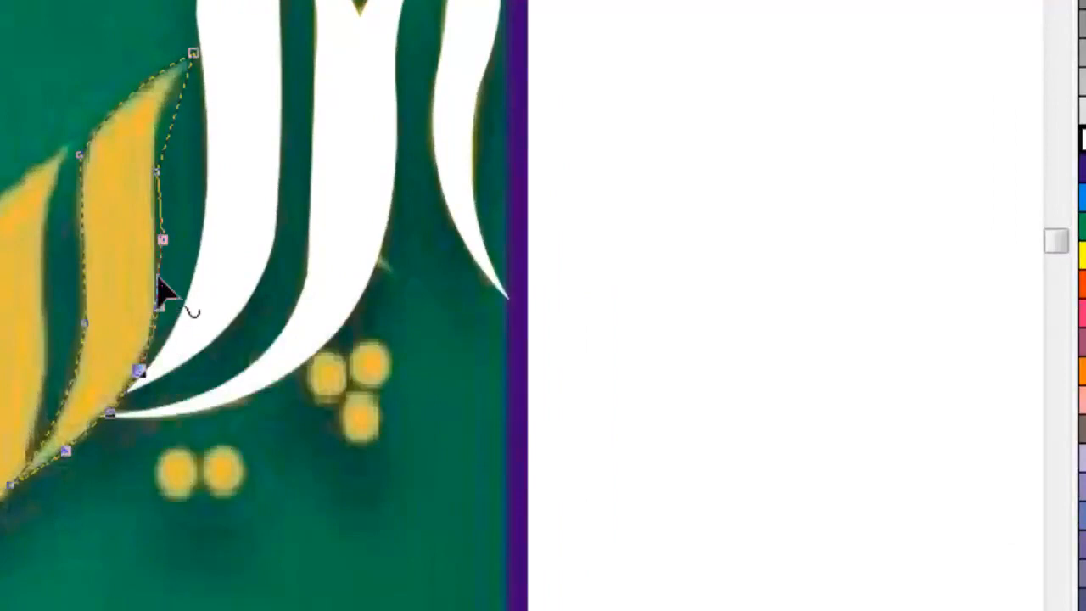
left_click(168, 134)
right_click(168, 141)
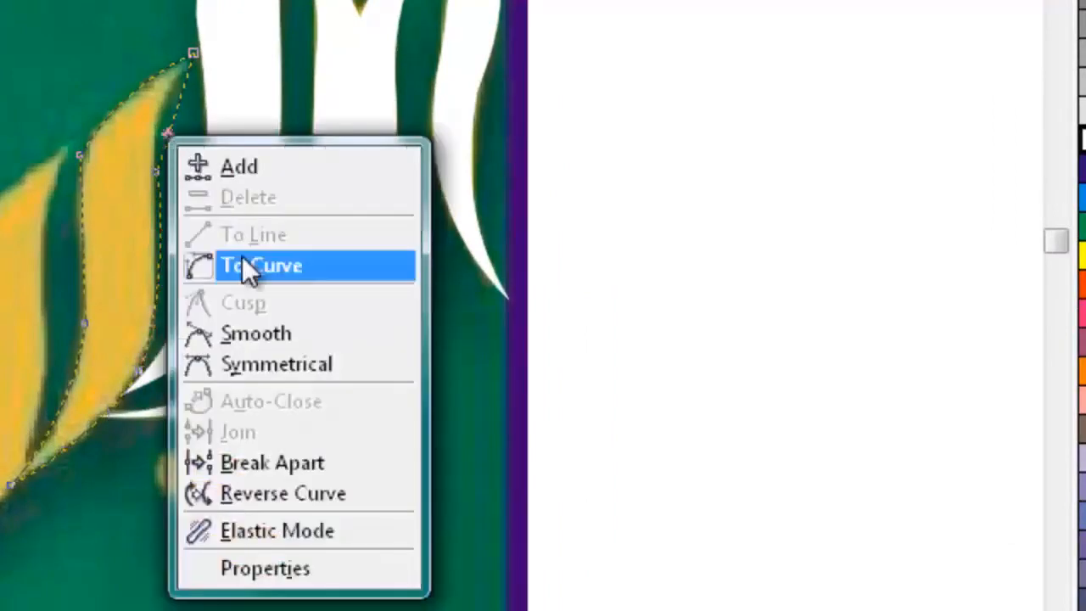
left_click(222, 267)
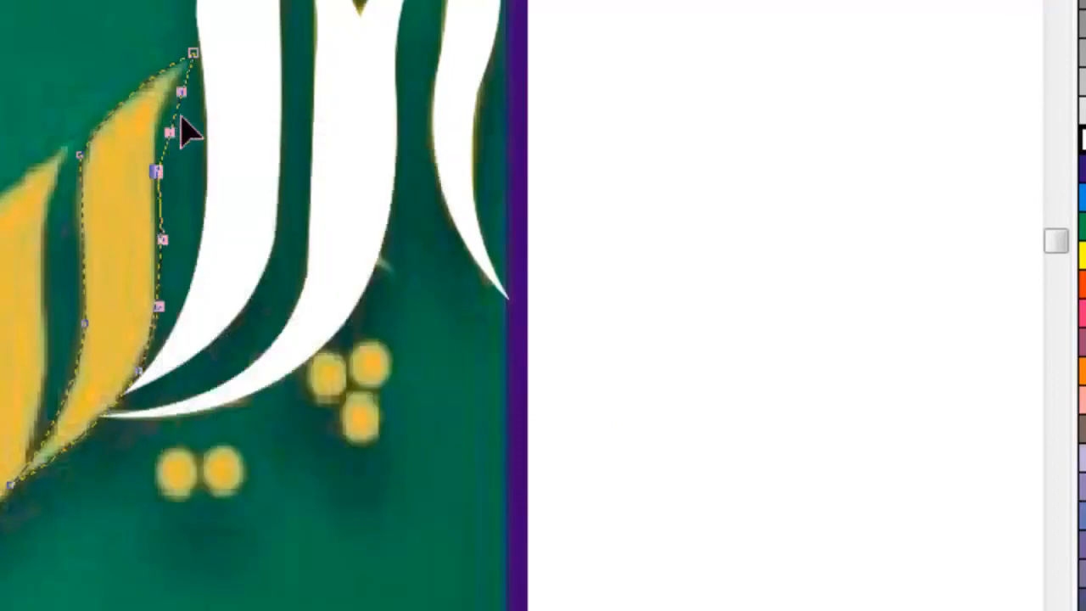
left_click_drag(180, 122, 159, 109)
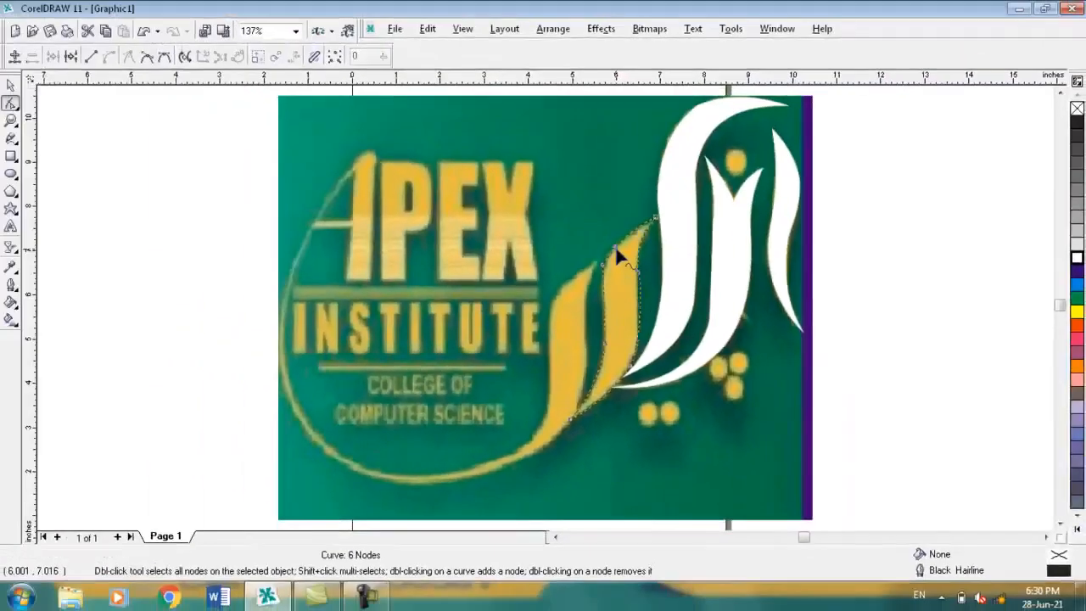
Reset the outline's upper-left segment to a line, convert it back to a curve and bow it outward from shoulder to tip.
right_click(455, 213)
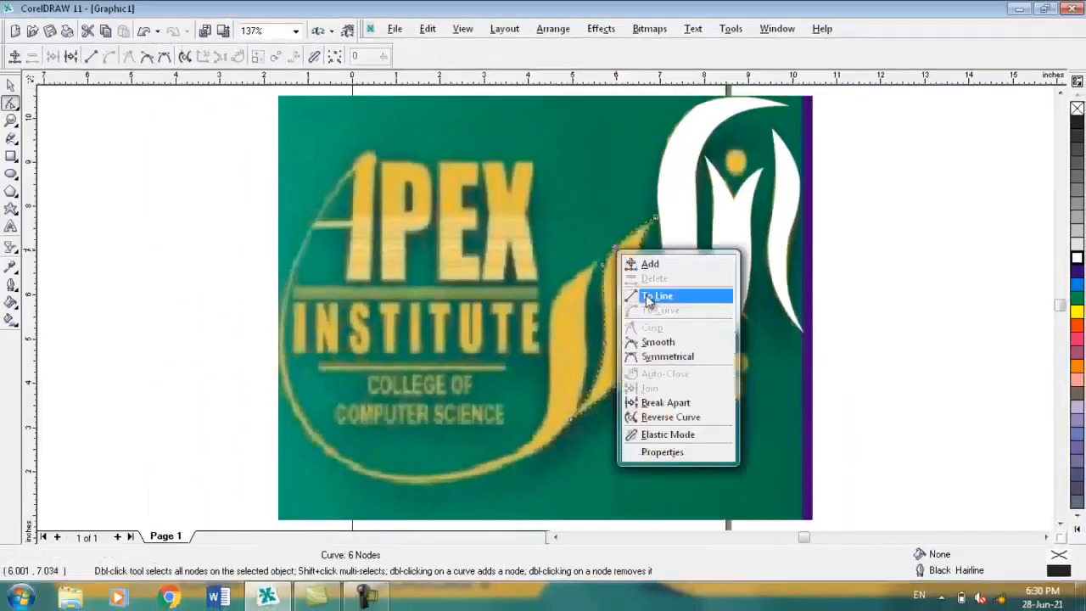
left_click(650, 293)
right_click(623, 249)
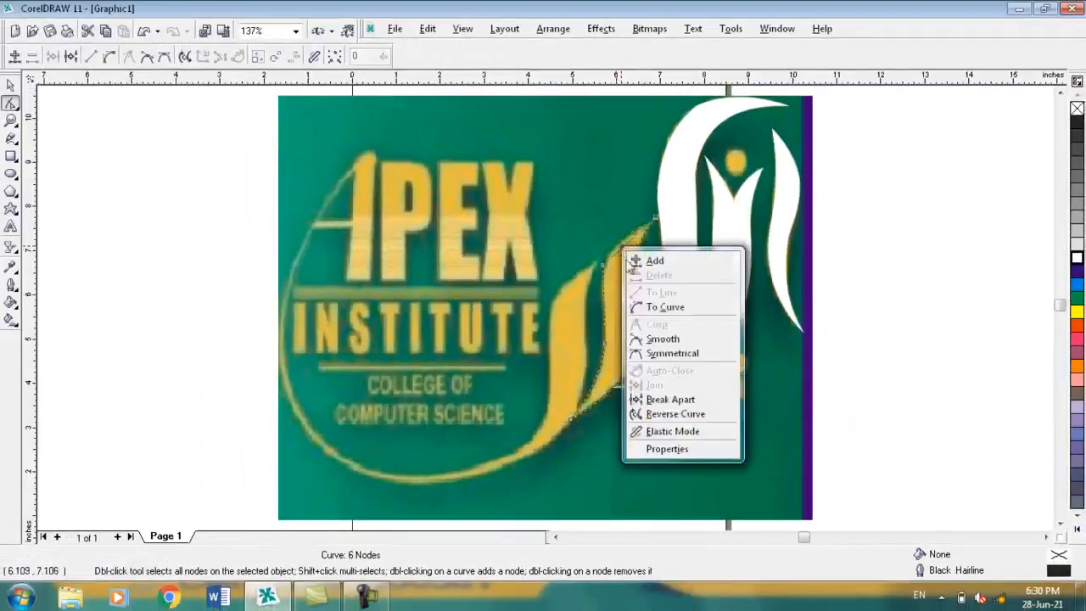
left_click(638, 307)
left_click_drag(629, 249, 623, 246)
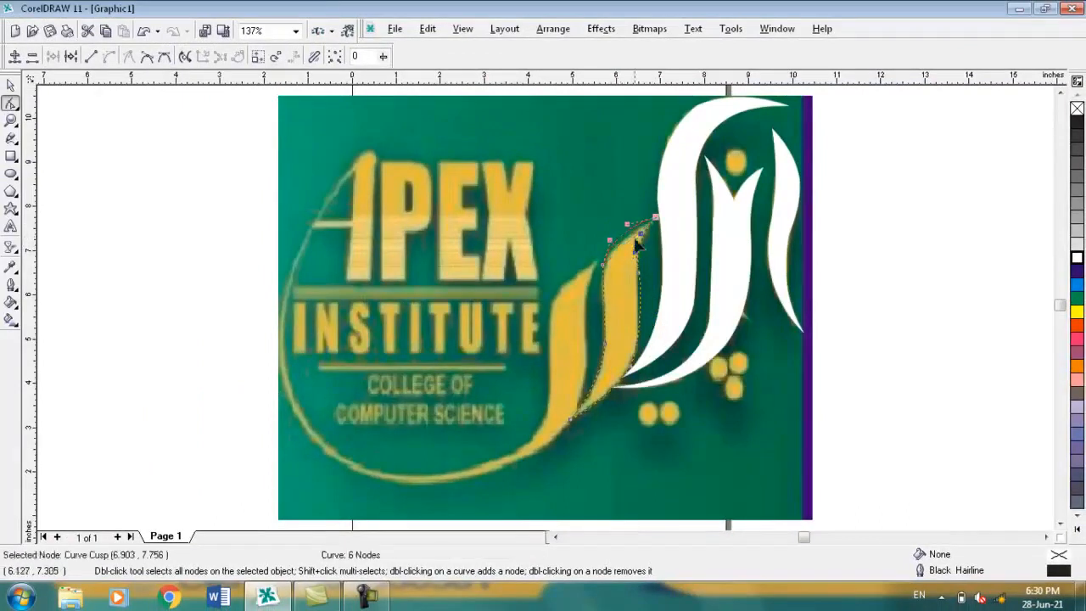
Give the finished slanted stroke shape a white fill and a white outline.
left_click(1078, 256)
right_click(1077, 257)
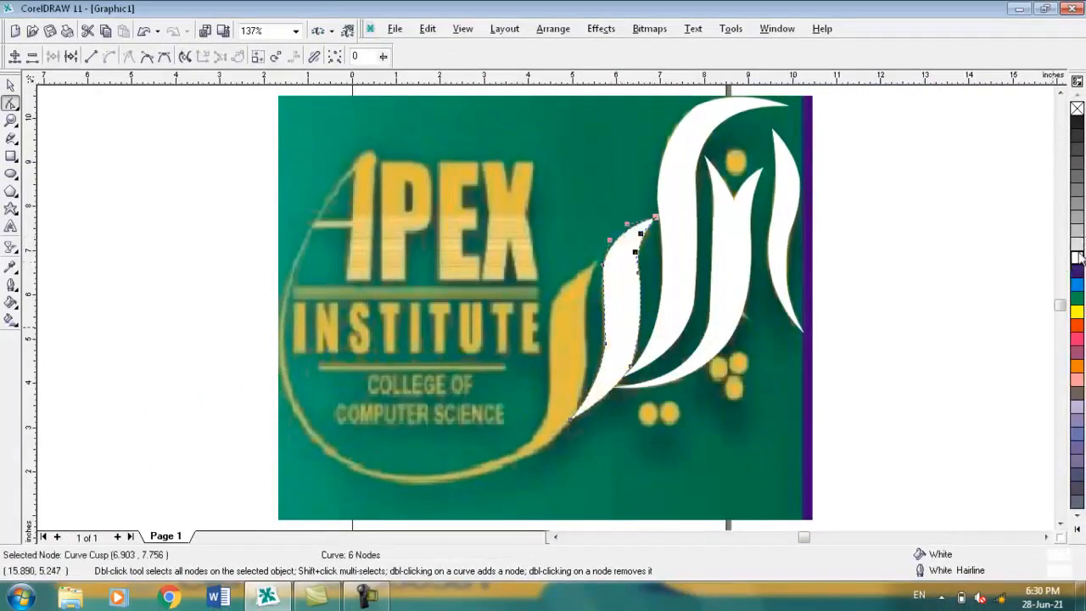
left_click(694, 246)
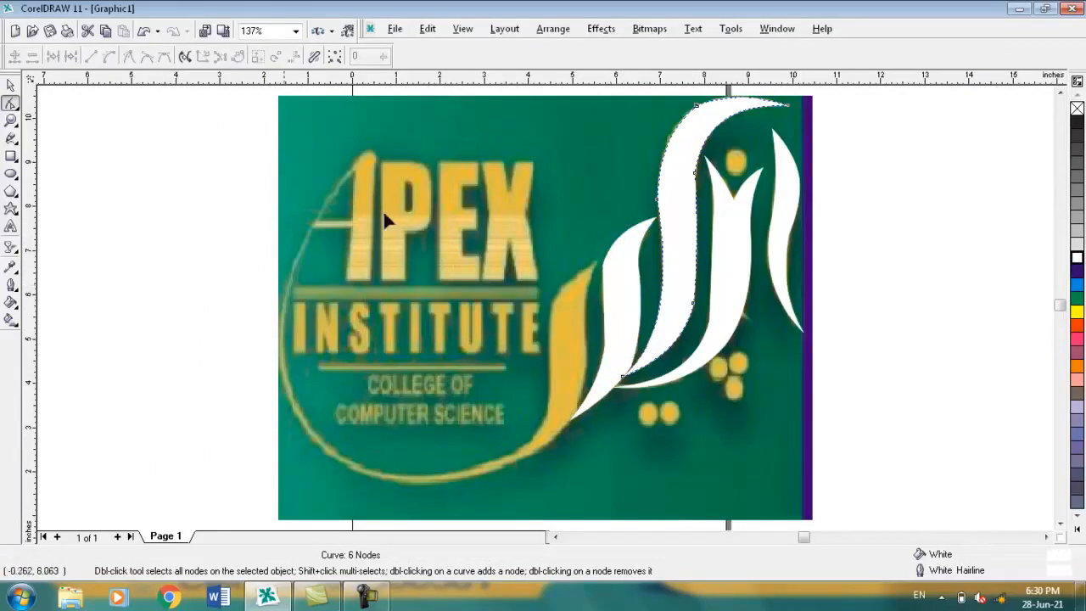
Draw a rectangle about 7.27 by 8.59 inches over the lettering and its yellow loop and convert it to curves.
left_click(10, 158)
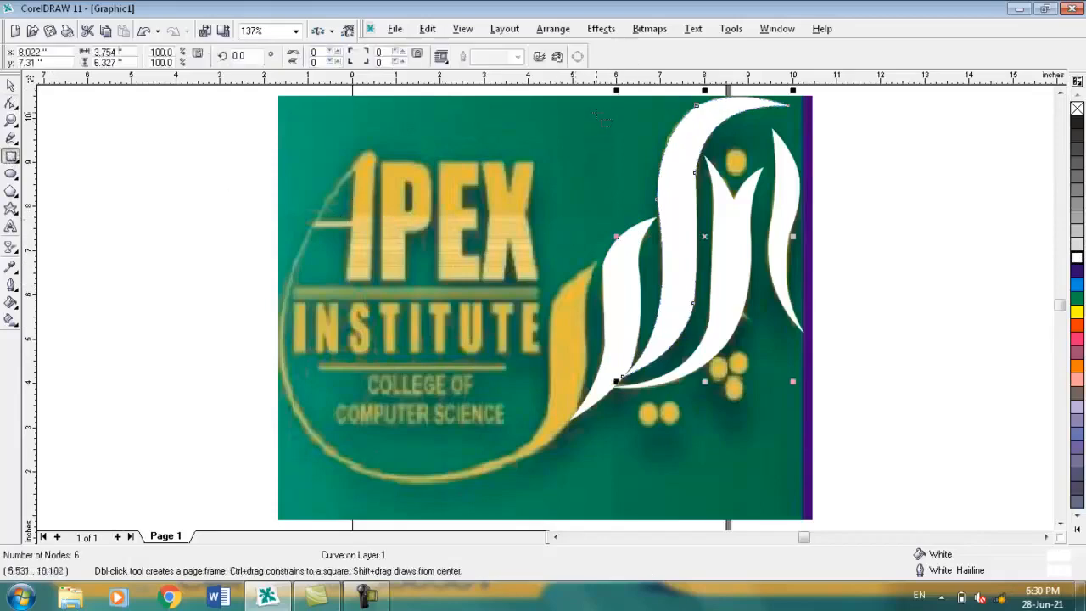
left_click_drag(598, 108, 276, 490)
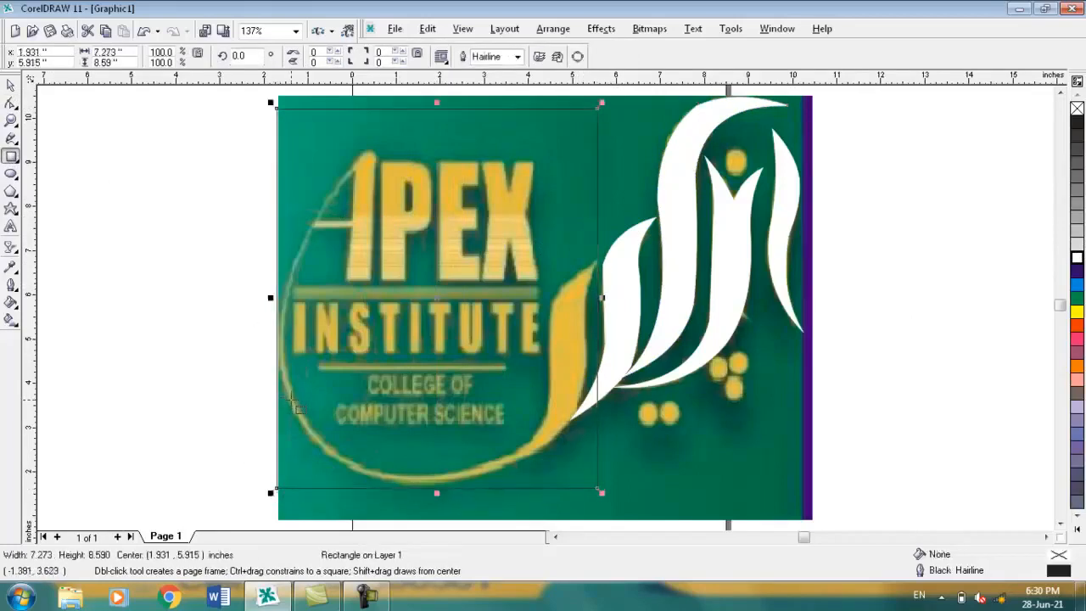
key("ctrl+q")
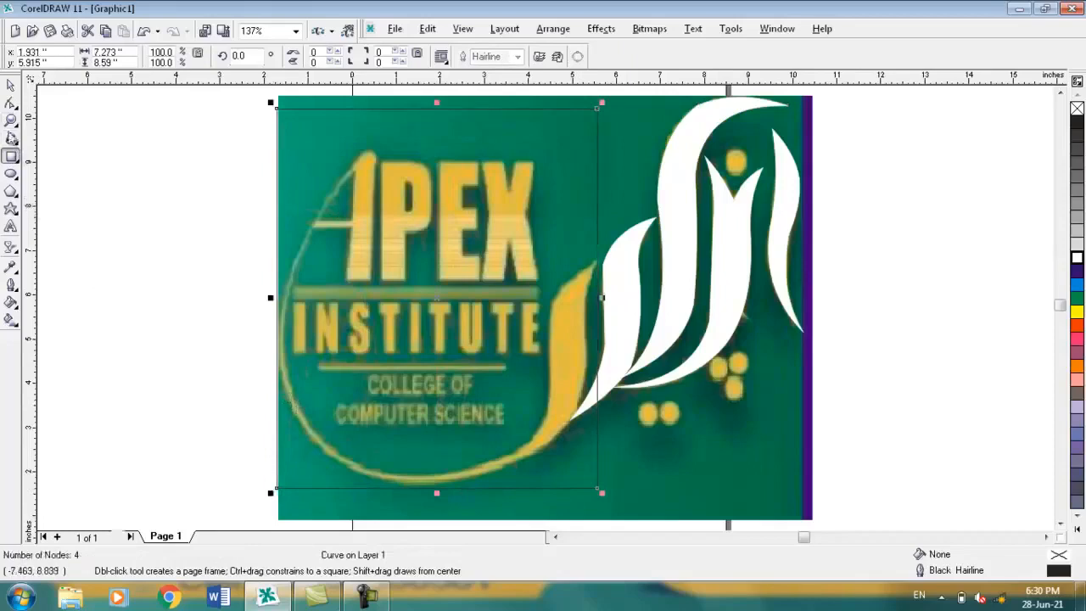
Fit the outline's upper corners to the top of the A and the last yellow stroke's tip, and its lower-right corner to that stroke's right edge.
left_click(10, 103)
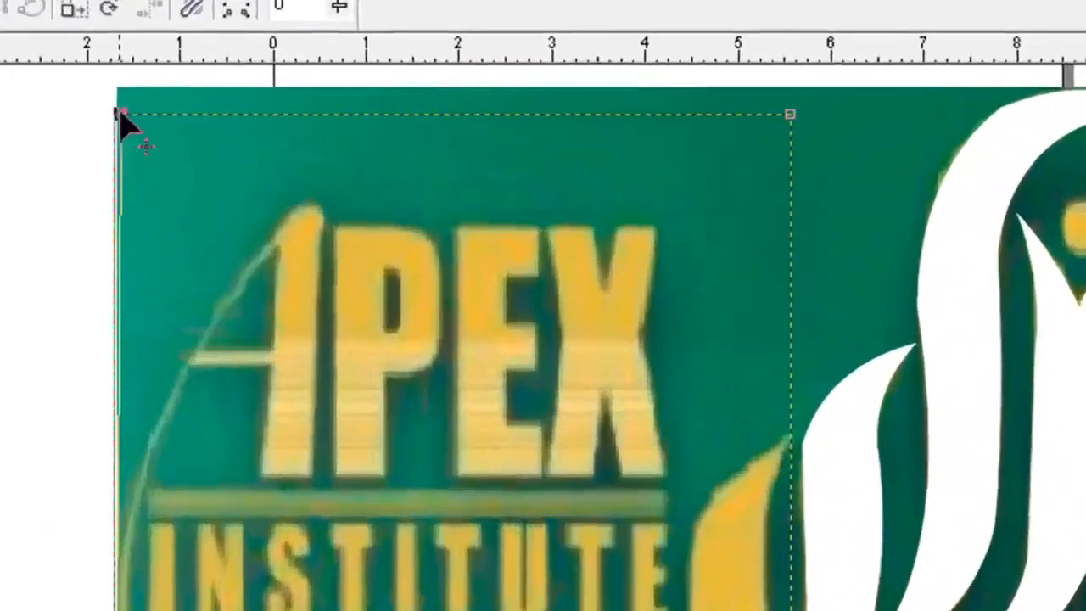
left_click_drag(280, 110, 362, 153)
left_click_drag(294, 211, 290, 218)
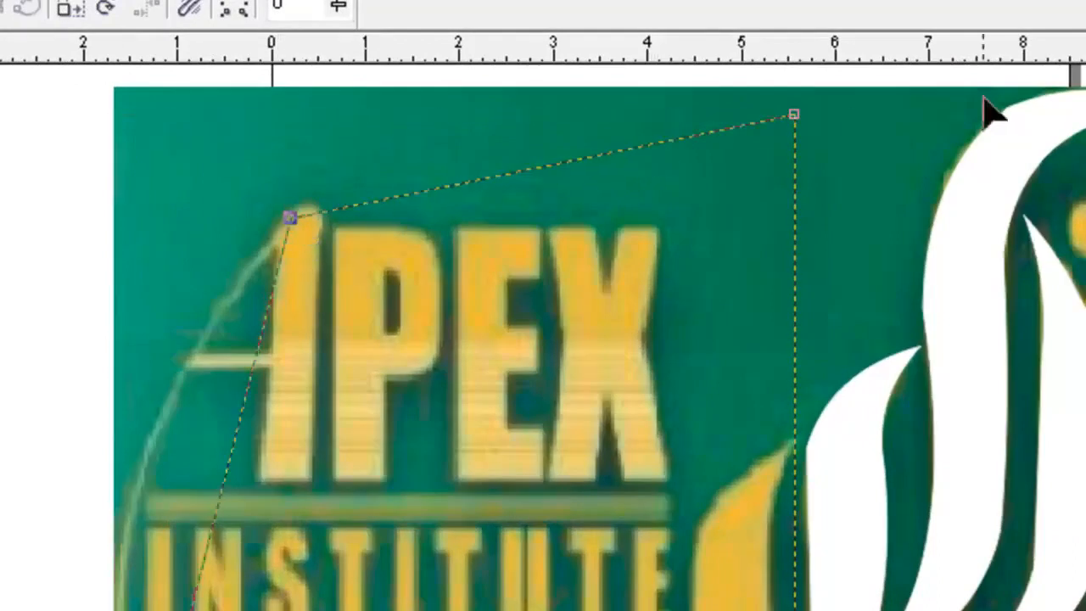
left_click_drag(794, 114, 800, 428)
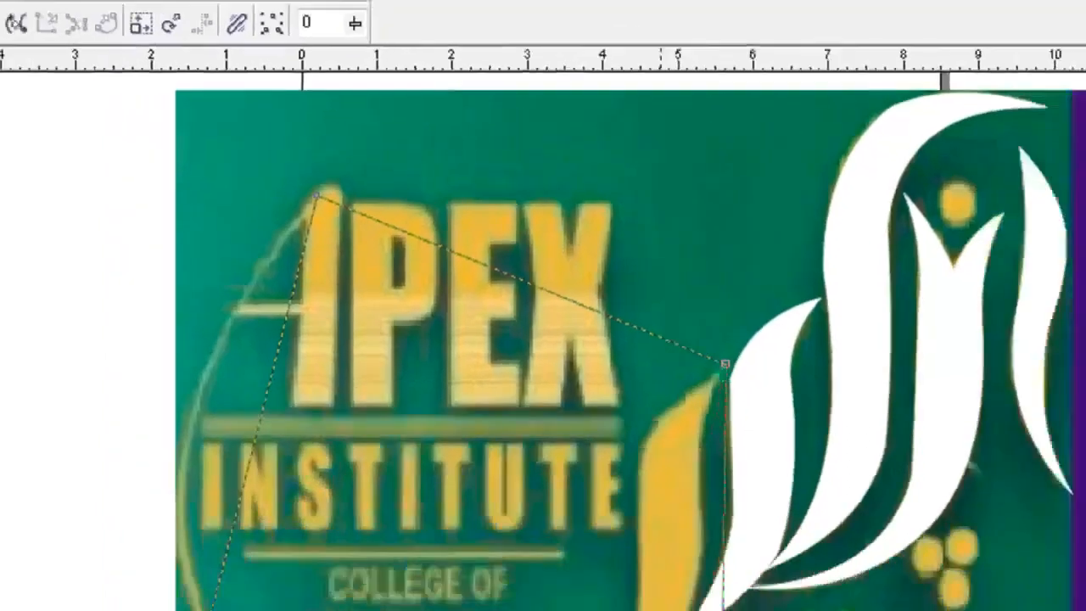
left_click_drag(598, 488, 586, 353)
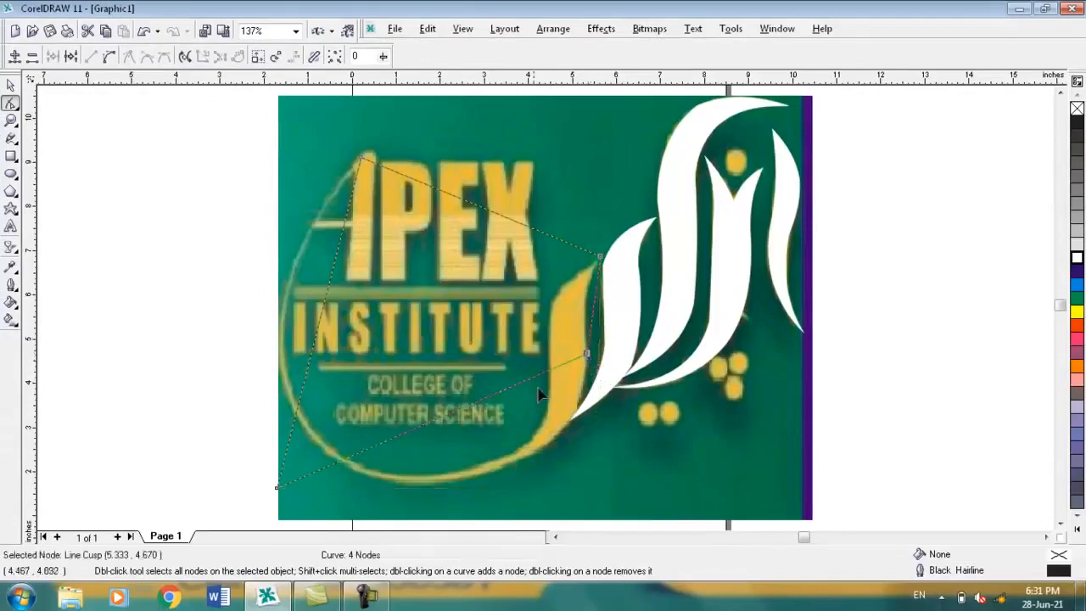
Add two nodes on the outline's lower edge and place them on the loop's underside, and move the lower-left corner to the loop's leftmost edge.
double_click(458, 414)
left_click_drag(458, 415, 502, 461)
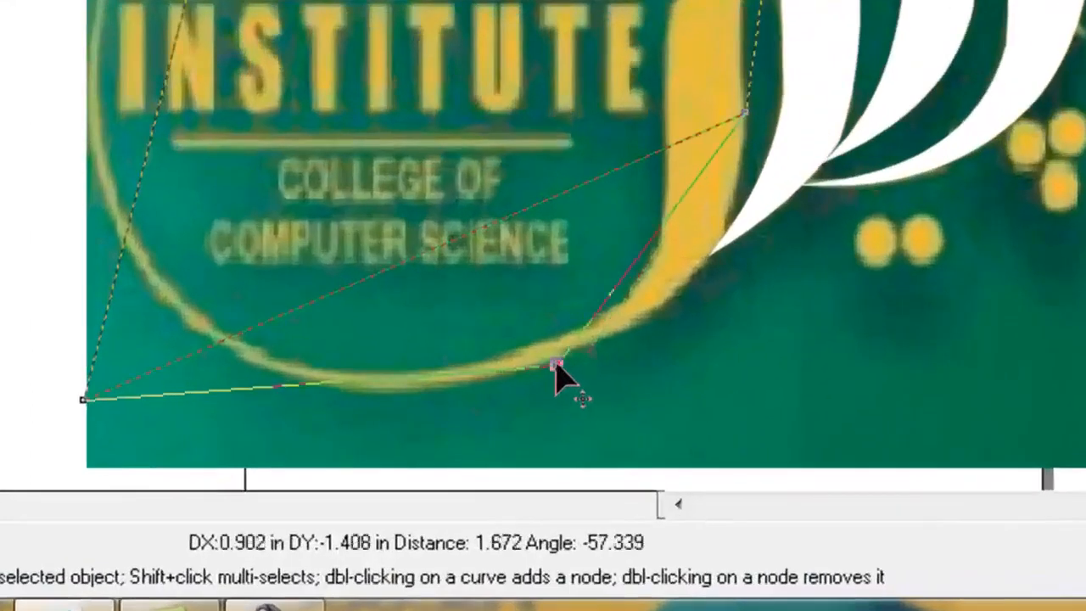
left_click_drag(557, 365, 599, 349)
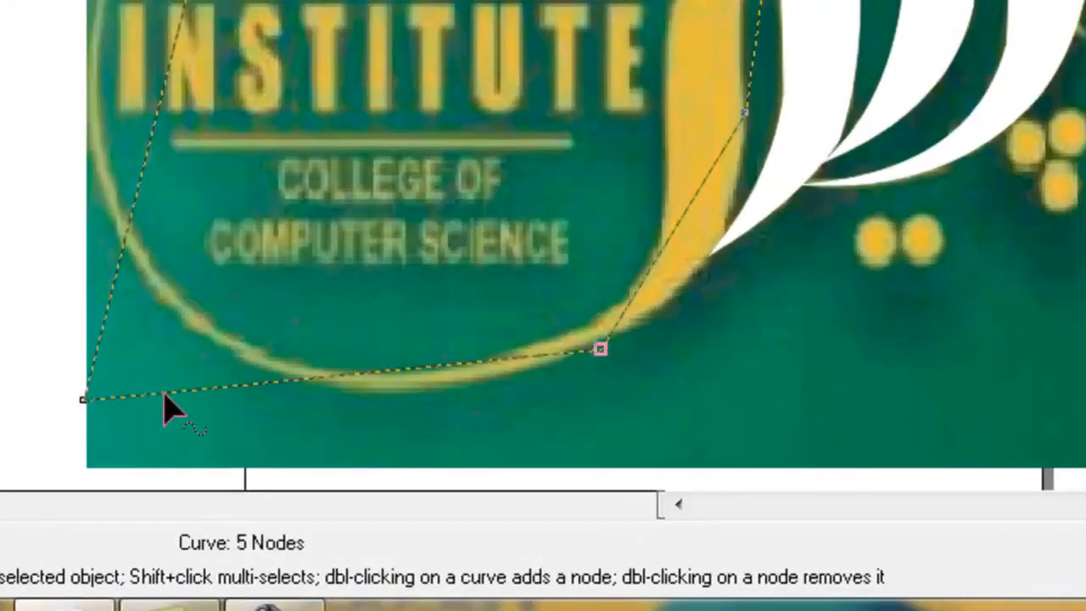
left_click_drag(164, 397, 230, 360)
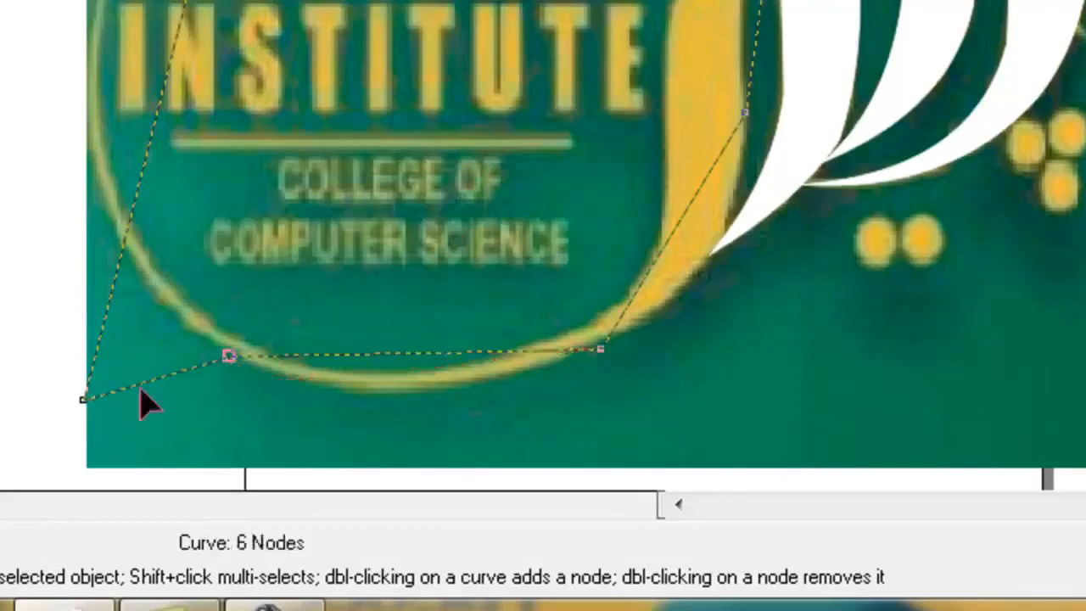
left_click_drag(81, 402, 64, 38)
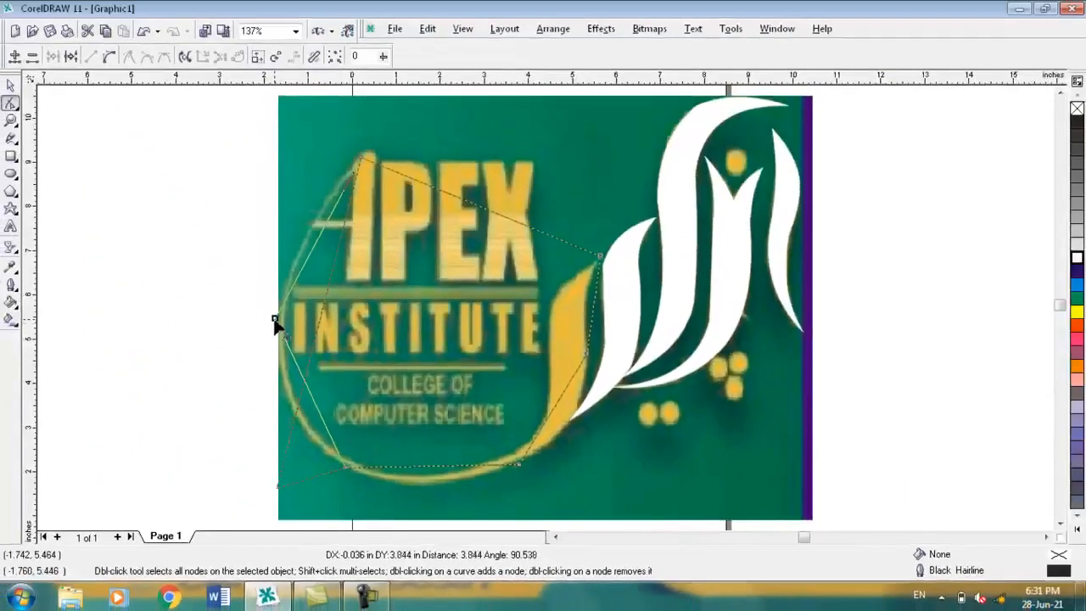
left_click_drag(275, 319, 276, 318)
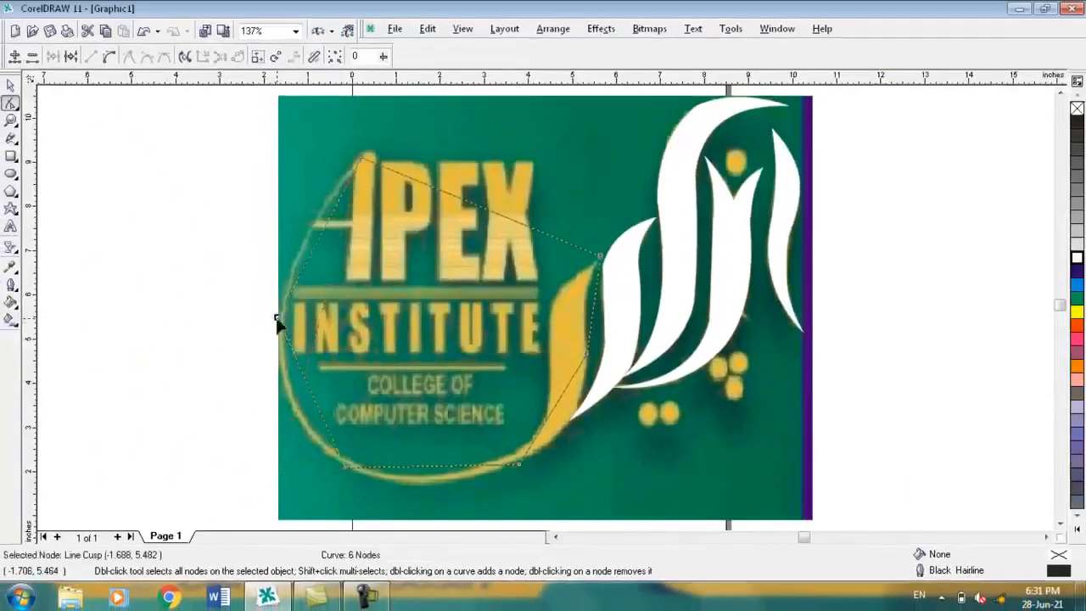
Convert the outline's lower-left segment to a curve and bow it outward along the yellow loop.
right_click(312, 405)
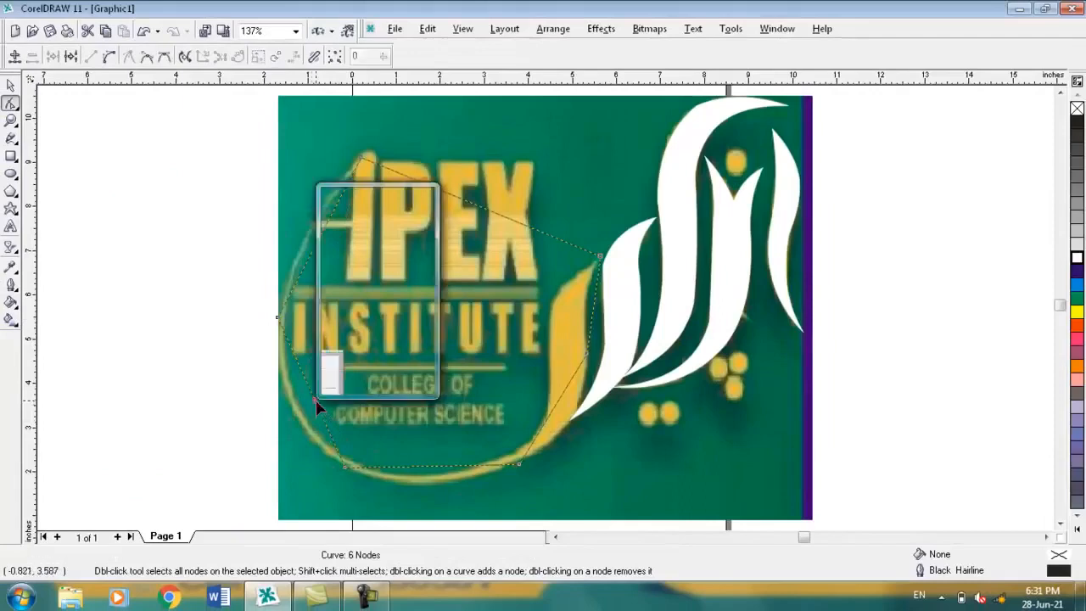
left_click(348, 246)
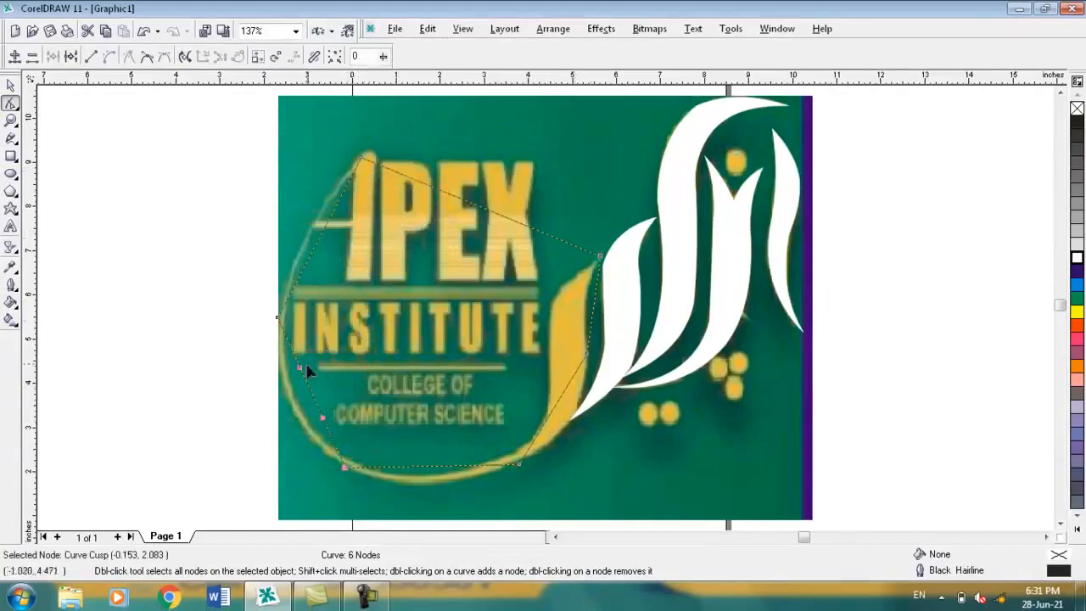
left_click_drag(308, 390, 287, 406)
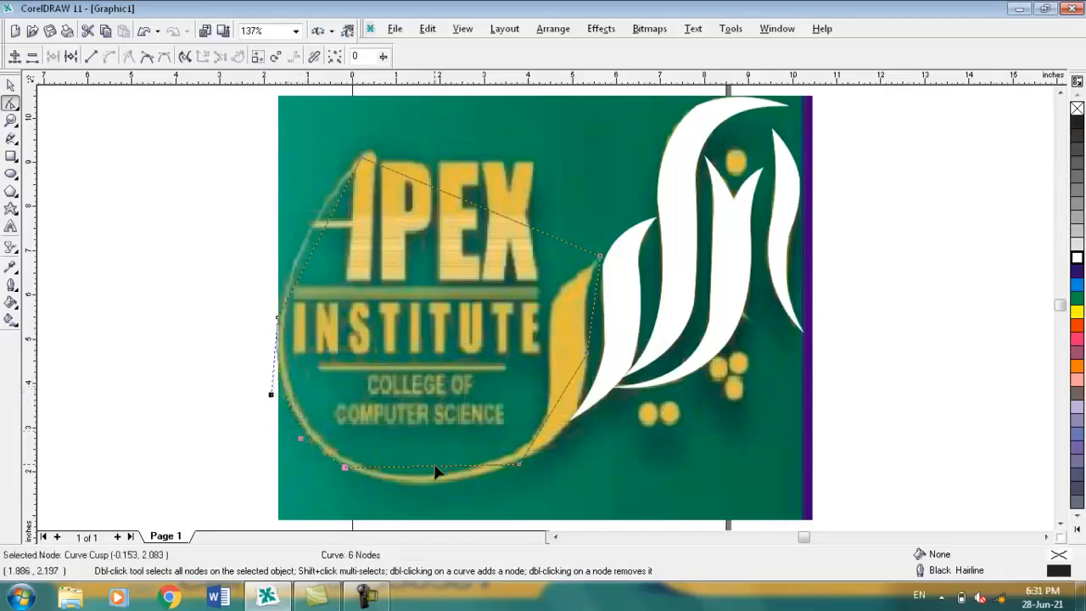
Convert the outline's bottom segment to a curve and bow it down along the underside of the yellow loop.
right_click(436, 468)
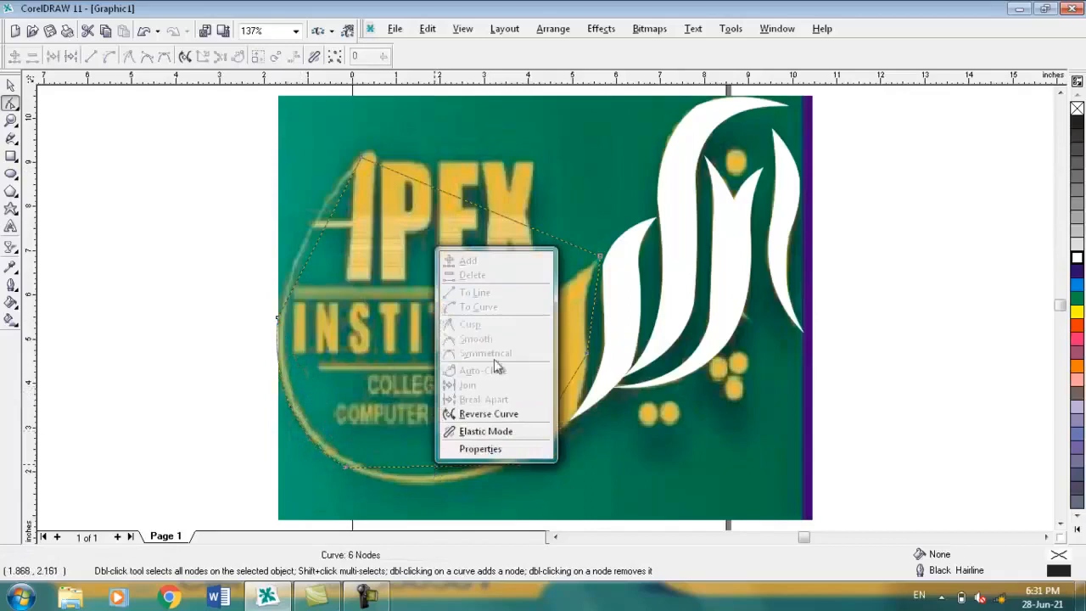
left_click(418, 468)
right_click(418, 472)
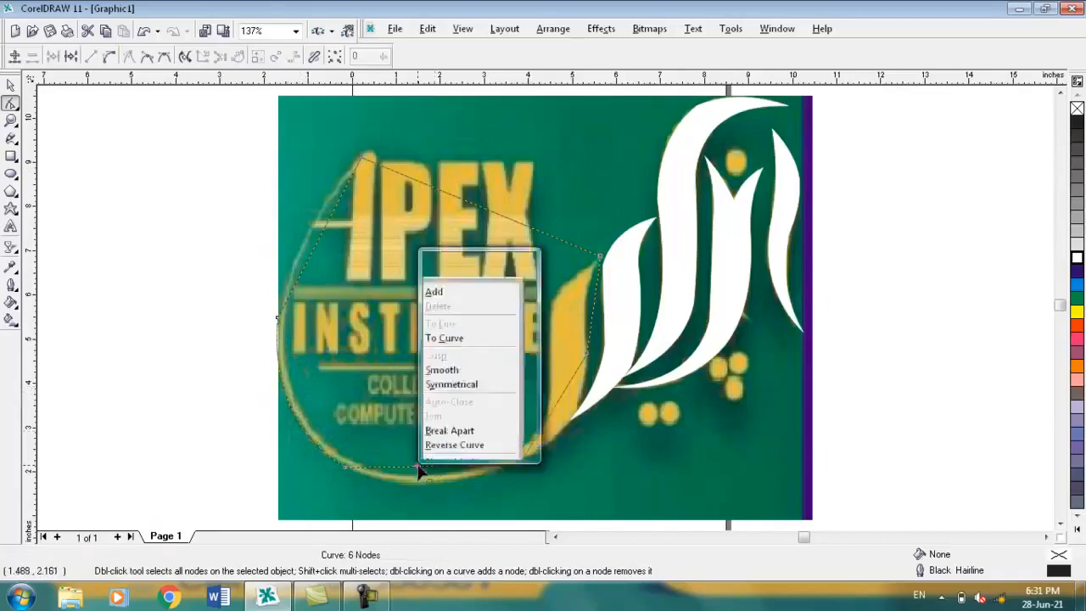
left_click(463, 309)
left_click(433, 471)
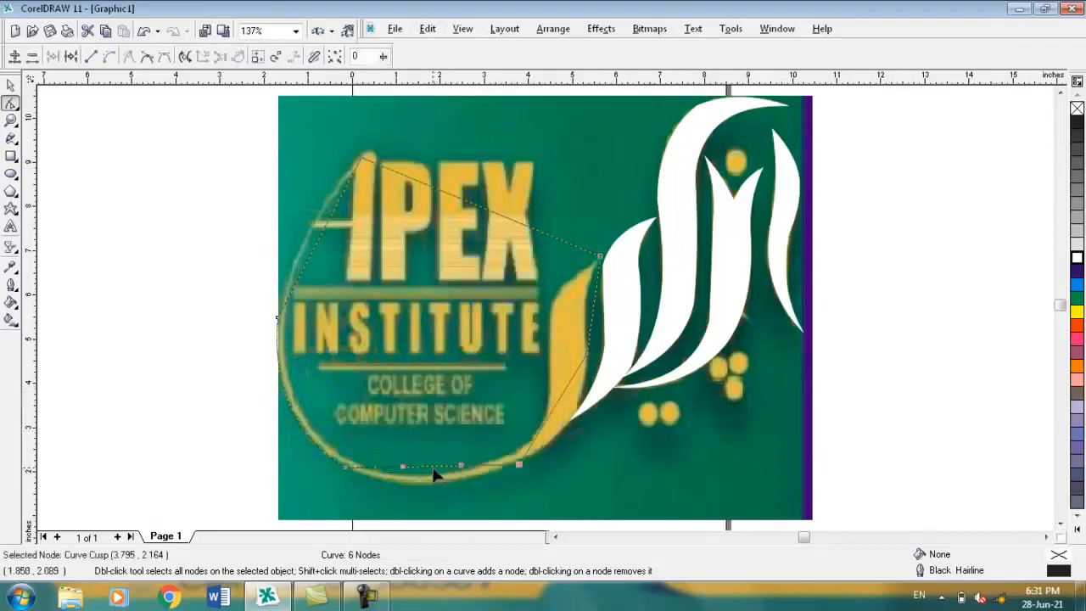
left_click_drag(433, 473, 431, 491)
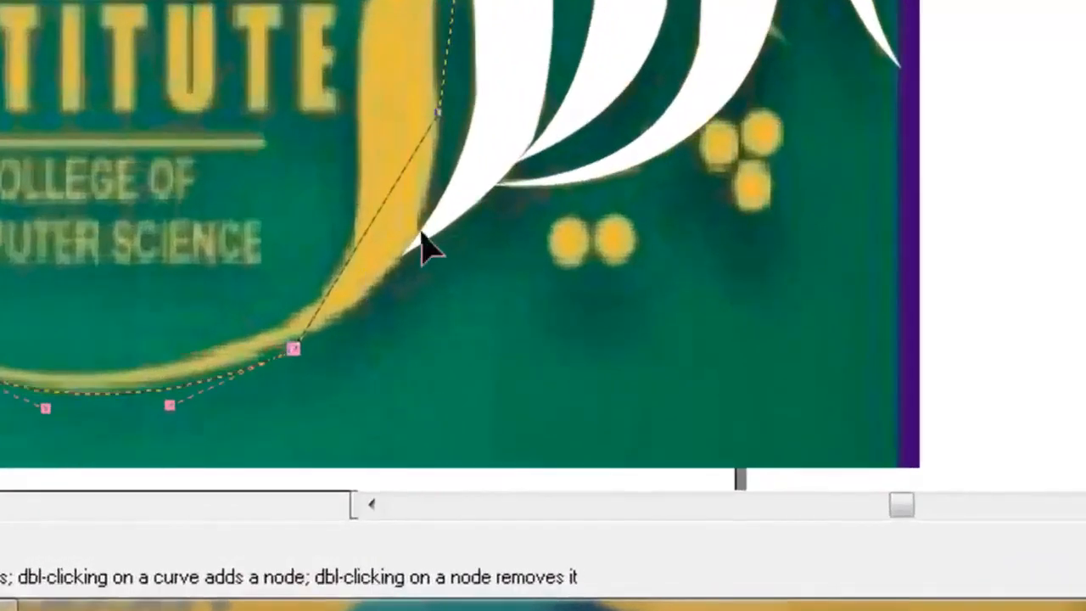
Convert the outline's two right-side segments to curves and bend them along the last yellow stroke's right edge.
right_click(370, 224)
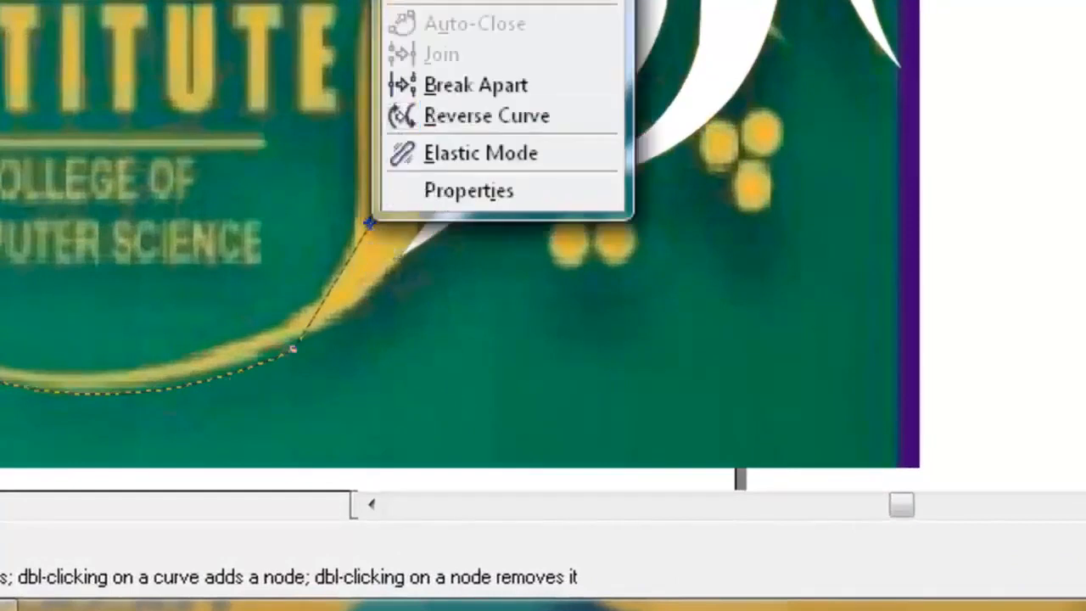
left_click(424, 2)
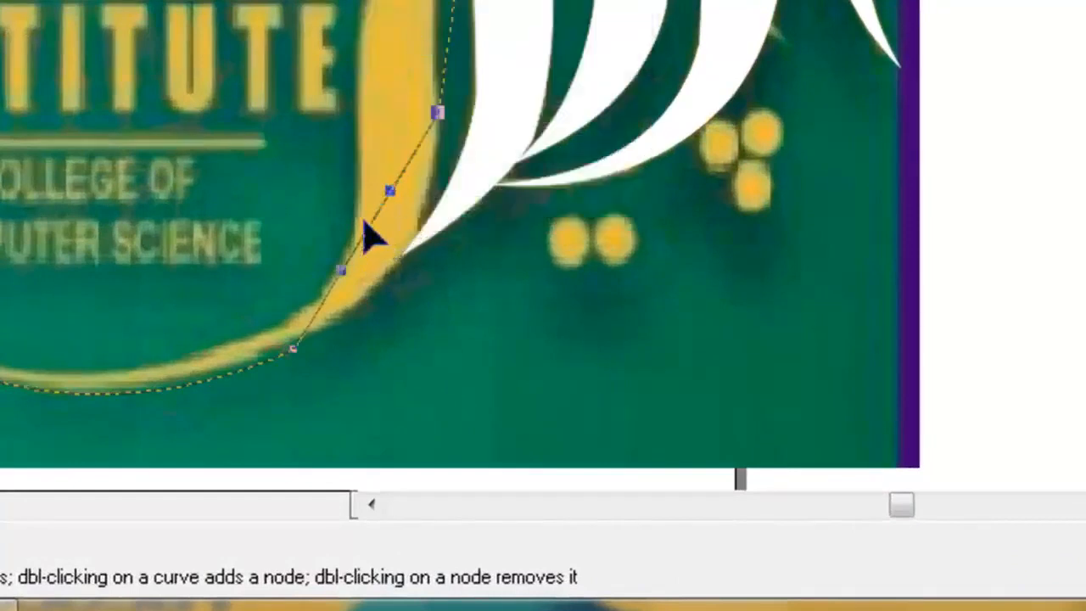
left_click_drag(370, 224, 407, 255)
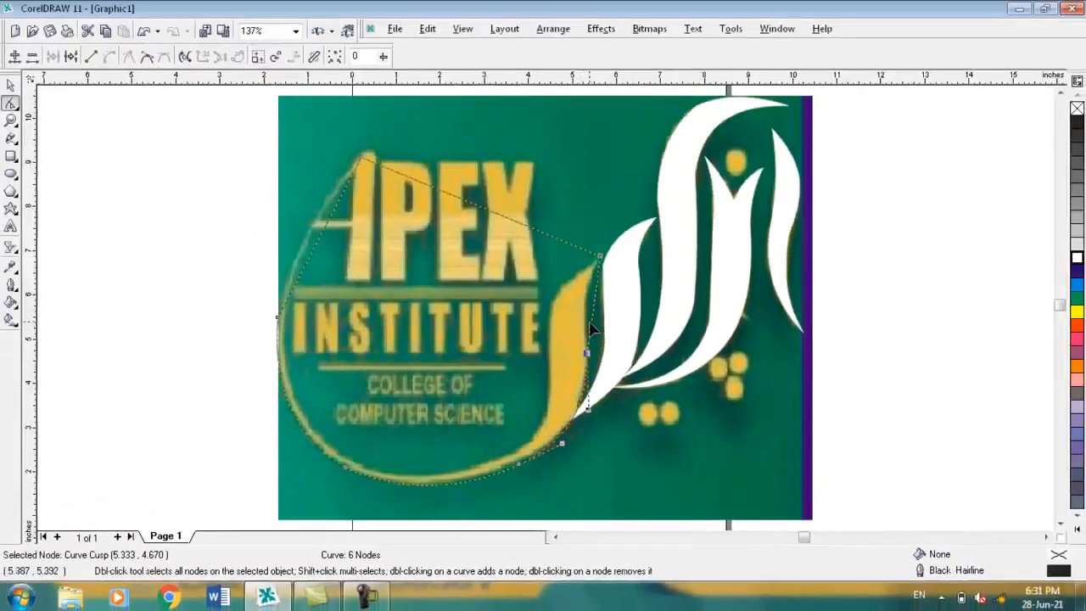
right_click(592, 329)
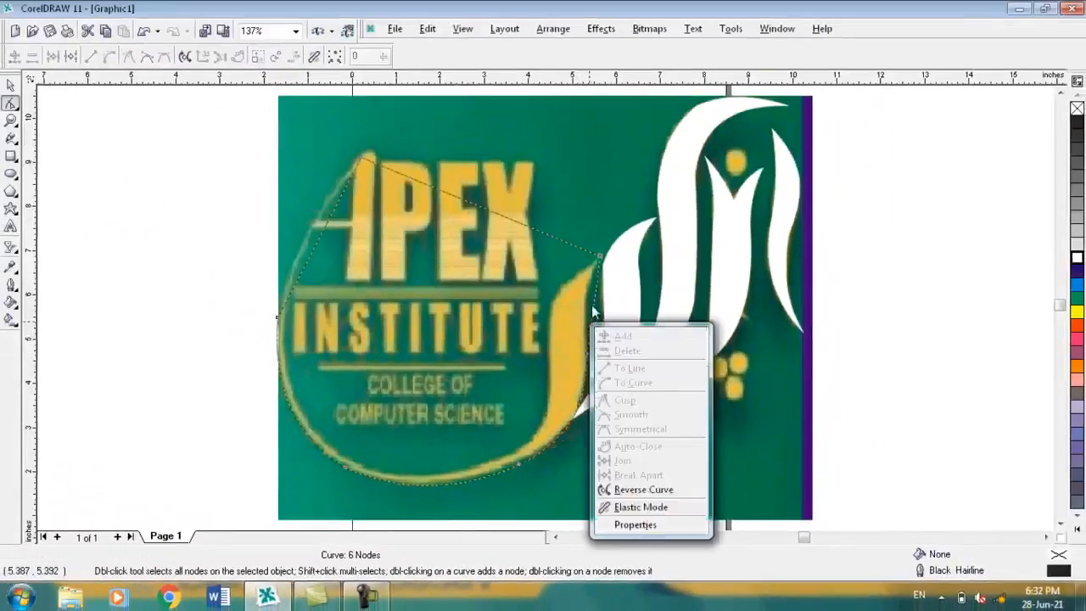
left_click(592, 313)
right_click(592, 313)
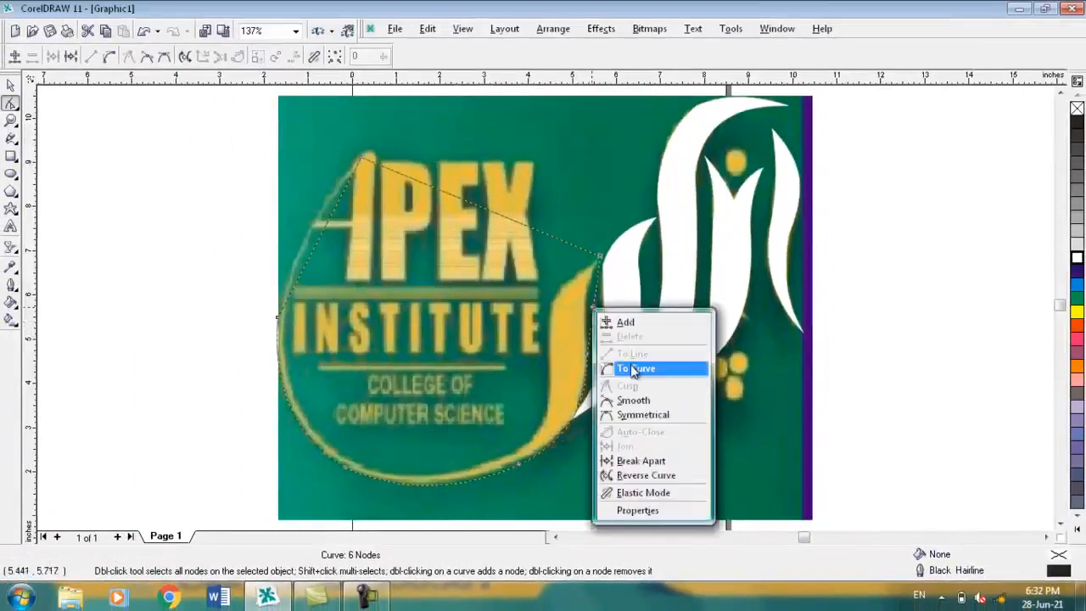
left_click(632, 368)
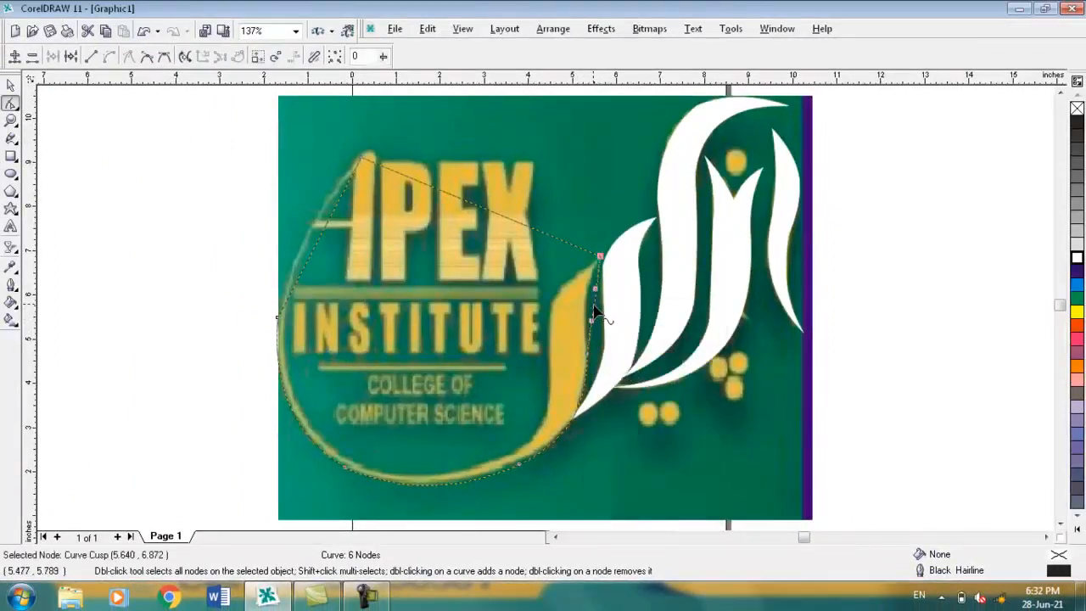
left_click_drag(595, 314, 589, 312)
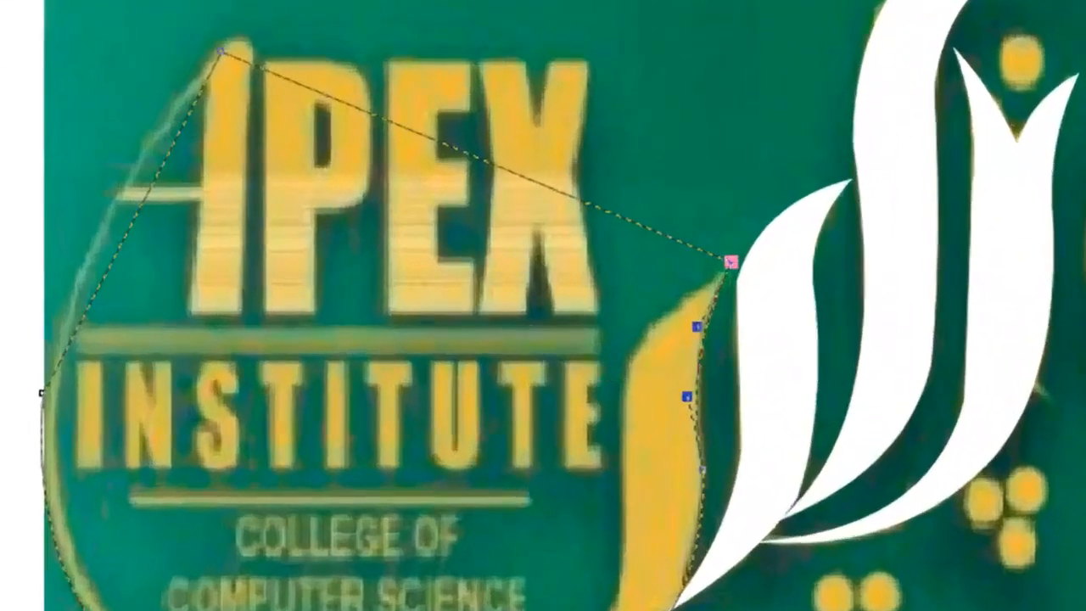
Convert the outline's upper-left segment to a curve and bow it outward along the loop up to the A.
right_click(126, 236)
left_click(274, 365)
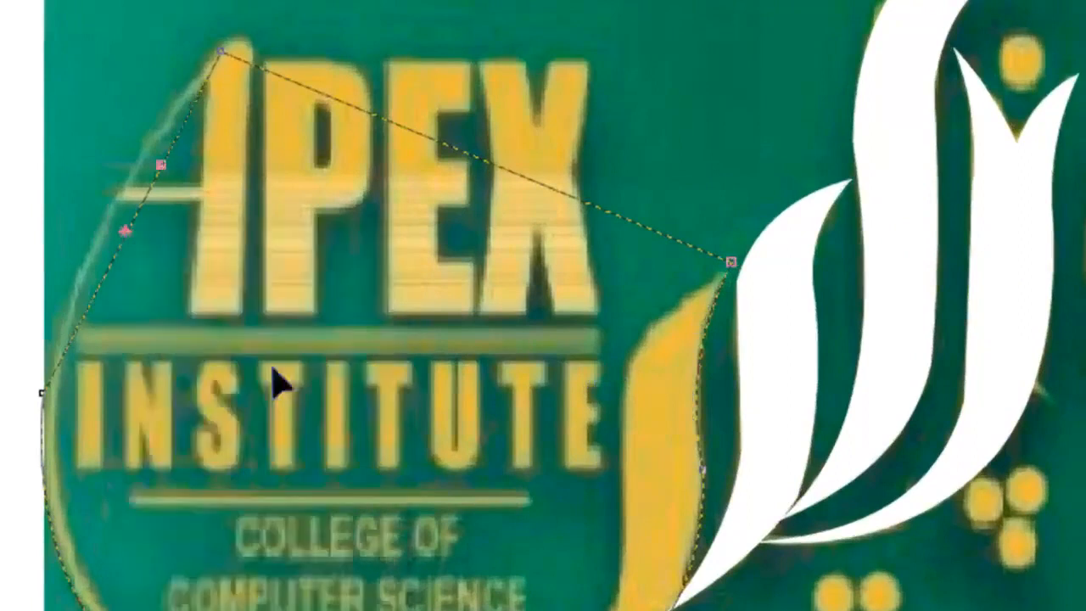
left_click_drag(133, 218, 110, 203)
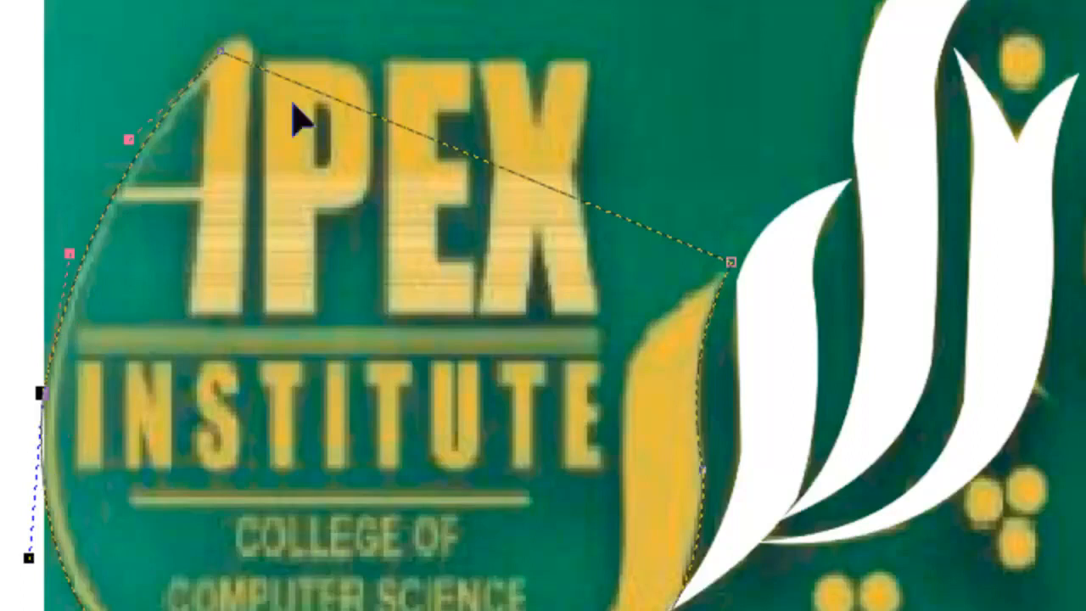
Add four nodes on the straight edge between the A and the stroke's tip, placing them along the loop's inner edge and the stroke's left edge.
left_click_drag(376, 116, 70, 391)
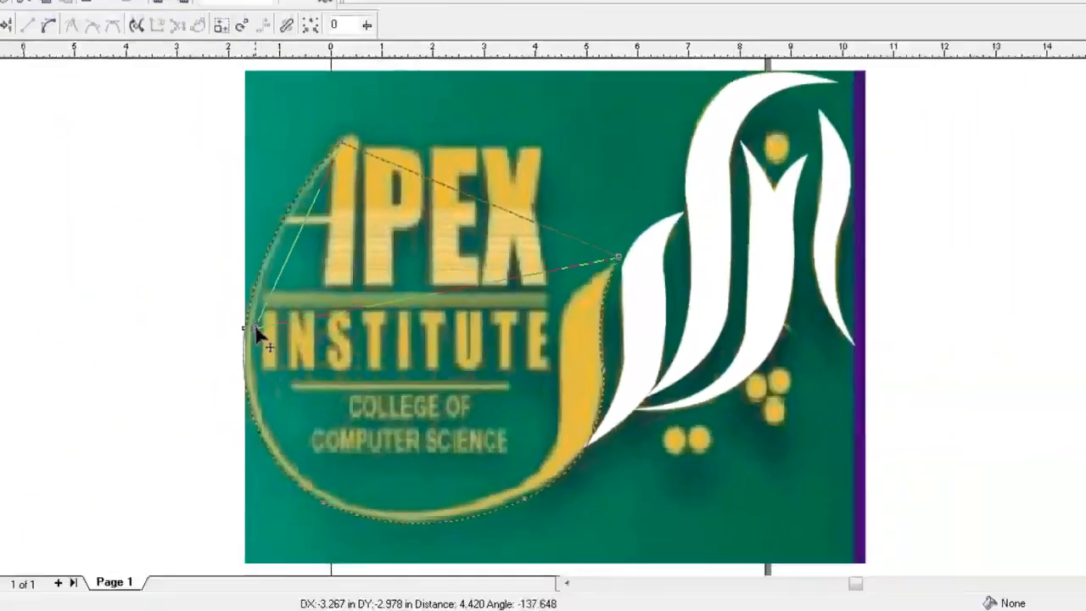
left_click_drag(257, 333, 286, 324)
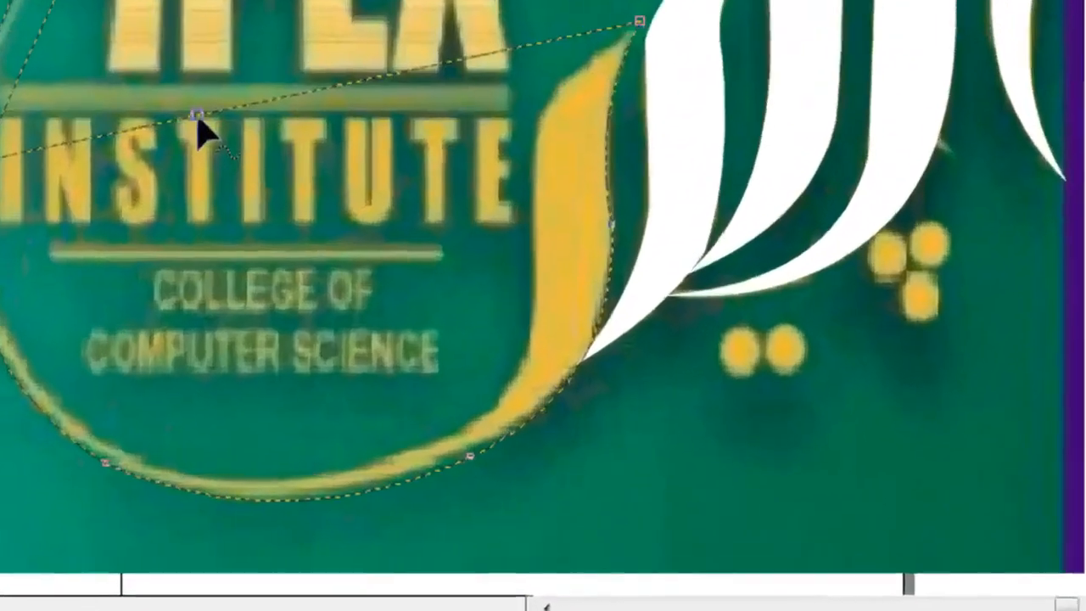
left_click_drag(389, 307, 360, 440)
left_click_drag(126, 394, 123, 439)
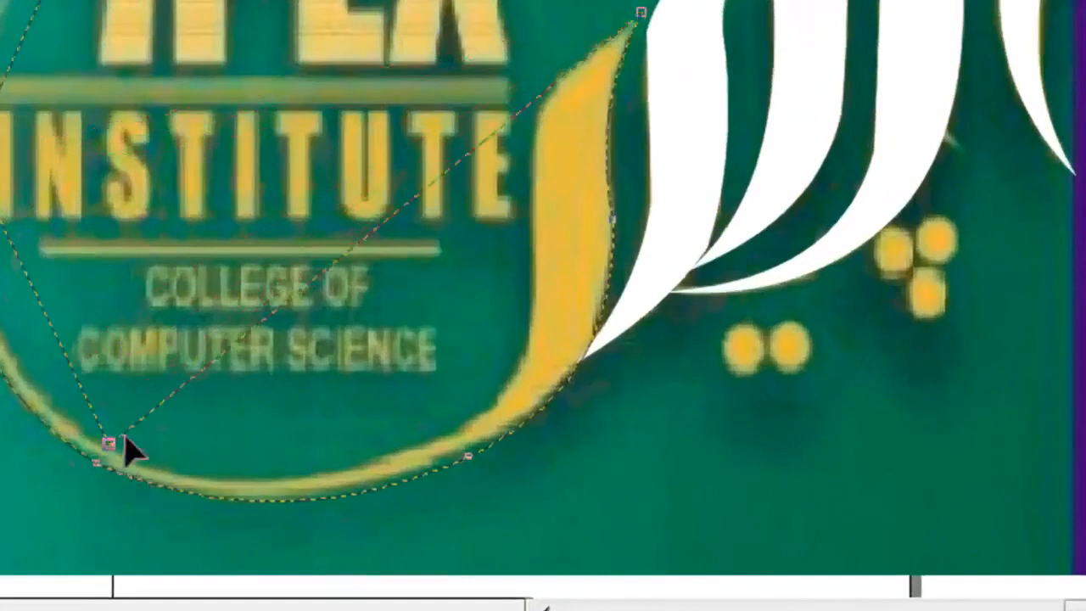
left_click(349, 247)
left_click_drag(355, 255, 465, 424)
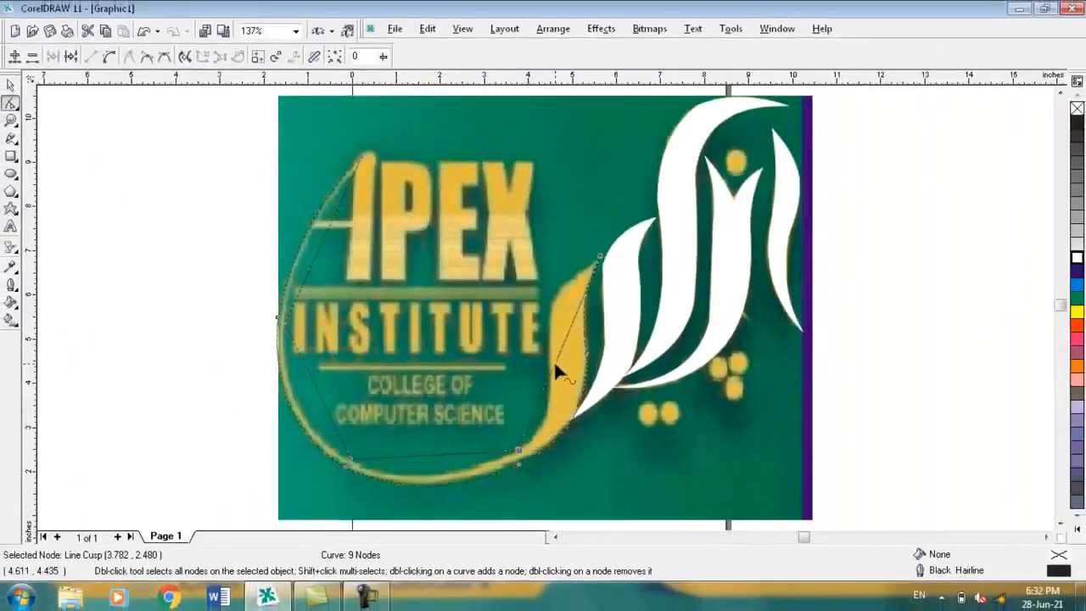
left_click_drag(555, 365, 548, 343)
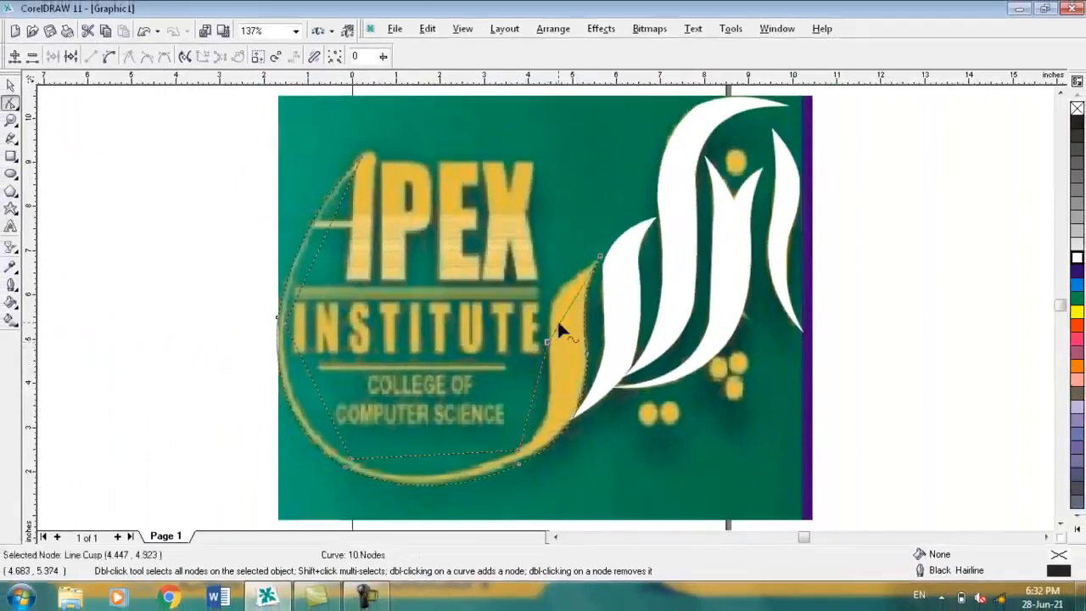
right_click(559, 324)
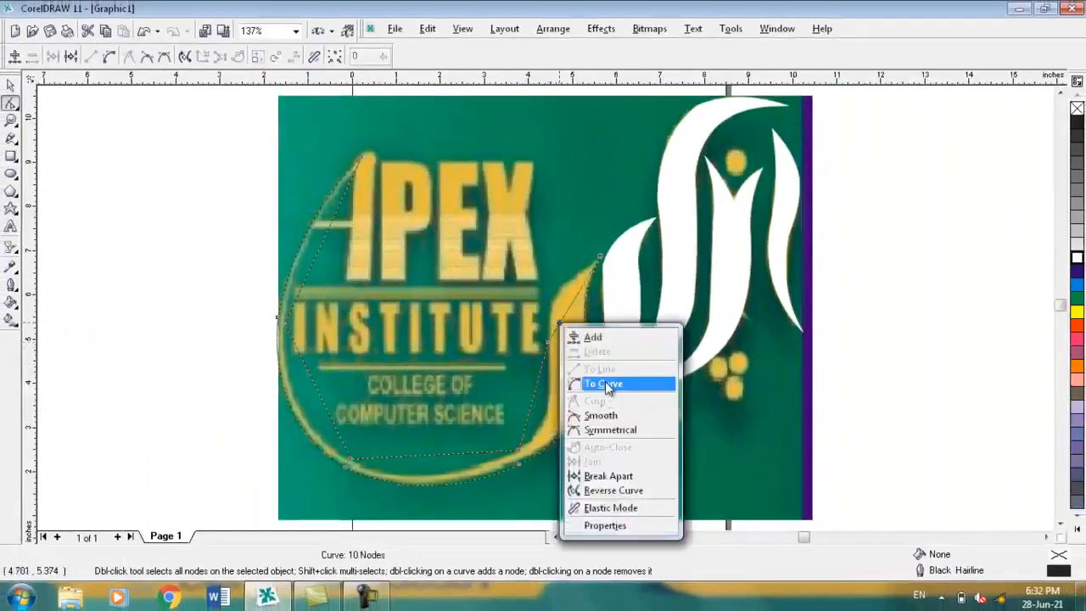
left_click(607, 387)
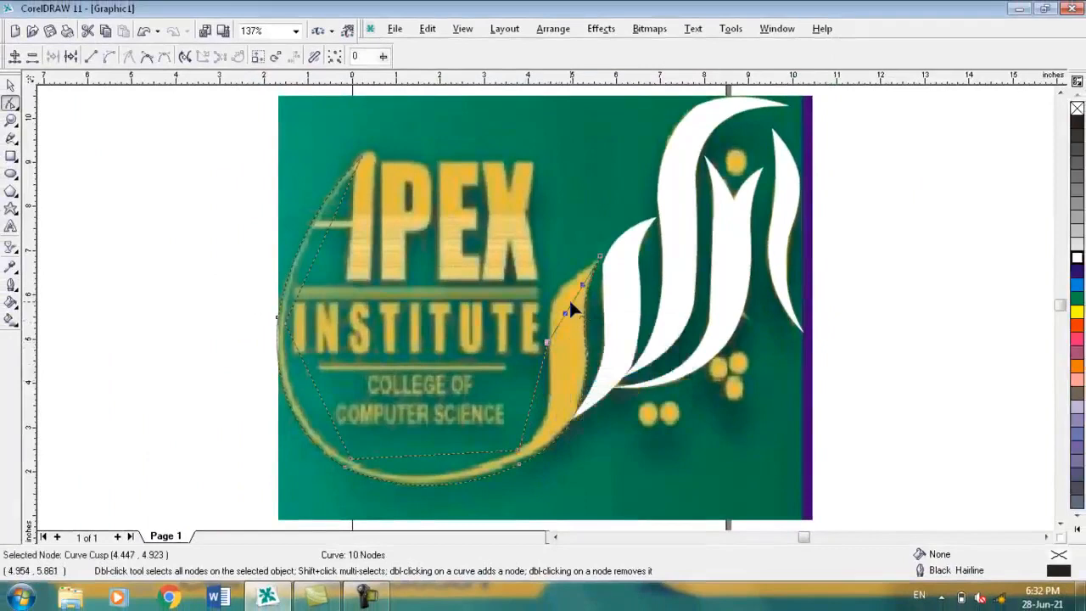
mouse_move(570, 302)
left_mouse_down()
mouse_move(552, 300)
mouse_move(573, 310)
left_mouse_up()
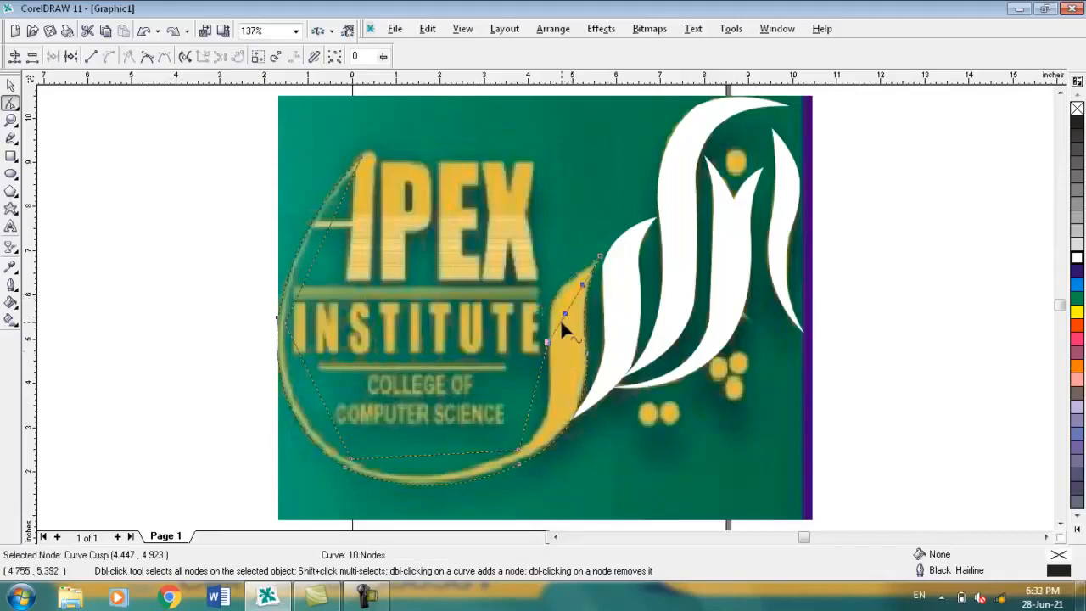
right_click(561, 319)
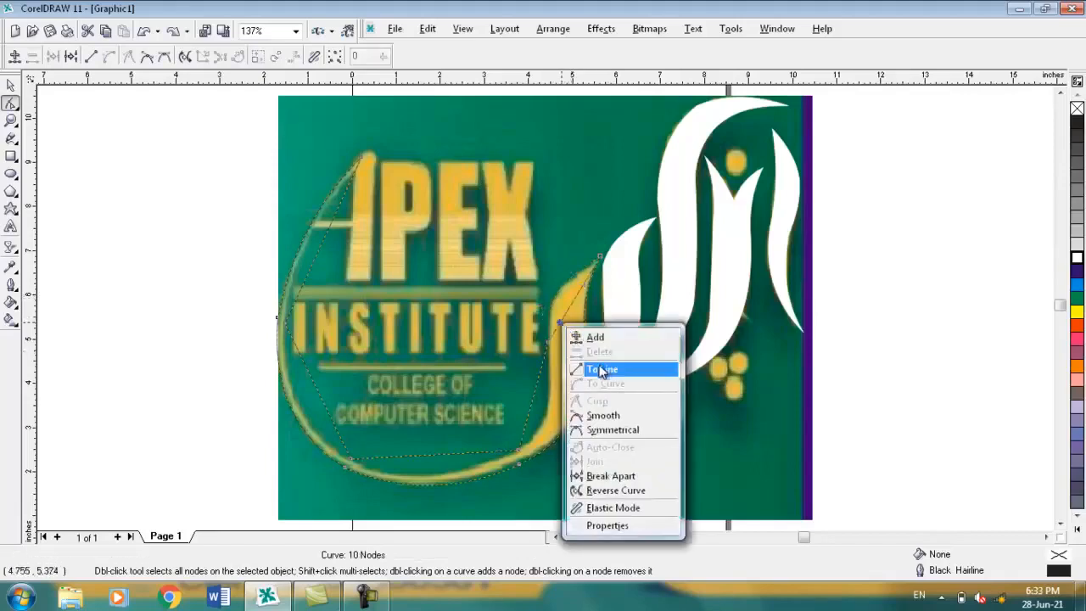
left_click(601, 370)
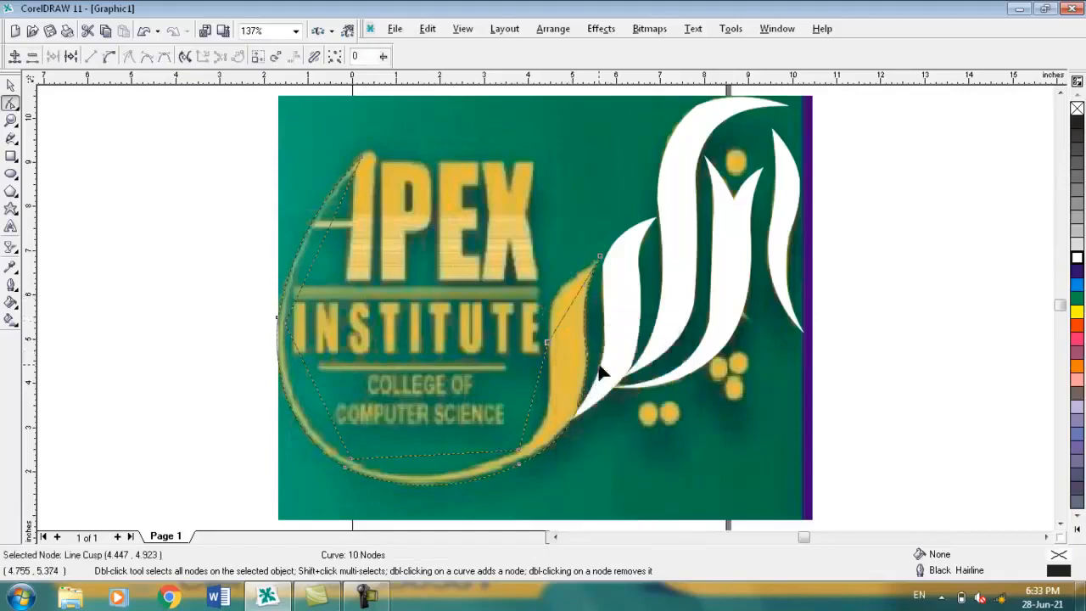
Add a node at the last yellow stroke's upper-left bend and curve the segments on both sides of it along the stroke's edge.
double_click(567, 306)
mouse_move(567, 306)
left_mouse_down()
mouse_move(556, 294)
mouse_move(567, 285)
left_mouse_up()
right_click(568, 286)
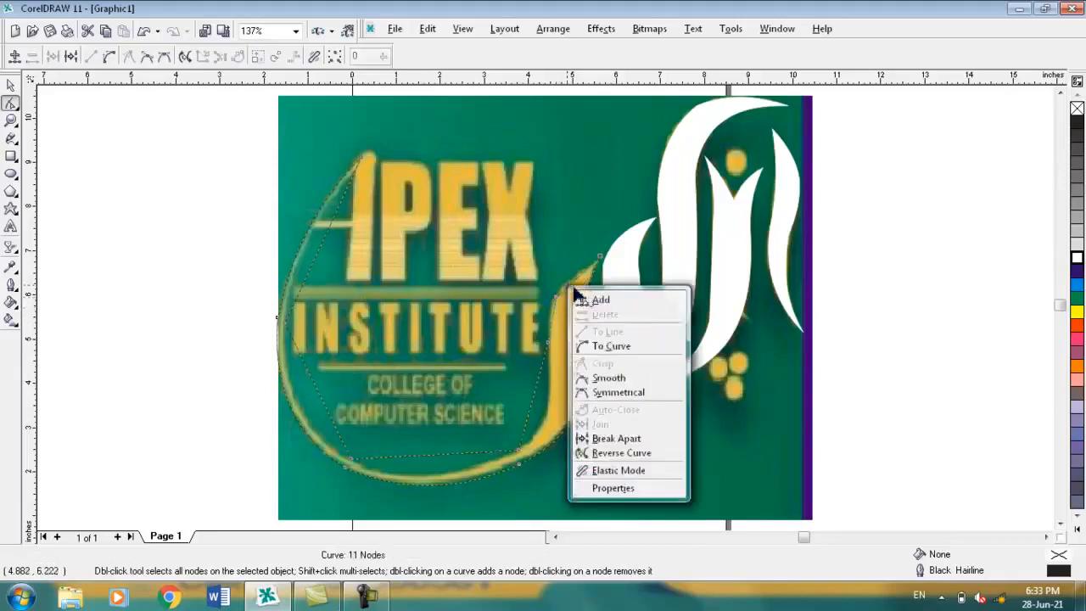
left_click(607, 345)
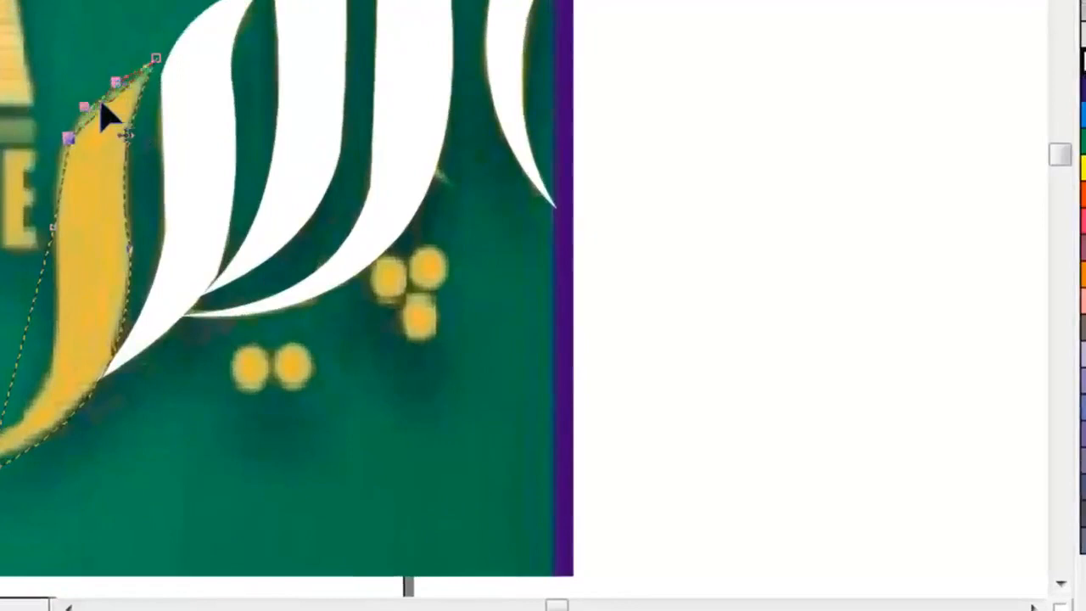
right_click(64, 184)
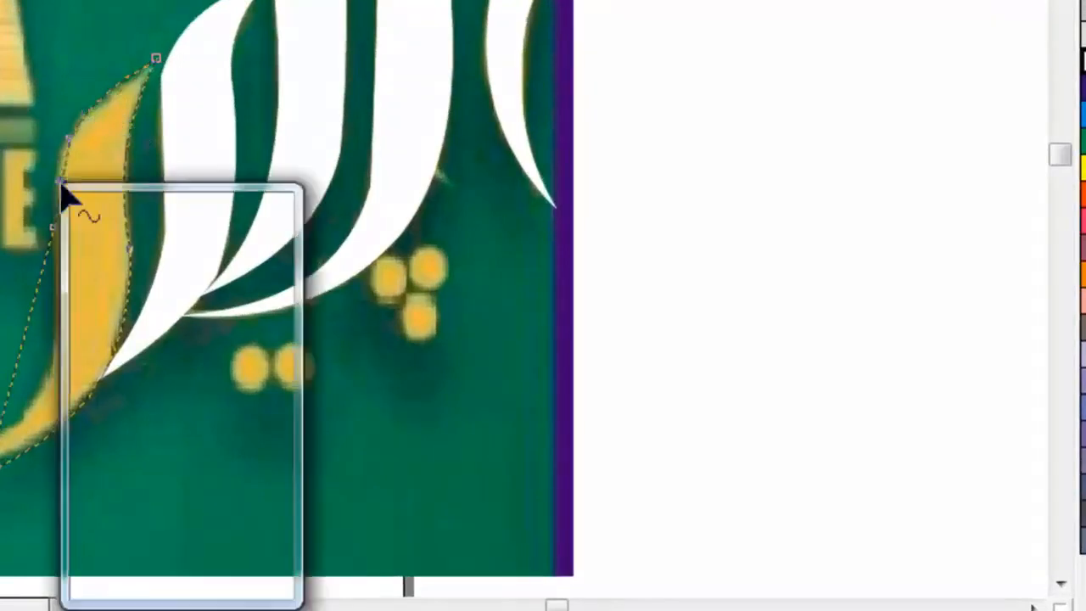
left_click(129, 299)
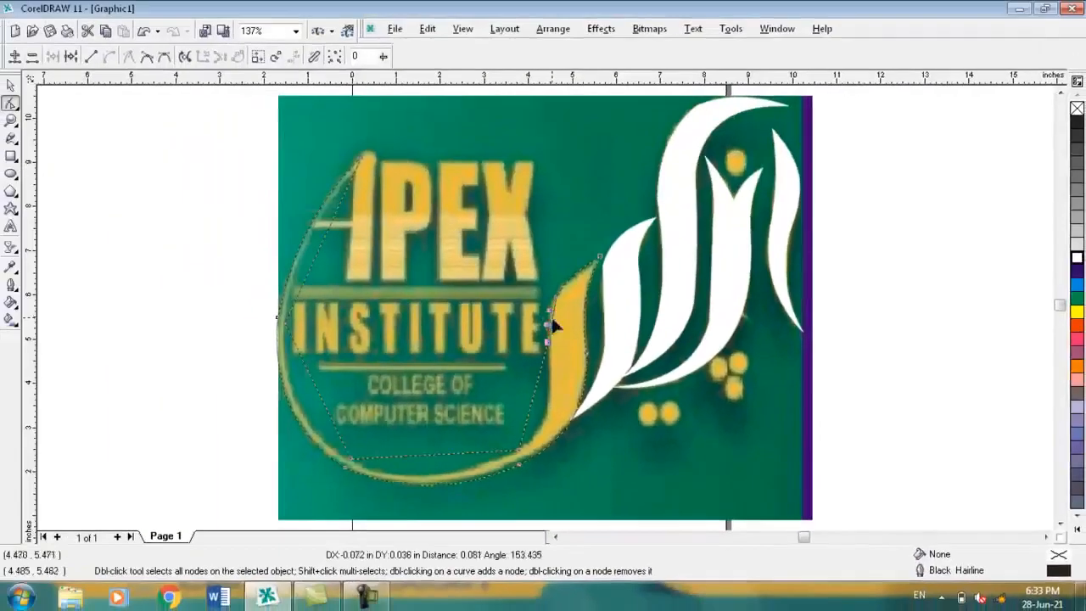
Convert the segment beside the stroke's lower-left edge to a curve and bend it to follow that edge.
right_click(537, 397)
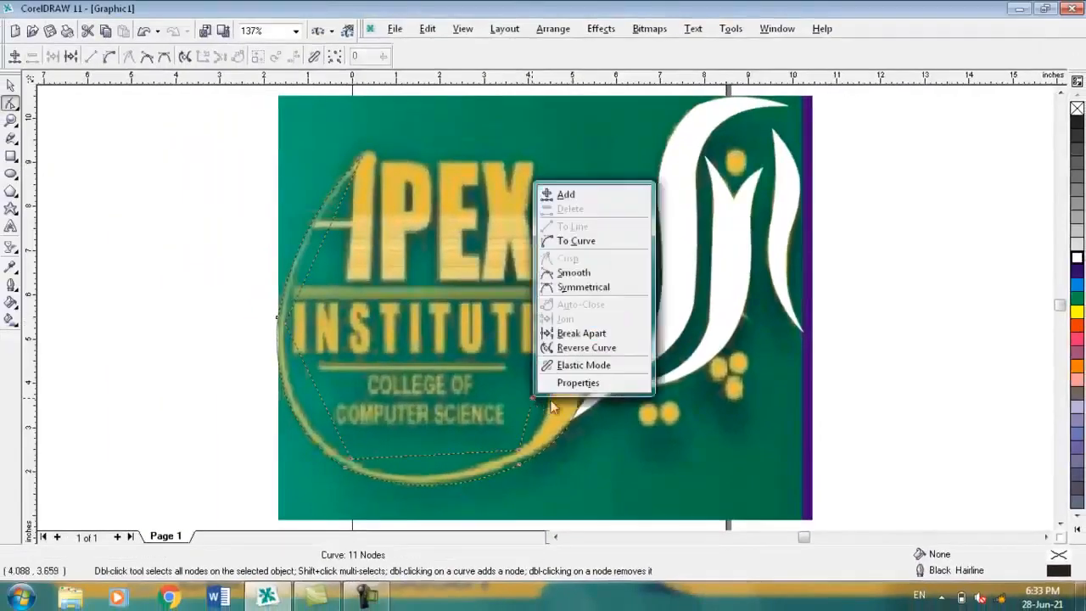
left_click(605, 243)
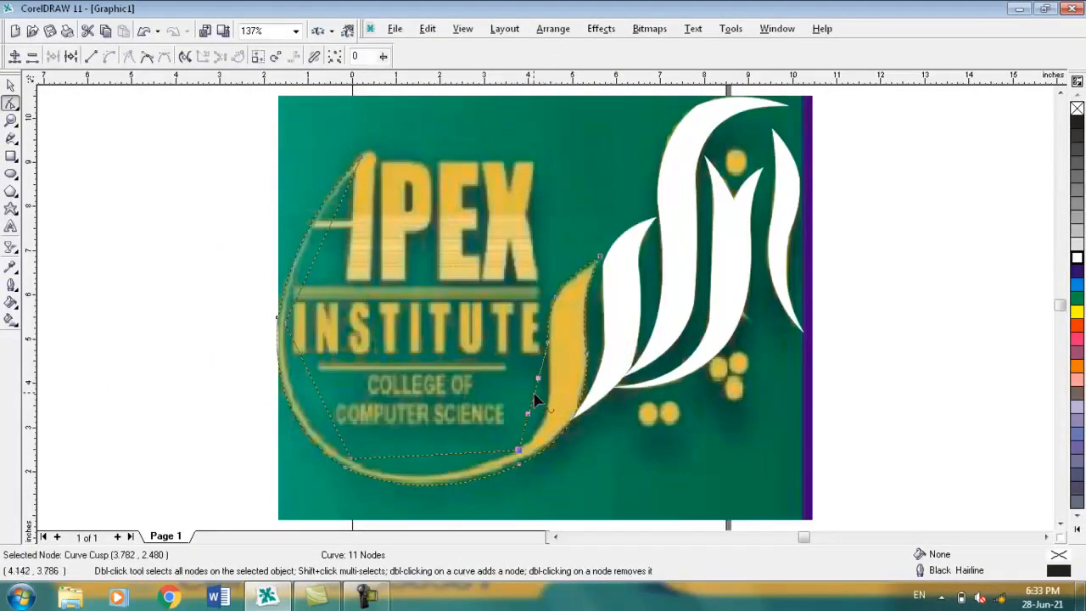
left_click_drag(534, 400, 548, 407)
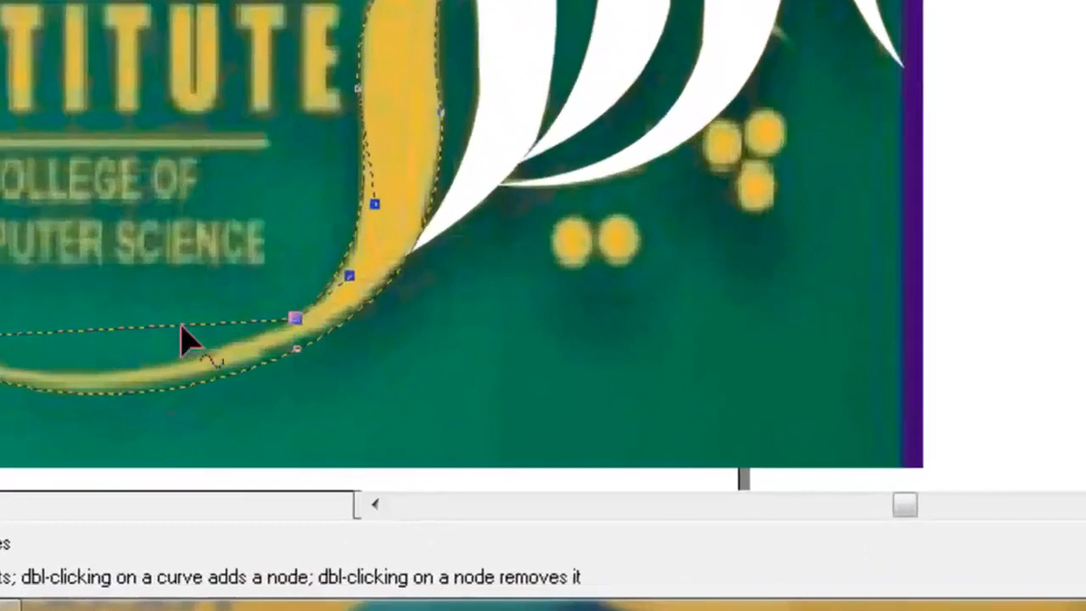
Convert the inner bottom segment to a curve and bow it down along the yellow loop's inner edge, fine-tuning its curvature.
right_click(184, 341)
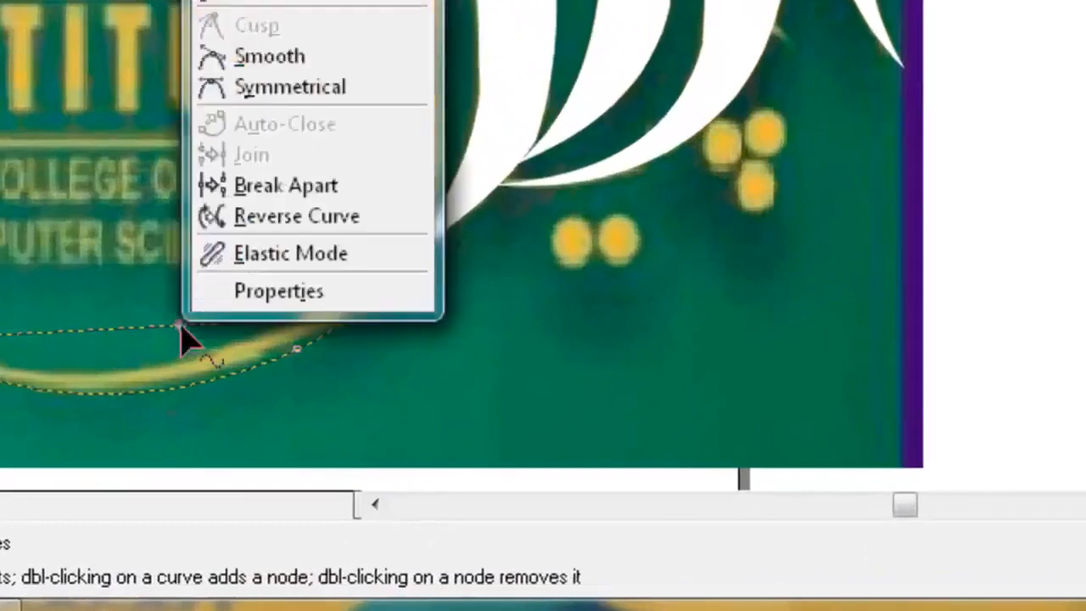
left_click(309, 5)
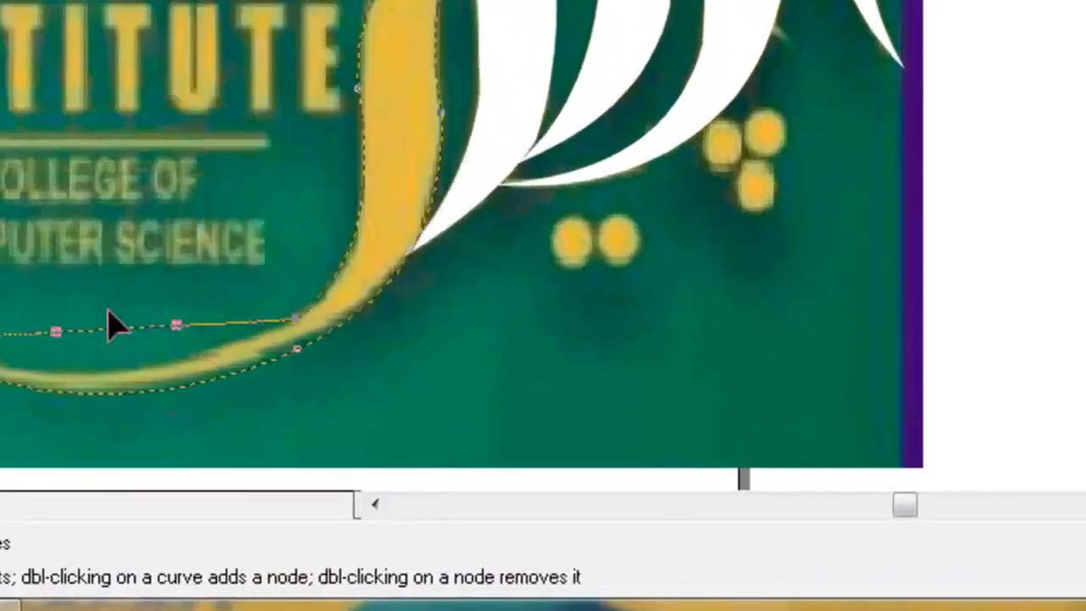
left_click_drag(114, 339, 117, 384)
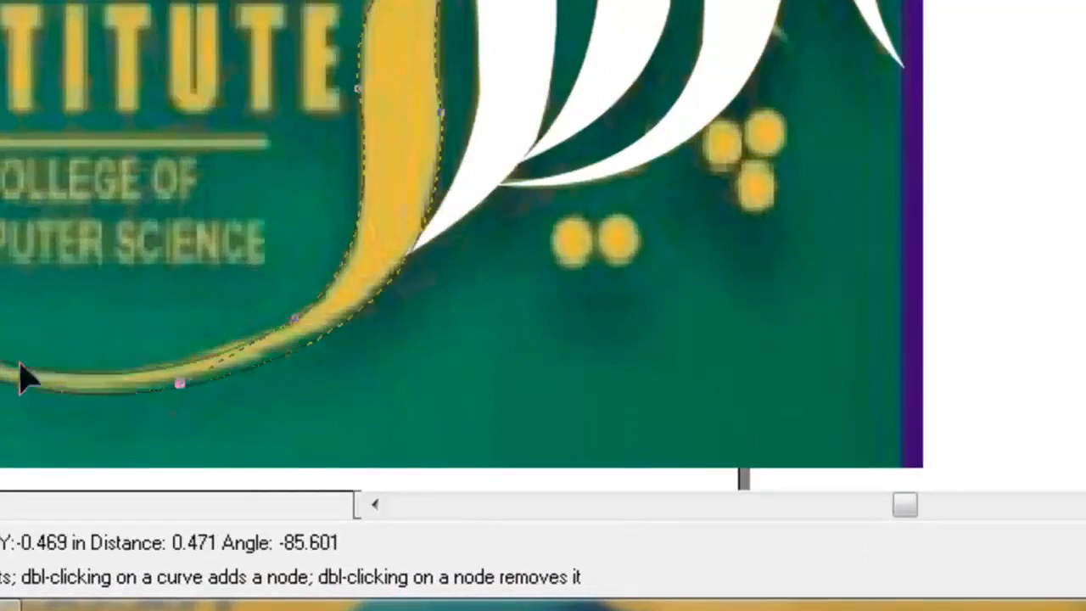
key("Left")
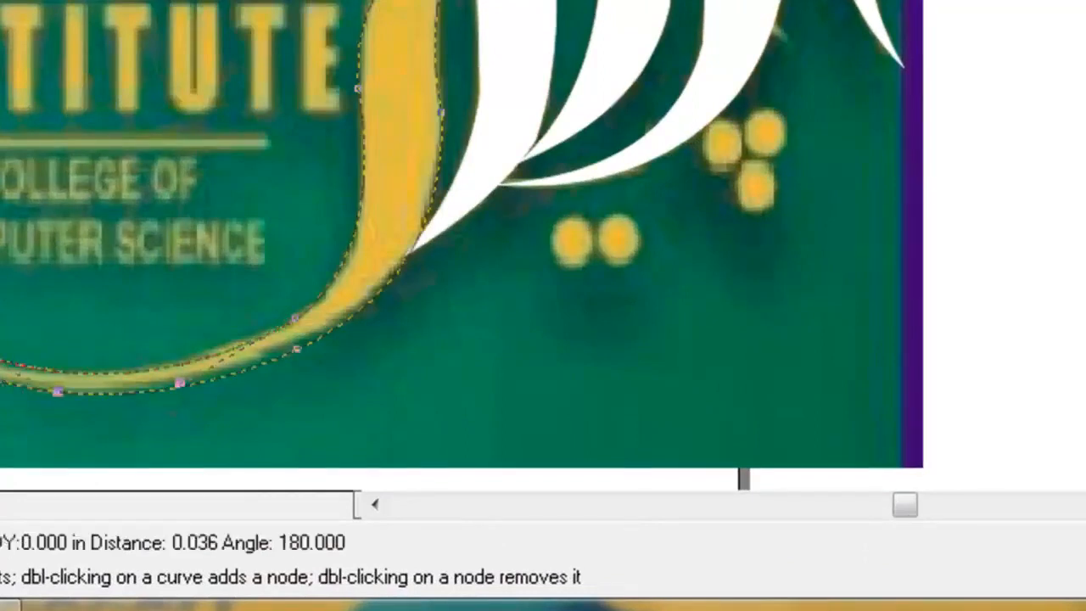
key("Down")
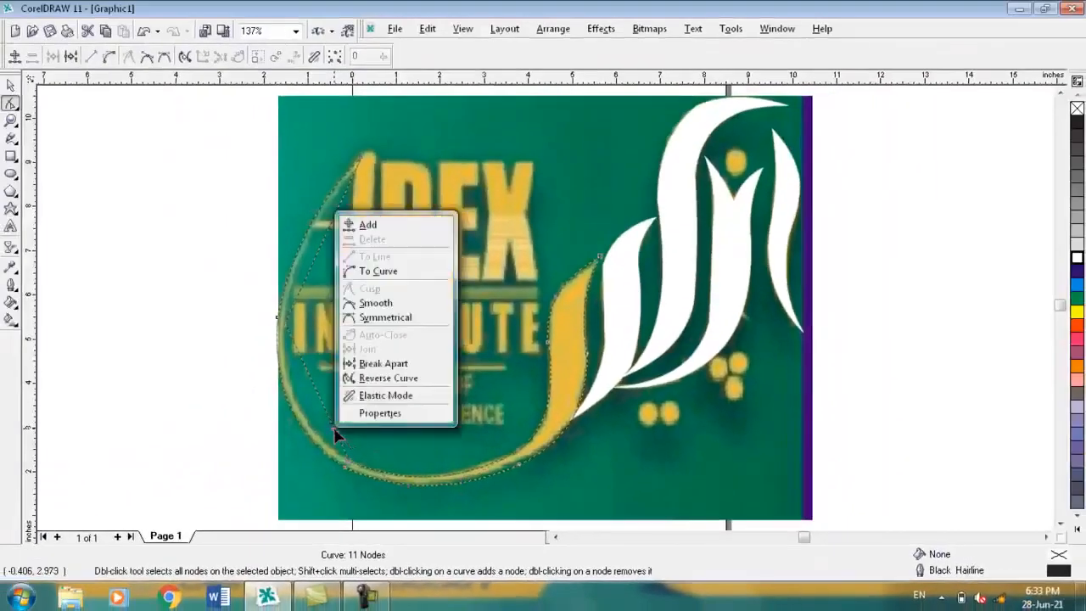
Convert the loop's inner lower-left segment to a curve and bow it outward along the yellow loop's inner edge.
right_click(334, 427)
left_click(359, 271)
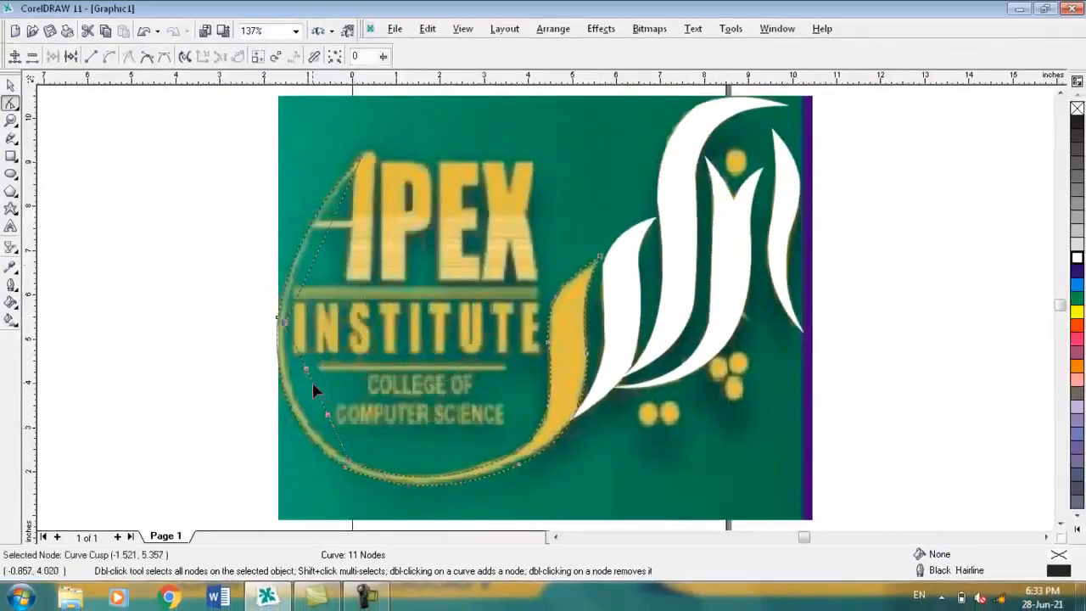
left_click_drag(313, 386, 291, 412)
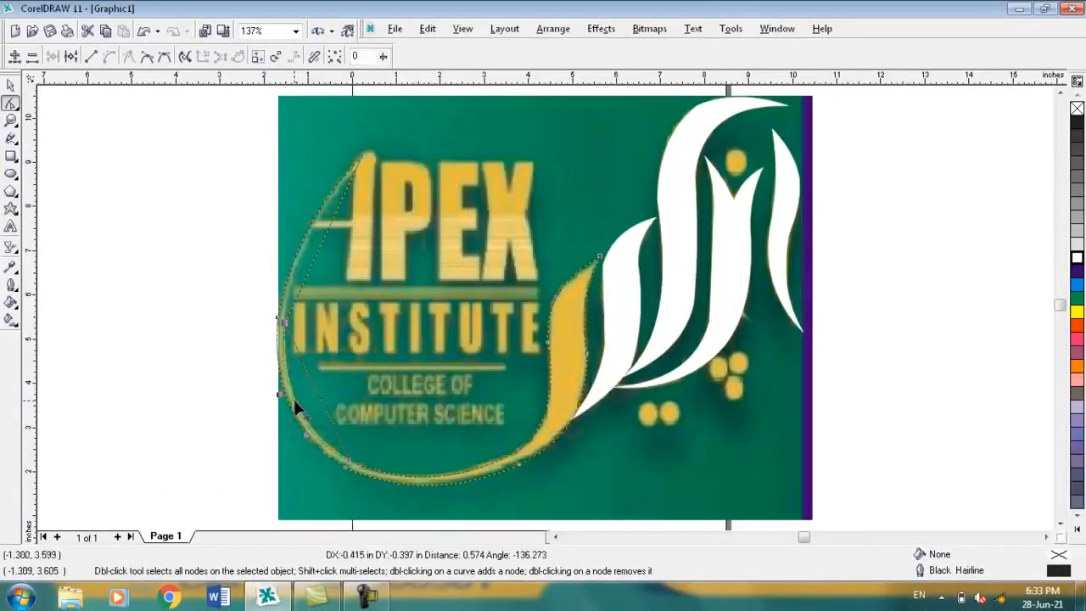
Convert the inner segment running up to the A's tip to a curve and bend it along the loop's inner edge.
right_click(314, 263)
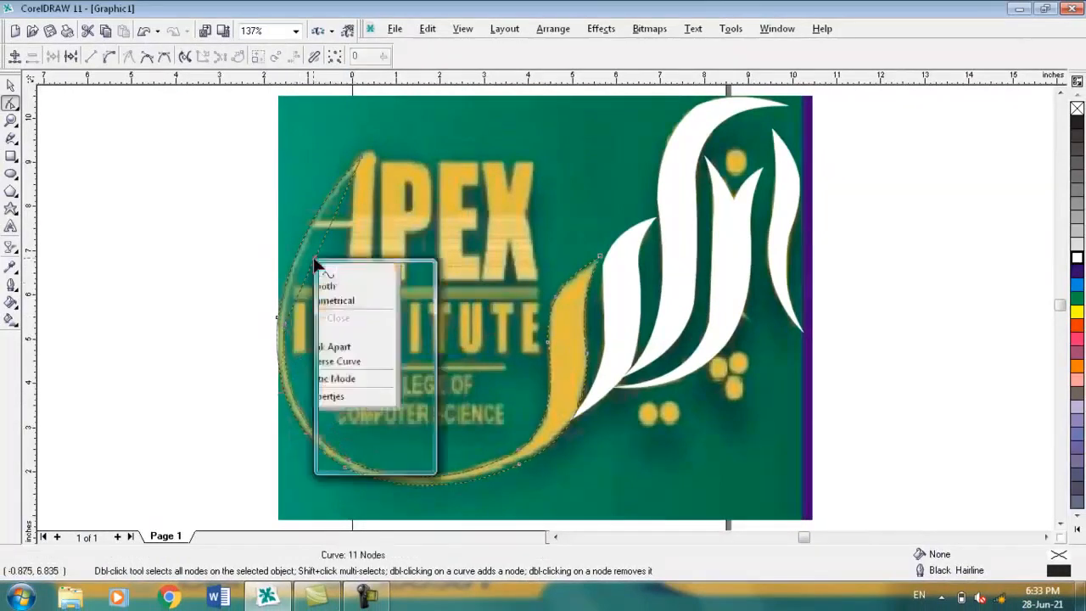
left_click(343, 320)
left_click(315, 244)
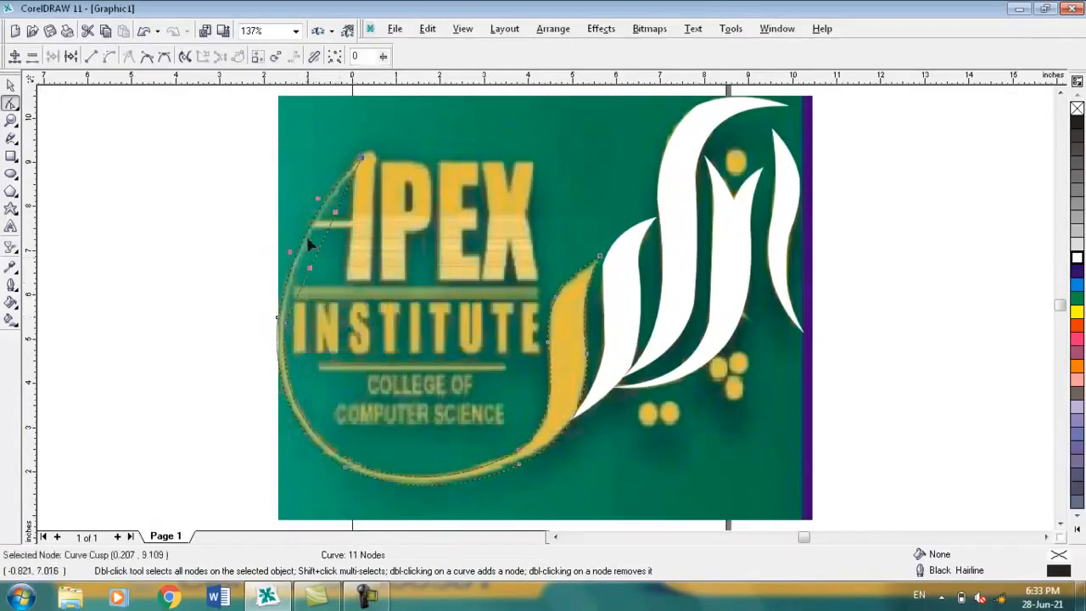
left_click_drag(319, 245, 311, 236)
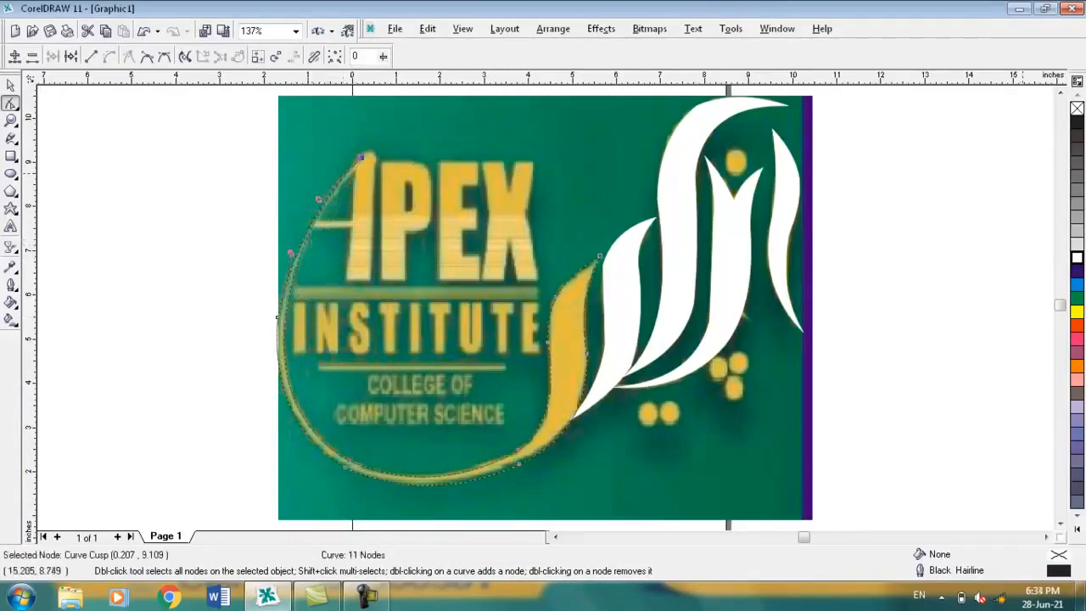
Fill the traced loop and last stroke with white and give the shape a white outline.
left_click(1077, 258)
right_click(1077, 258)
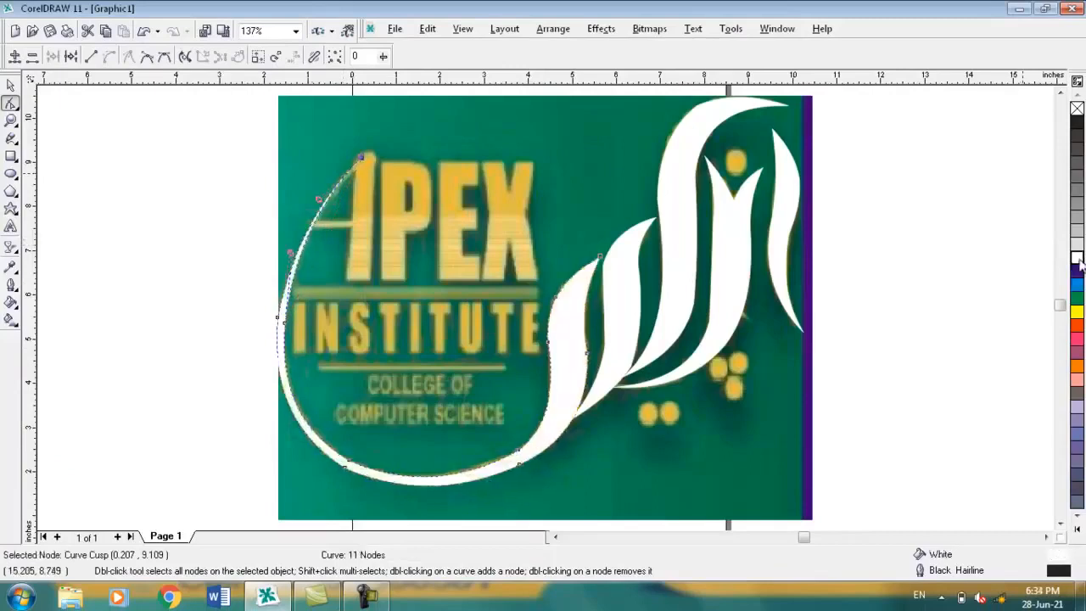
left_click(628, 322)
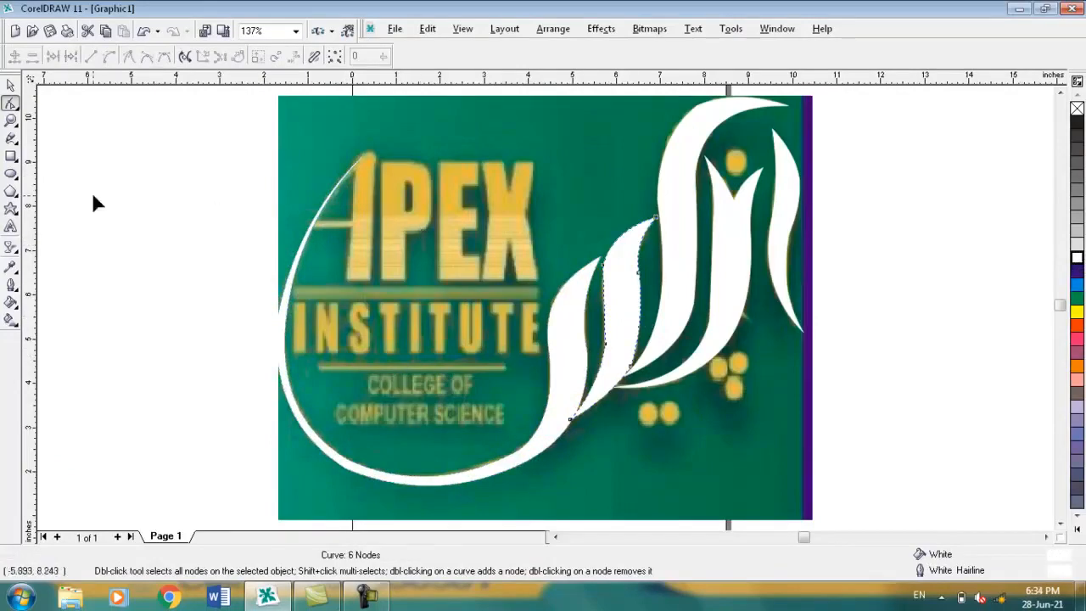
Draw a rectangle about 0.42 by 2.83 inches over the A's stem and set all its corners to full roundness, 100.
left_click(11, 158)
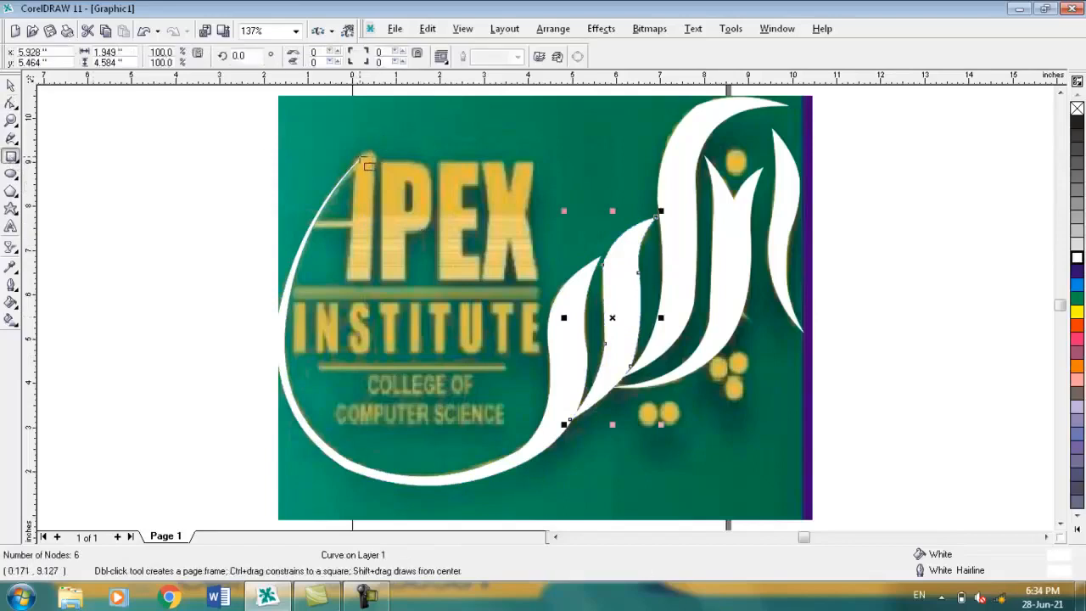
left_click_drag(360, 156, 377, 276)
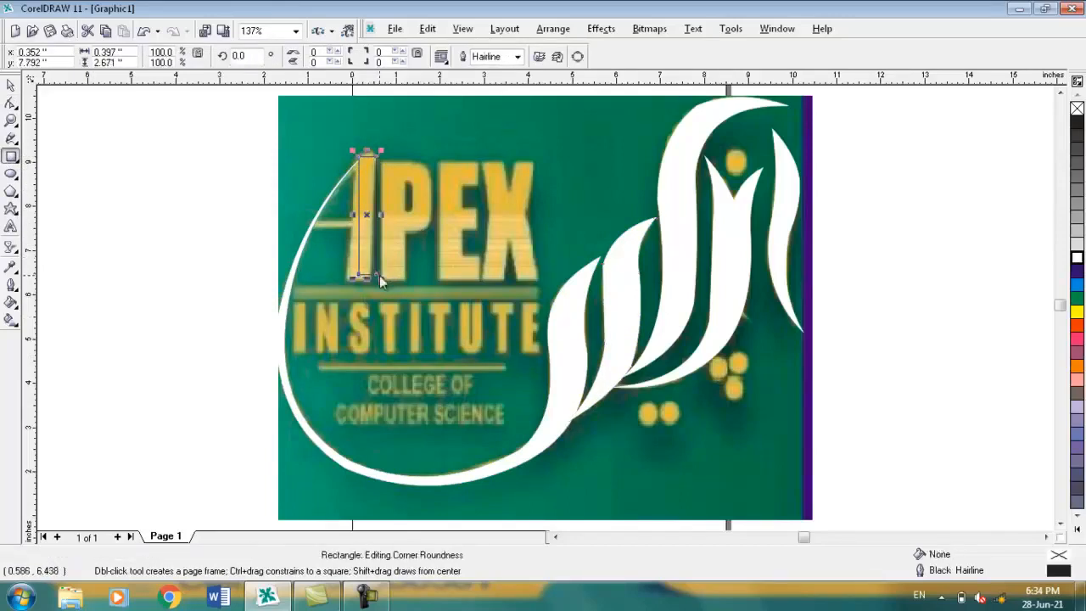
left_click_drag(379, 276, 380, 279)
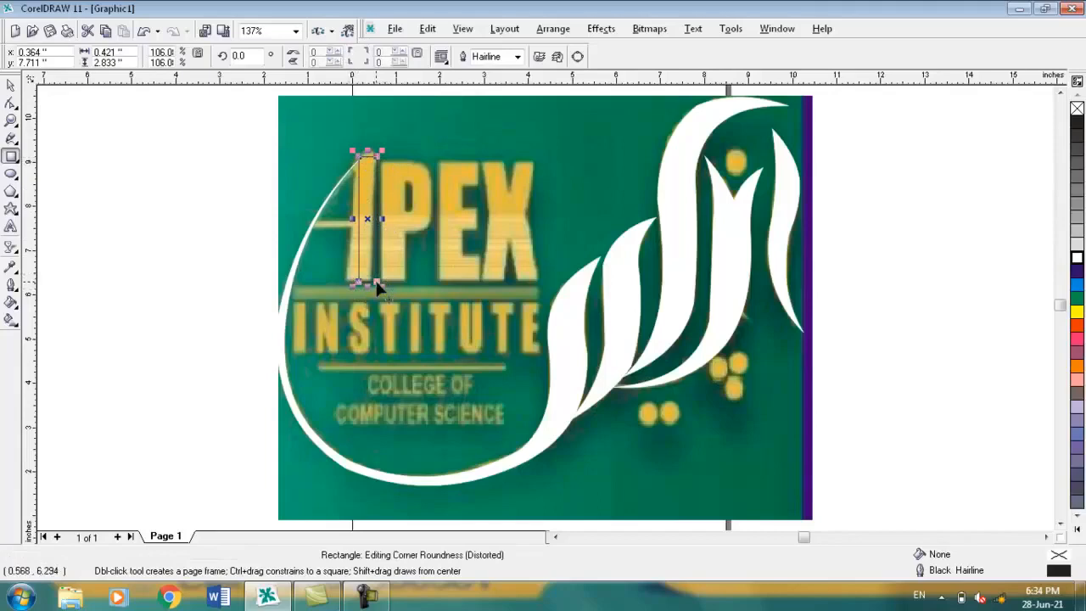
left_click_drag(376, 282, 362, 272)
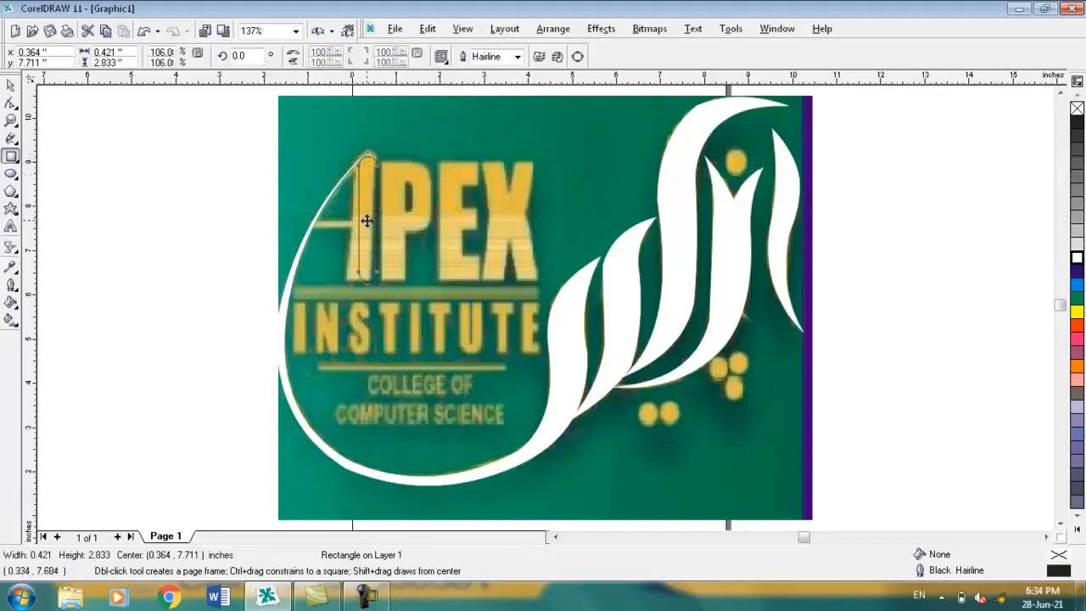
Fit the rounded bar over the A's stem, about 2.96 inches tall and rotated to about 357°, and fill it with white.
left_click_drag(367, 219, 366, 214)
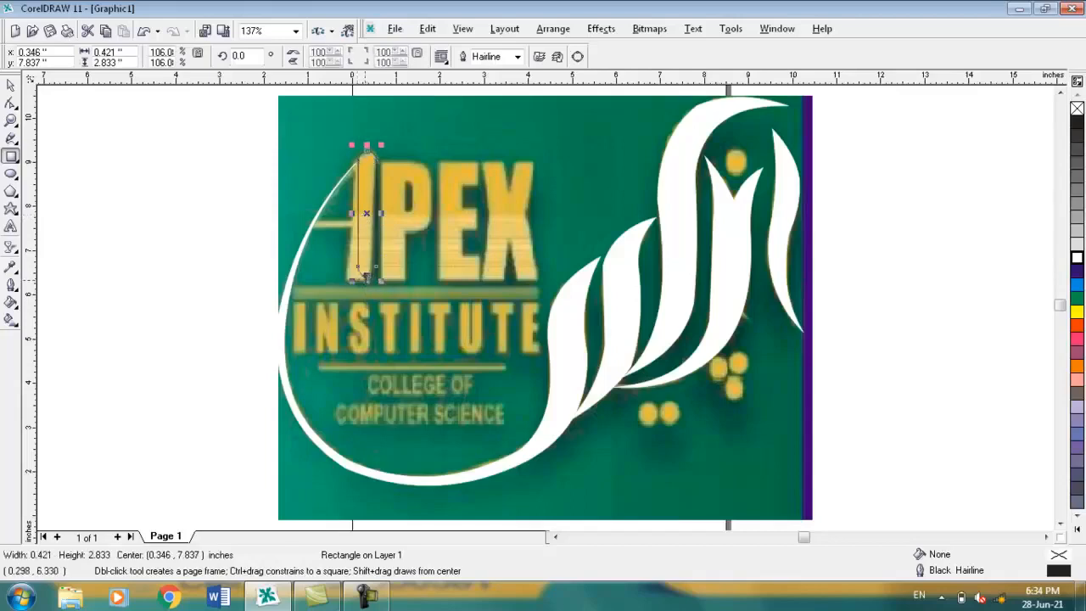
left_click_drag(366, 277, 366, 283)
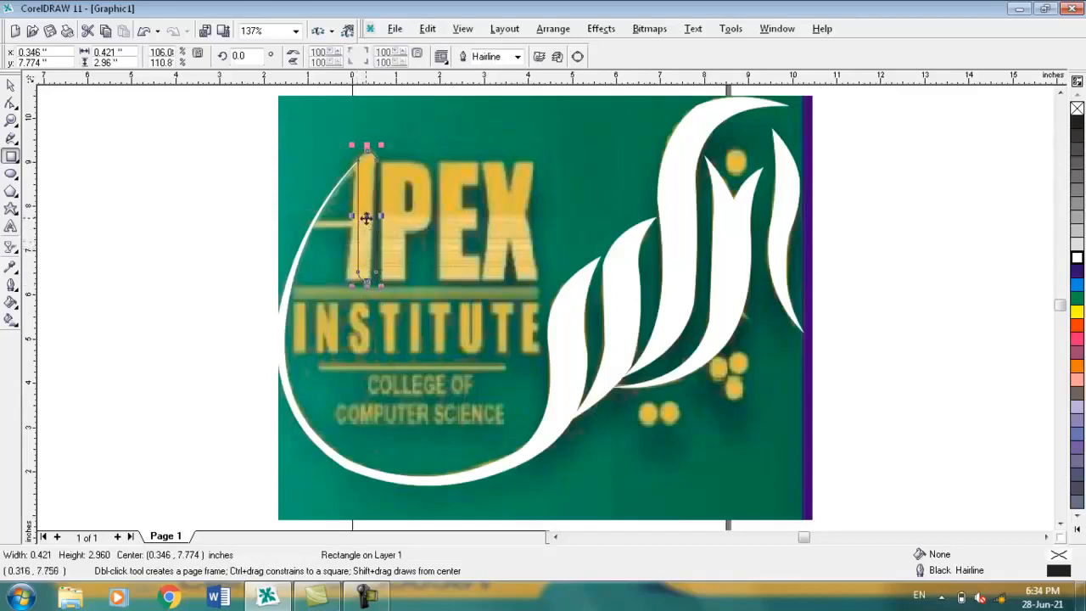
left_click(366, 218)
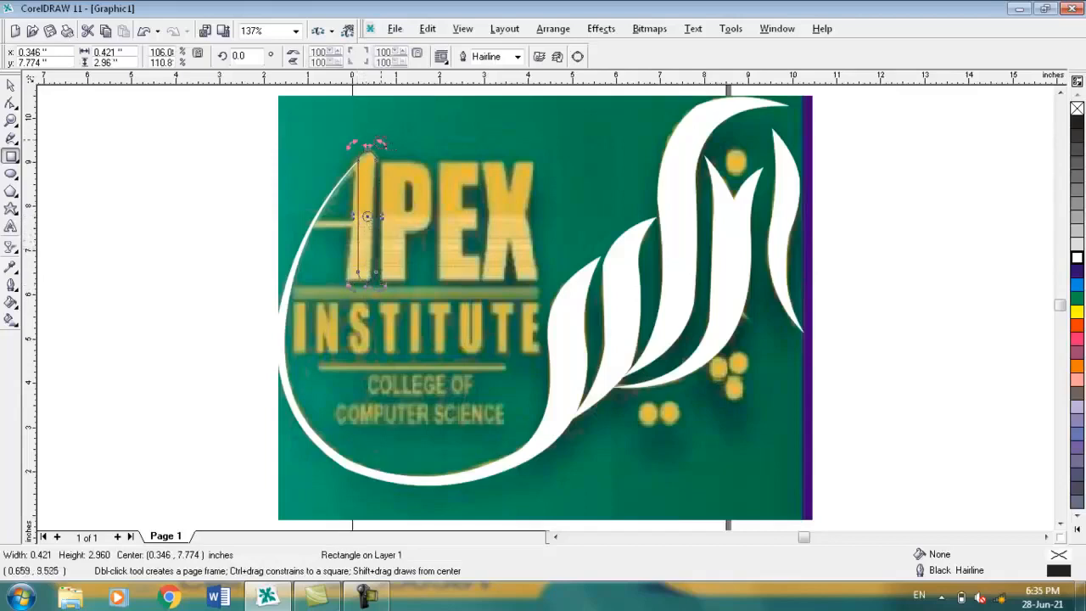
left_click_drag(381, 141, 387, 143)
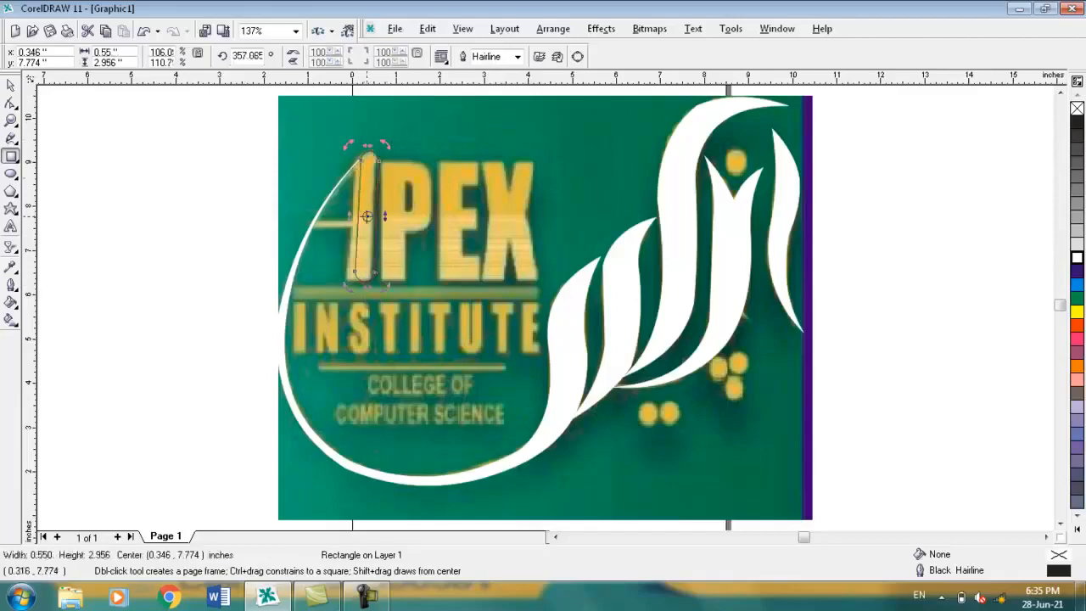
left_click_drag(365, 218, 362, 219)
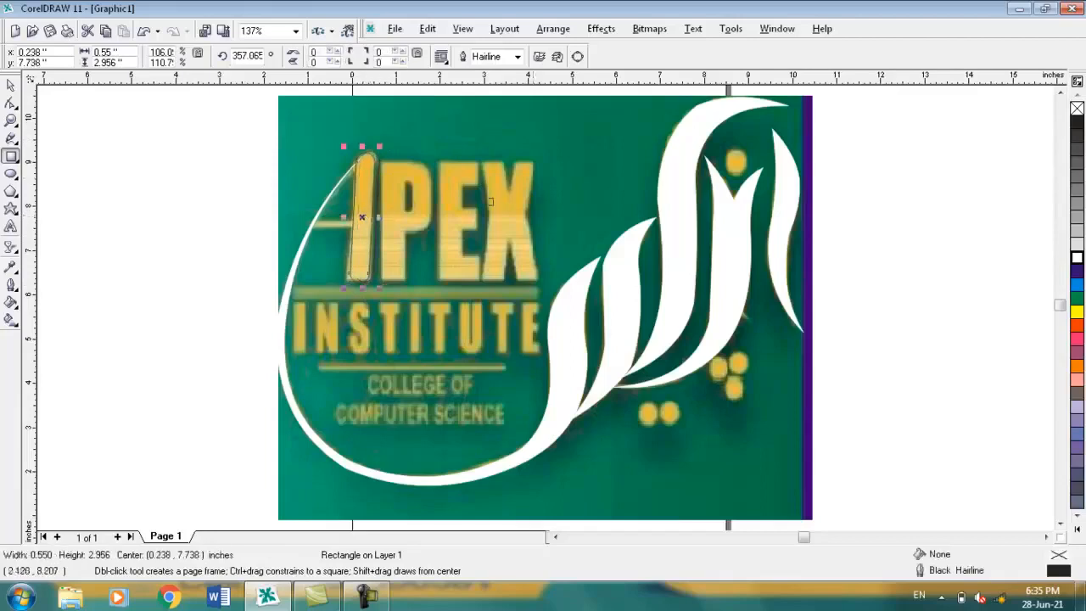
left_click(1077, 258)
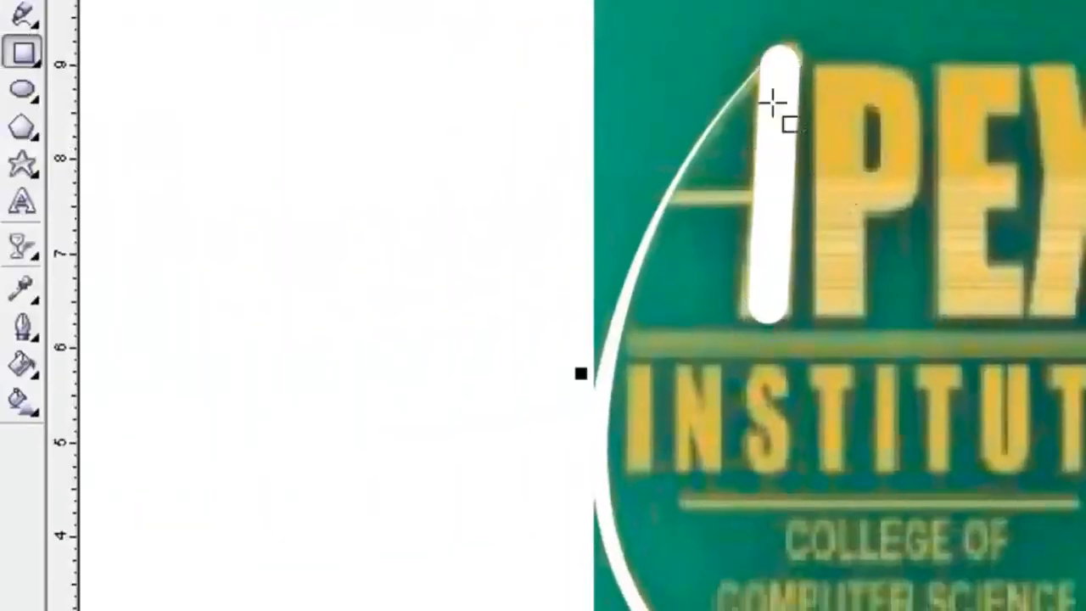
Draw a rectangle about 0.41 by 0.32 inches over the bar's rounded bottom end and rotate it to about 357.2°.
left_click(15, 1)
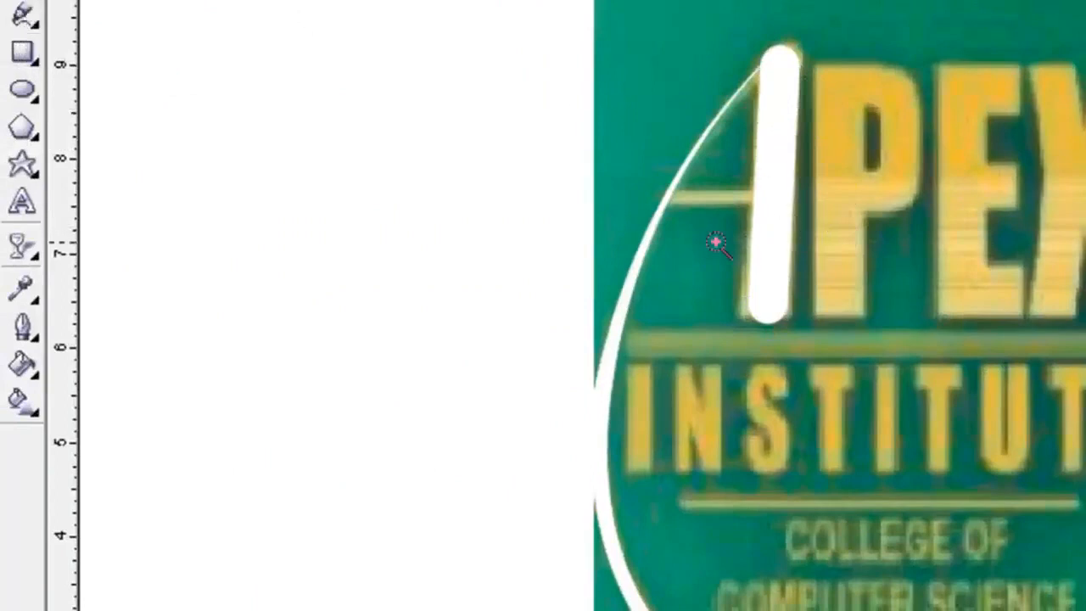
left_click_drag(709, 270, 814, 356)
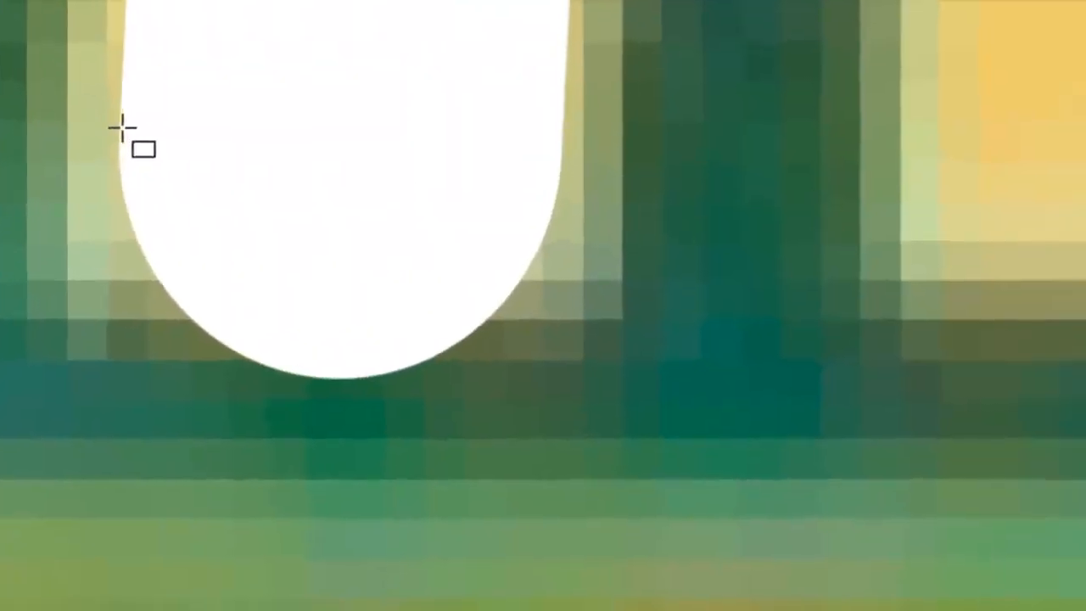
left_click_drag(112, 127, 546, 460)
left_click(330, 292)
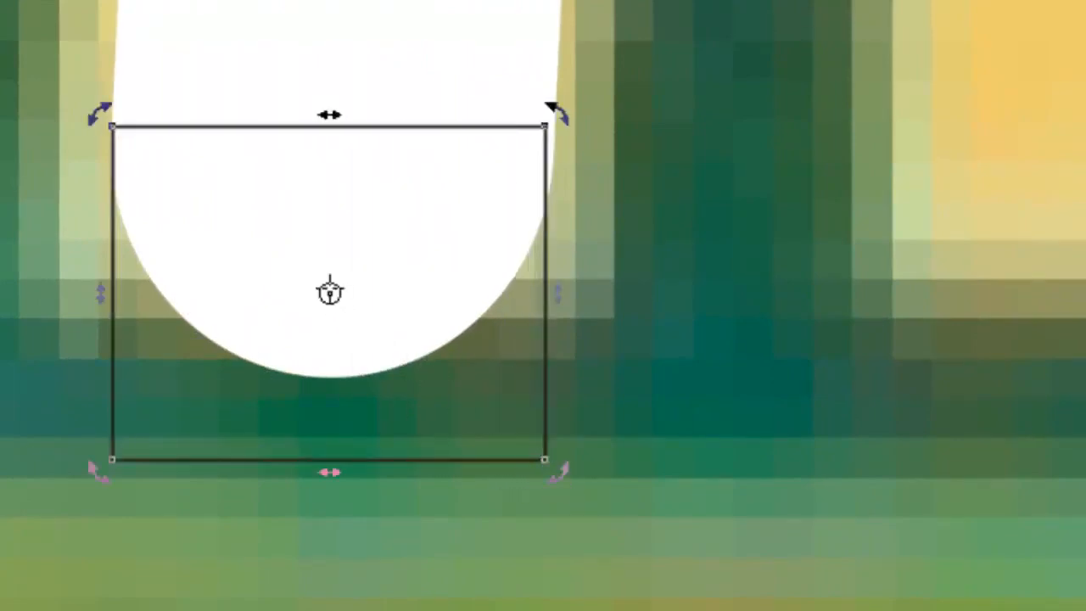
left_click_drag(560, 114, 599, 139)
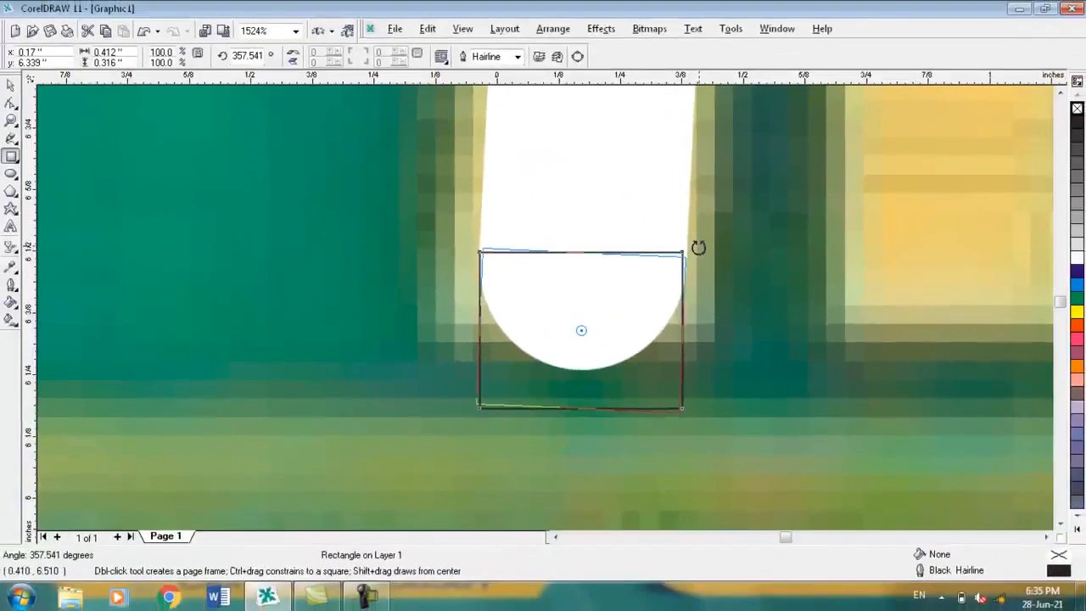
left_click_drag(697, 247, 699, 247)
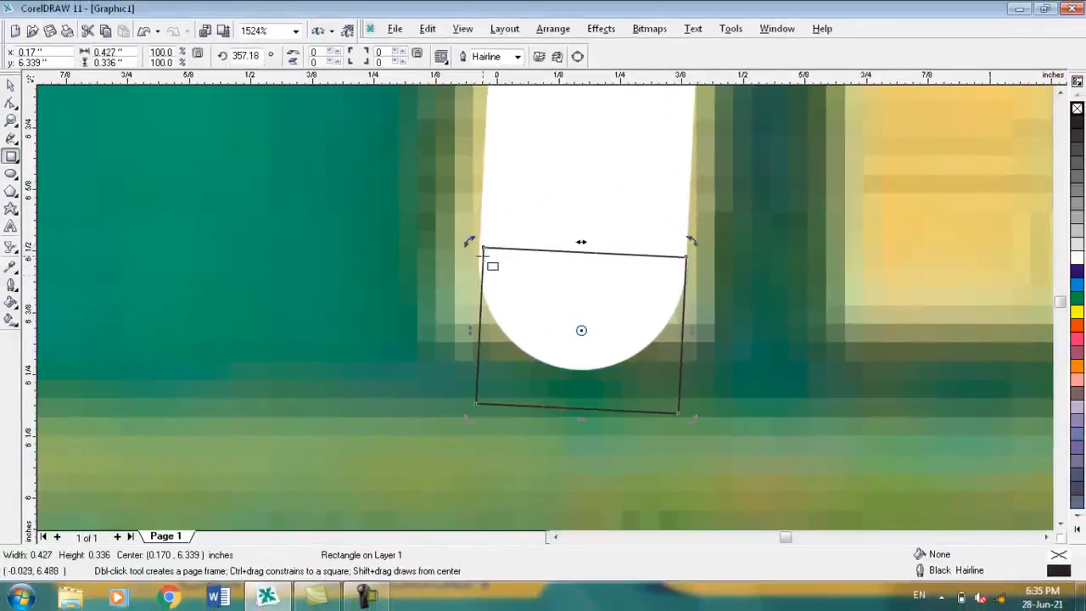
Align the small tilted rectangle with the A's stem edges and fill it with white.
left_click_drag(483, 248, 483, 248)
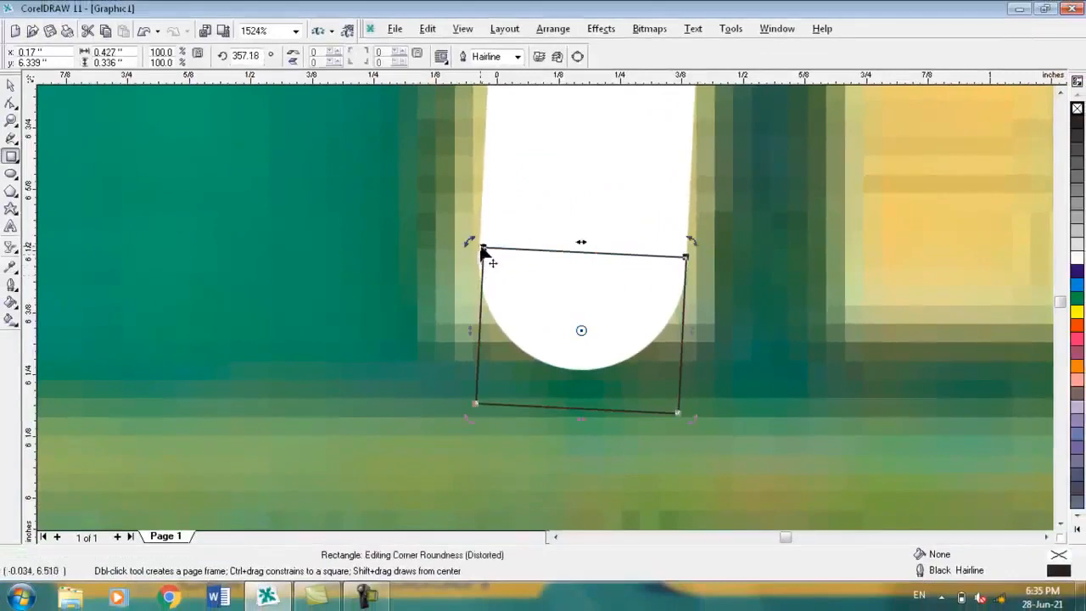
left_click_drag(482, 249, 465, 238)
left_click(580, 329)
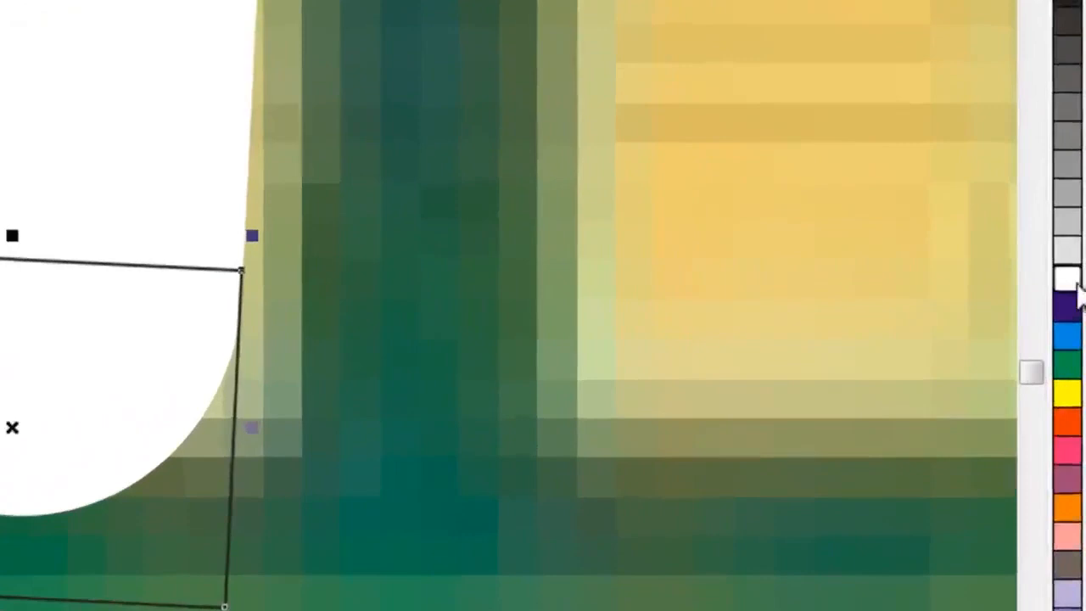
left_click(1067, 279)
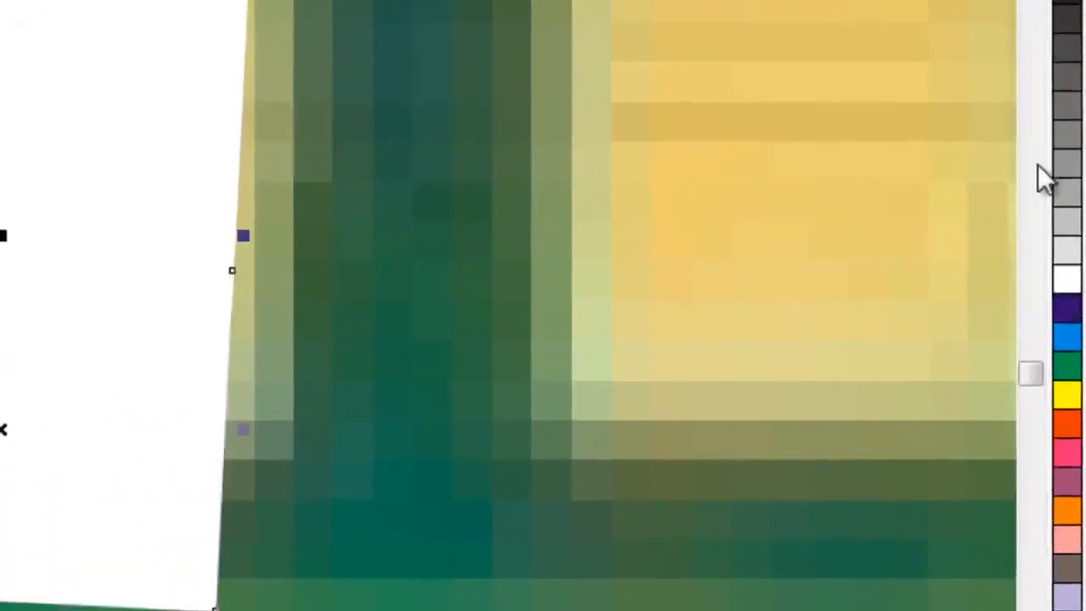
key("F4")
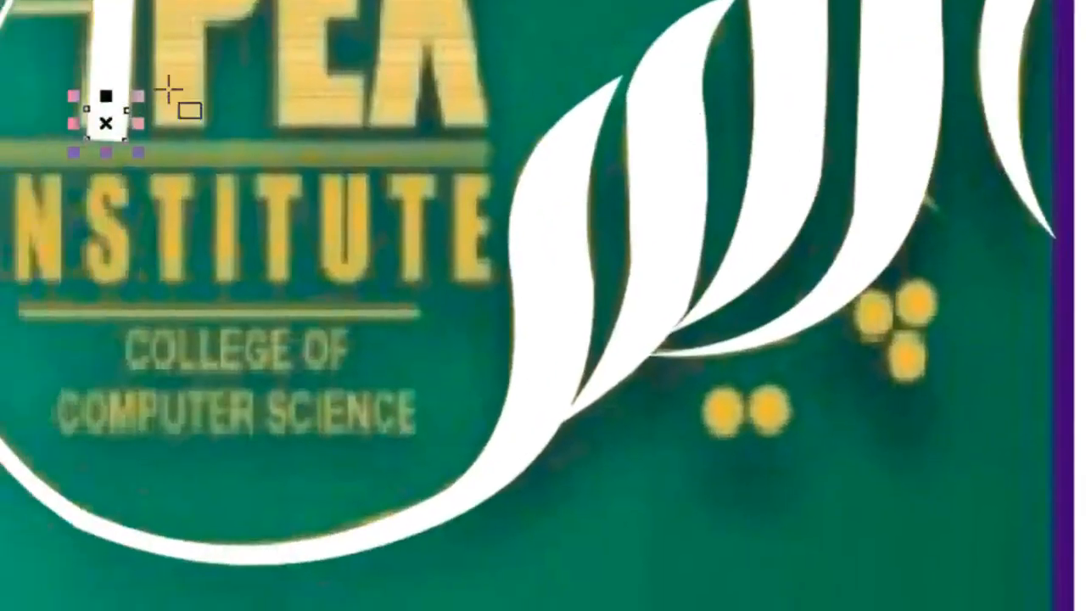
left_click(181, 92)
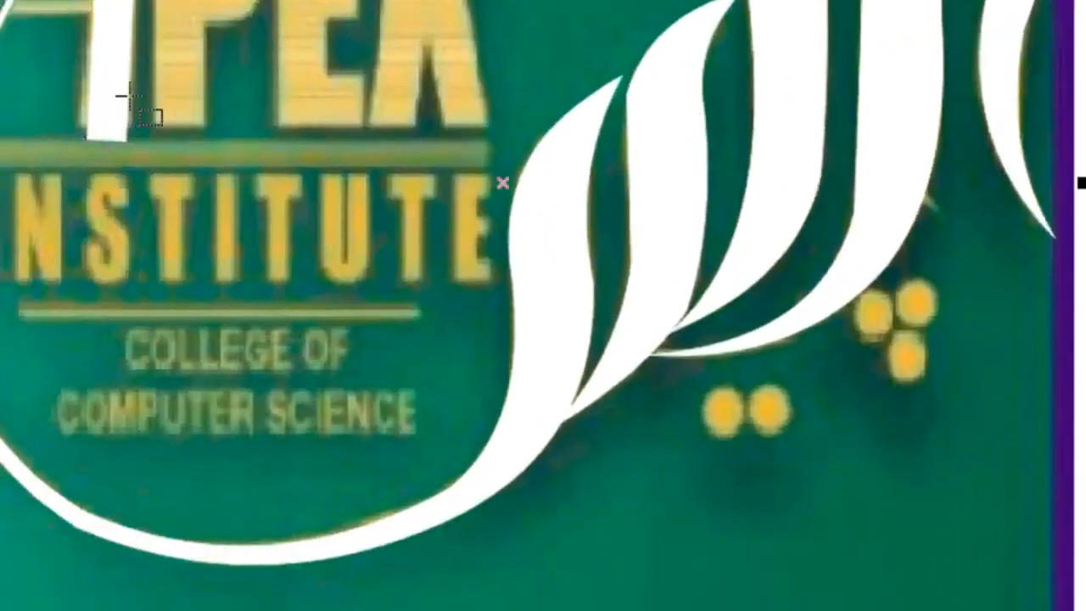
Move the small white rectangle up so it just covers the stem's rounded end and lines up with both stem edges.
left_click(113, 125)
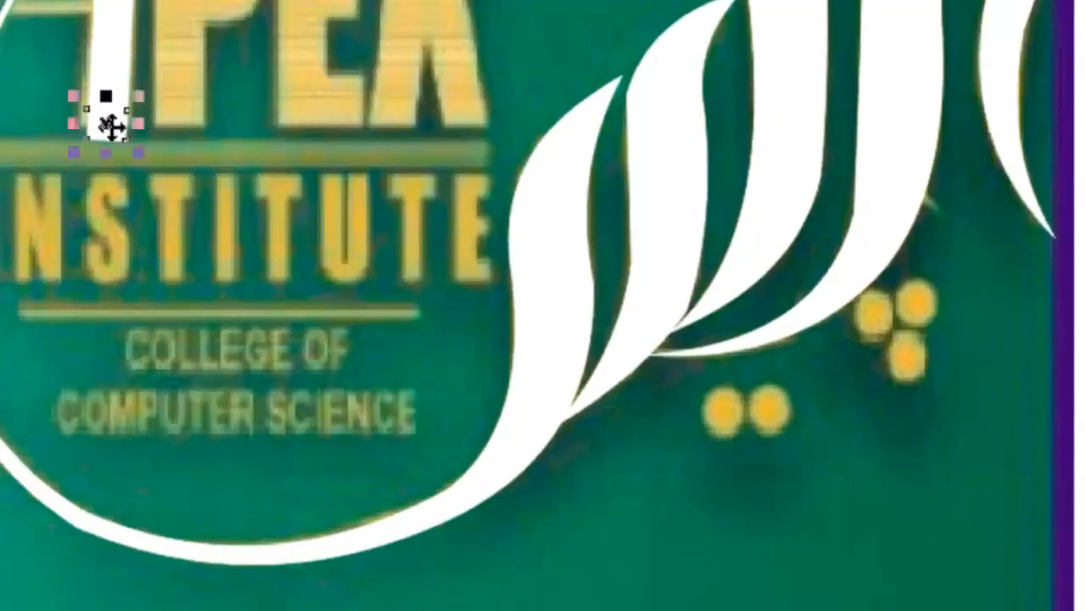
left_click_drag(111, 127, 107, 109)
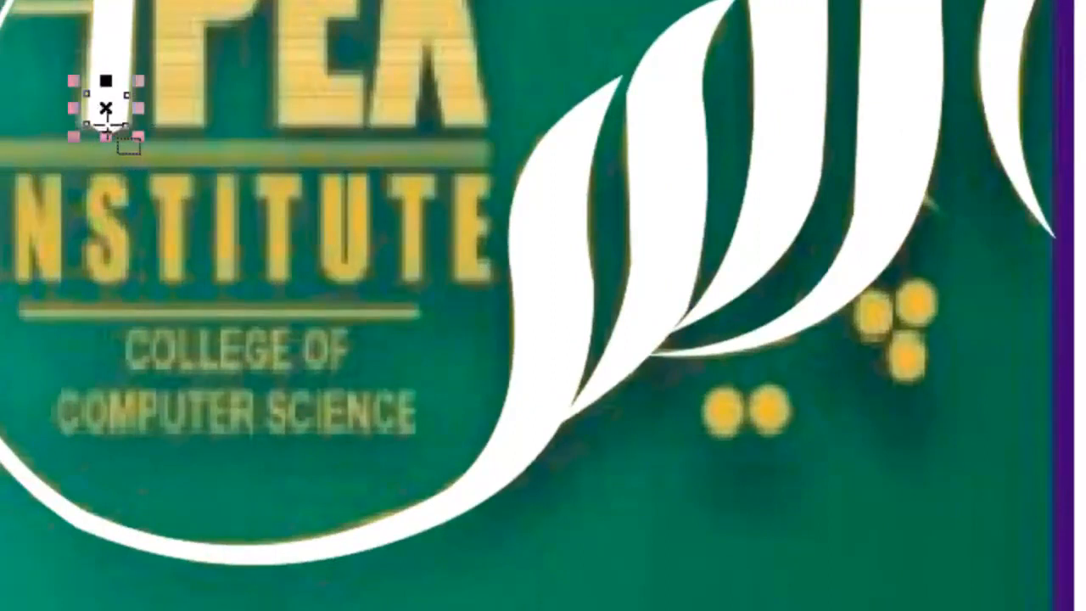
key("F3")
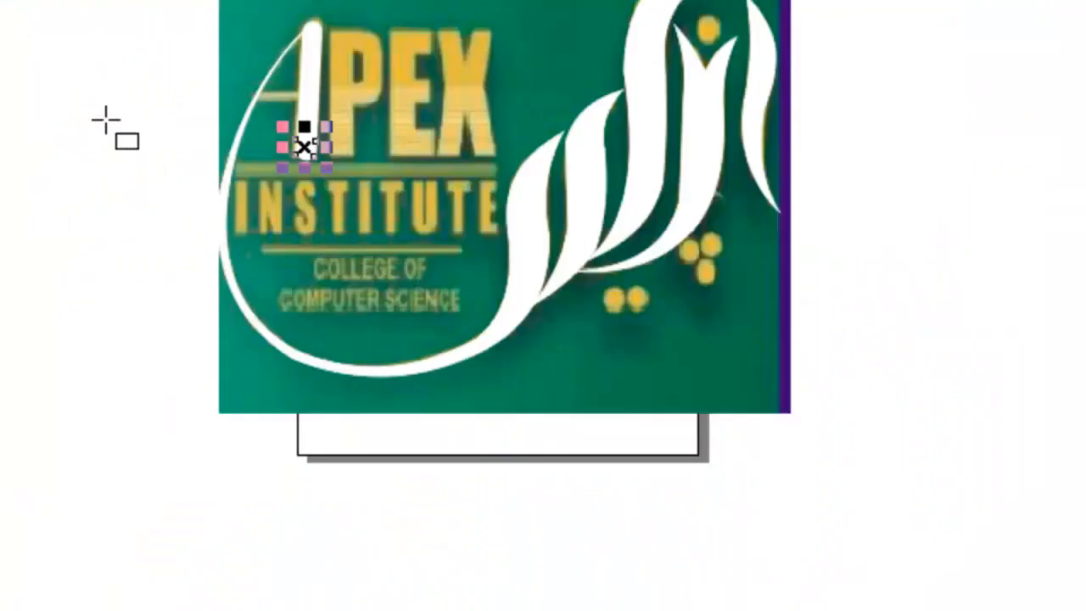
key("z")
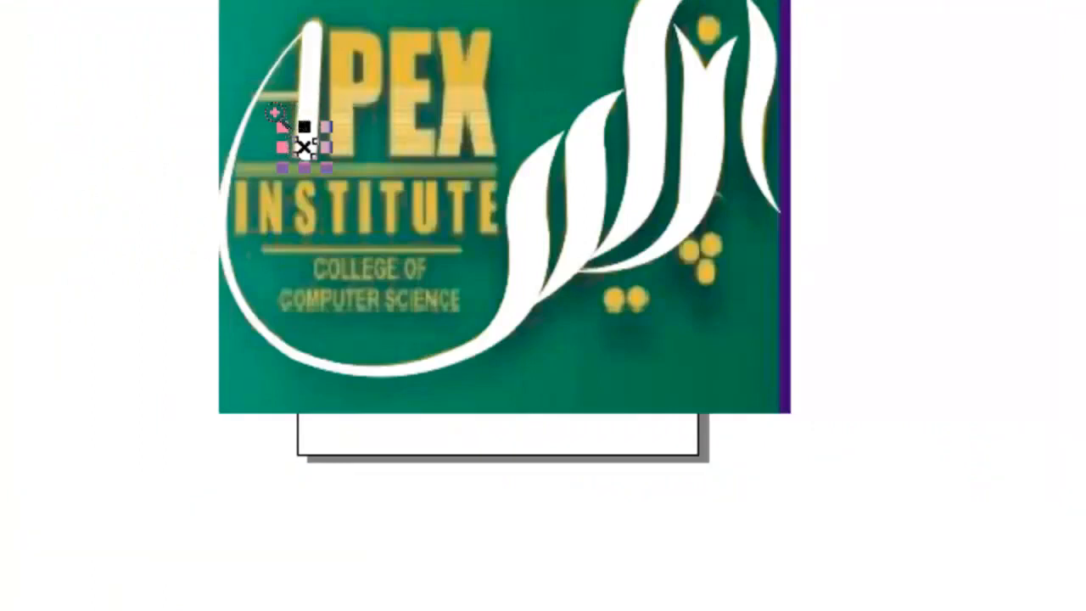
left_click_drag(278, 114, 348, 187)
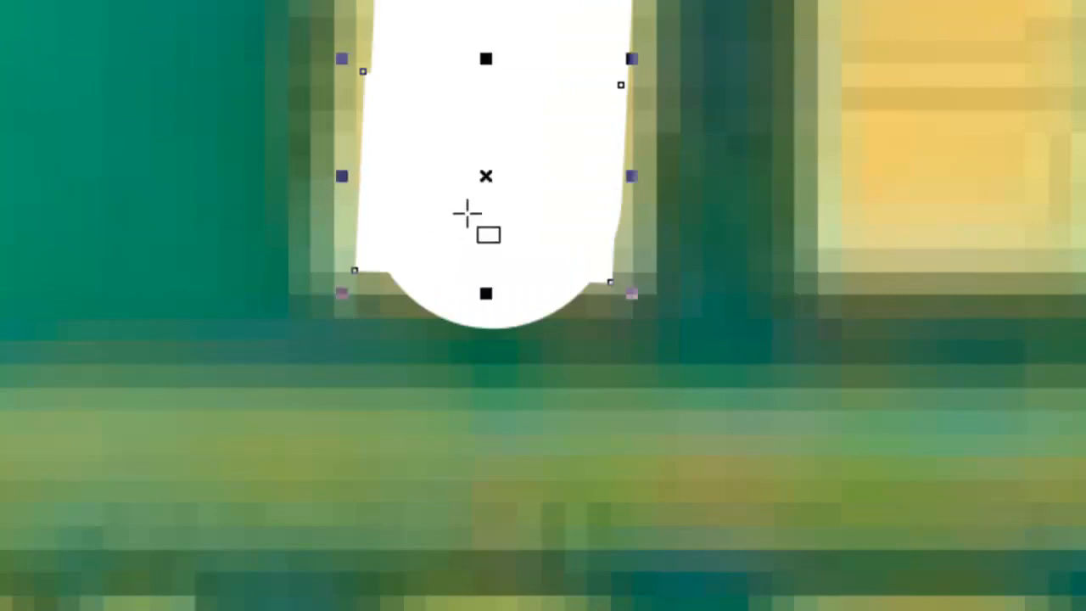
left_click(485, 182)
left_click_drag(485, 181, 482, 230)
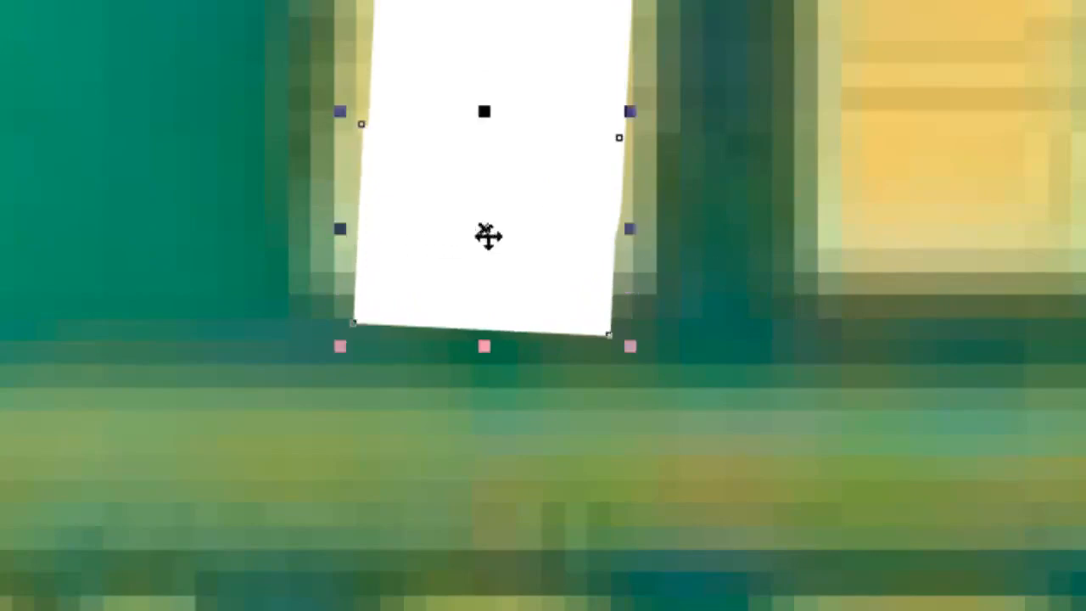
left_click_drag(487, 236, 496, 238)
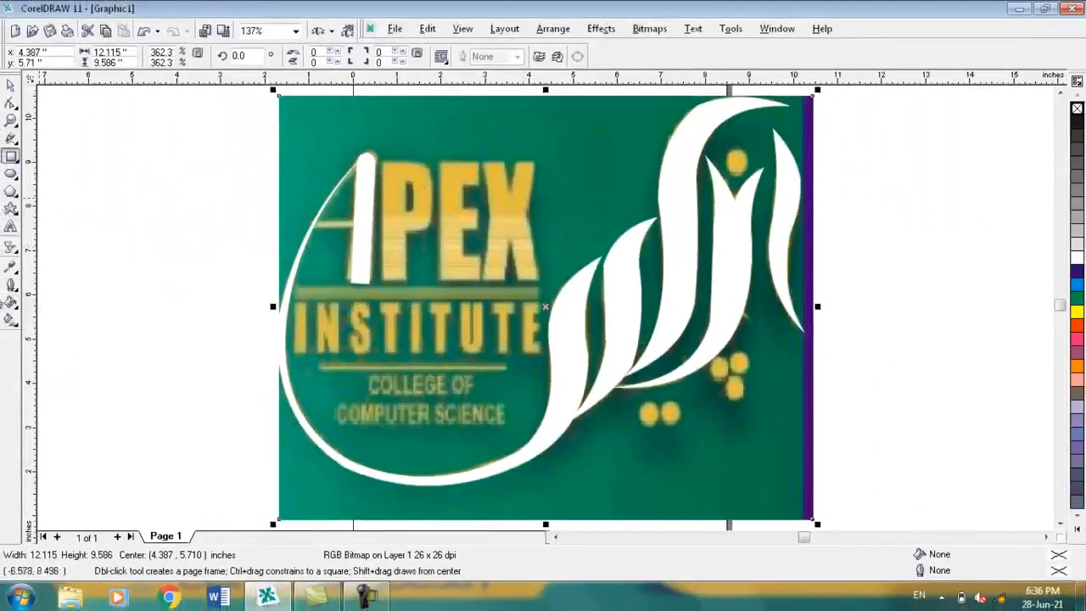
Add the artistic text "pex" over the bitmap's PEX lettering and change its case to uppercase.
left_click(6, 231)
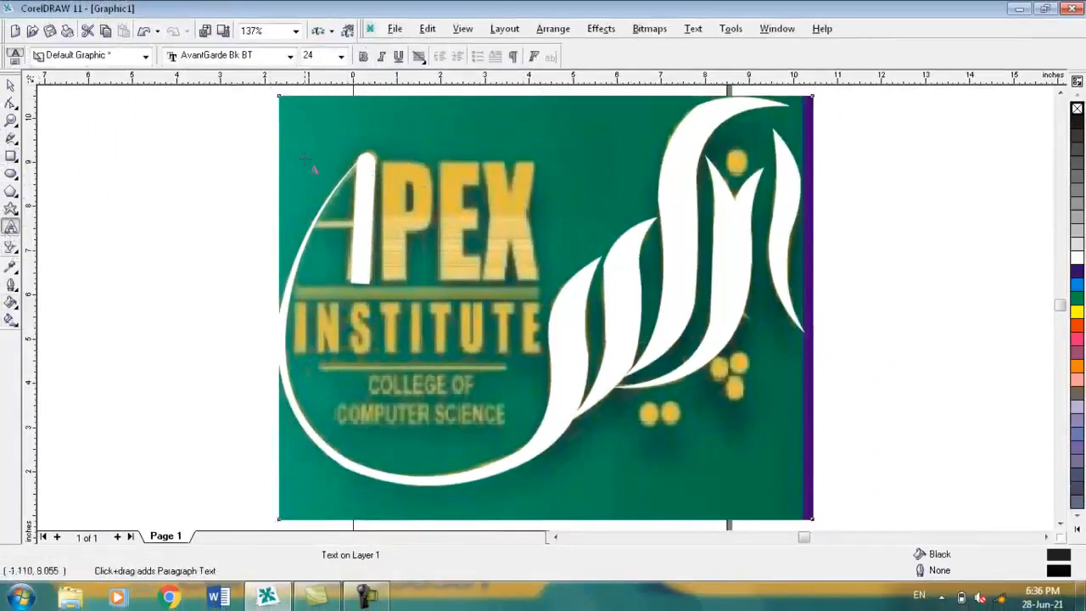
left_click(416, 200)
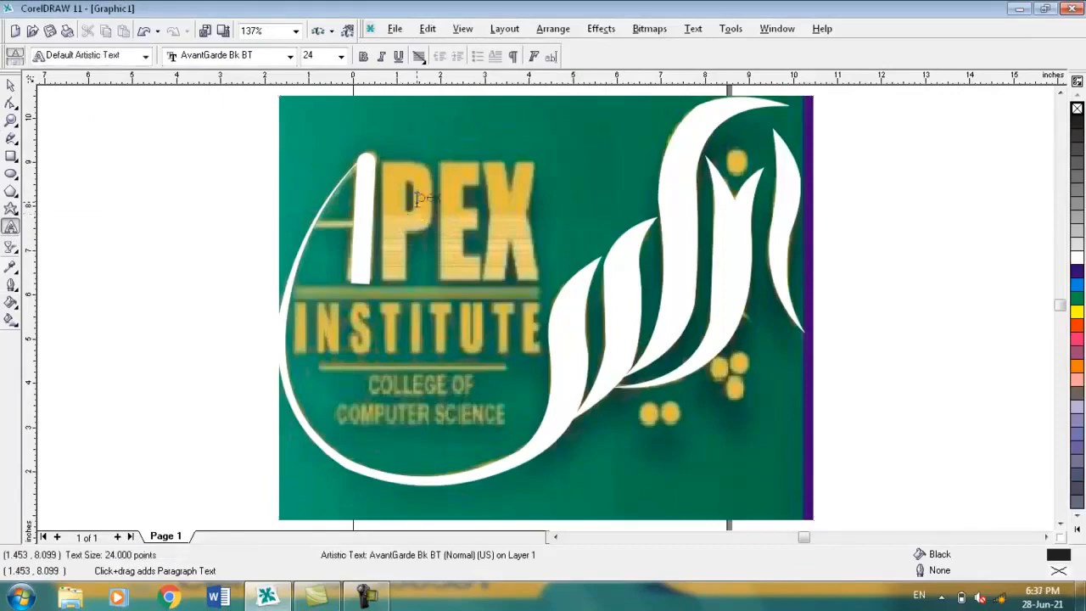
key("ctrl+a")
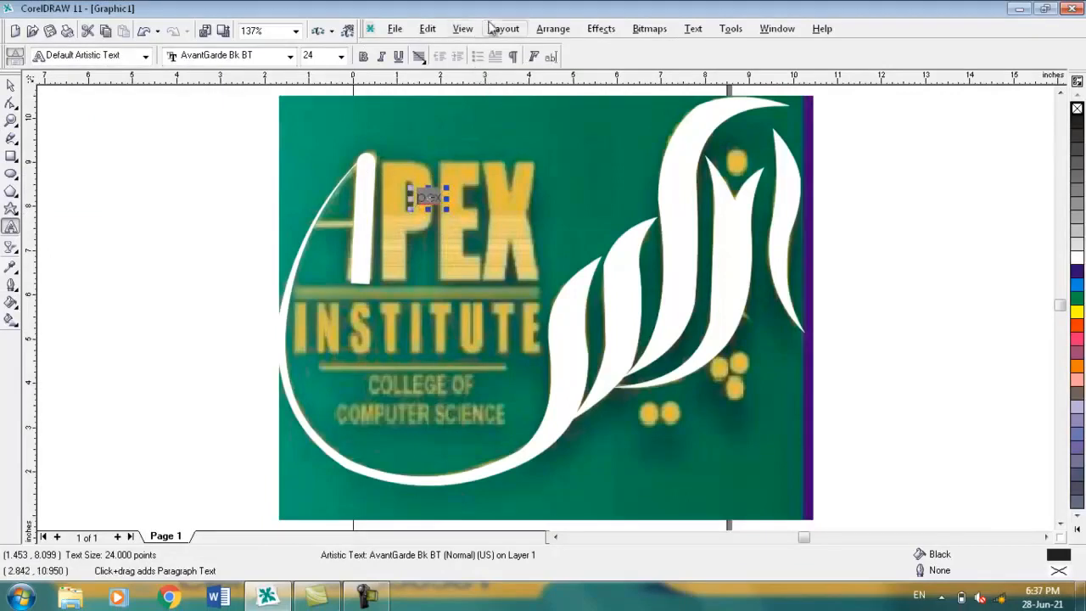
left_click(693, 29)
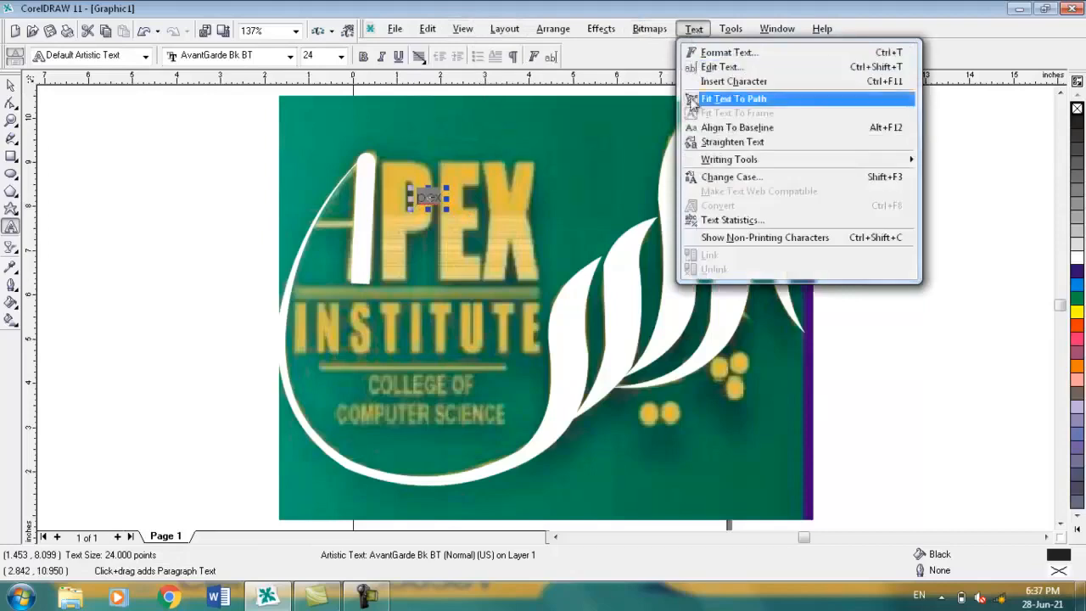
left_click(724, 182)
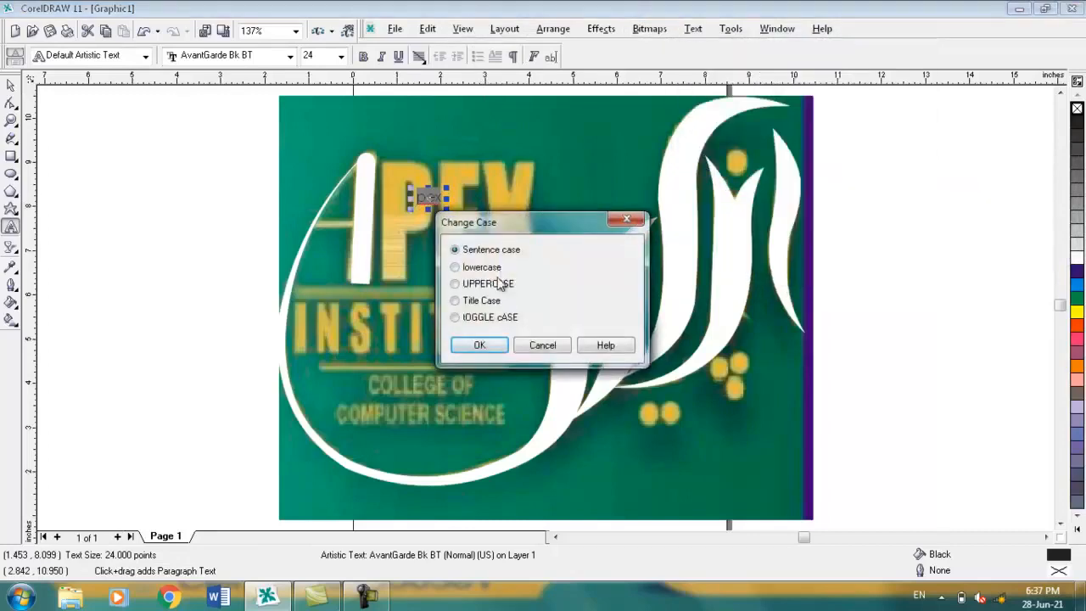
left_click(479, 344)
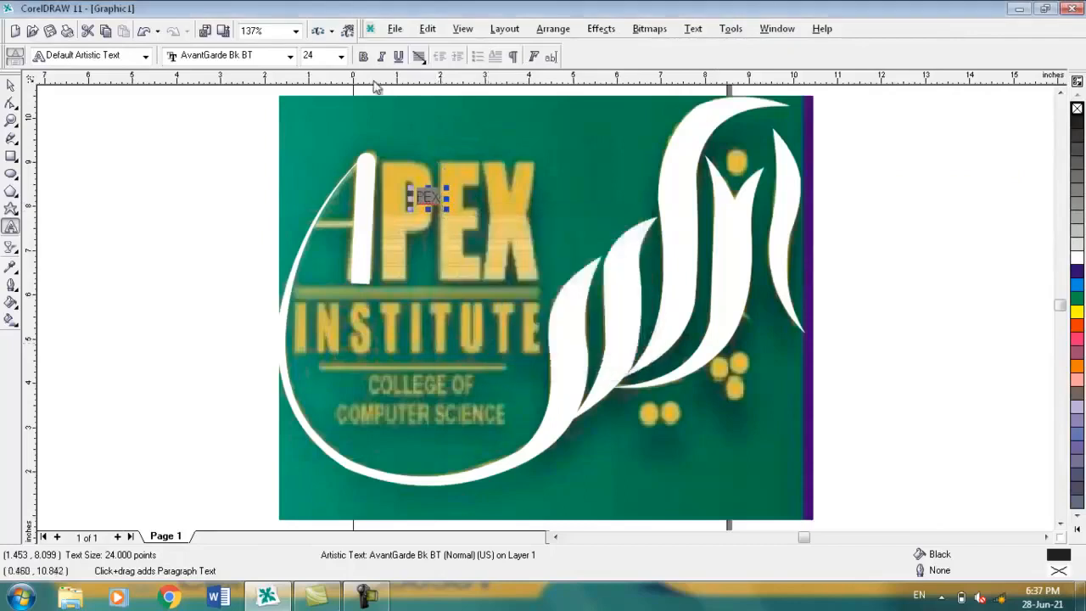
Make the PEX text bold at 150 points and move it onto the bitmap's PEX letters.
left_click(370, 54)
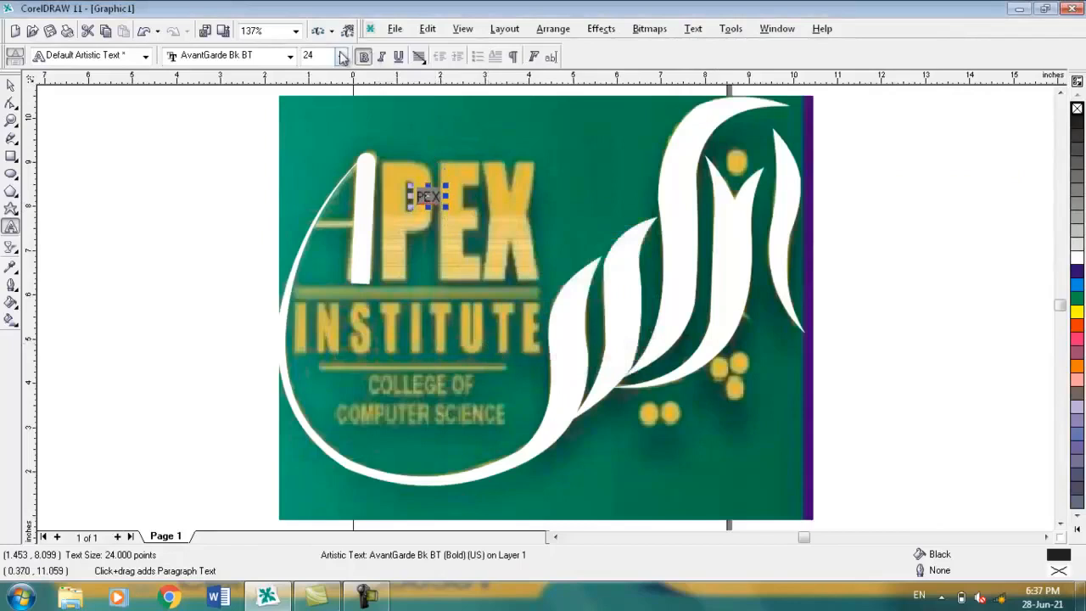
left_click(340, 56)
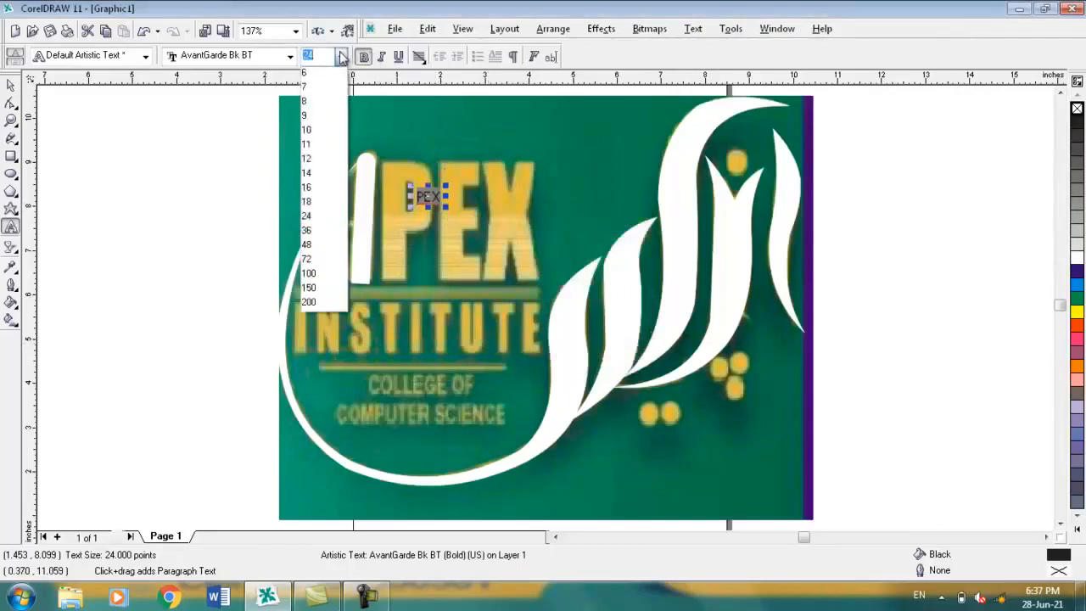
left_click(336, 289)
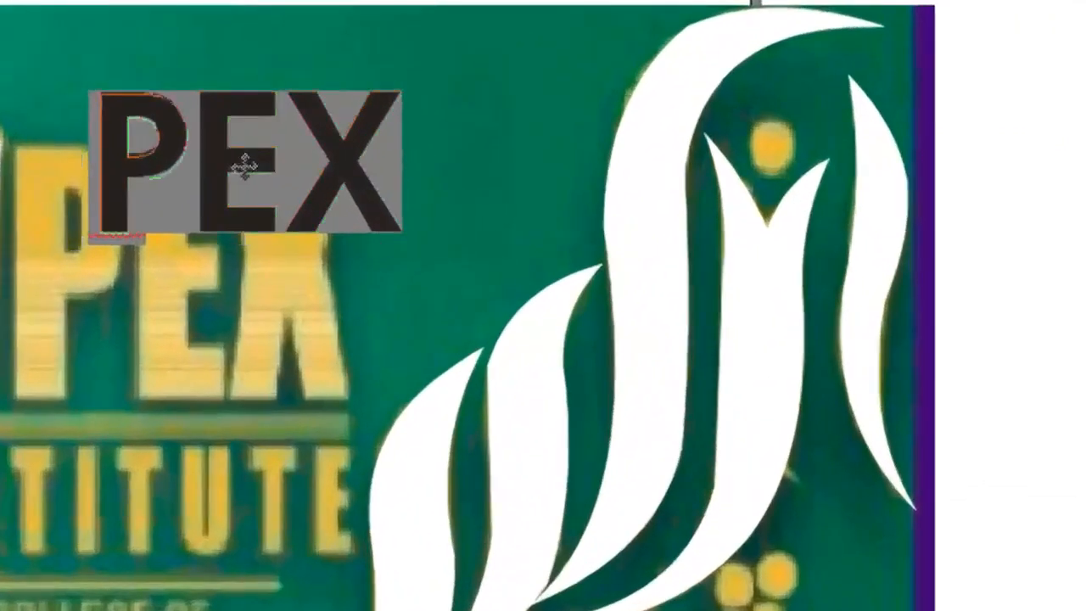
left_click_drag(463, 173, 446, 235)
left_click_drag(172, 296, 165, 332)
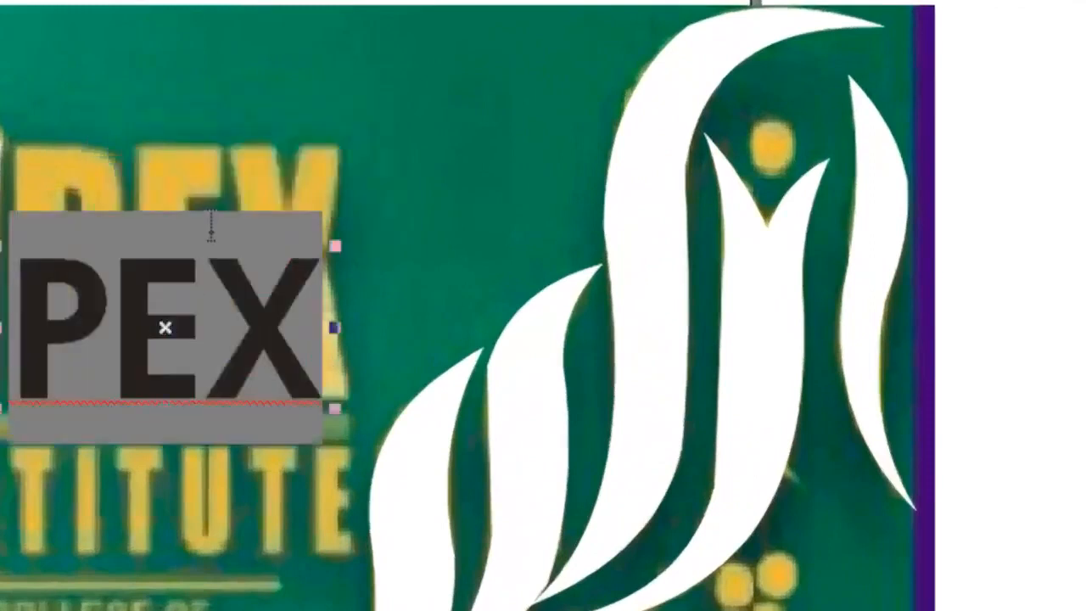
Stretch the PEX text to the height and width of the bitmap's letters and fill it with white.
left_click(254, 162)
left_click(165, 262)
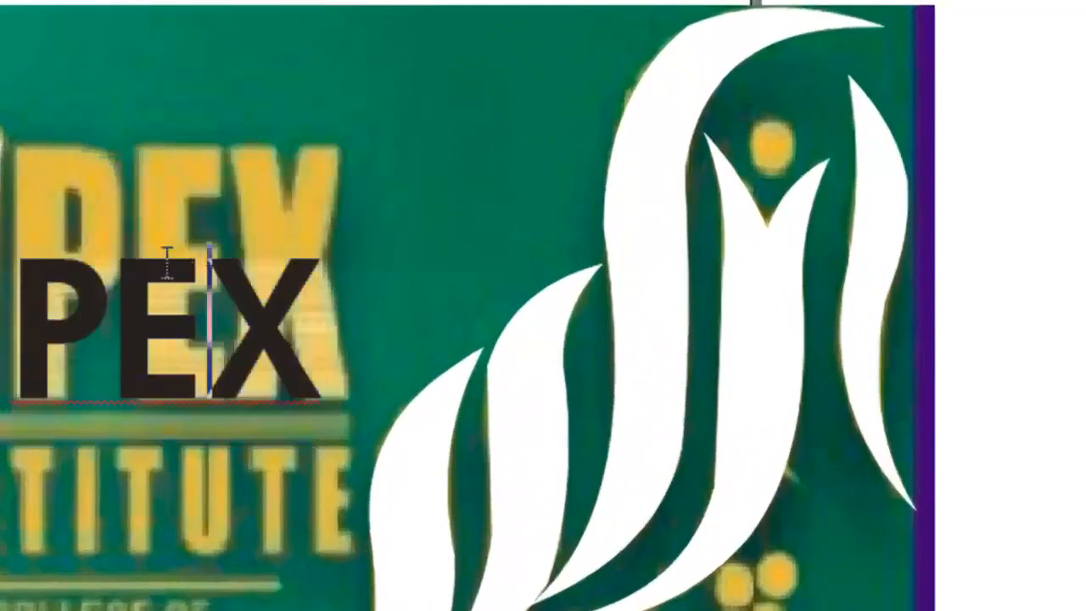
left_click_drag(160, 235, 174, 126)
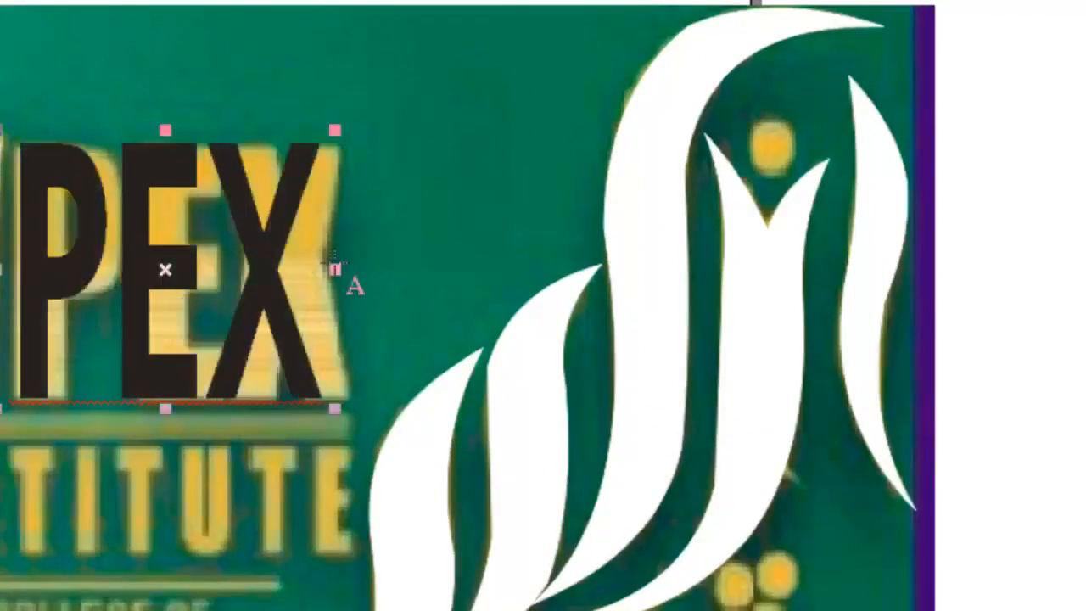
left_click_drag(335, 269, 351, 269)
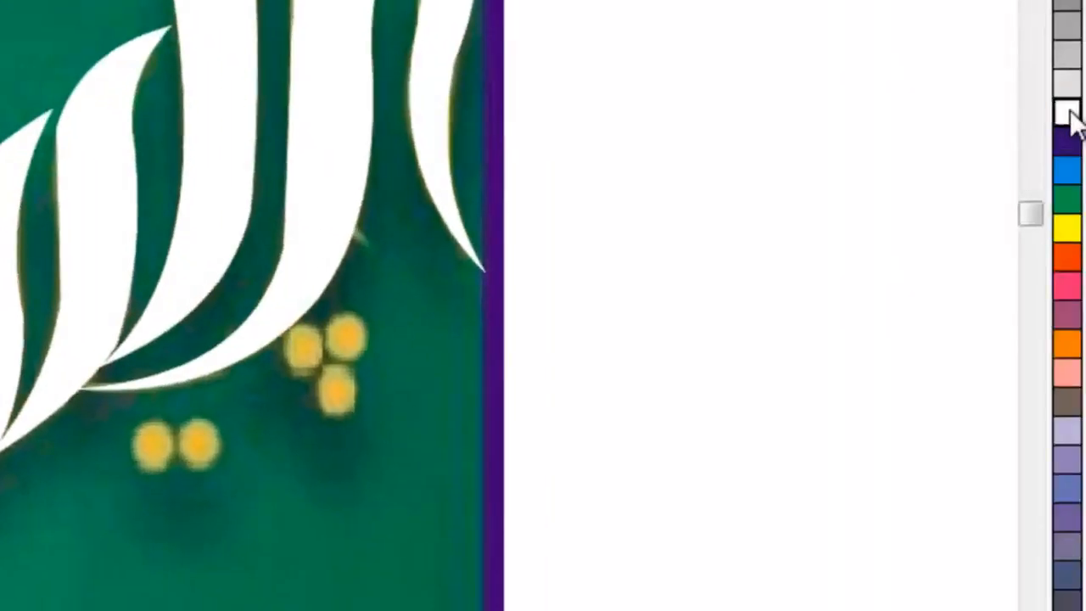
left_click(1067, 113)
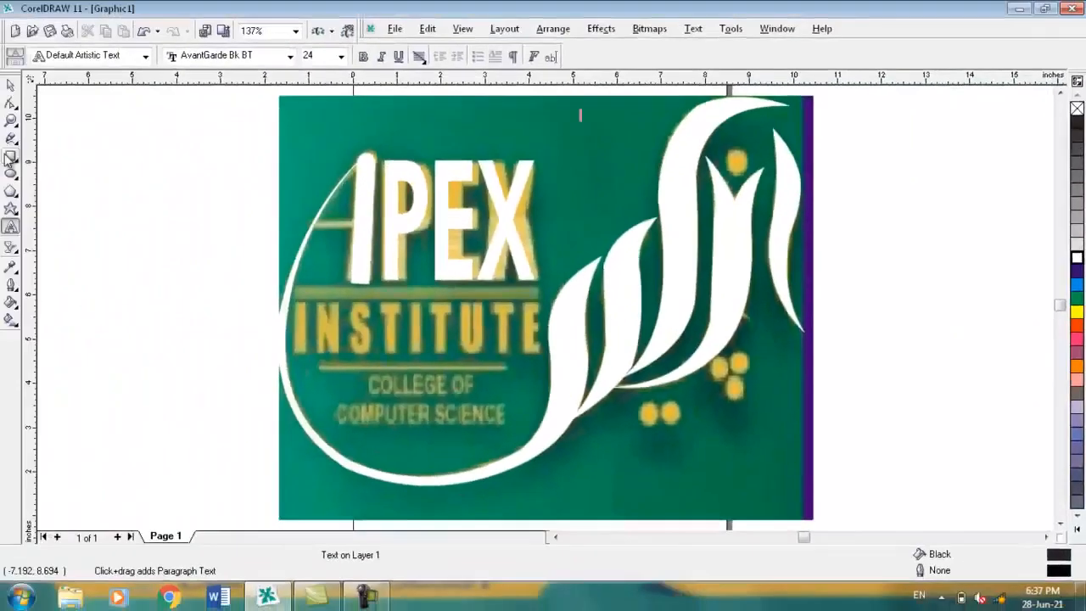
Draw a rectangle about 0.87 by 0.14 inches as the A's crossbar, filled with white and without an outline.
left_click(11, 156)
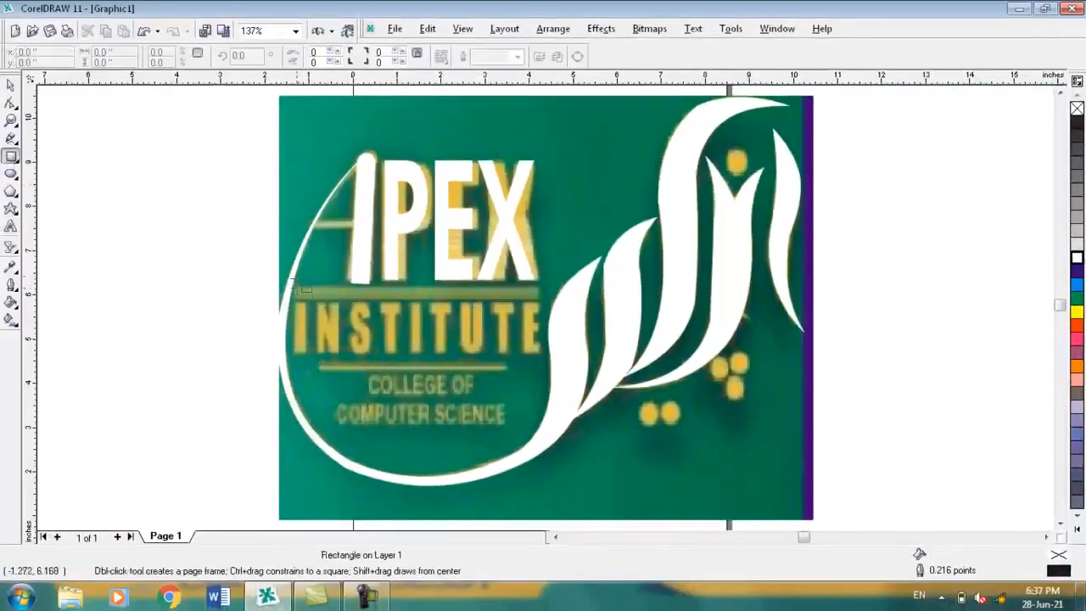
left_click_drag(315, 222, 355, 229)
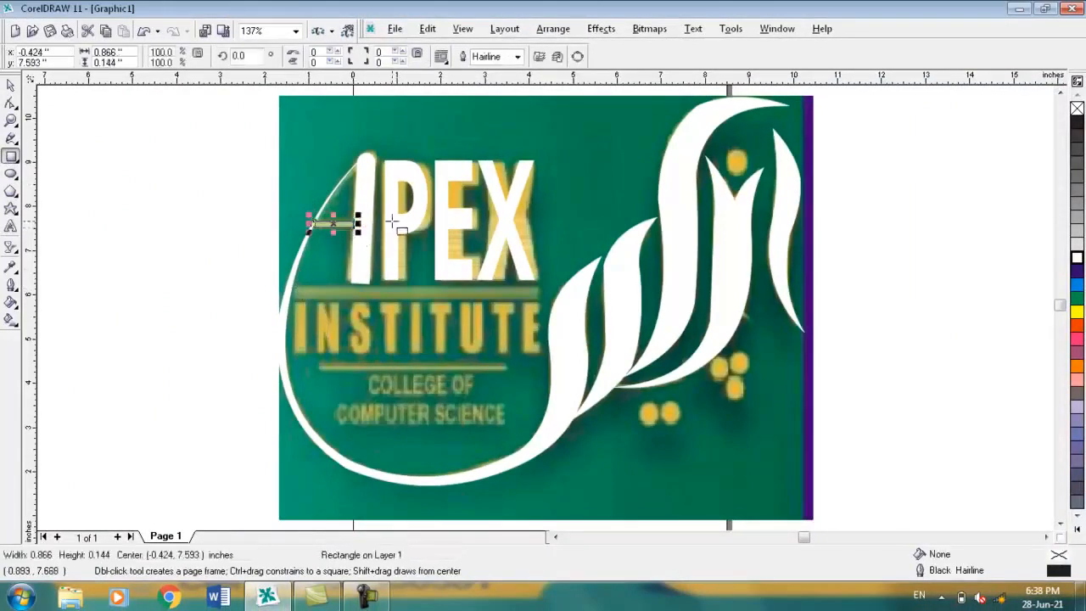
left_click(1074, 261)
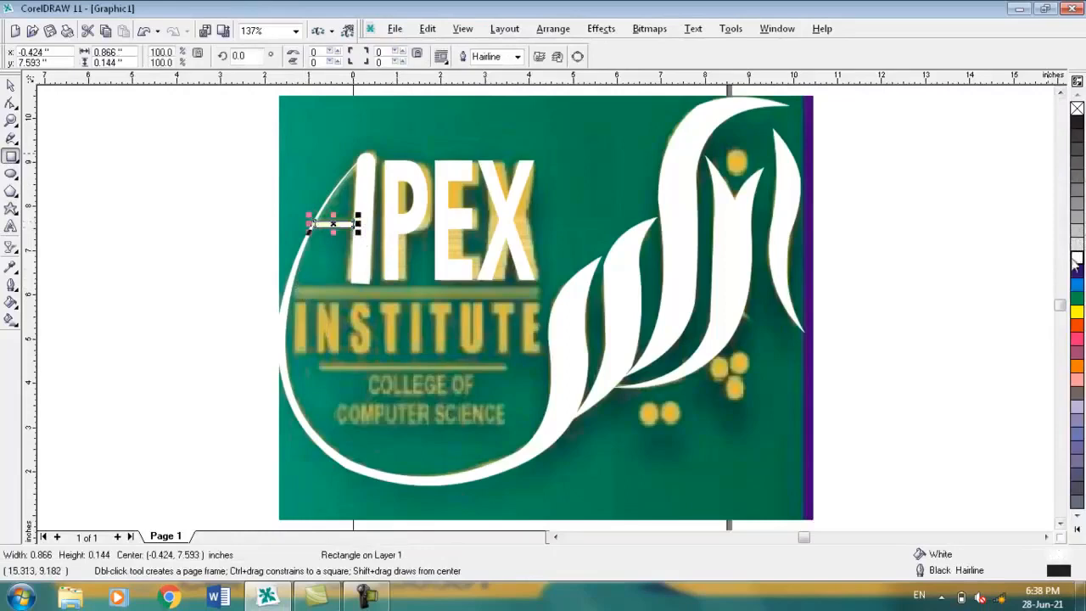
right_click(1076, 110)
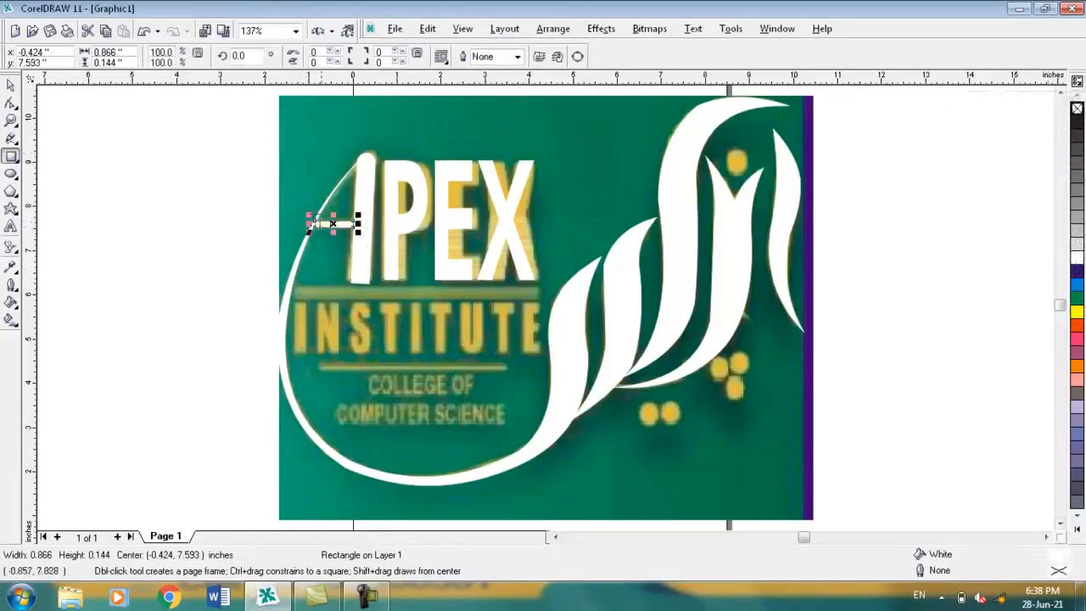
left_click_drag(331, 224, 388, 298)
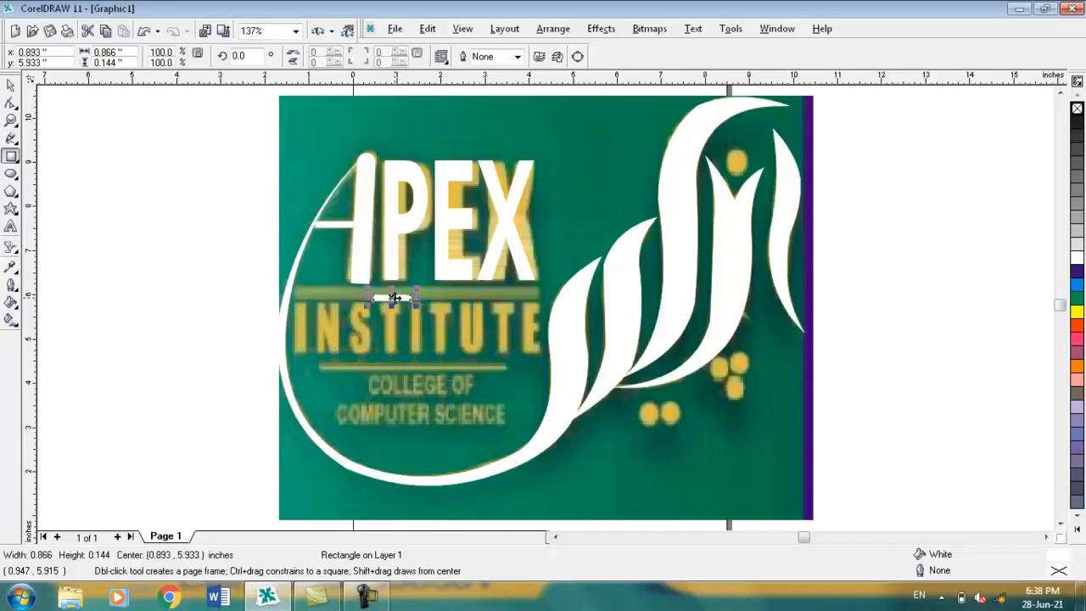
left_click(394, 298)
left_click(389, 297)
scroll(390, 298, "down", 2)
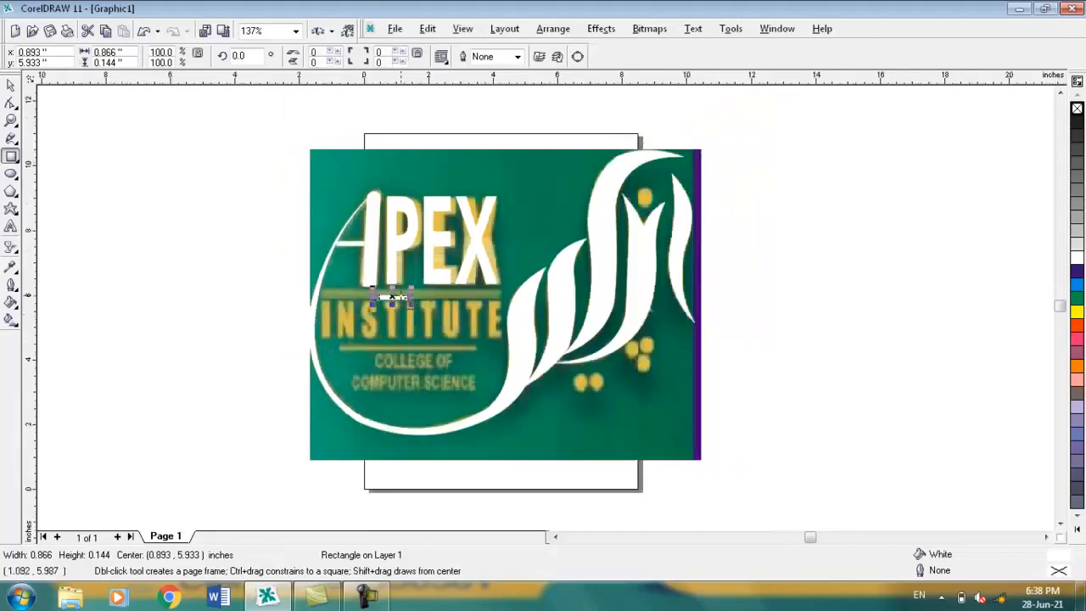
scroll(392, 298, "up", 1)
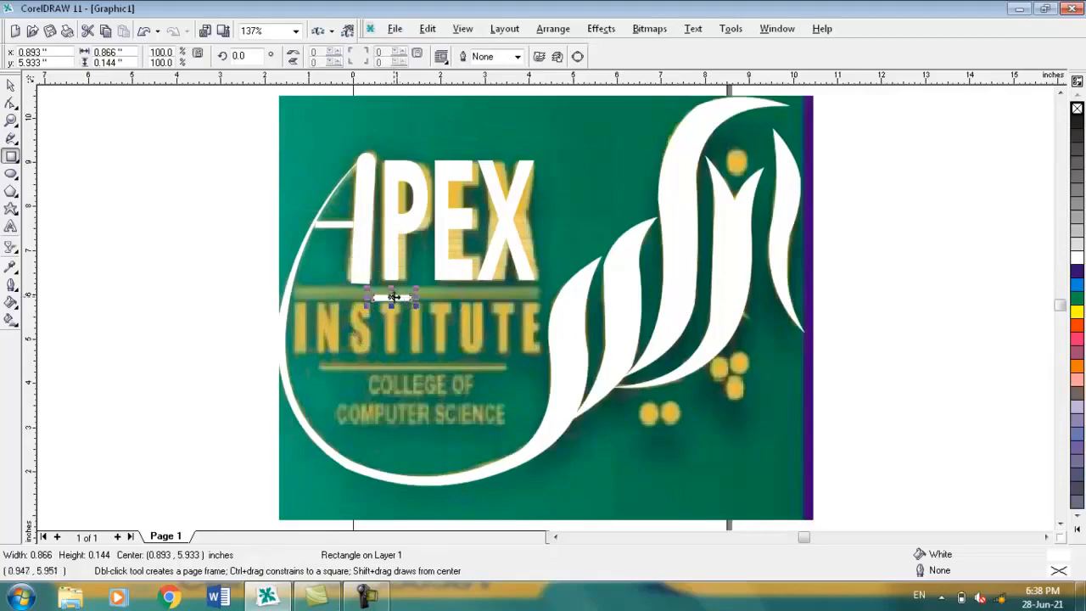
key("Delete")
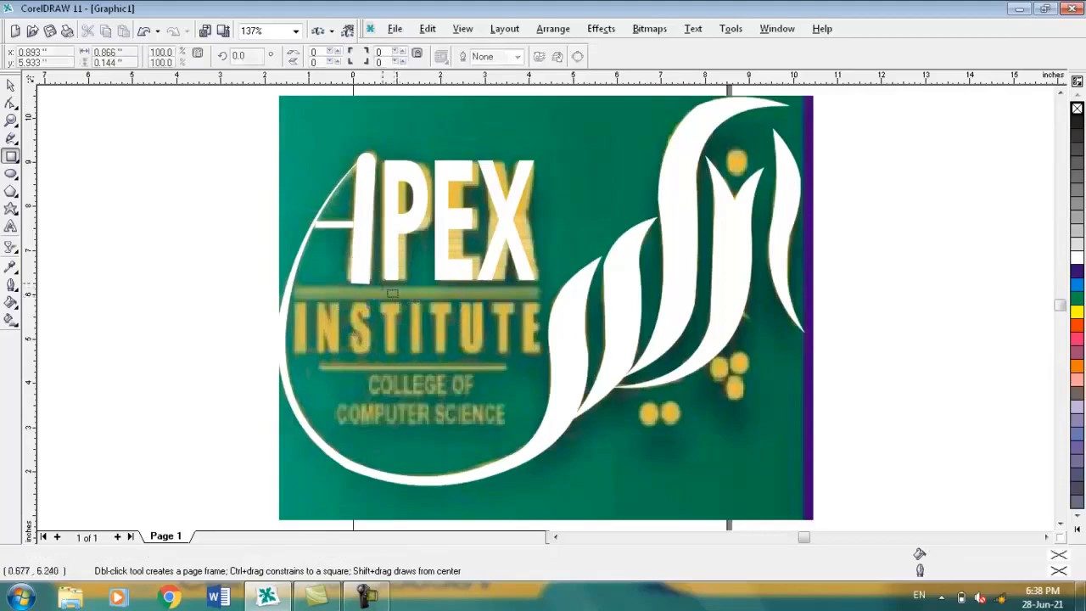
Copy the A's crossbar onto the line above INSTITUTE and resize the copy to about 5.49 by 0.2 inches.
left_click(334, 225)
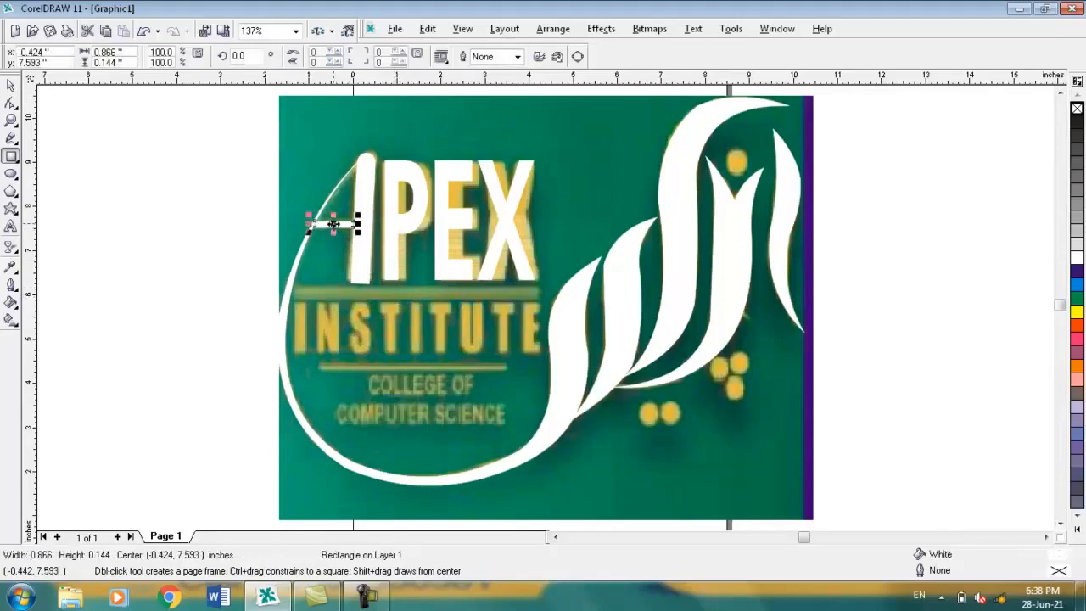
left_click_drag(333, 225, 372, 292)
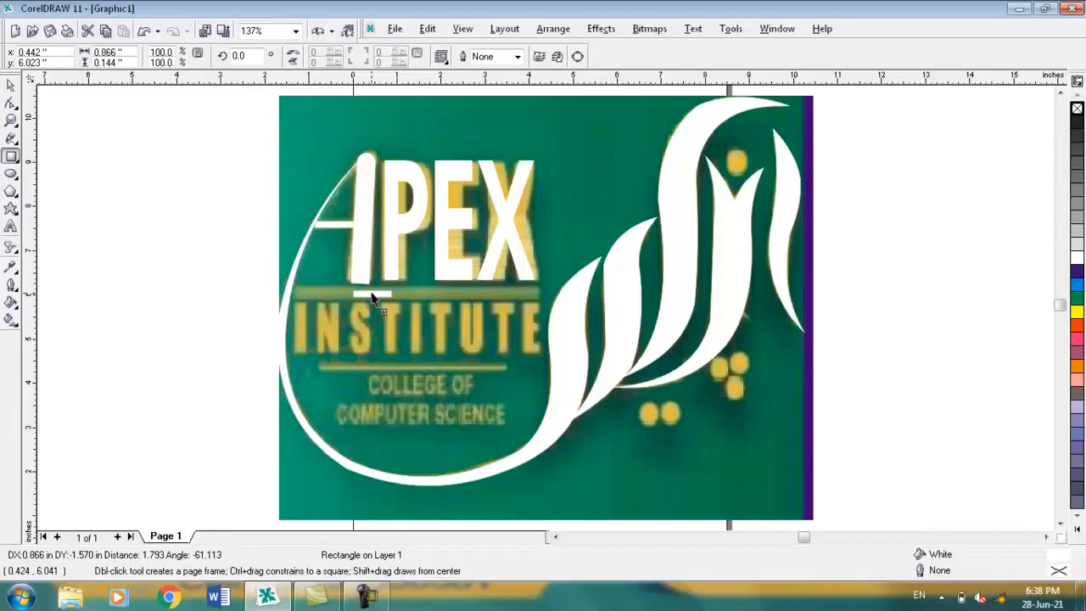
left_click(371, 297)
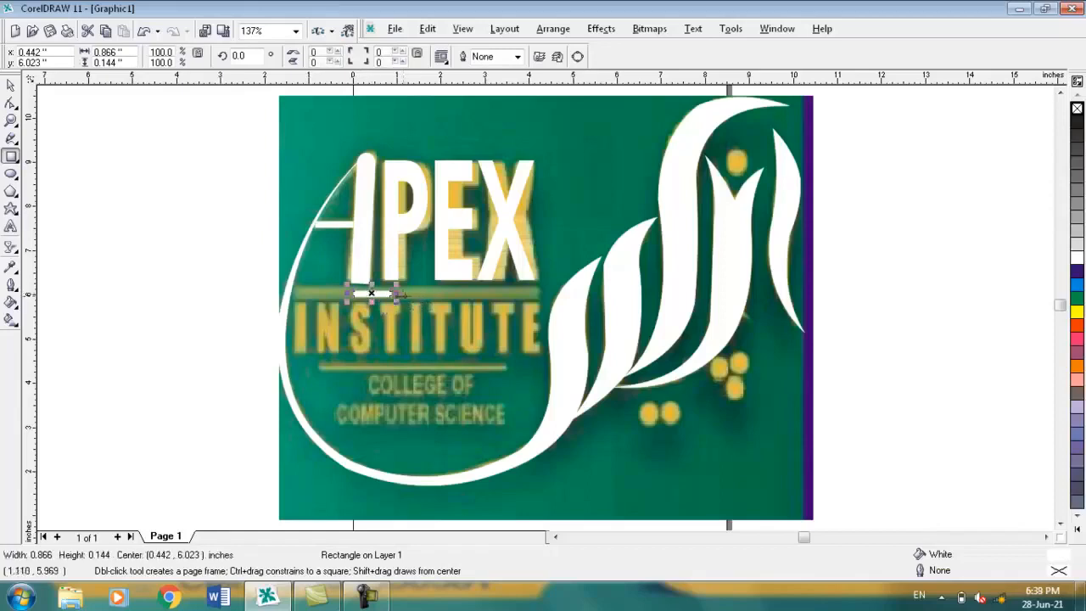
left_click_drag(399, 294, 620, 293)
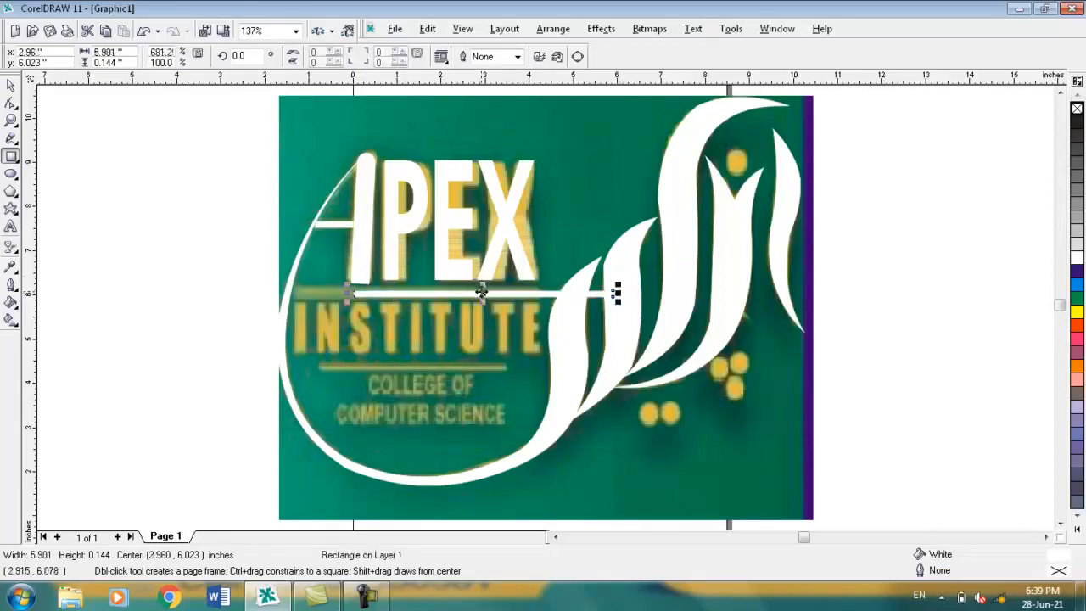
left_click_drag(481, 291, 425, 296)
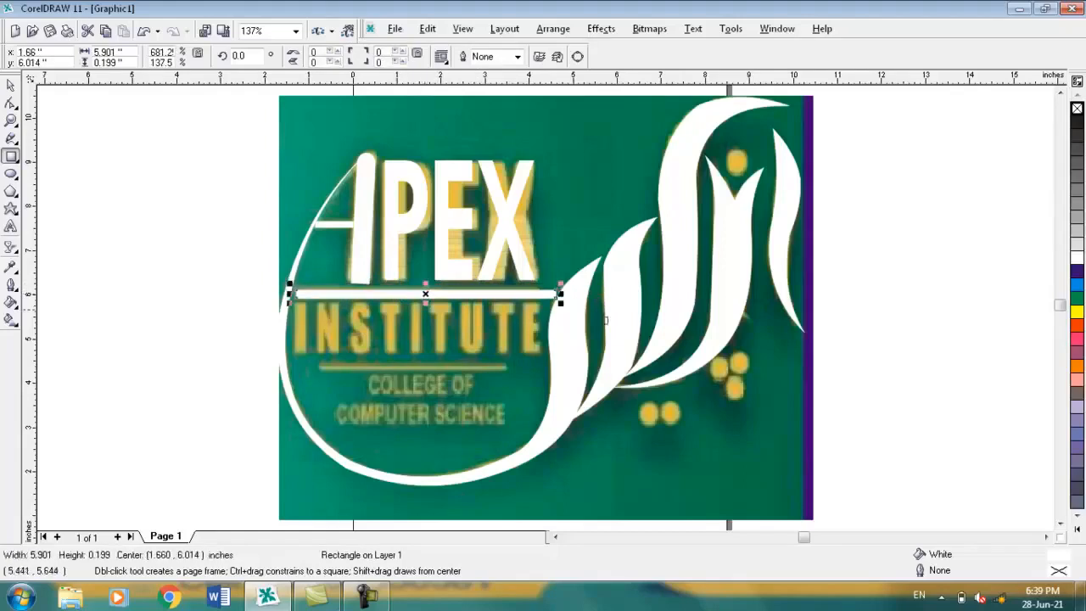
left_click_drag(560, 293, 543, 293)
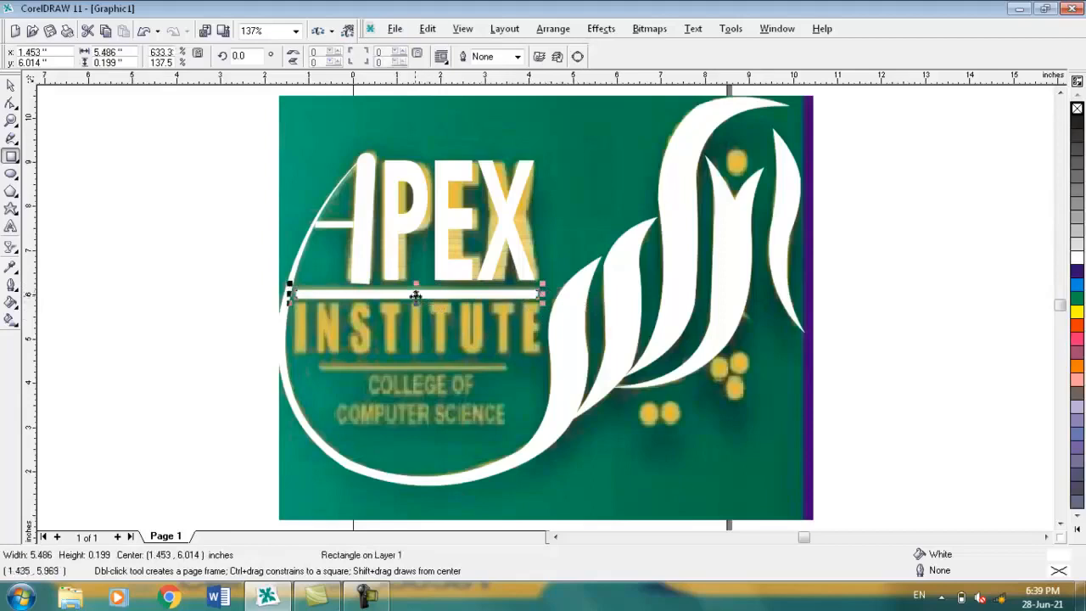
Copy the white line onto the thin line below INSTITUTE and resize the copy to about 4.06 by 0.09 inches.
left_click_drag(416, 295, 419, 357)
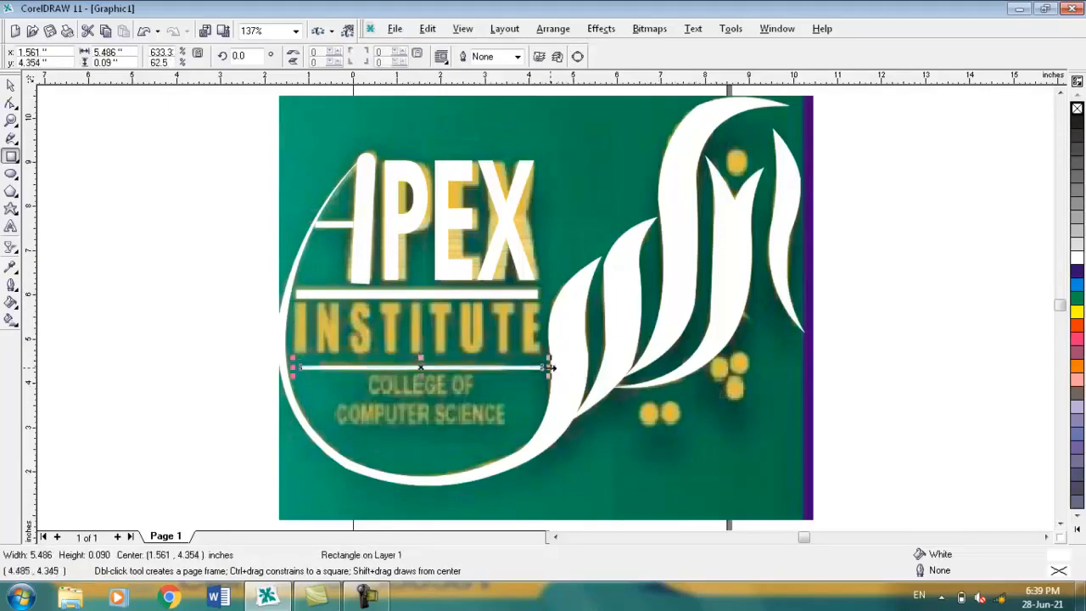
left_click_drag(547, 367, 486, 366)
left_click_drag(389, 367, 415, 367)
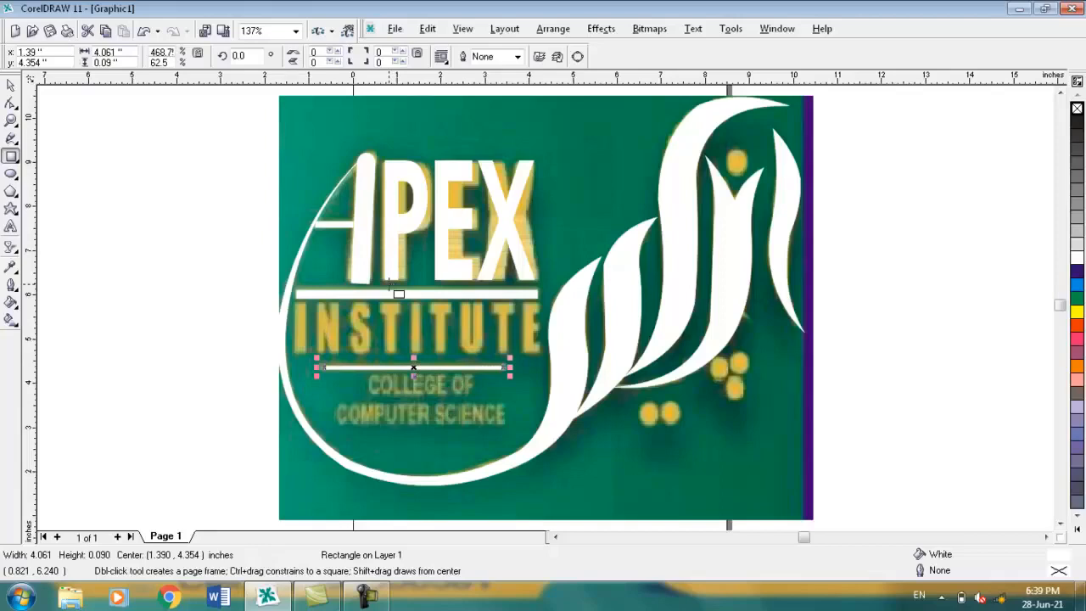
Add the artistic text "instute" over the bitmap's INSTITUTE lettering and convert it to uppercase.
key("F8")
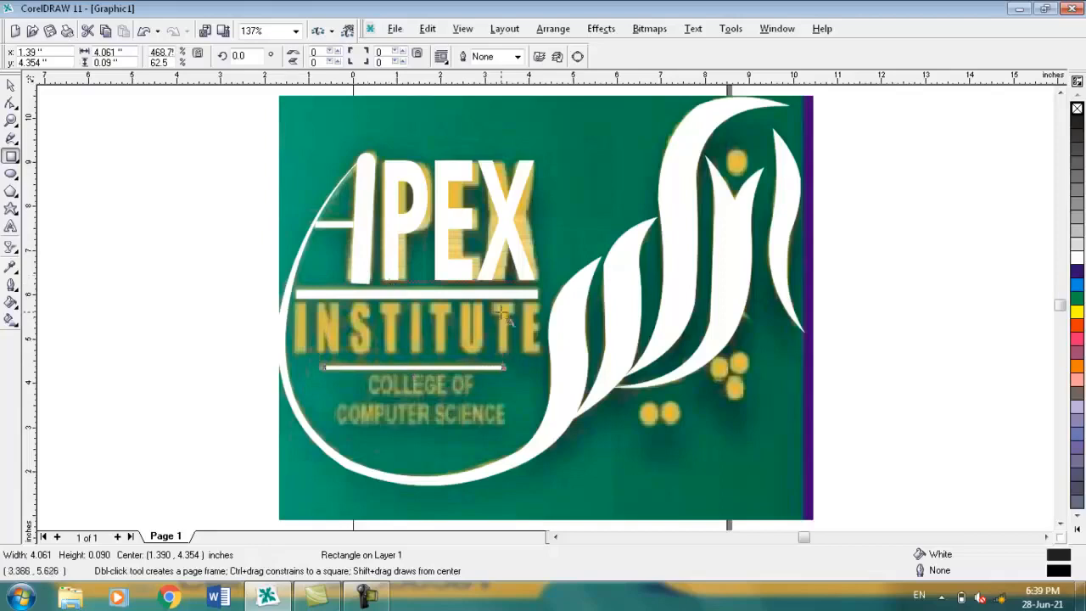
left_click(372, 320)
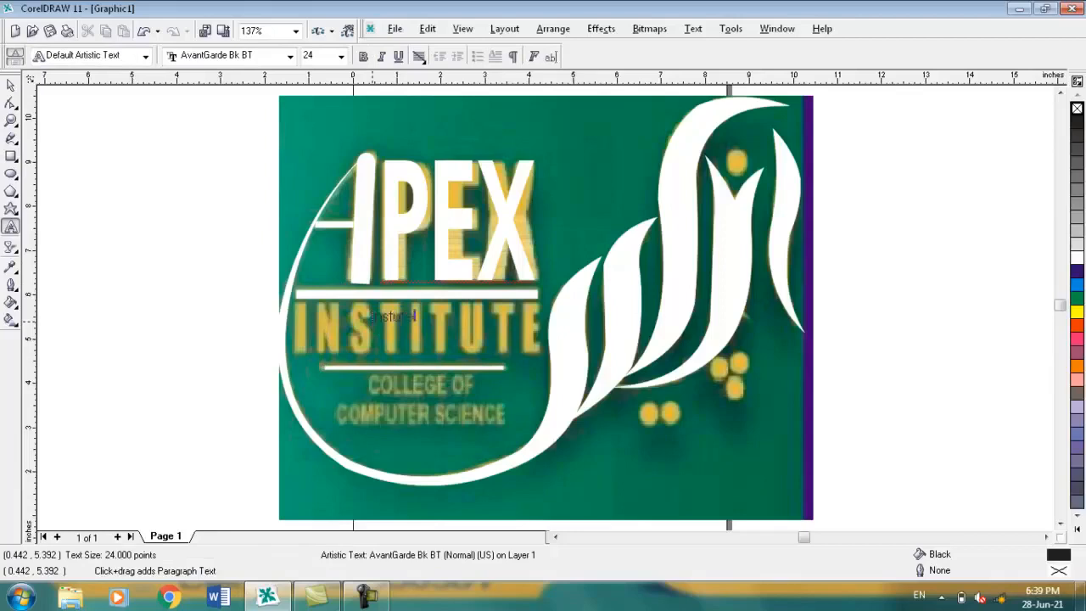
key("ctrl+a")
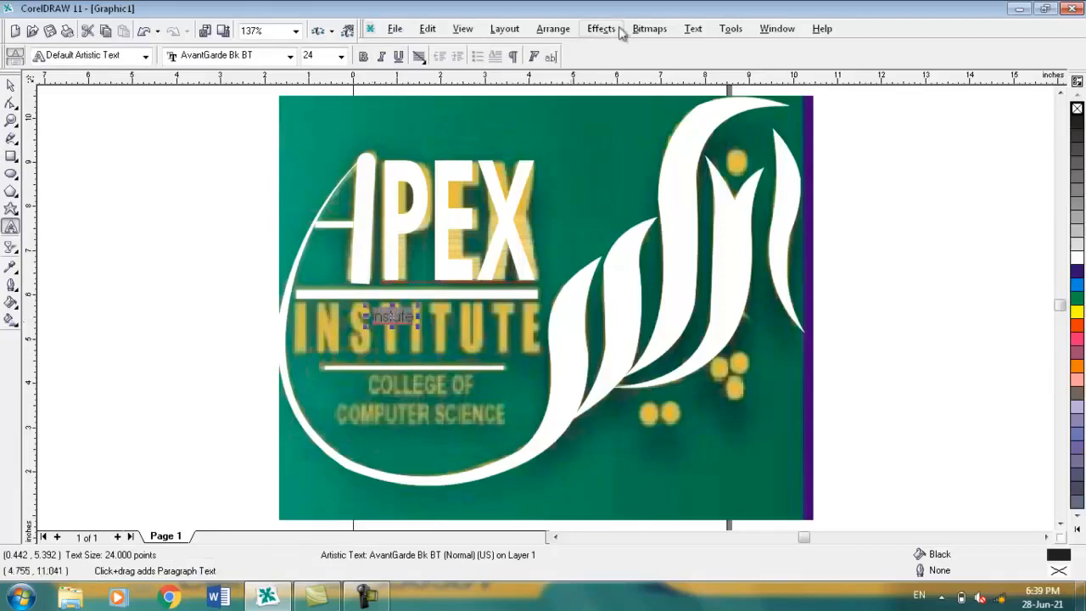
left_click(685, 30)
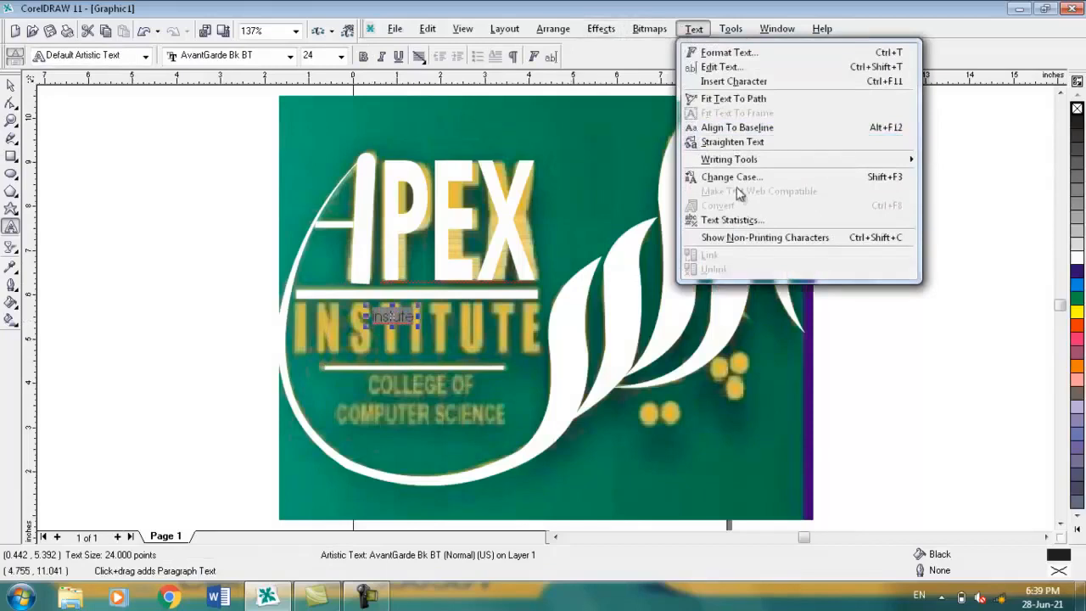
left_click(735, 179)
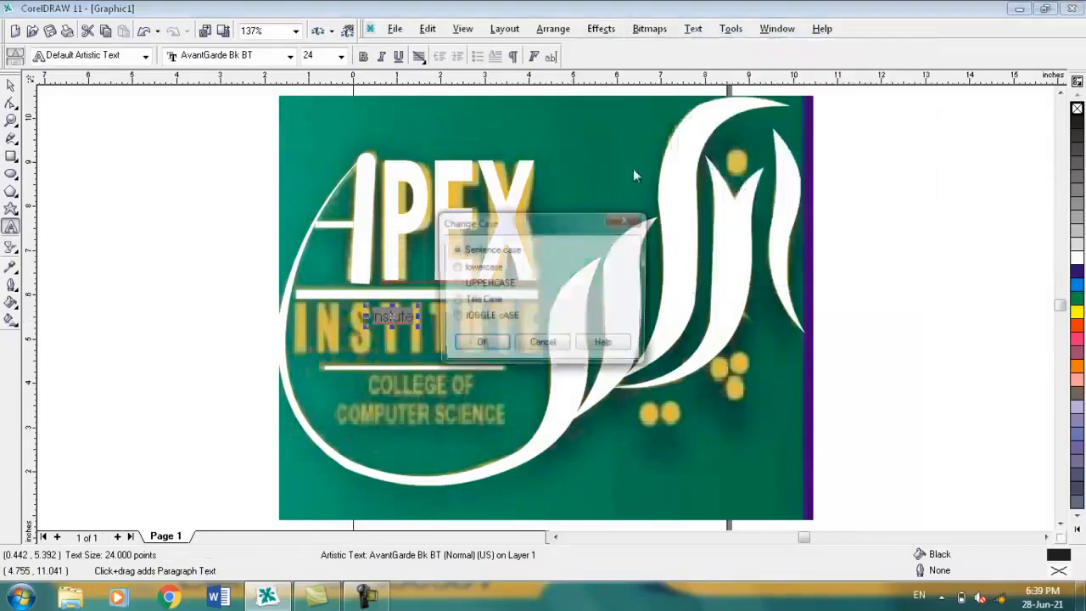
left_click(477, 288)
left_click(477, 344)
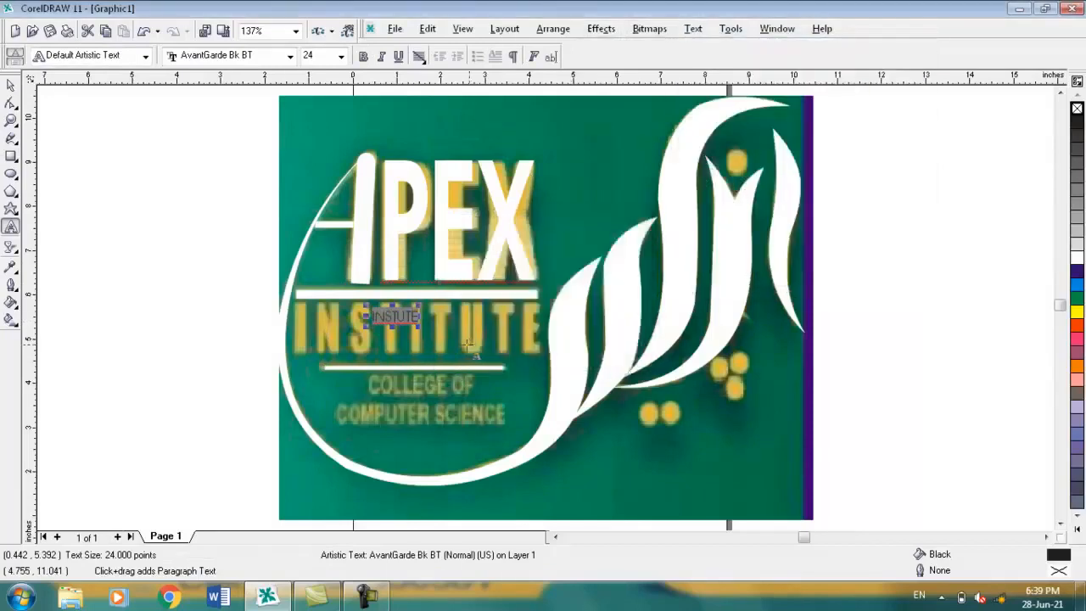
Make the INSTUTE text bold and set its font size to 72 points.
left_click(363, 56)
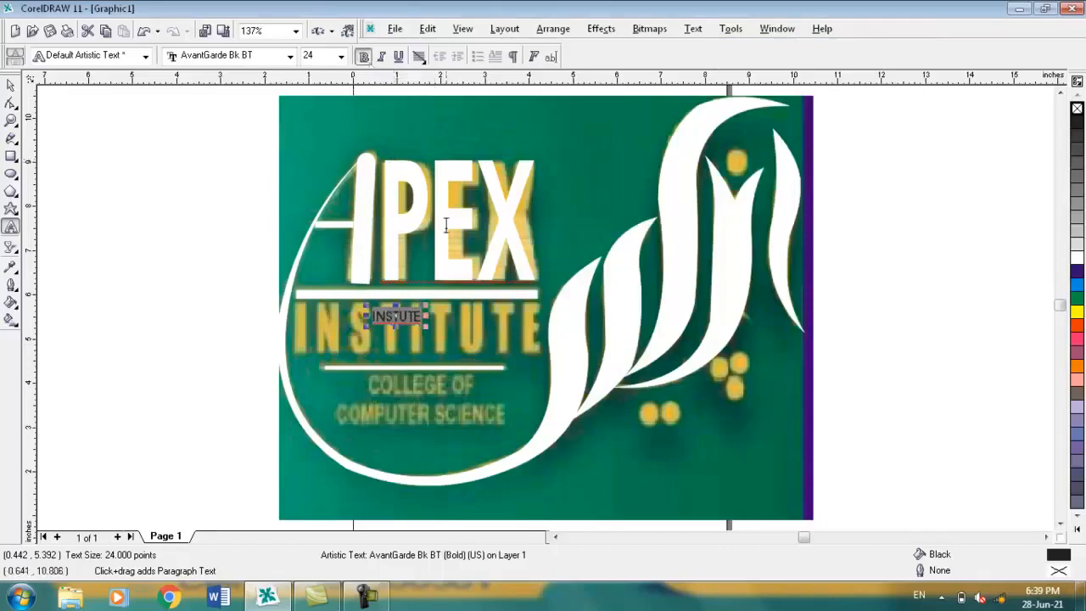
left_click(340, 56)
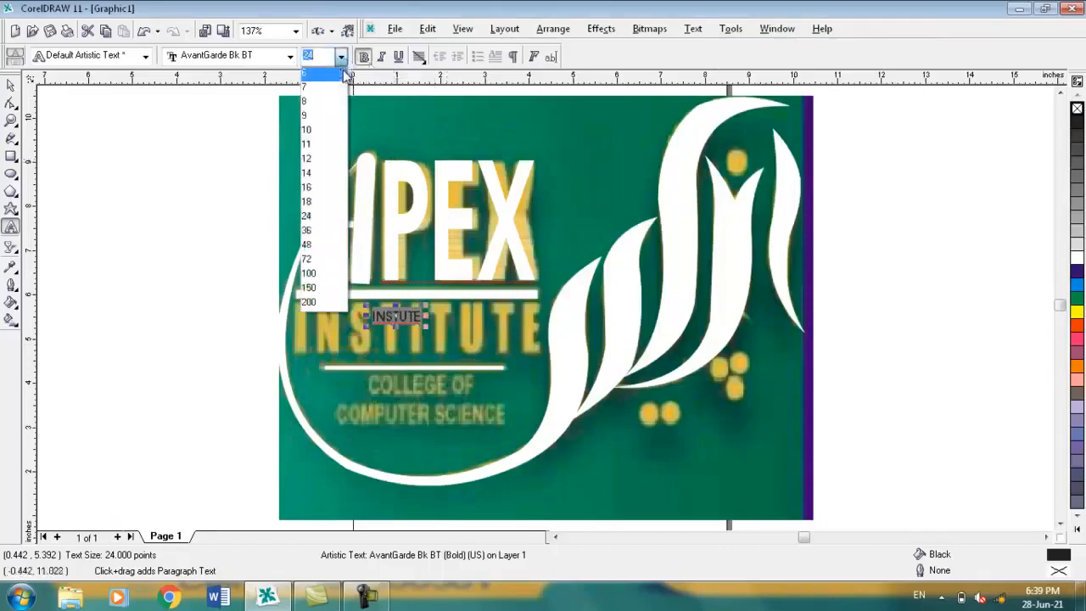
left_click(332, 260)
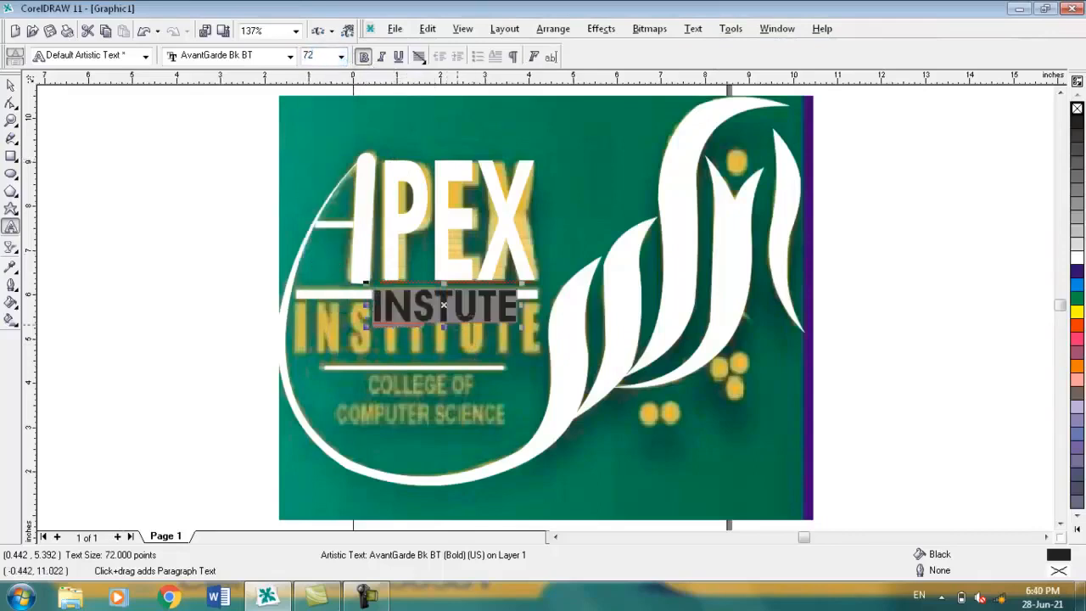
Move the INSTUTE text onto the bitmap's INSTITUTE lettering and stretch it to the same width and height.
left_click_drag(442, 305, 419, 334)
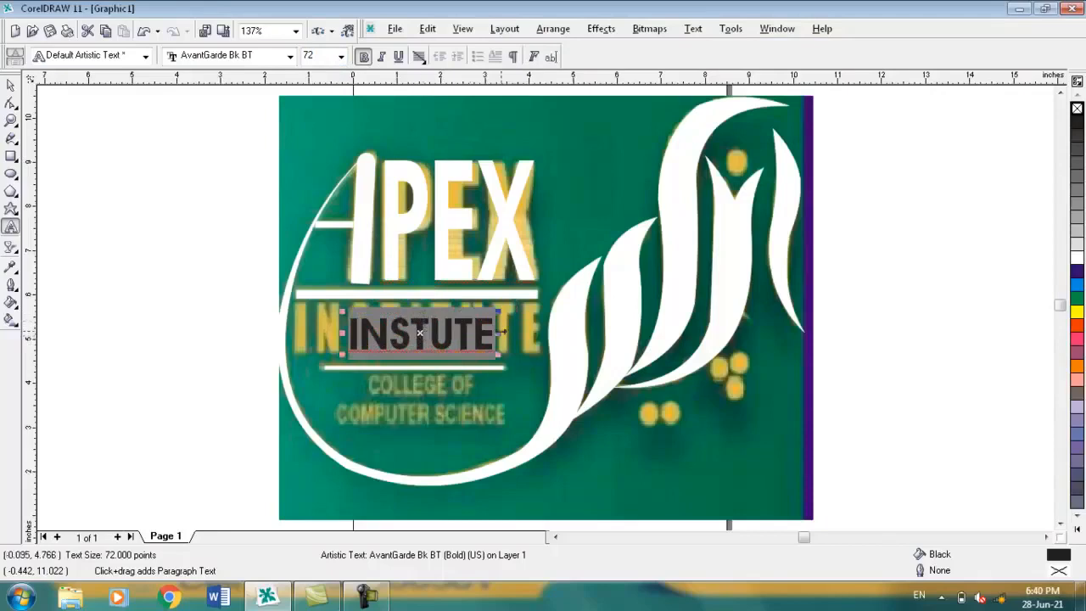
left_click_drag(501, 334, 583, 333)
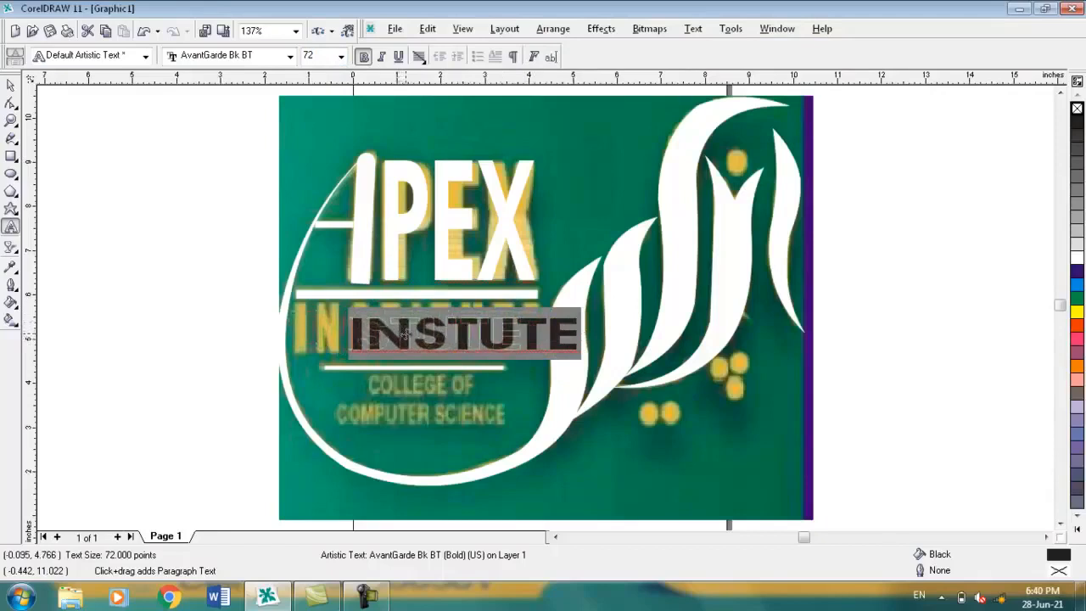
left_click_drag(404, 336, 346, 335)
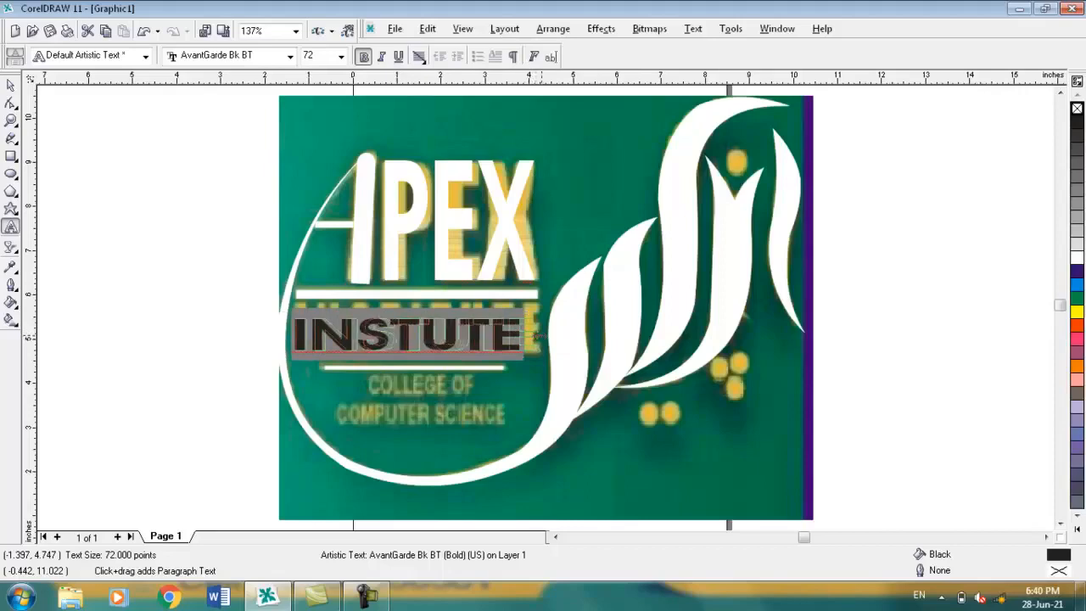
left_click_drag(539, 336, 547, 335)
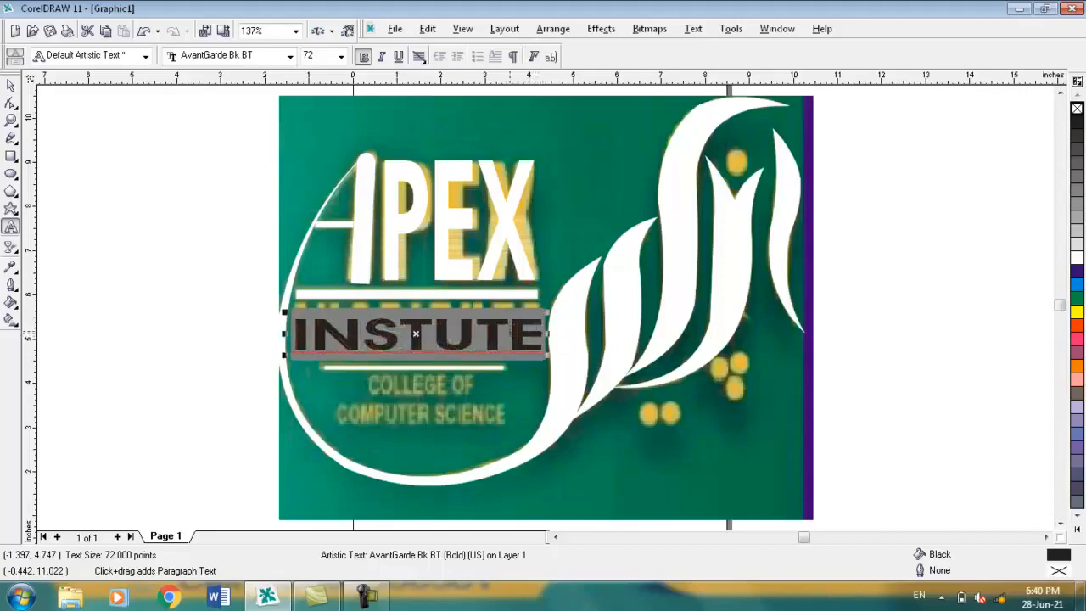
left_click(430, 381)
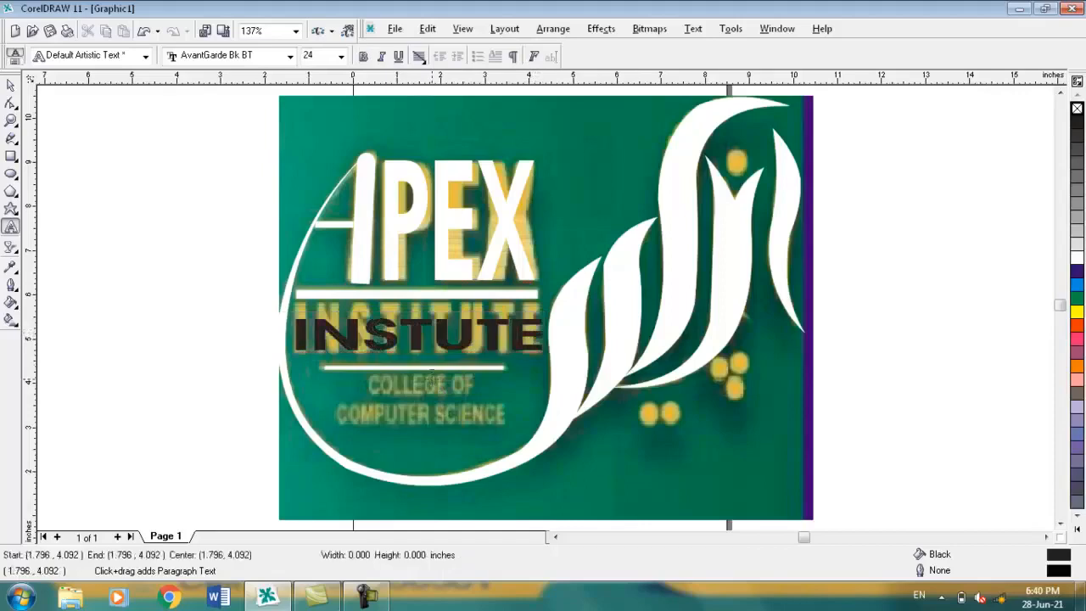
left_click(434, 334)
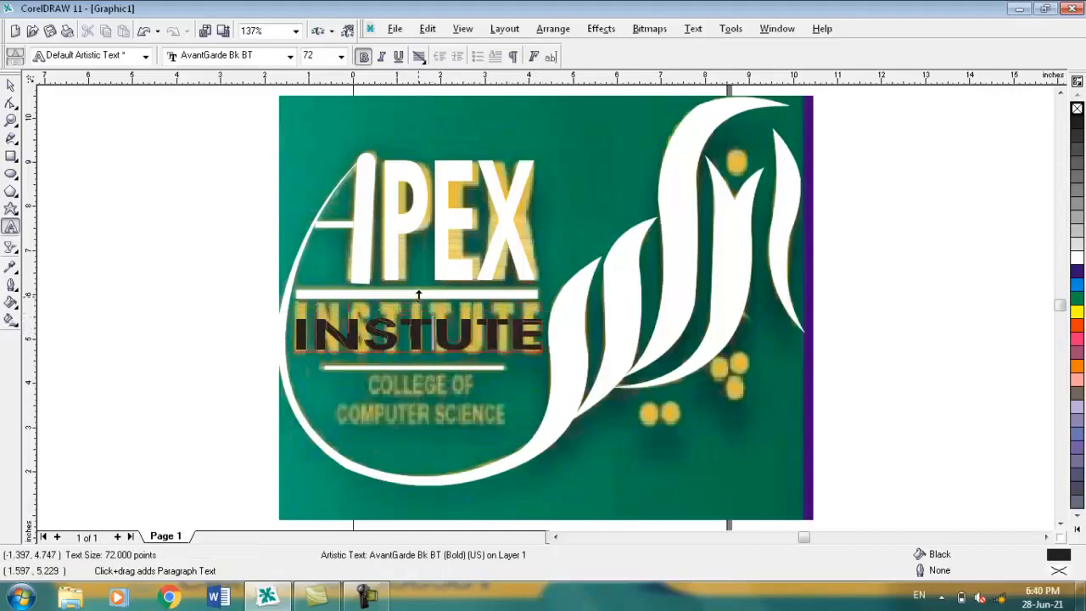
mouse_move(417, 312)
left_mouse_down()
mouse_move(419, 296)
mouse_move(415, 329)
left_mouse_up()
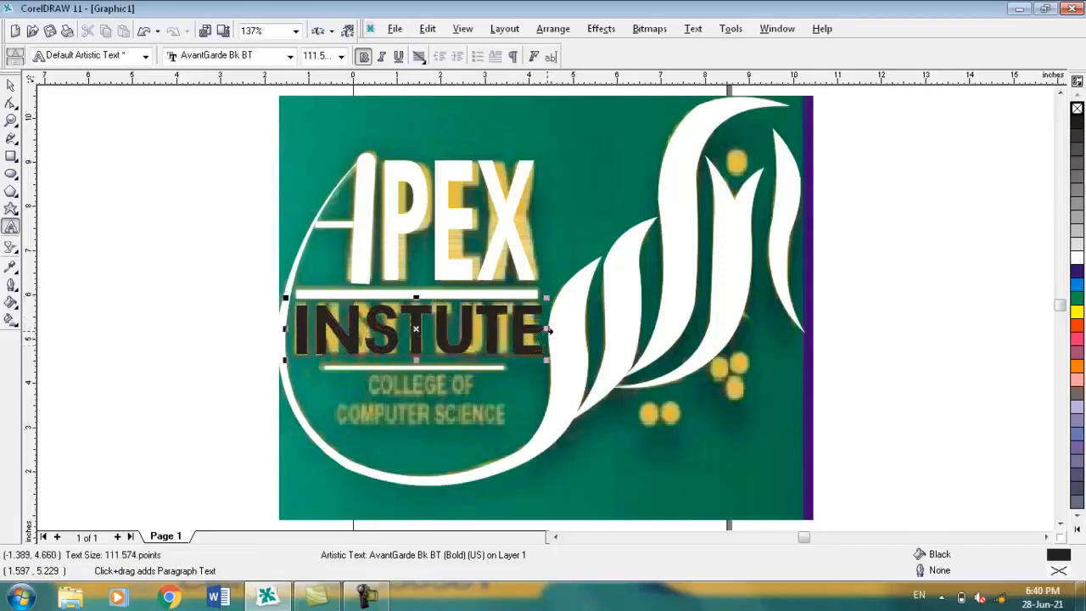
left_click_drag(547, 329, 545, 330)
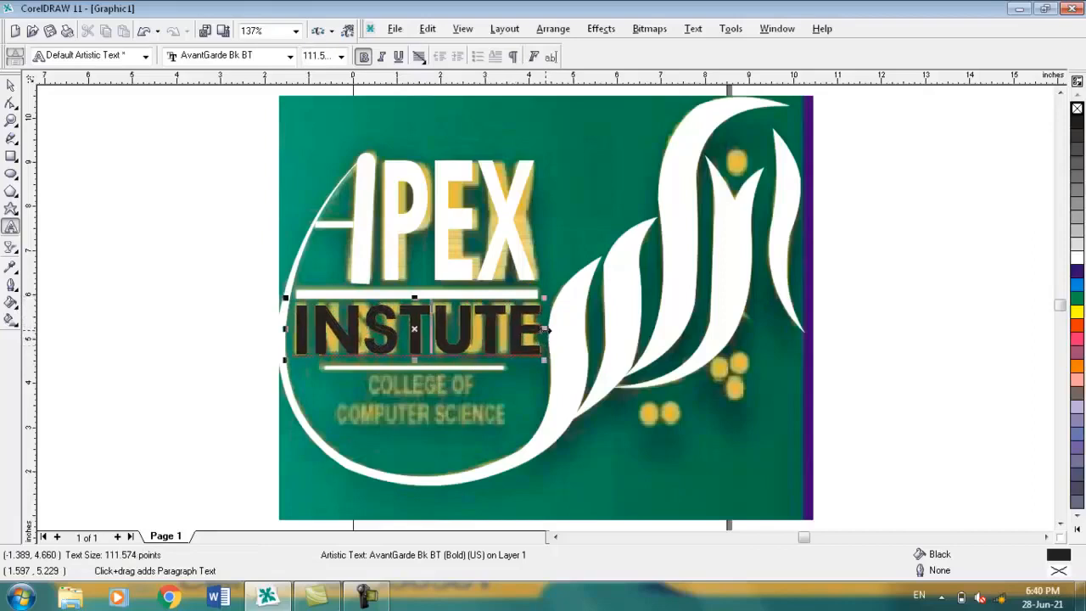
Remove the bold style from the INSTUTE text.
key("ctrl+a")
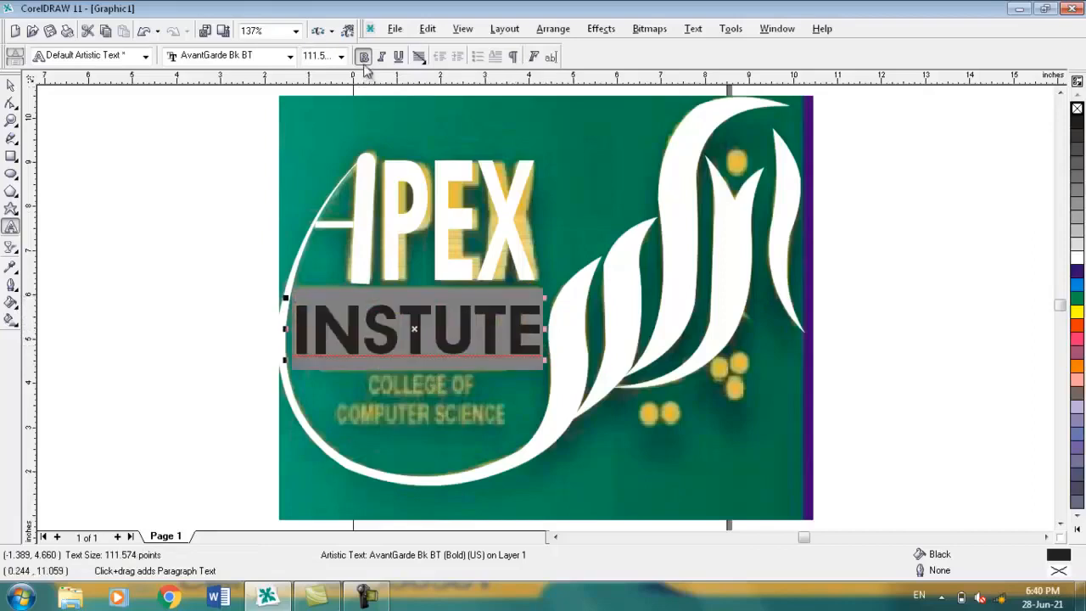
left_click(363, 58)
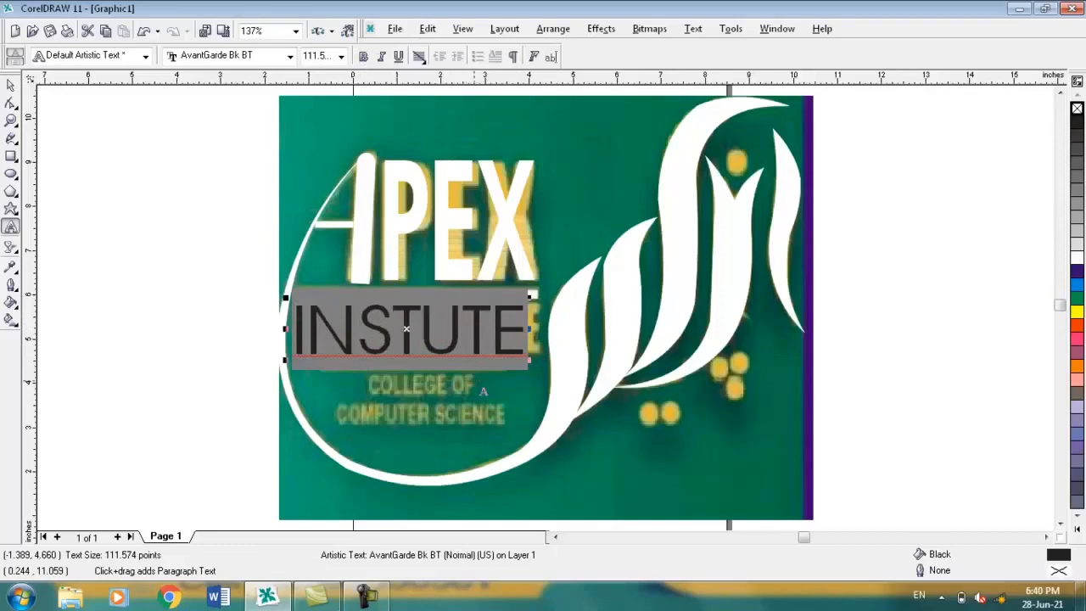
key("Escape")
Insert the missing letters "IT" after INST so that the text reads INSTITUTE.
left_click(438, 335)
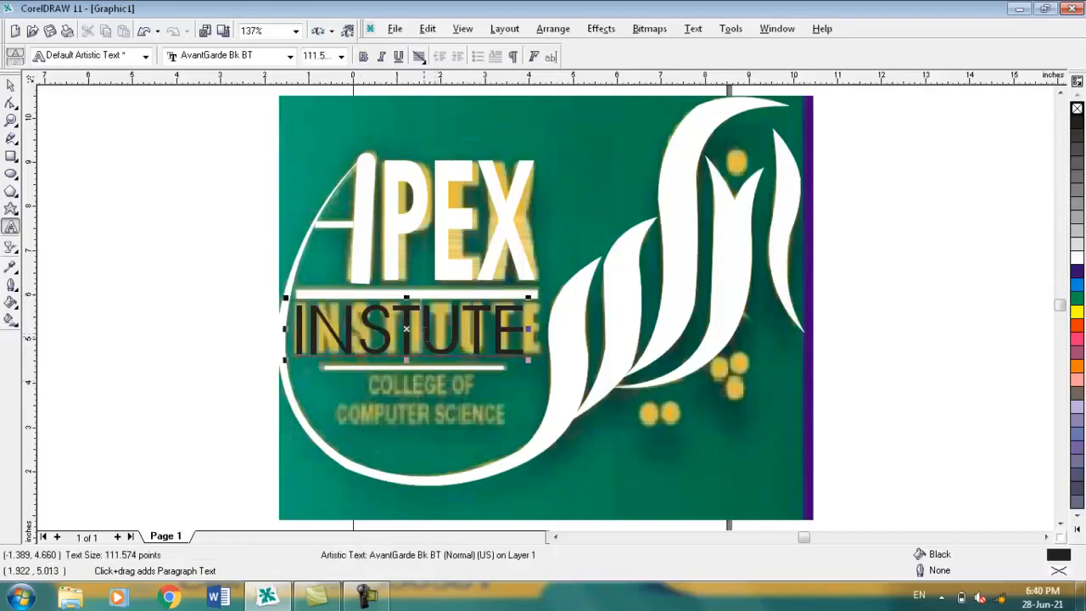
key("Escape")
left_click(424, 335)
type("IT")
key("BackSpace")
key("BackSpace")
type("IT")
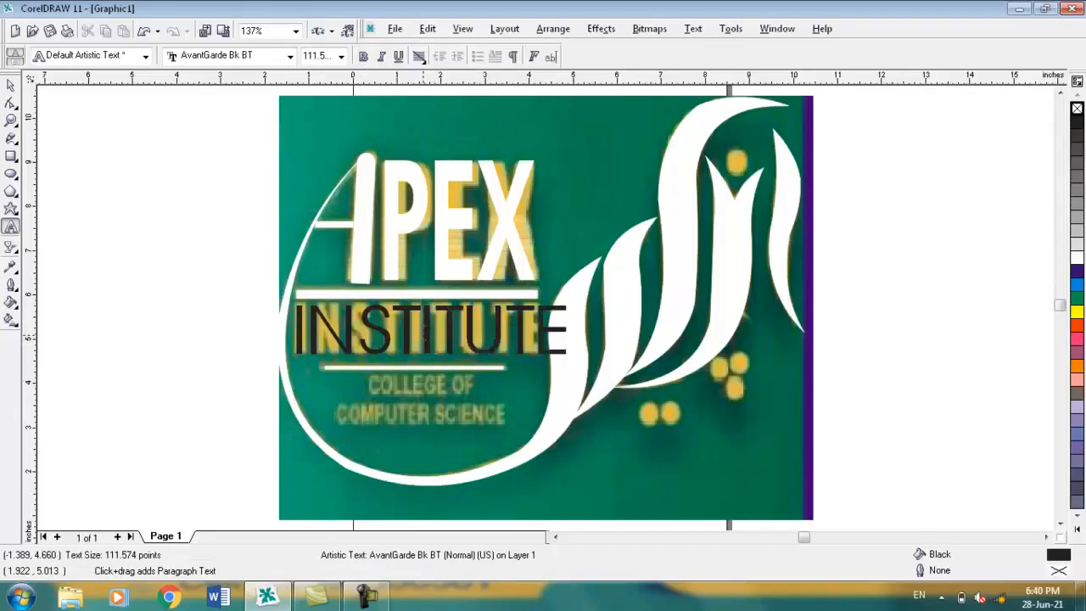
Narrow the INSTITUTE text to fit the width of the bitmap's lettering.
double_click(531, 331)
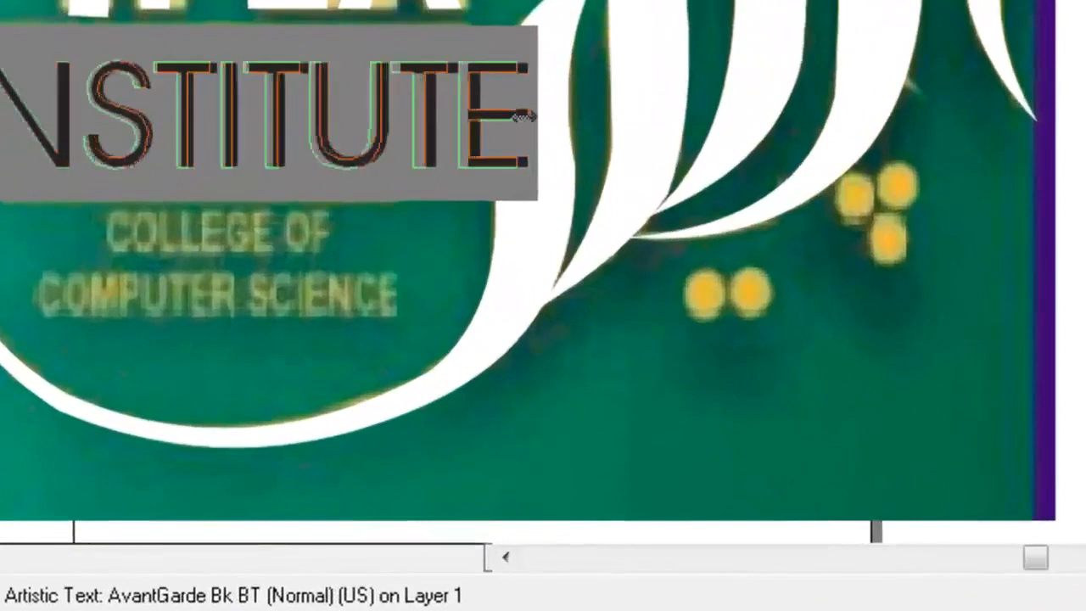
left_click_drag(522, 116, 508, 113)
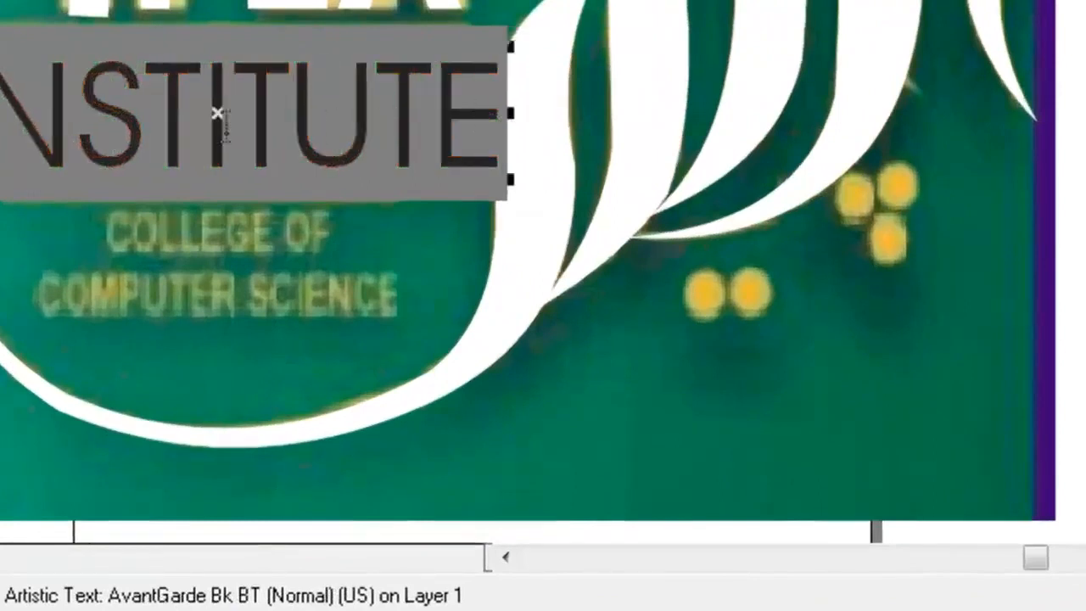
left_click(433, 115)
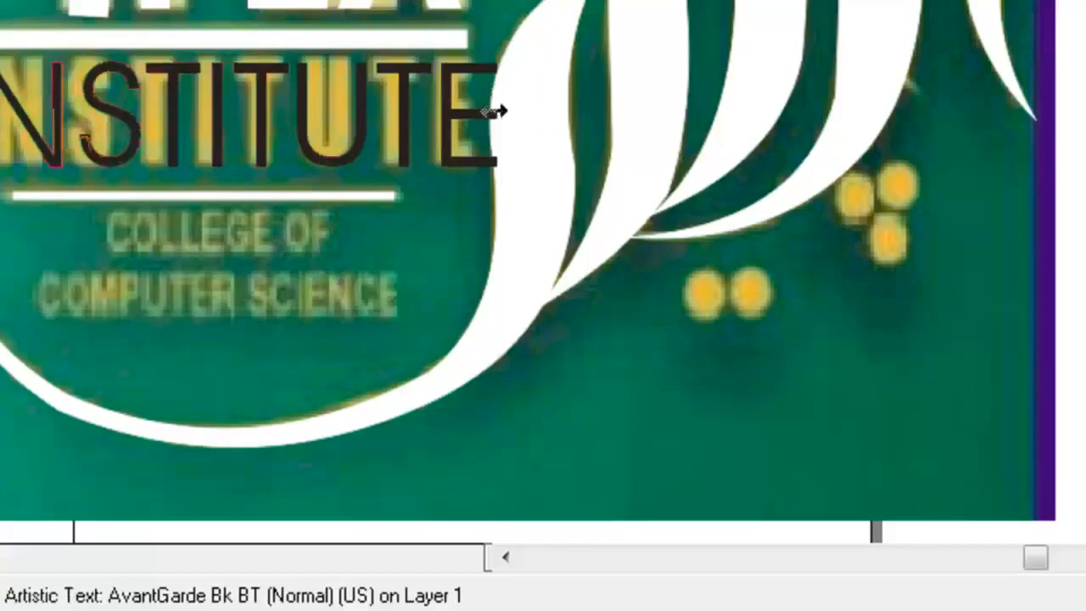
left_click_drag(494, 111, 494, 109)
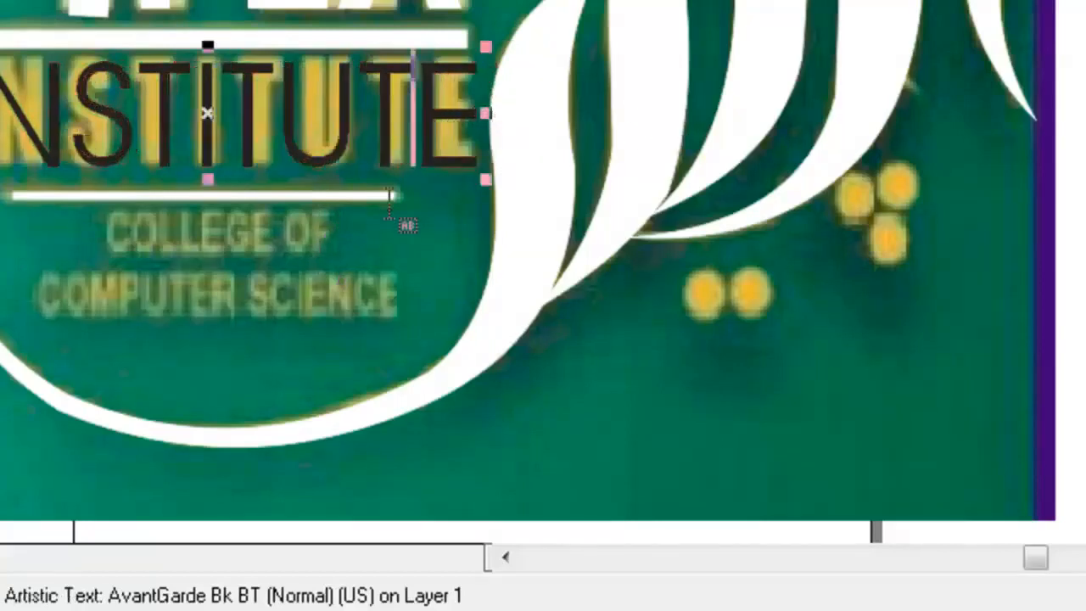
Add the two-line text "College of" / "computer science" below the thin white line and centre-align it.
left_click(109, 270)
type("College")
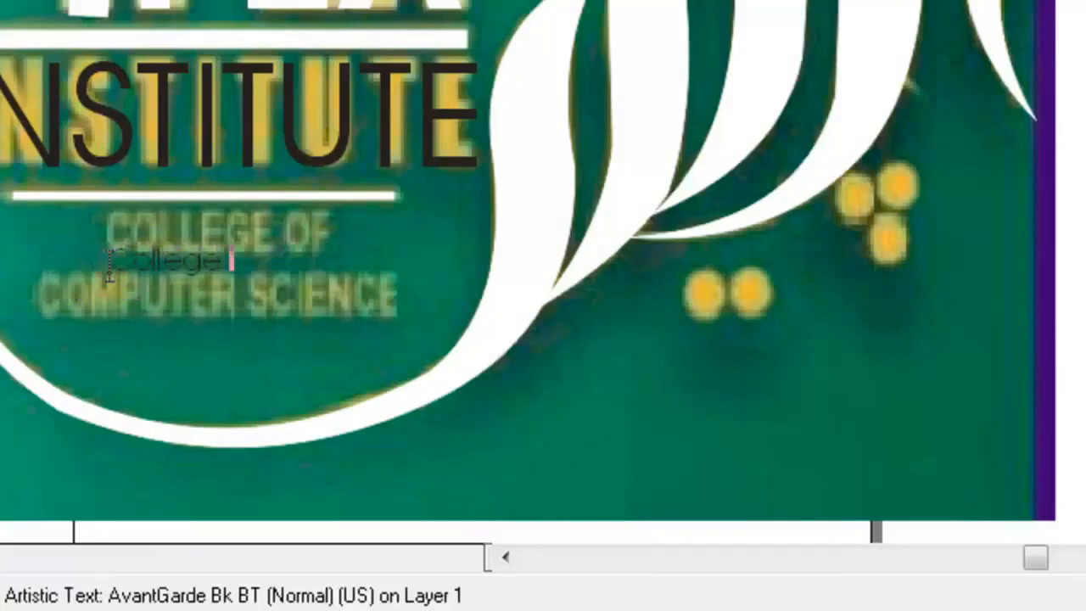
type(" of")
key("Return")
type("compu")
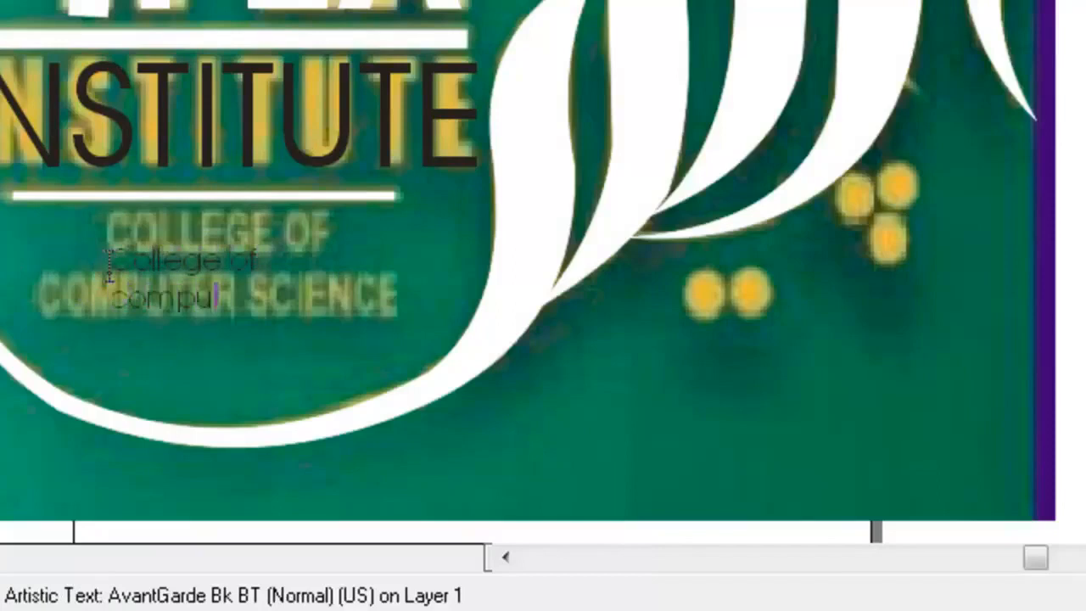
type("ter science")
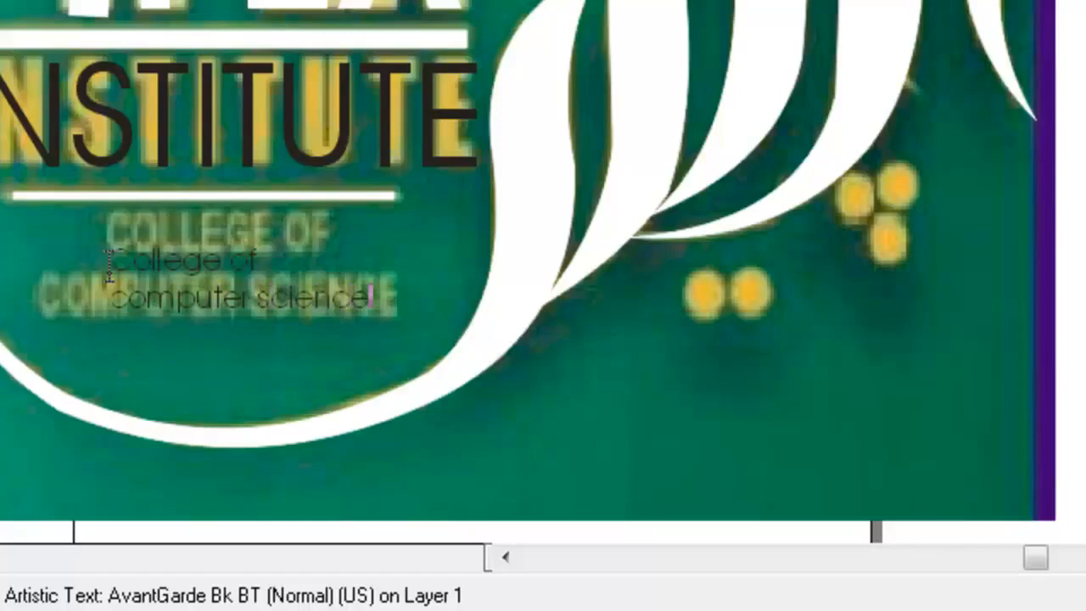
key("ctrl+a")
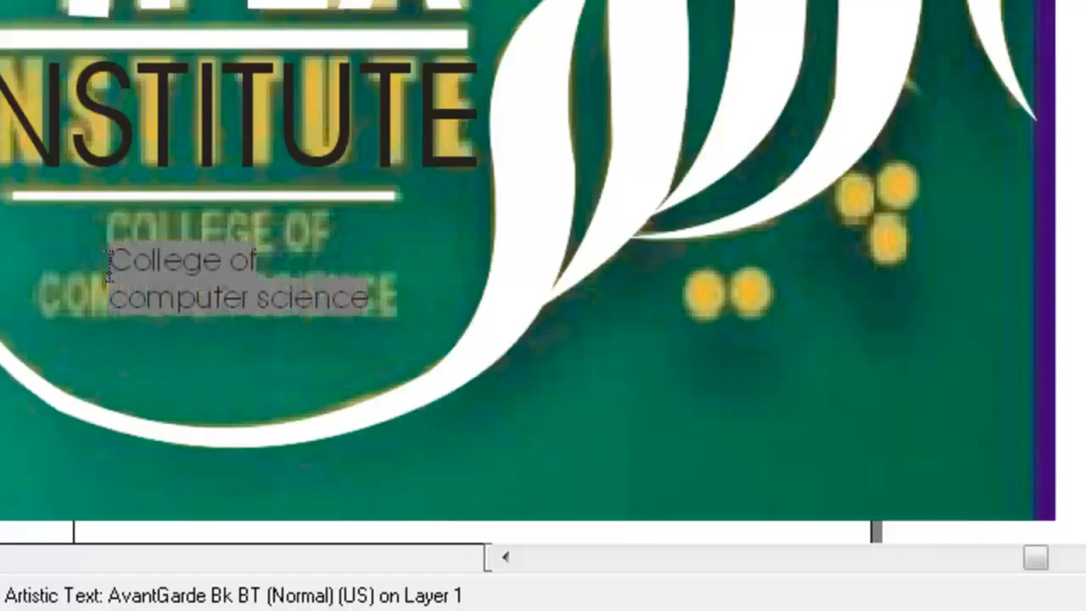
left_click(109, 258)
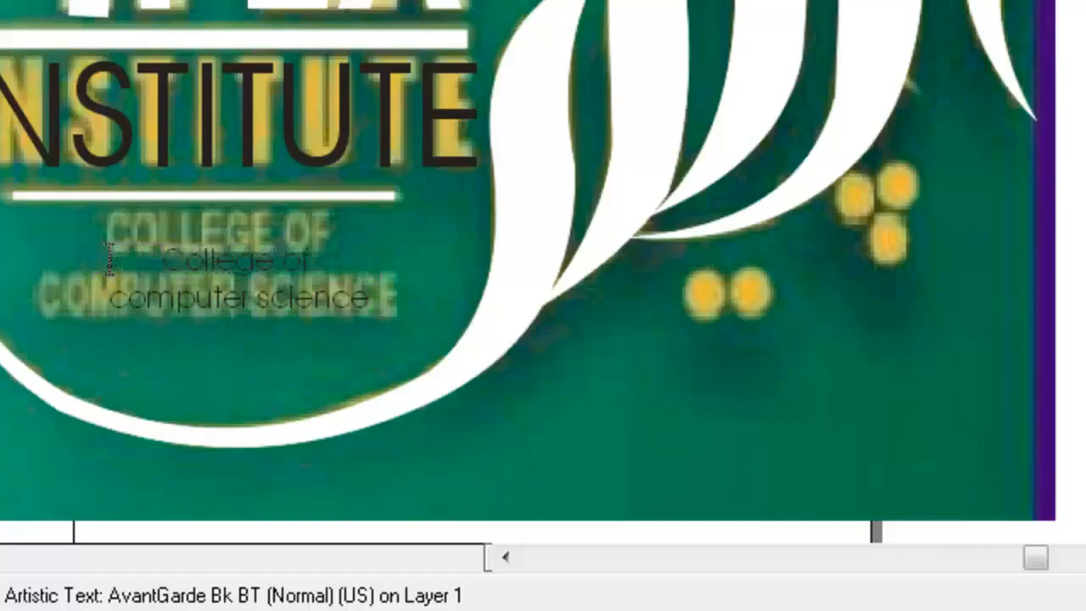
Convert the College of computer science text to uppercase and make it bold.
key("ctrl+a")
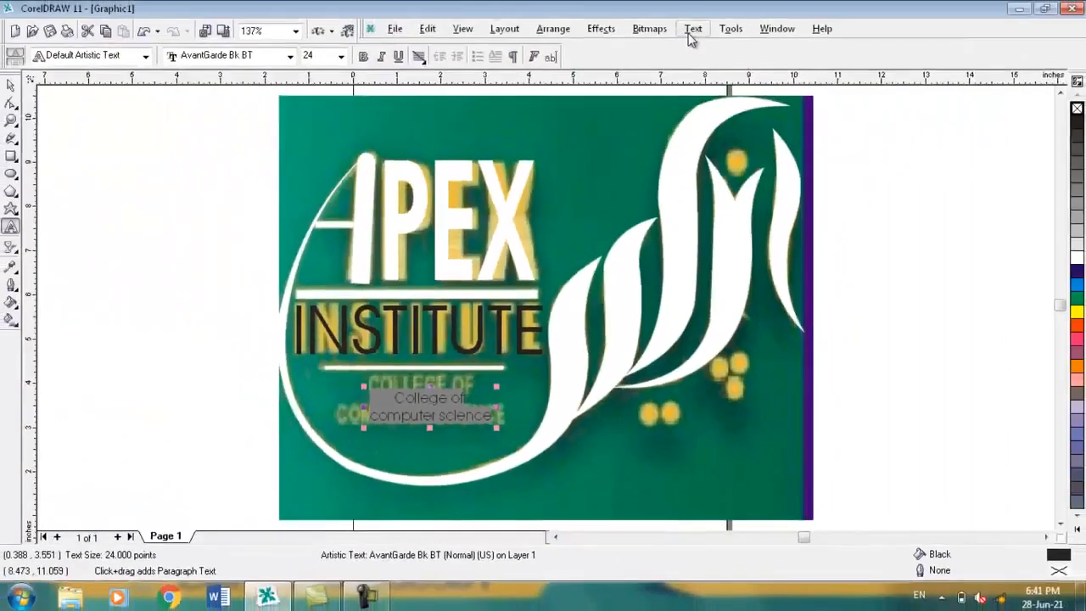
left_click(691, 38)
left_click(728, 188)
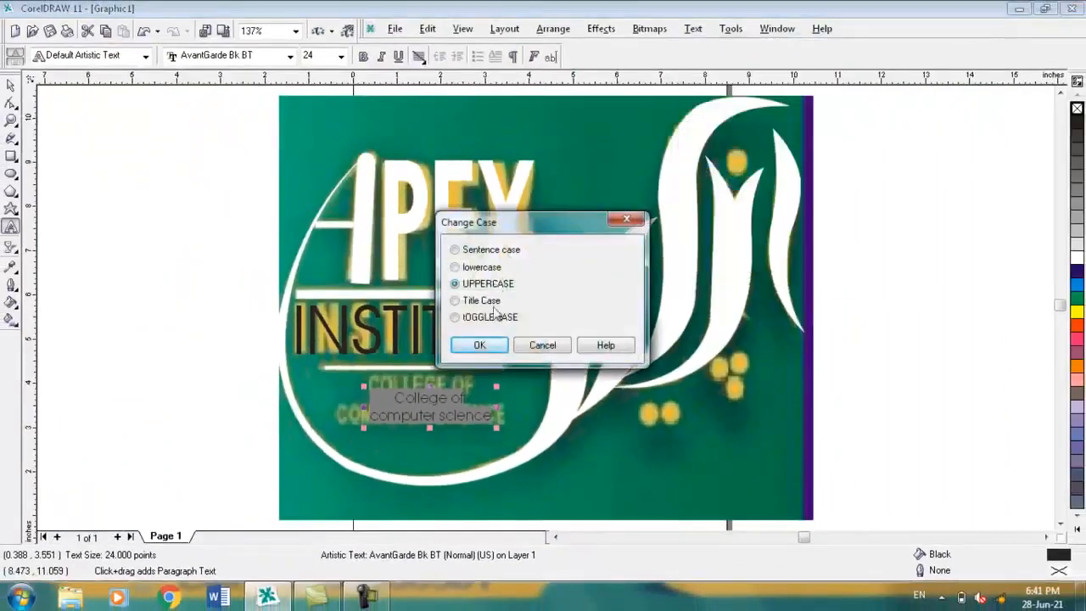
left_click(485, 344)
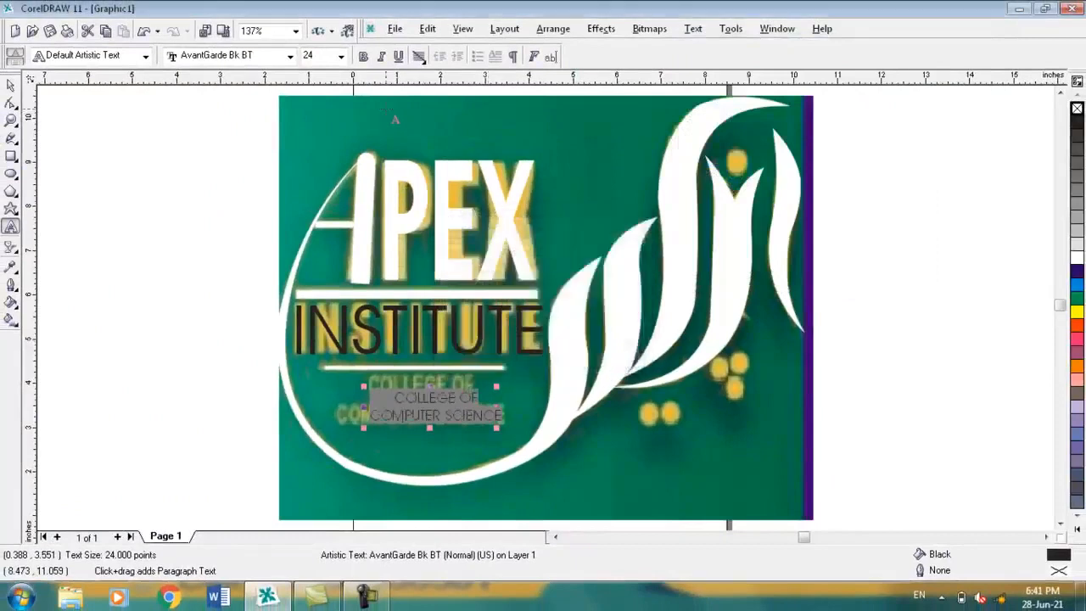
left_click(363, 56)
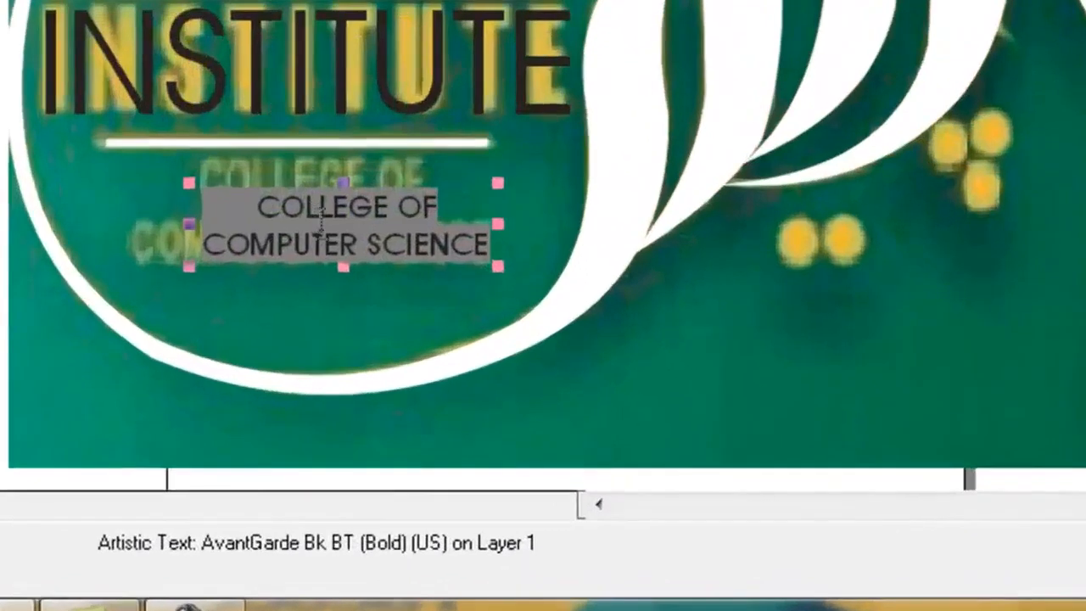
Stretch the COLLEGE OF COMPUTER SCIENCE text upward and sideways to match the size of the bitmap's lettering.
left_click_drag(345, 178, 343, 139)
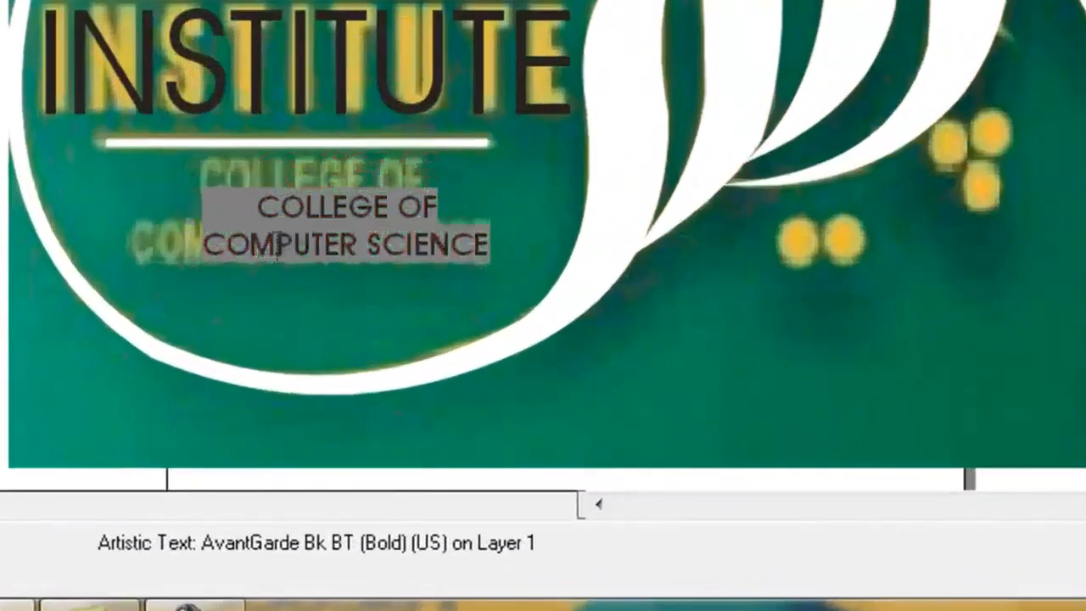
left_click_drag(197, 211, 106, 212)
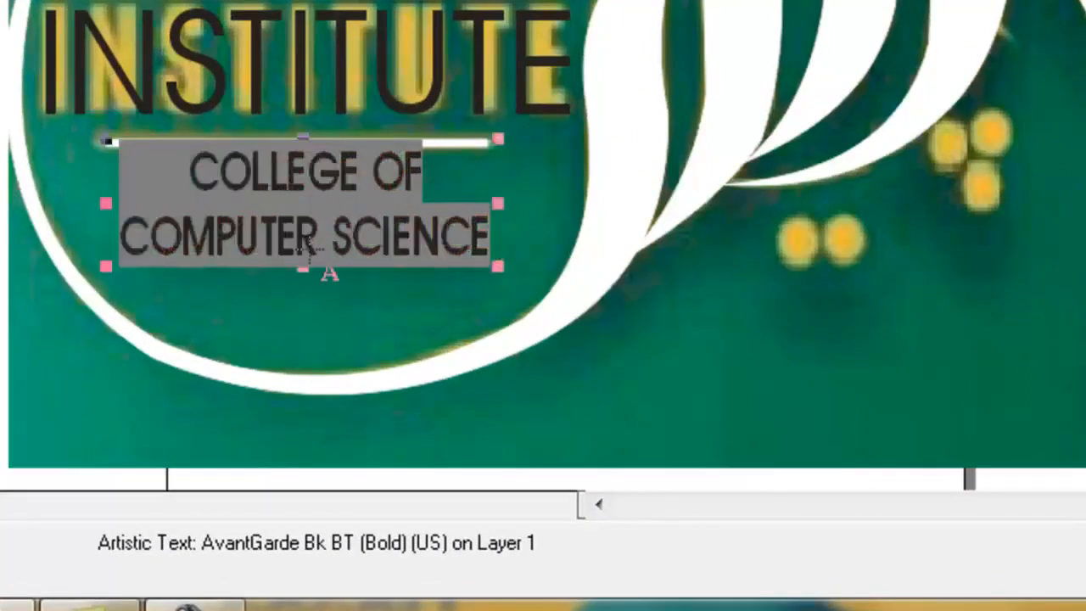
left_click(365, 316)
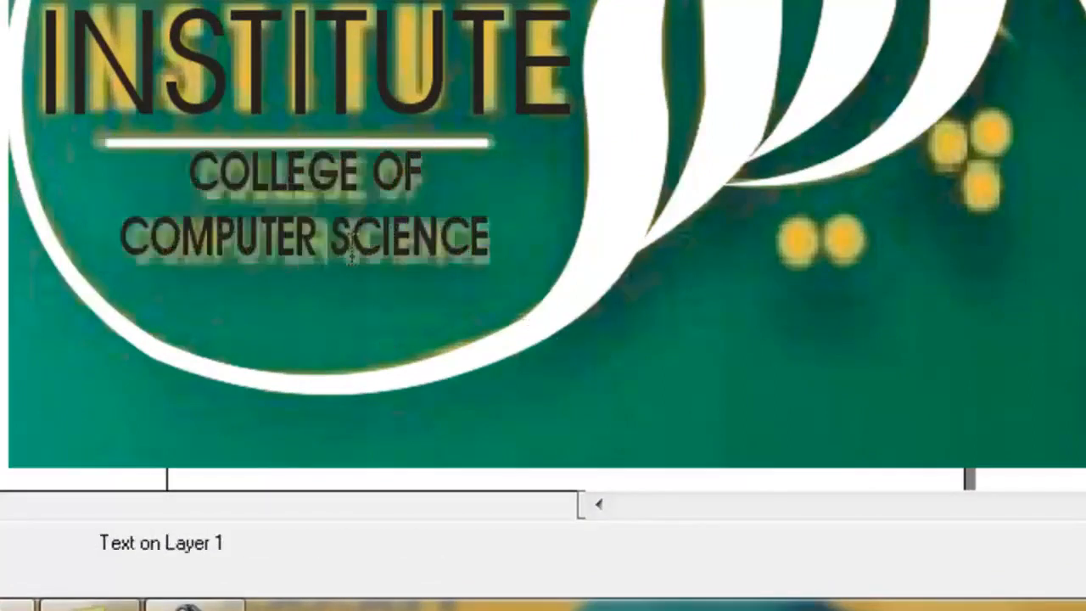
left_click(353, 230)
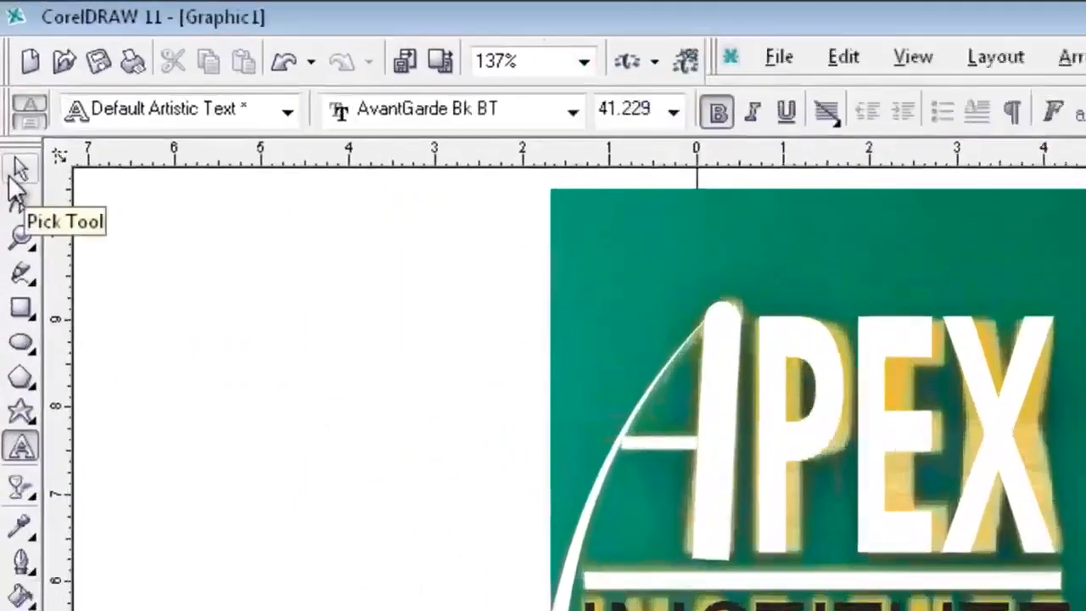
Fill the slim curved leaf beside the purple edge with a linear fountain fill from dark purple to blue and remove its outline.
left_click(12, 100)
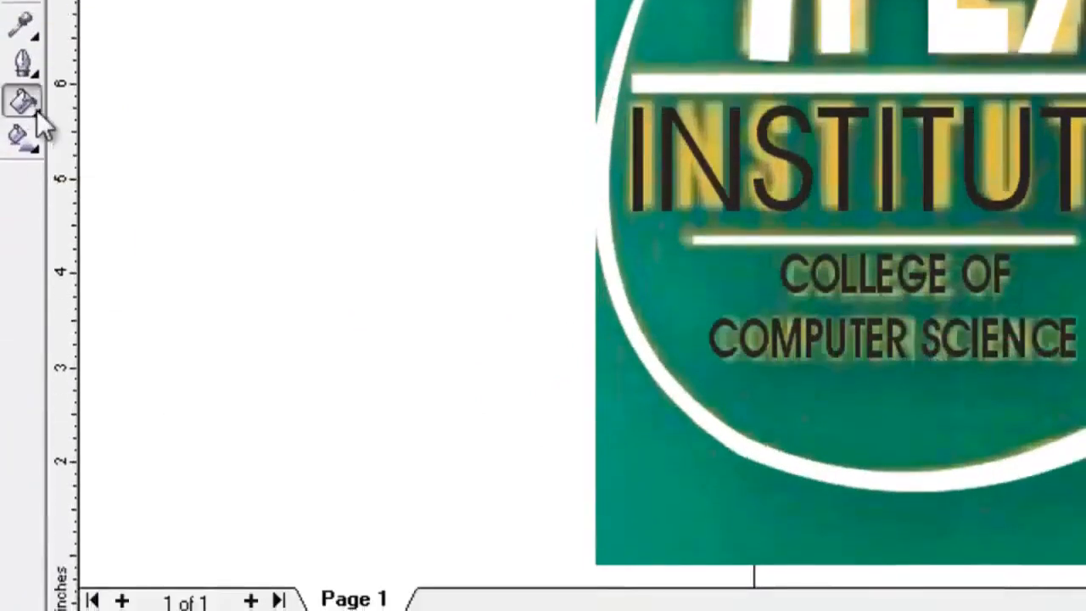
left_click(34, 107)
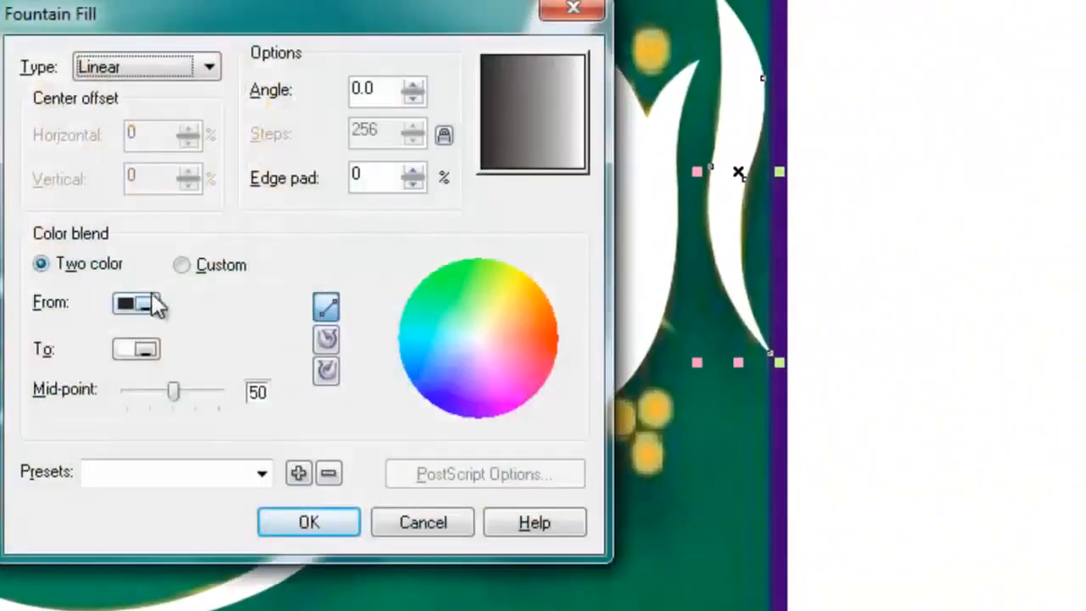
left_click(154, 306)
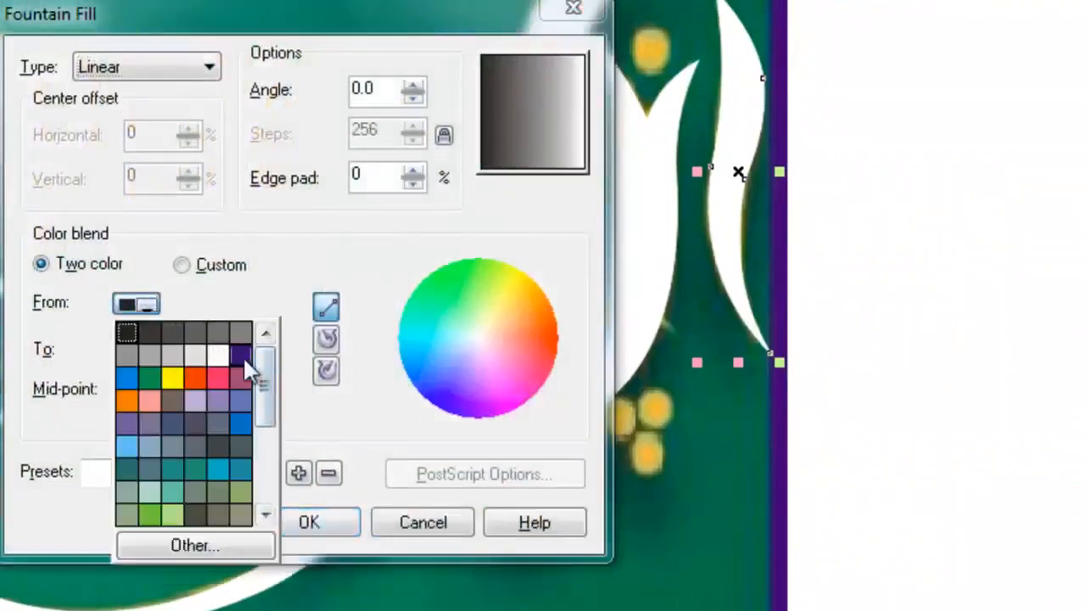
left_click(245, 358)
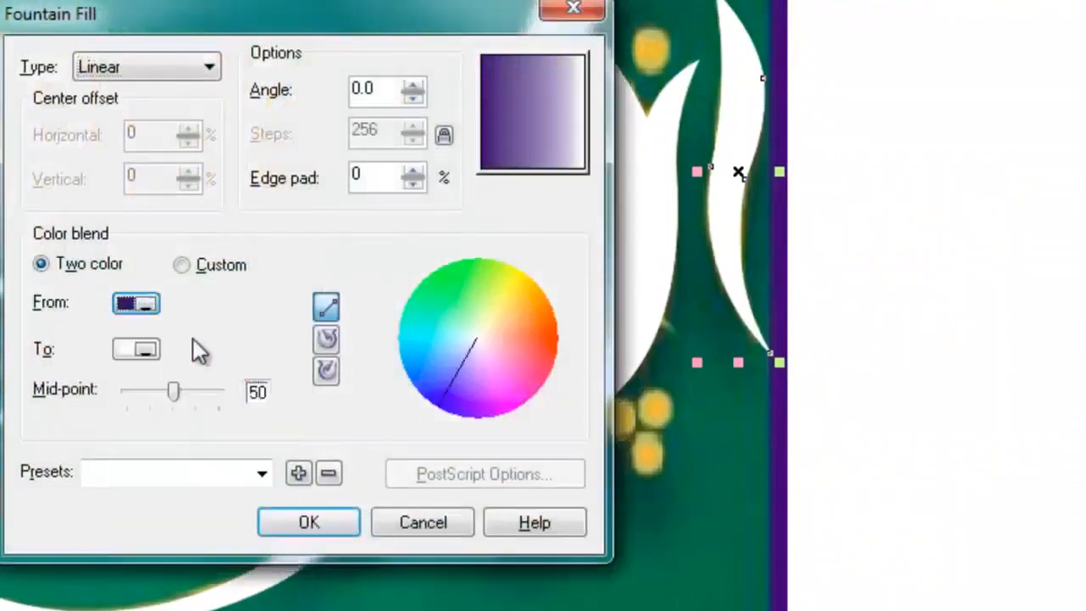
left_click(148, 348)
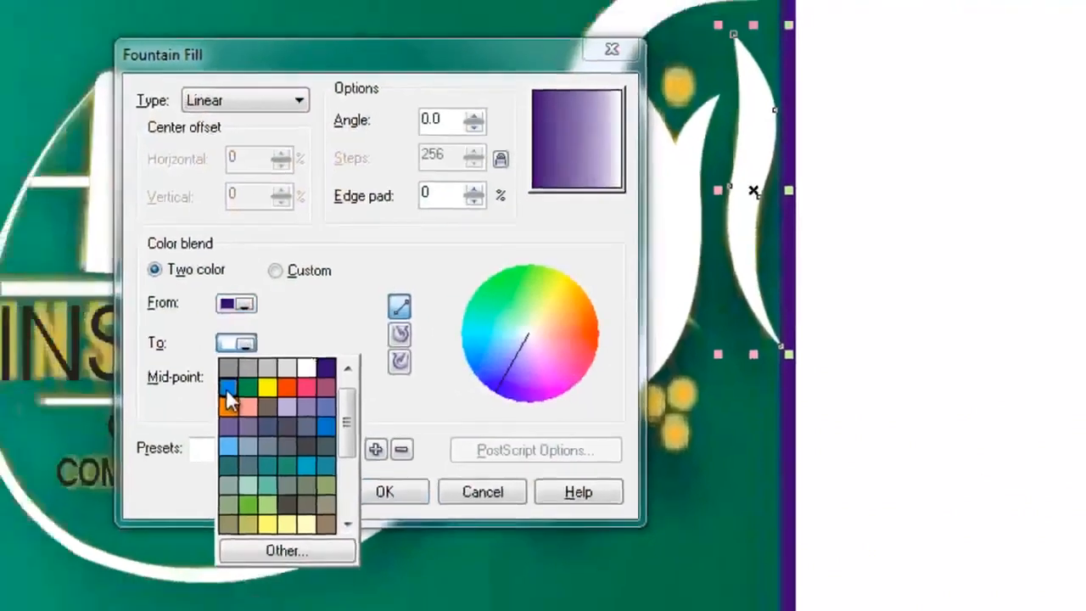
left_click(127, 406)
left_click(526, 427)
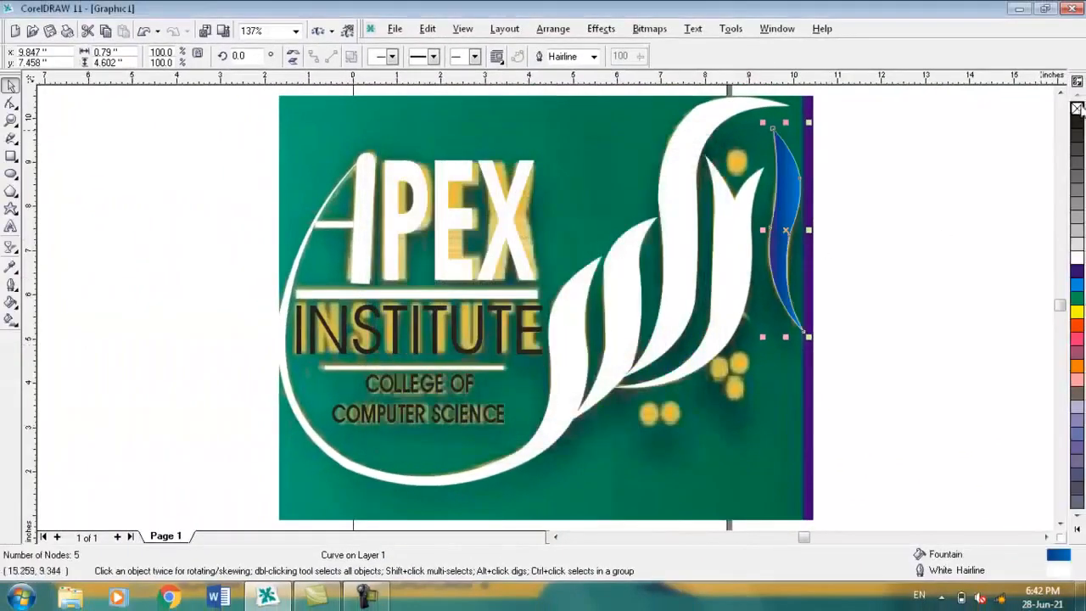
right_click(1076, 108)
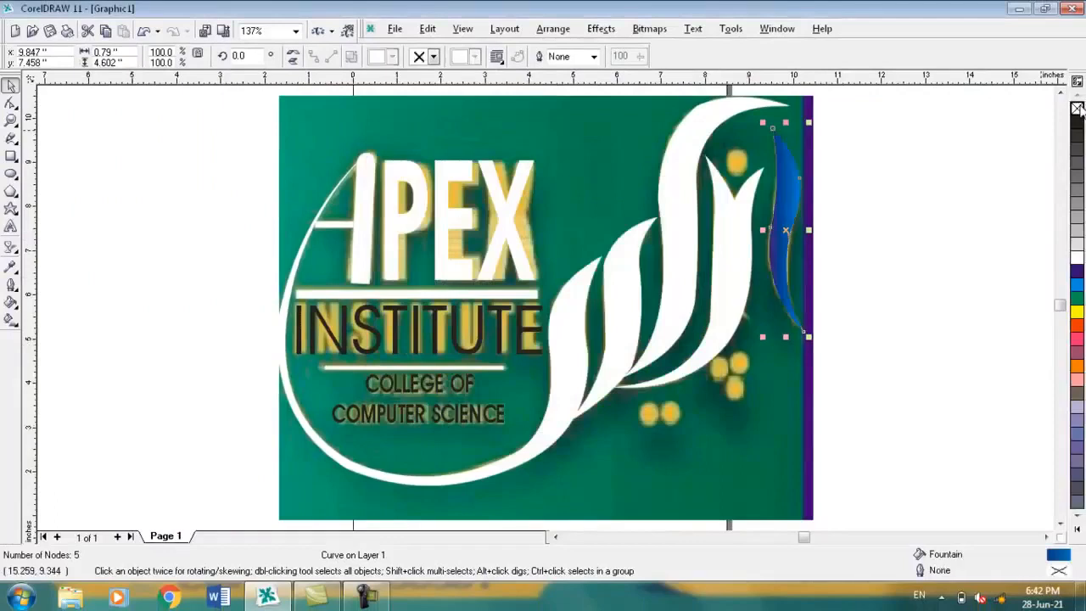
Fill the fork-topped white stroke with a linear fountain fill from dark purple to blue and remove its outline.
left_click(740, 243)
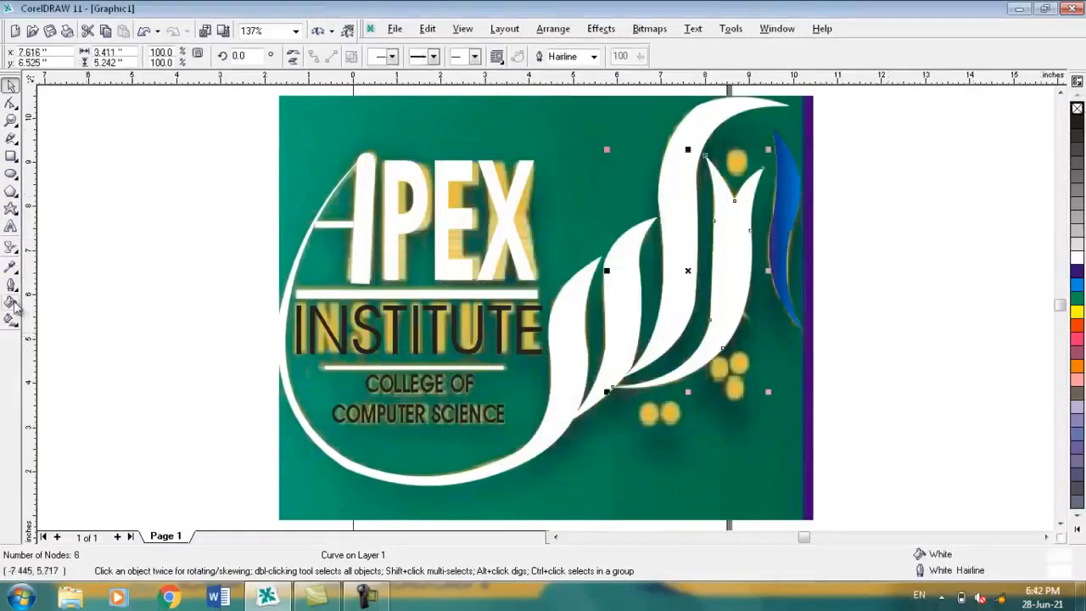
key("F11")
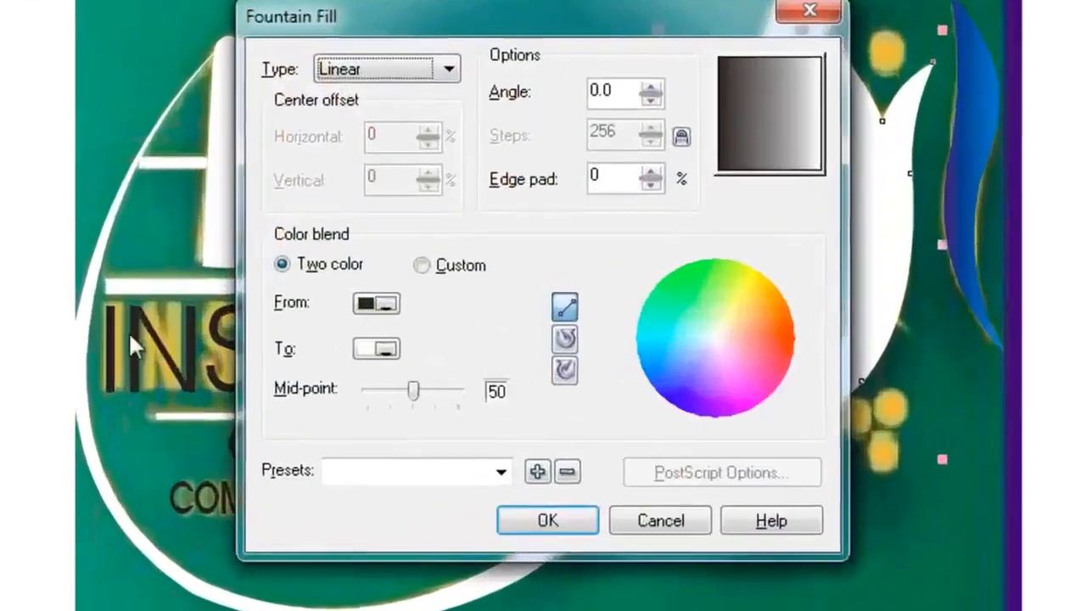
left_click(386, 305)
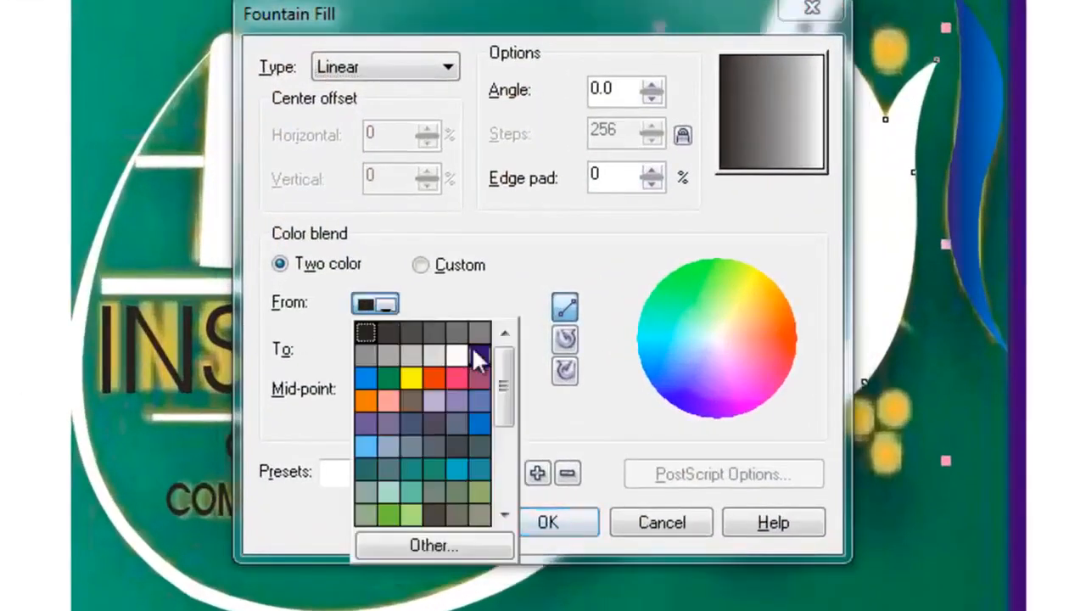
left_click(475, 352)
left_click(384, 347)
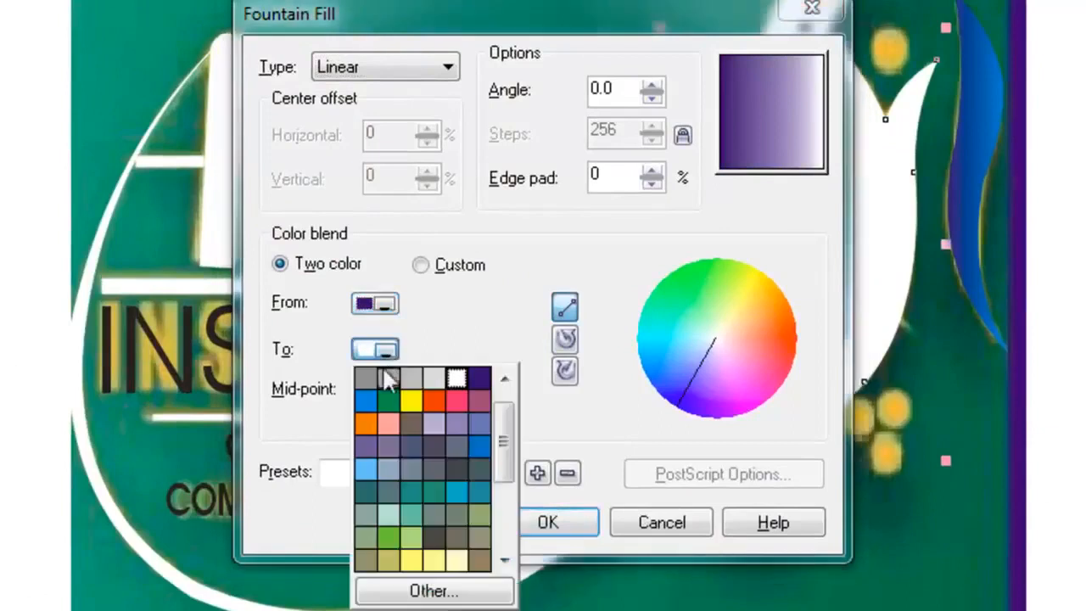
left_click(366, 401)
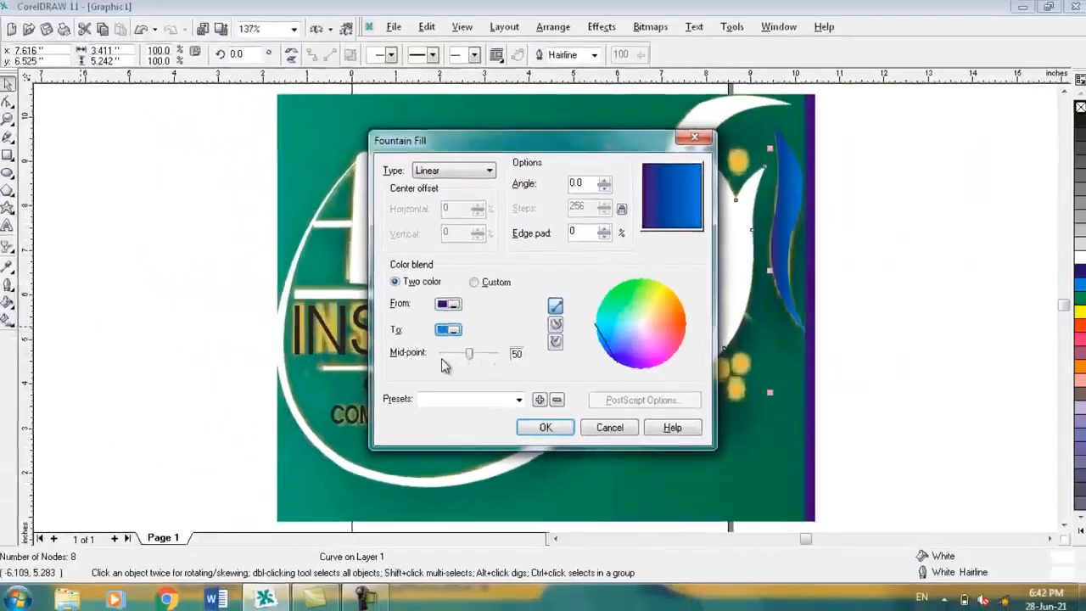
key("Return")
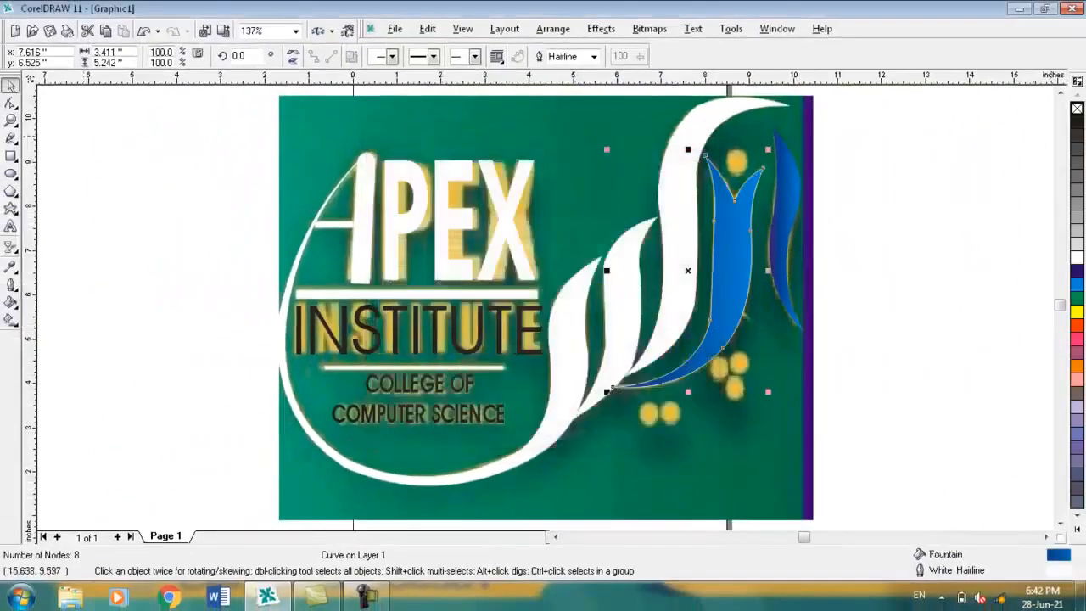
right_click(1077, 110)
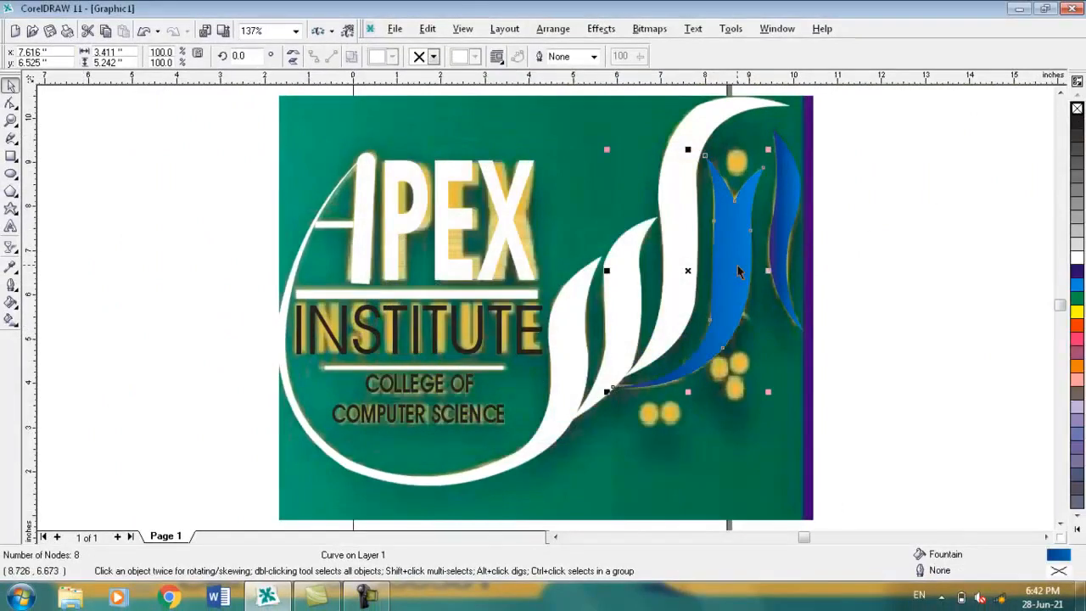
Change the fork-topped stroke's fountain fill type to Conical.
key("F11")
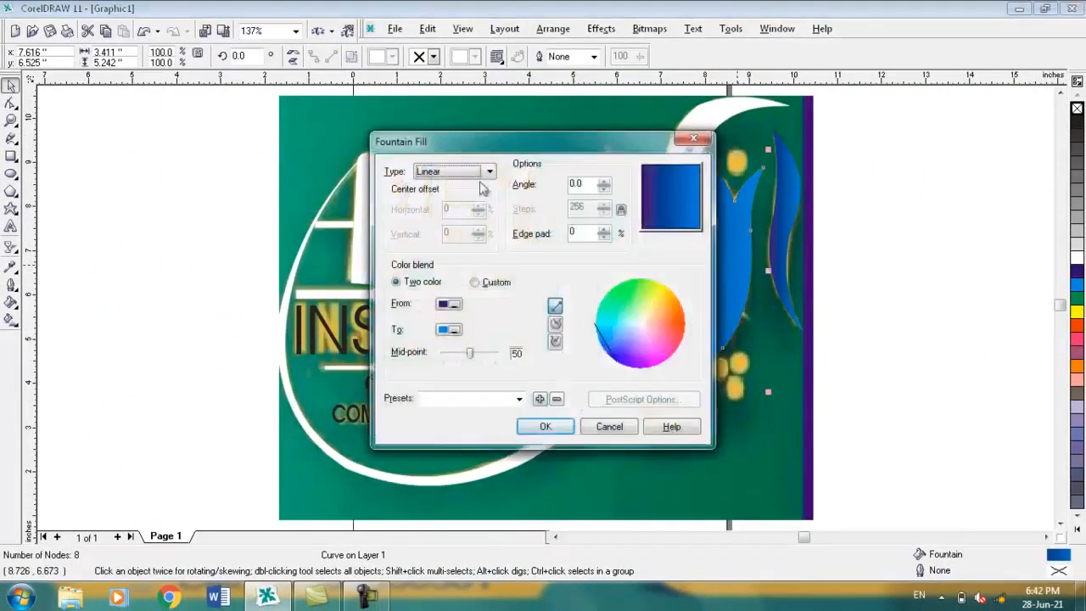
left_click(487, 172)
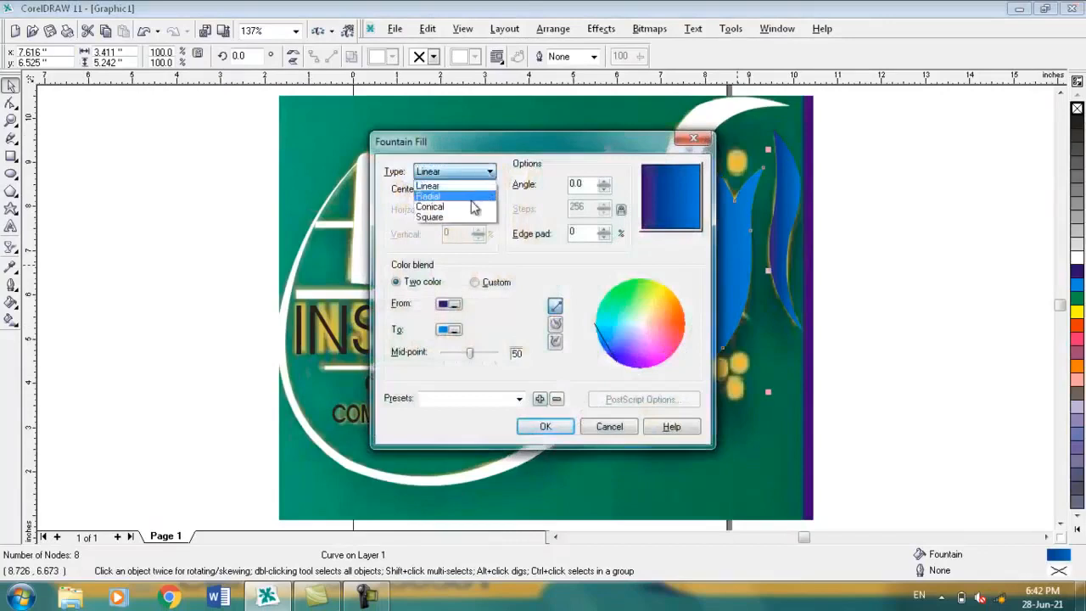
left_click(471, 207)
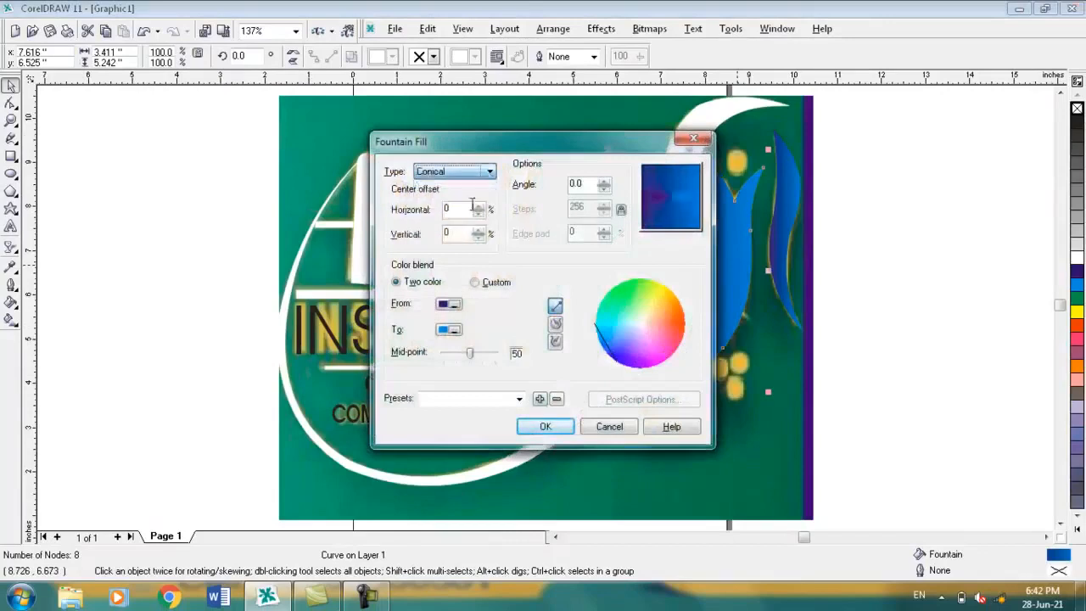
left_click(545, 427)
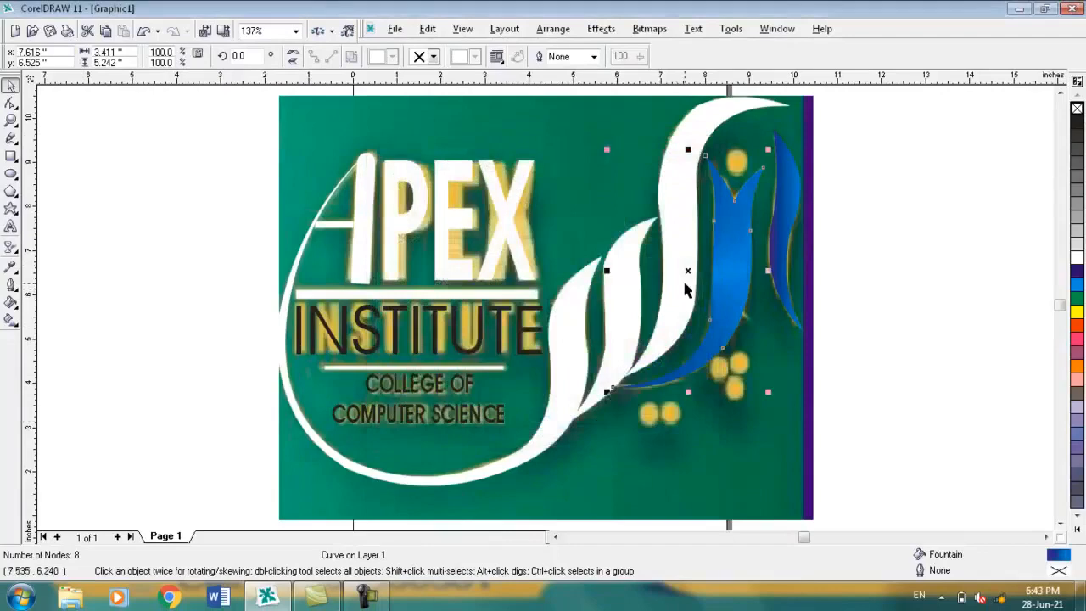
Give the tall S-shaped stroke a linear fountain fill from dark purple to blue with no outline.
left_click(686, 290)
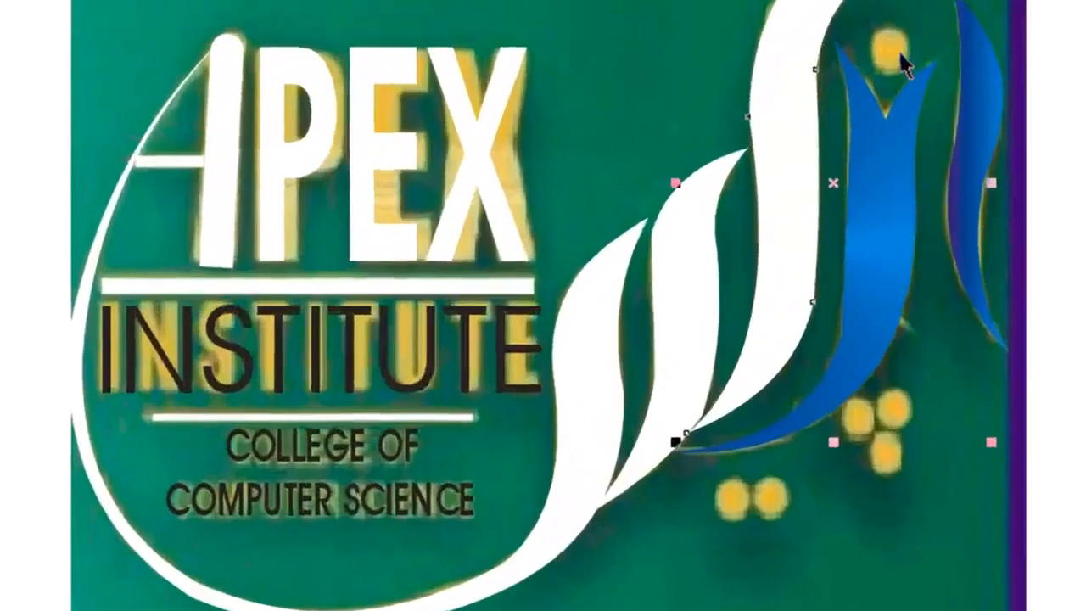
key("F11")
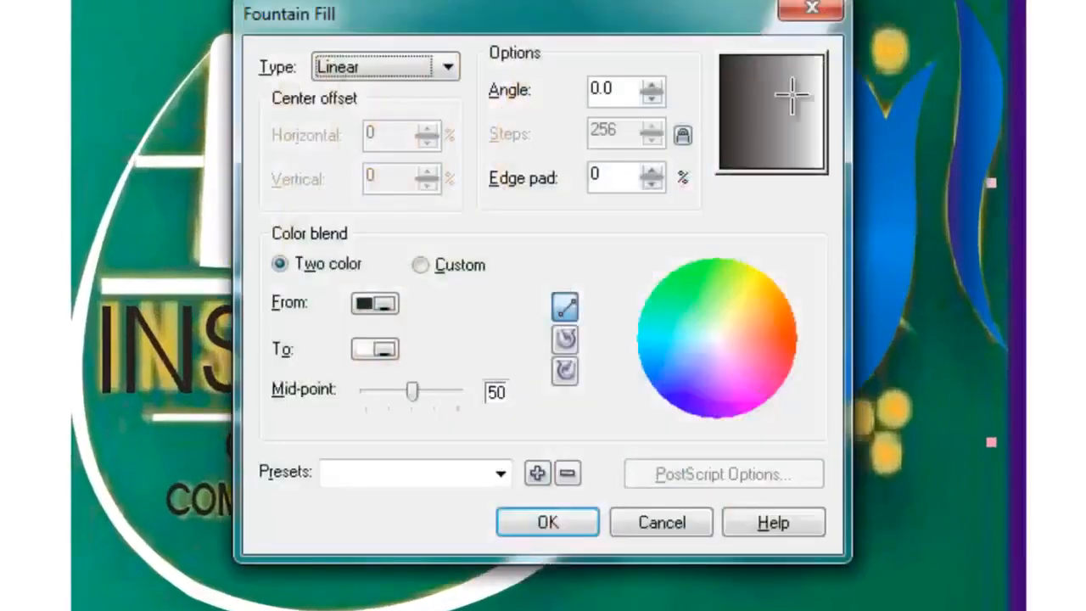
left_click(377, 303)
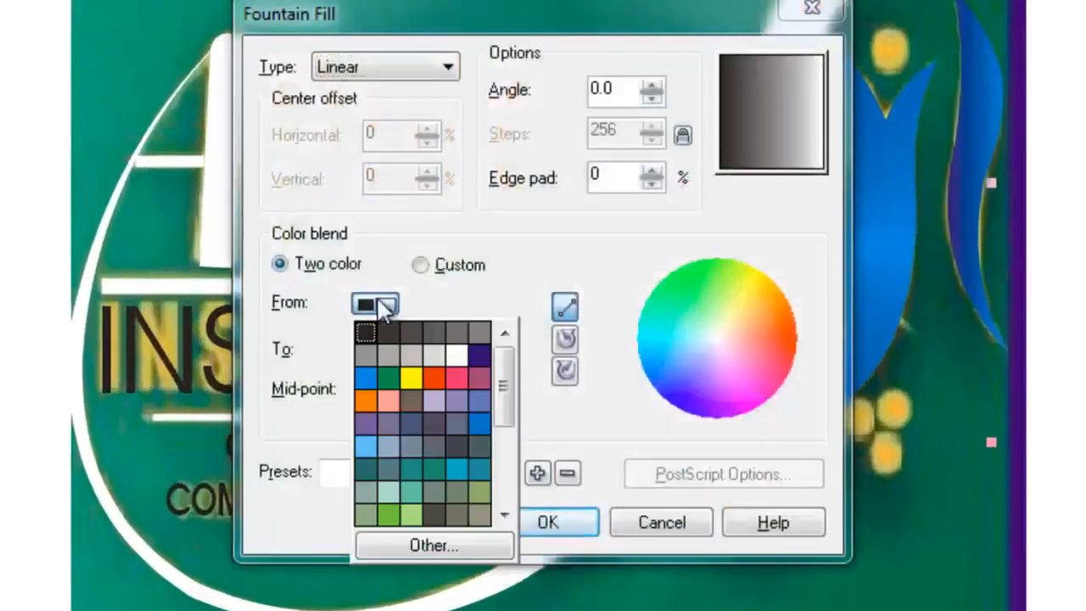
left_click(475, 351)
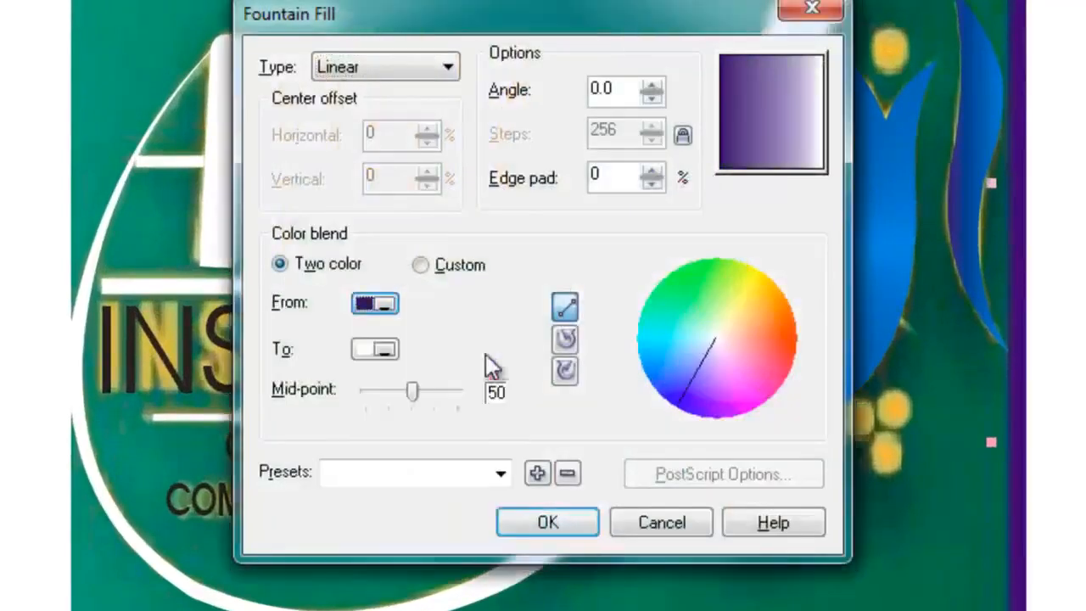
left_click(383, 350)
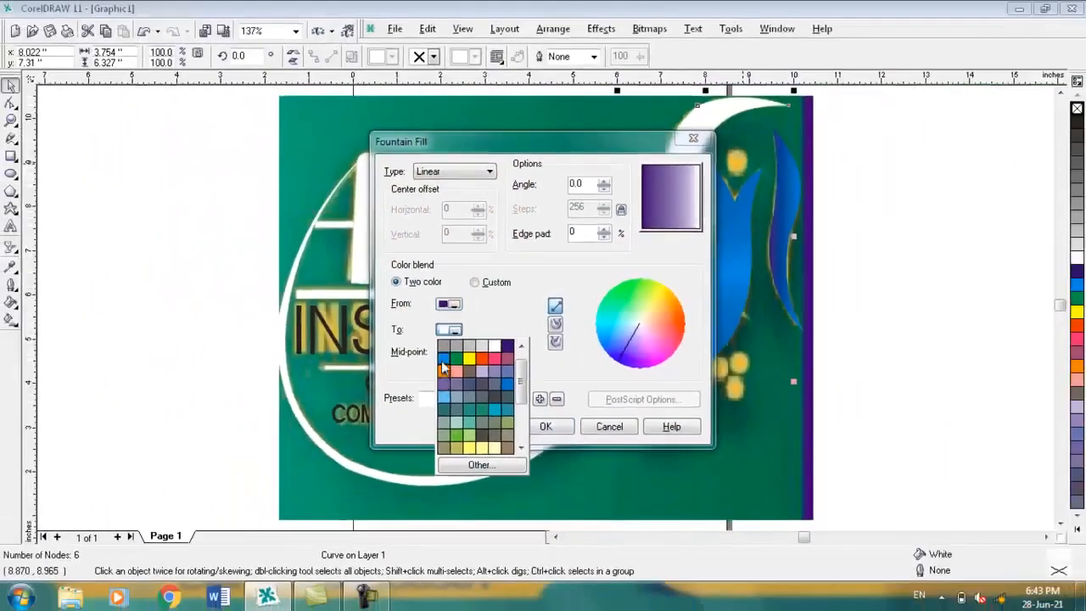
left_click(442, 360)
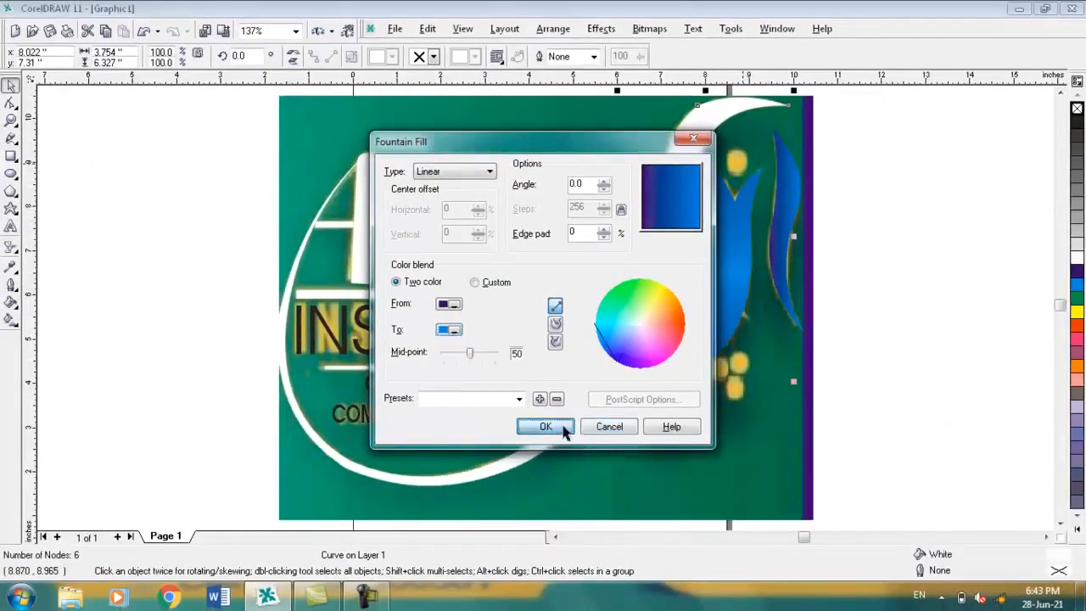
left_click(564, 430)
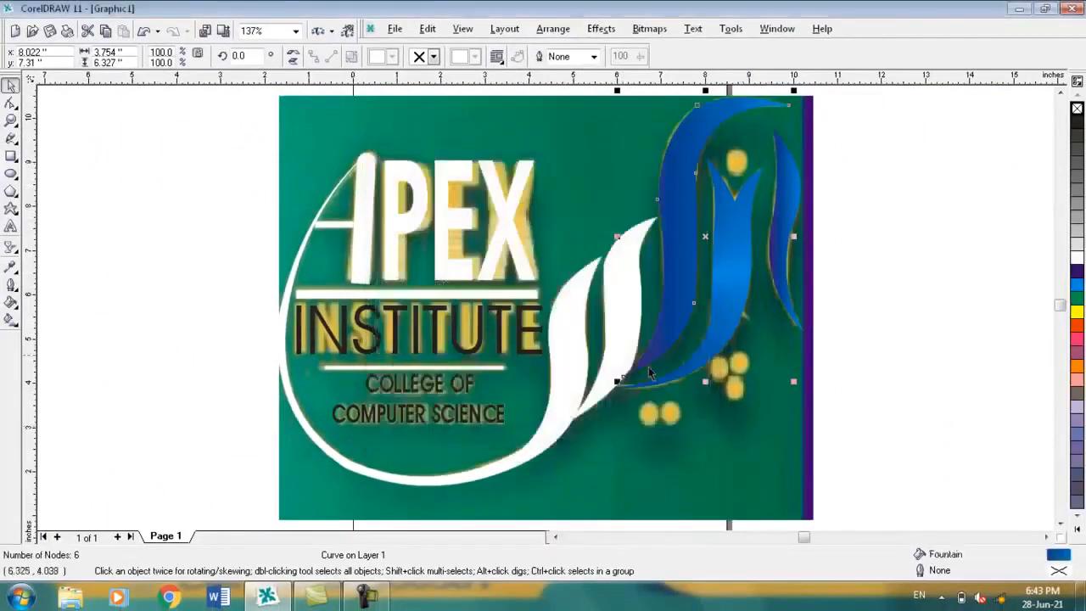
Remove the outline of the short white stroke beside the tall S-shape and give it a linear fountain fill from dark purple to blue.
left_click(620, 284)
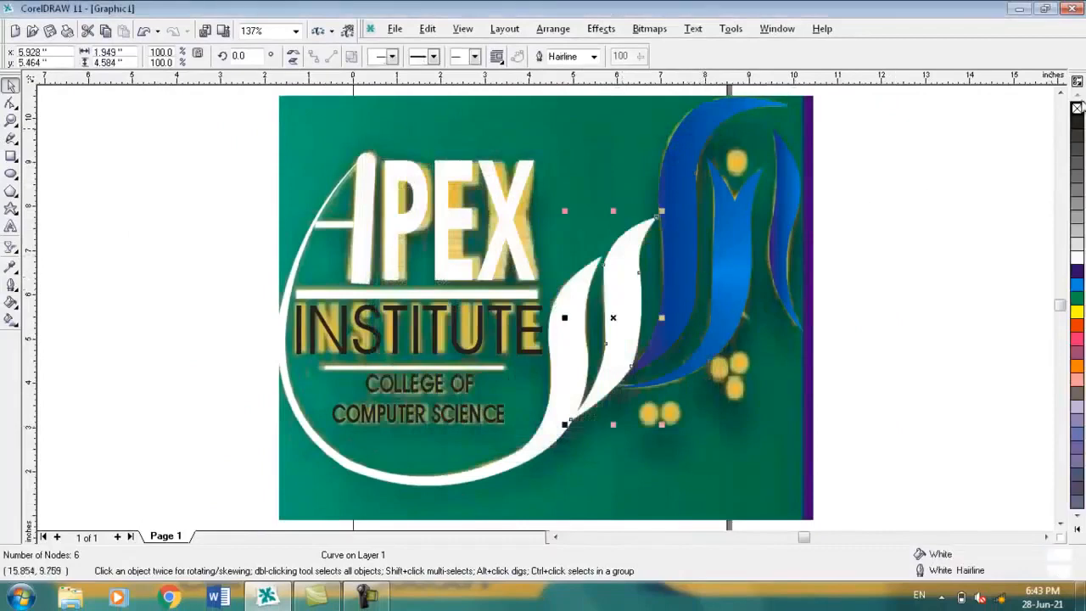
right_click(1076, 109)
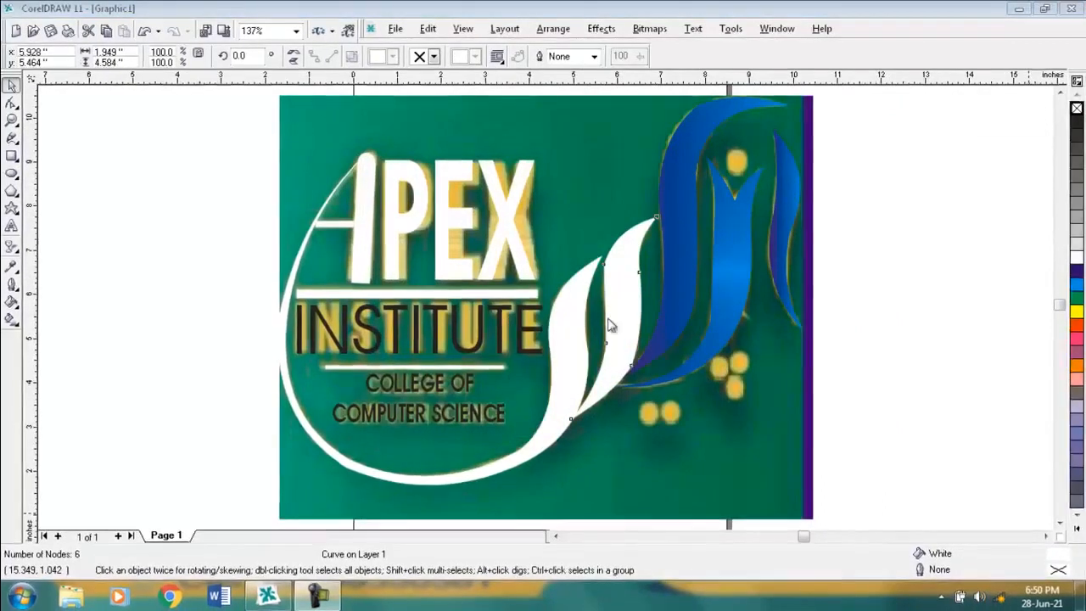
left_click(618, 318)
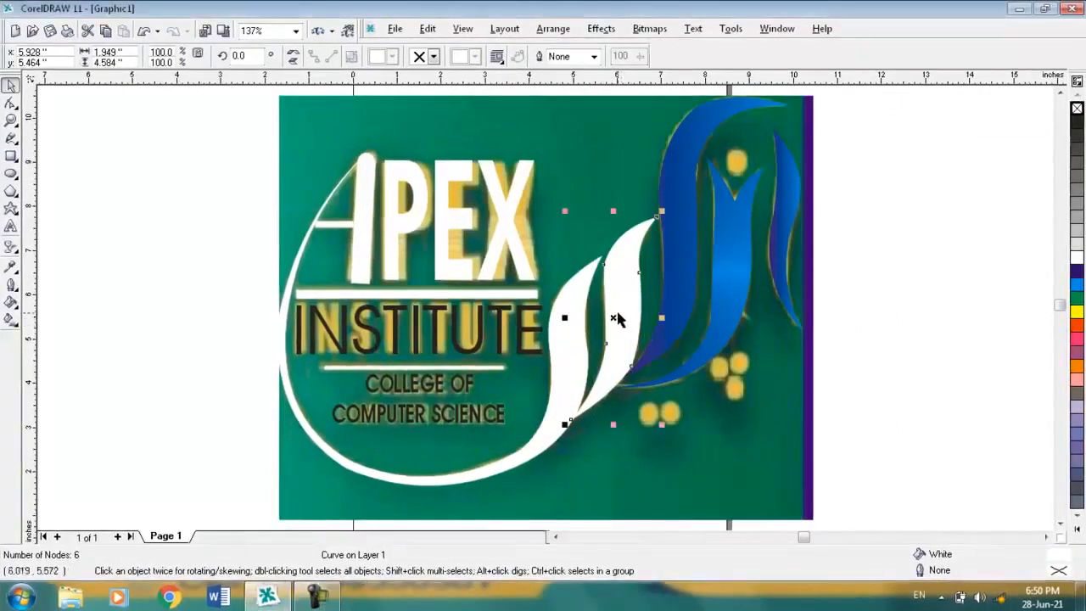
key("F11")
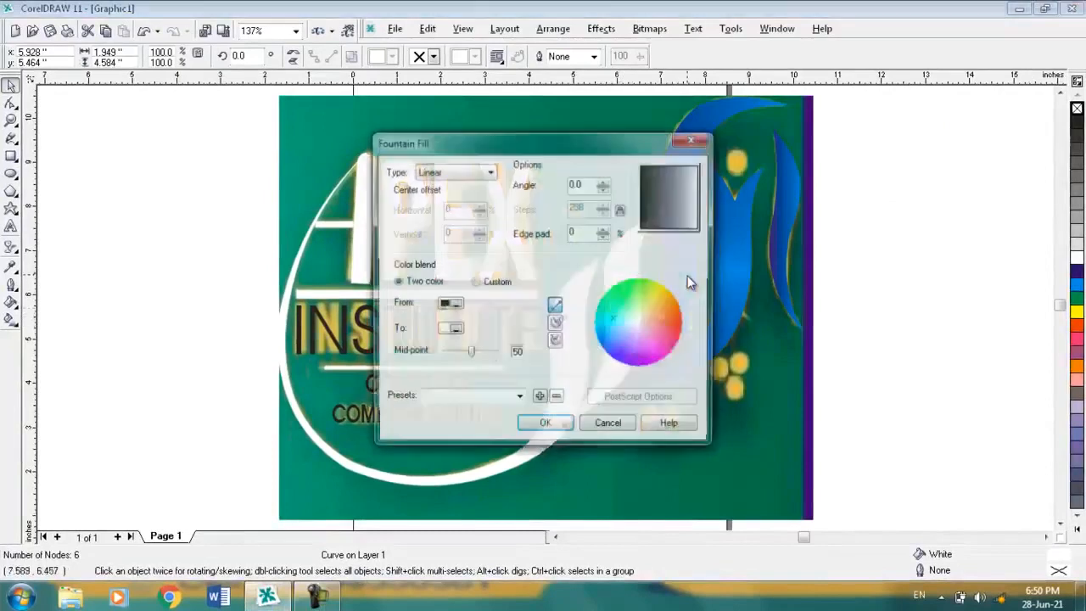
left_click(453, 306)
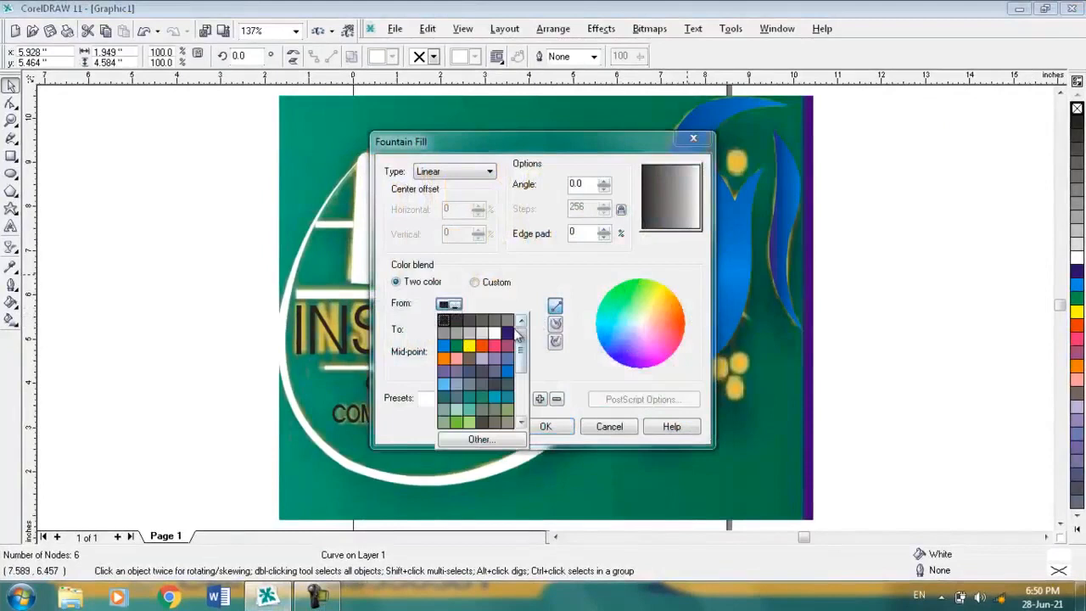
left_click(508, 333)
left_click(454, 330)
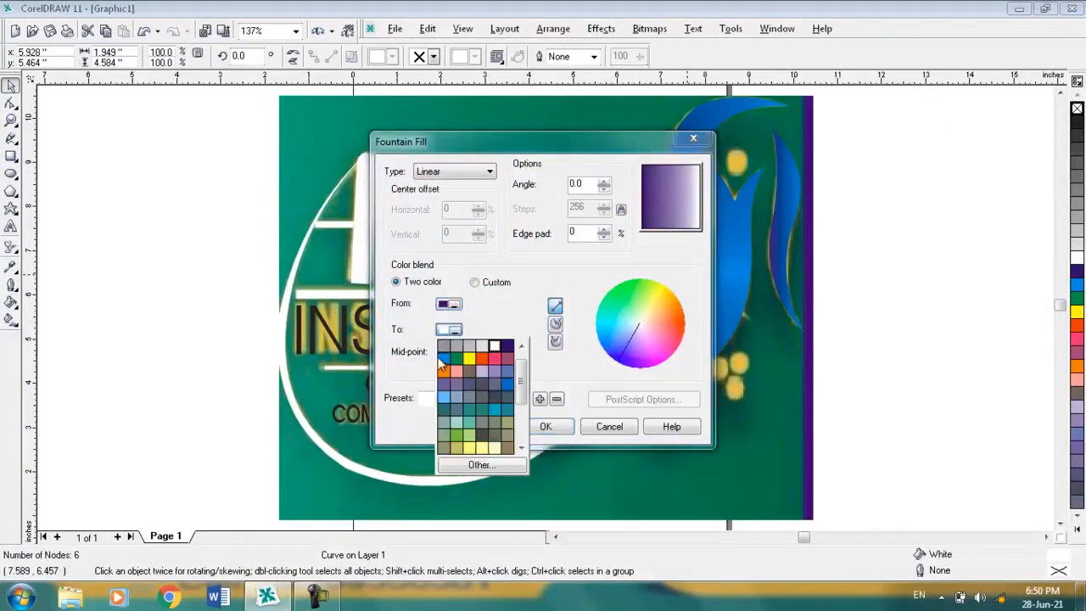
left_click(442, 360)
key("Return")
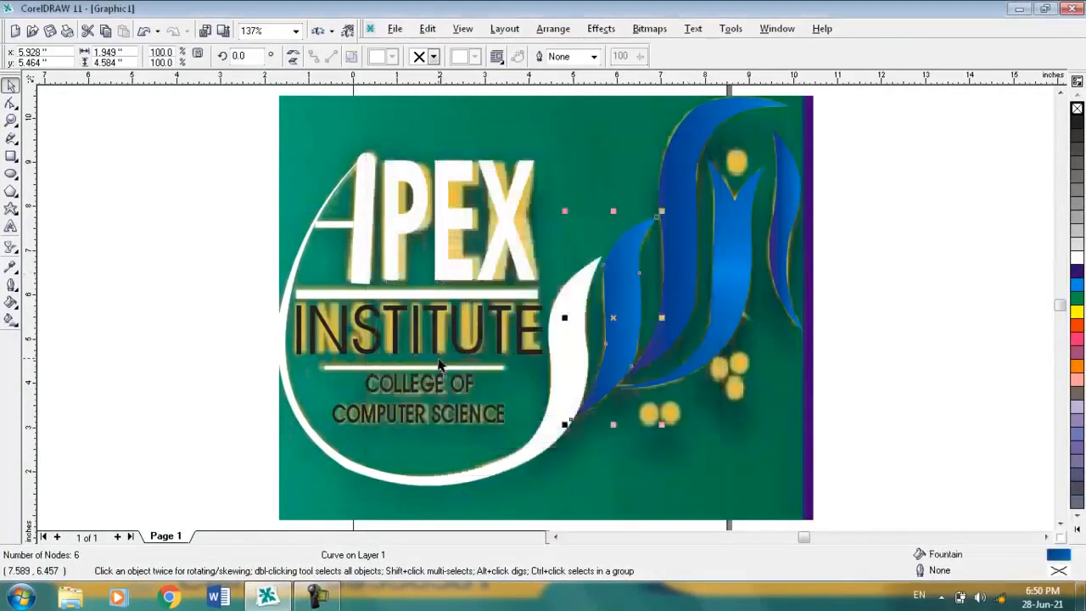
Remove the outline of the large sweeping curve around the lettering and fill it with a linear fountain fill from dark purple to blue.
left_click(582, 316)
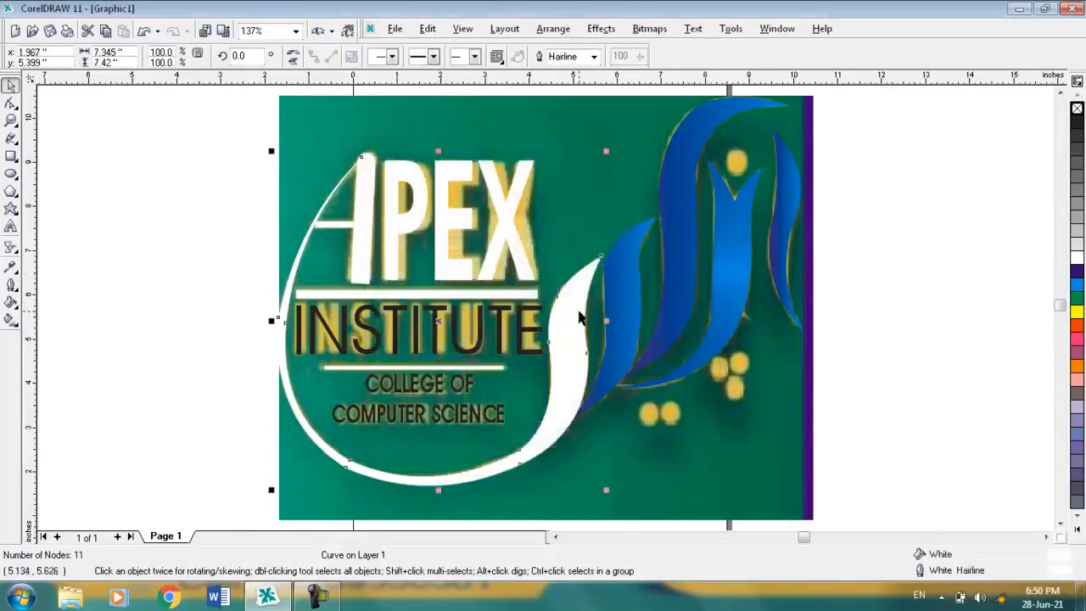
right_click(1077, 108)
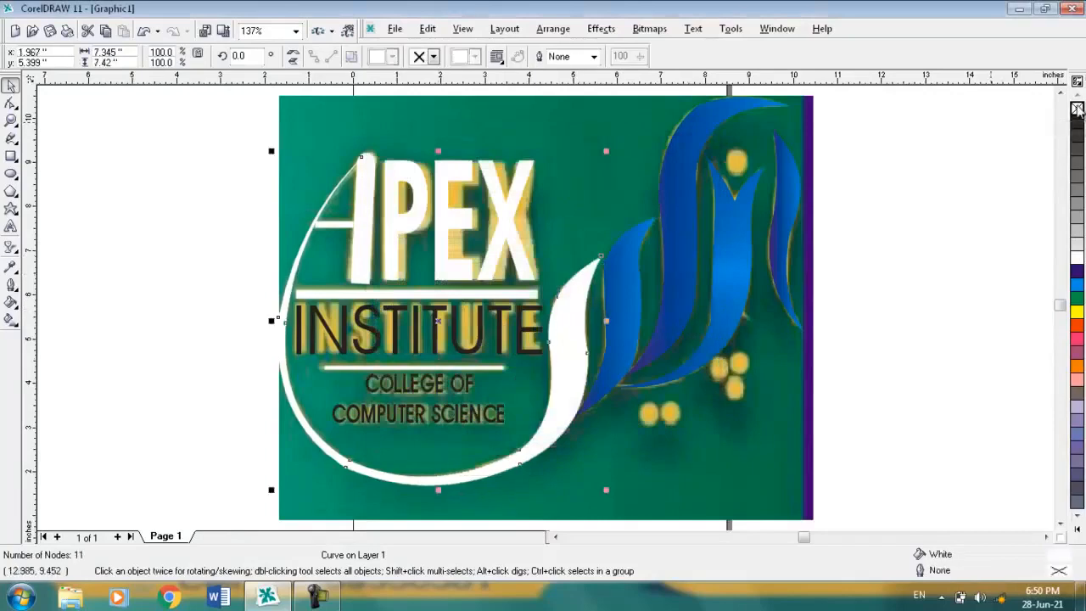
right_click(570, 337)
key("Escape")
key("F10")
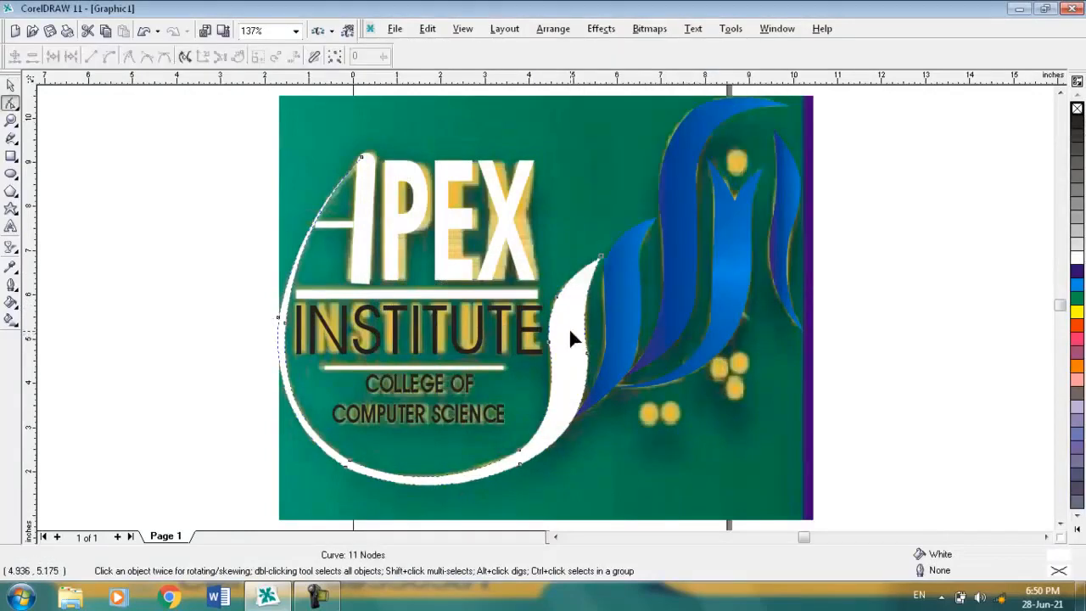
key("F11")
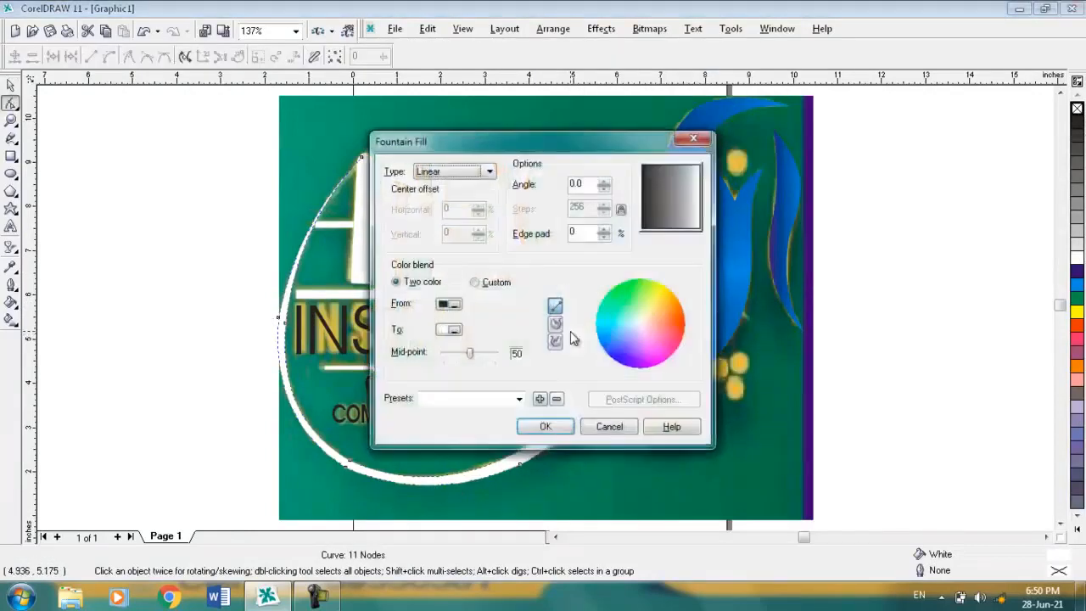
left_click(449, 304)
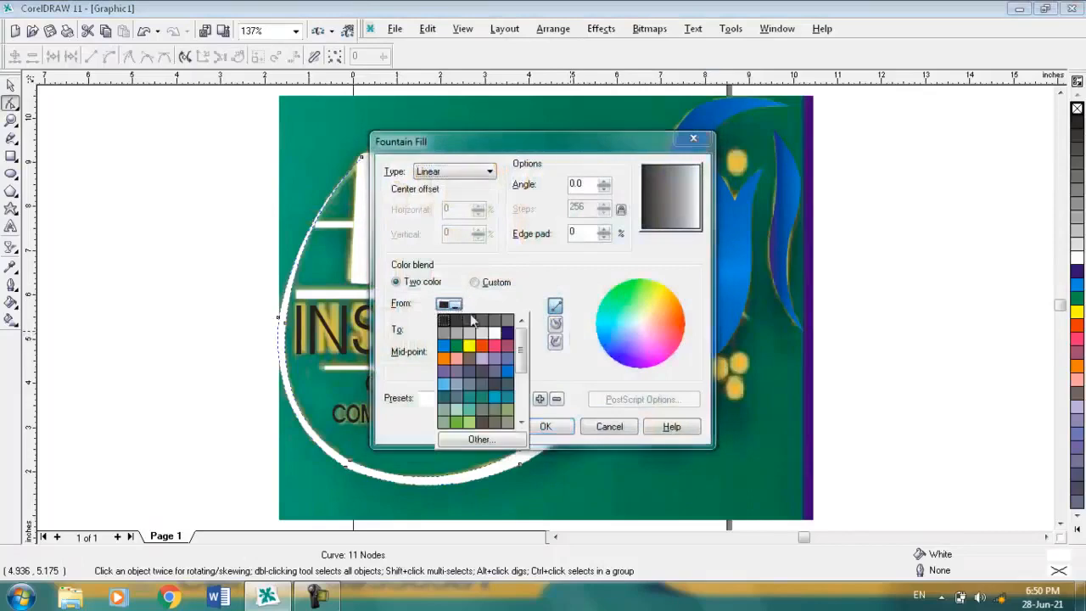
left_click(504, 335)
left_click(453, 330)
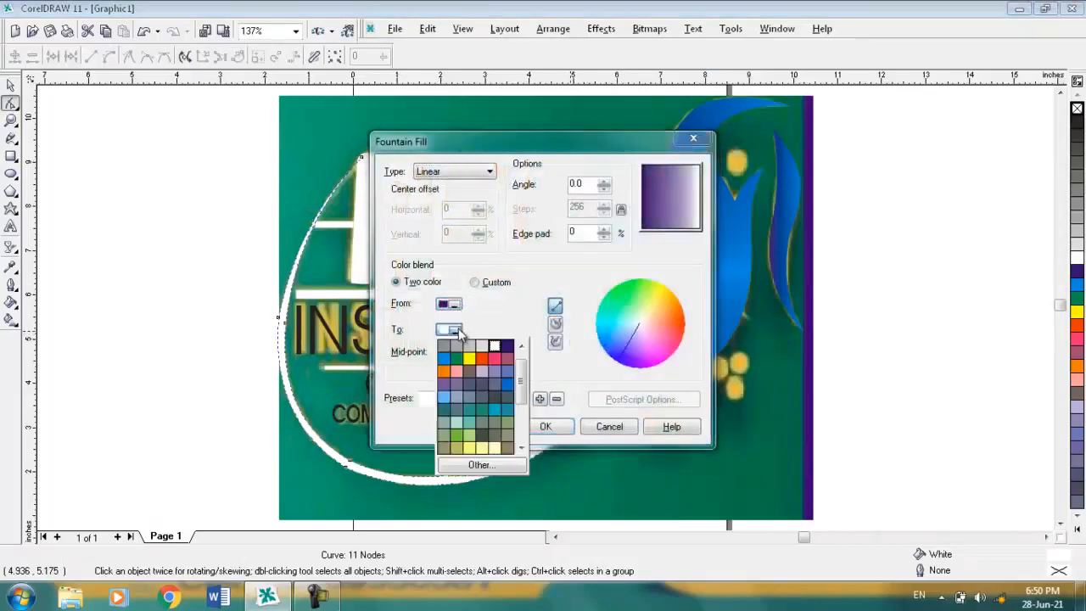
left_click(441, 363)
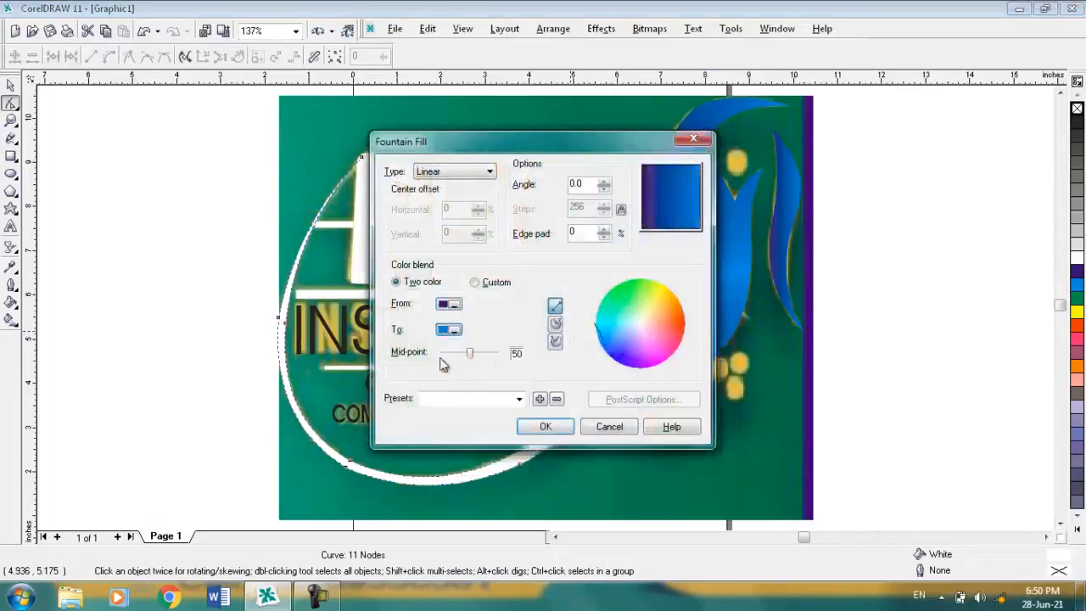
key("Return")
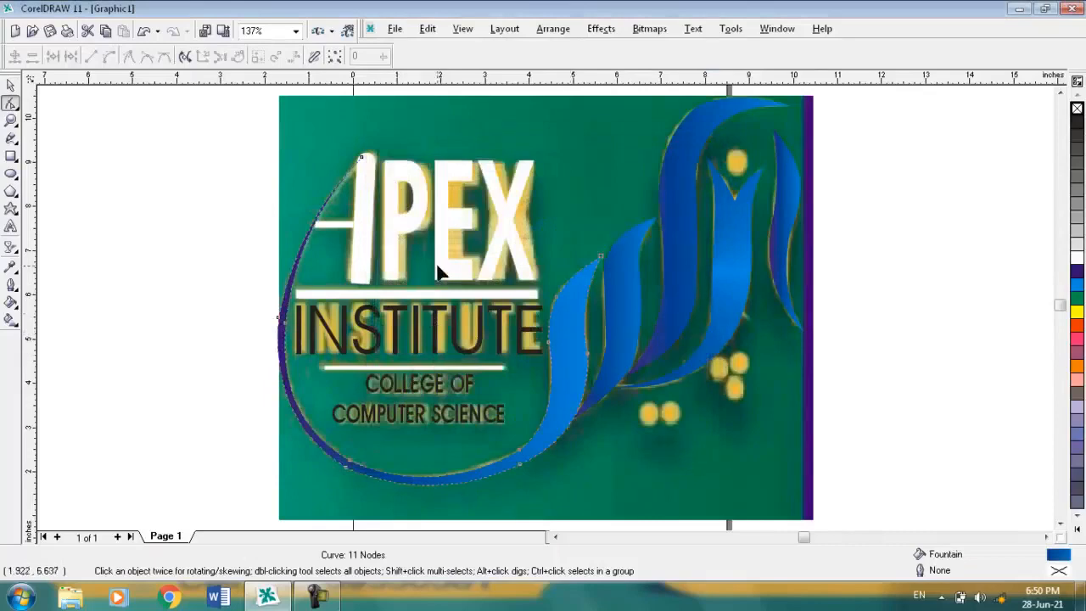
Fill the upright bar of the letter A with a two-color linear fountain fill from dark purple to blue.
left_click(370, 245)
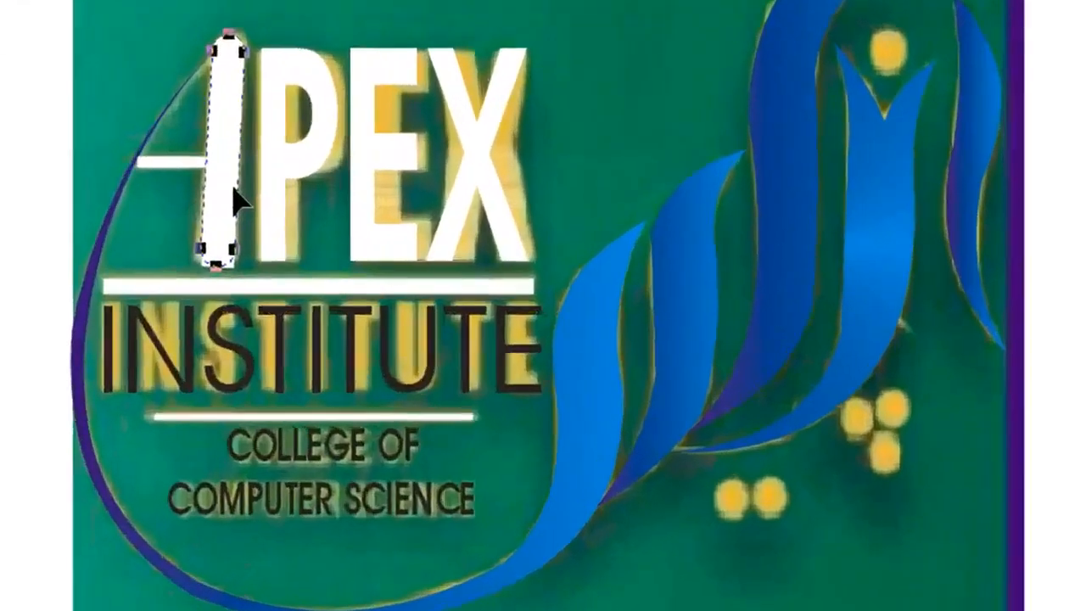
key("F11")
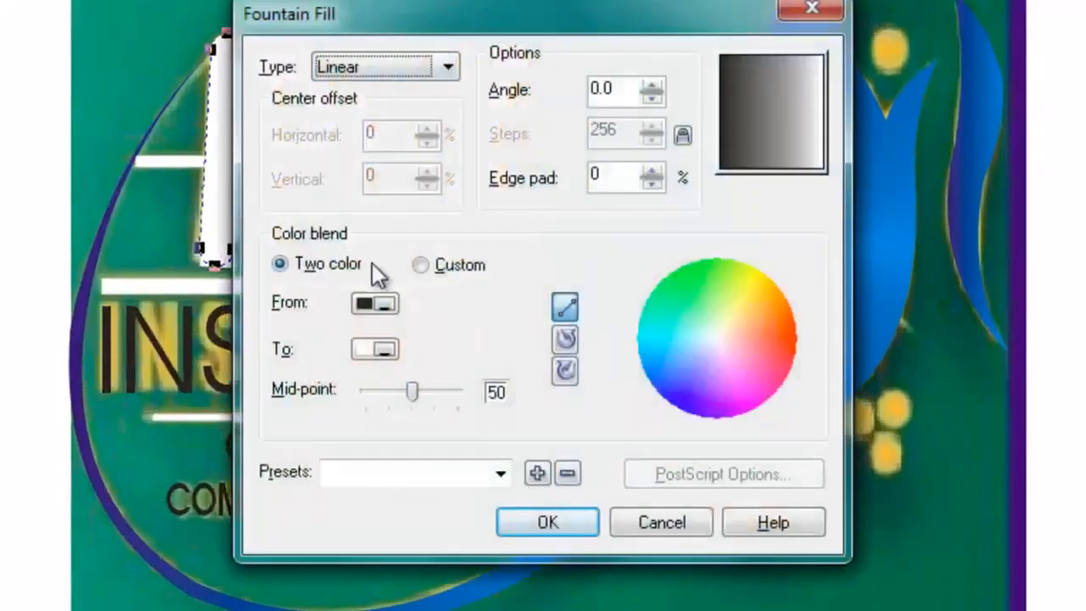
left_click(386, 306)
key("Down")
key("Right")
key("Right")
key("Right")
key("Right")
key("Right")
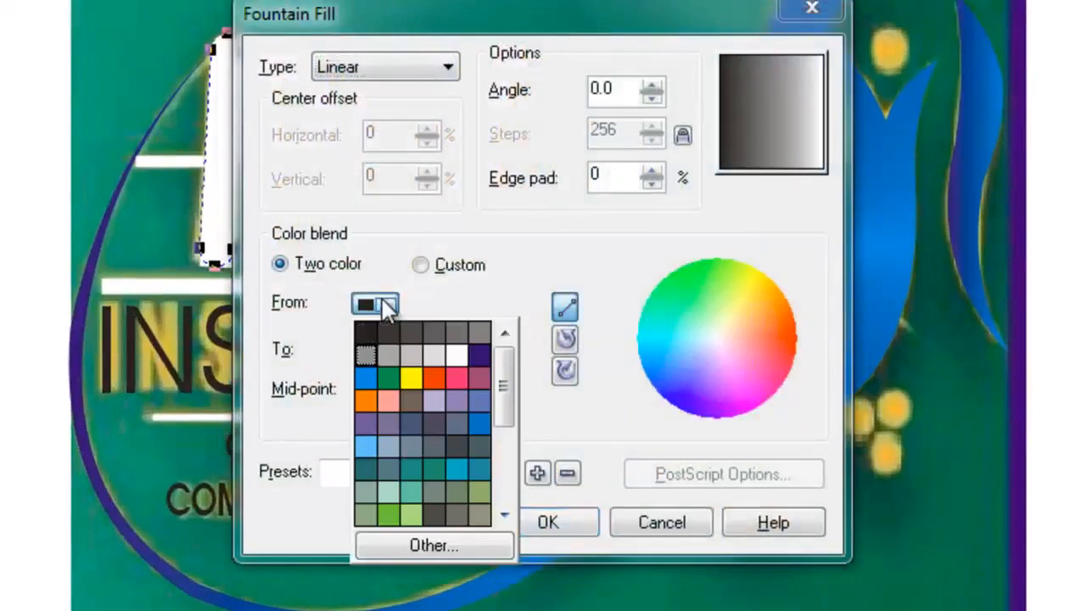
key("Return")
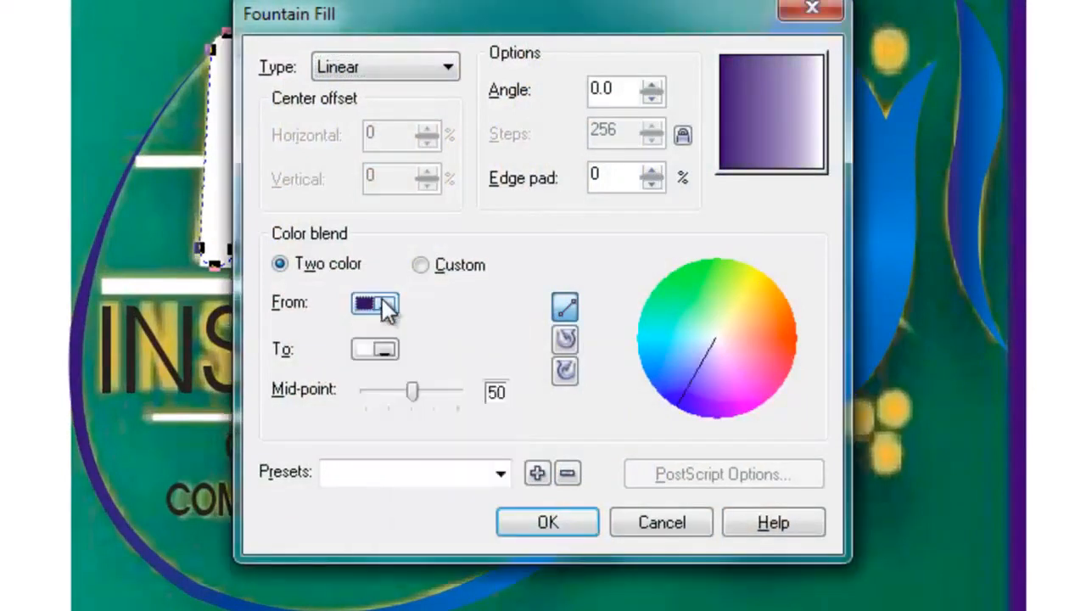
left_click(386, 348)
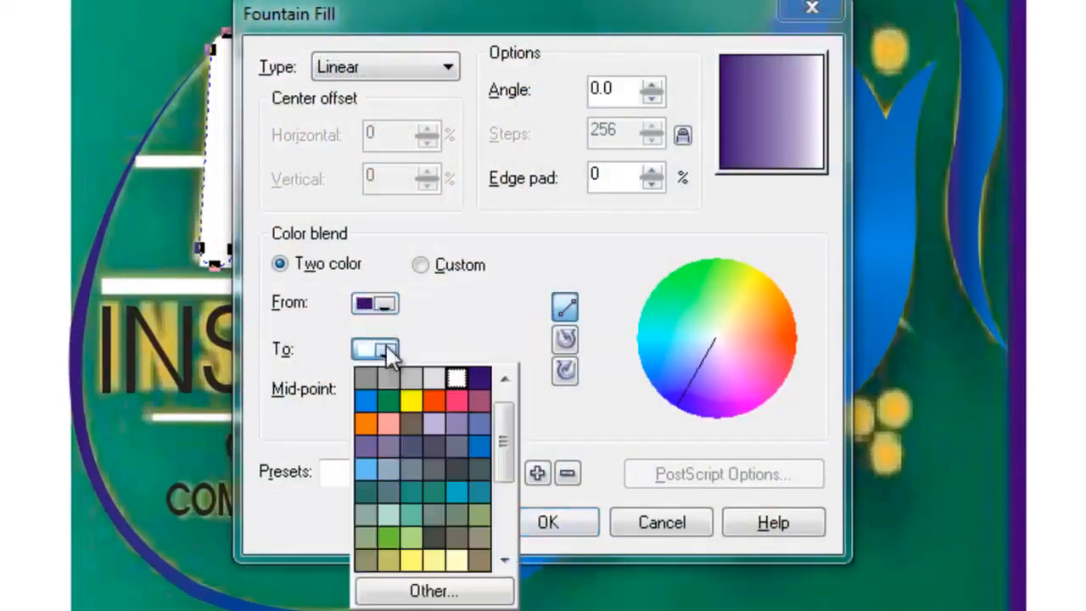
key("Down")
key("Left")
key("Left")
key("Left")
key("Left")
key("Return")
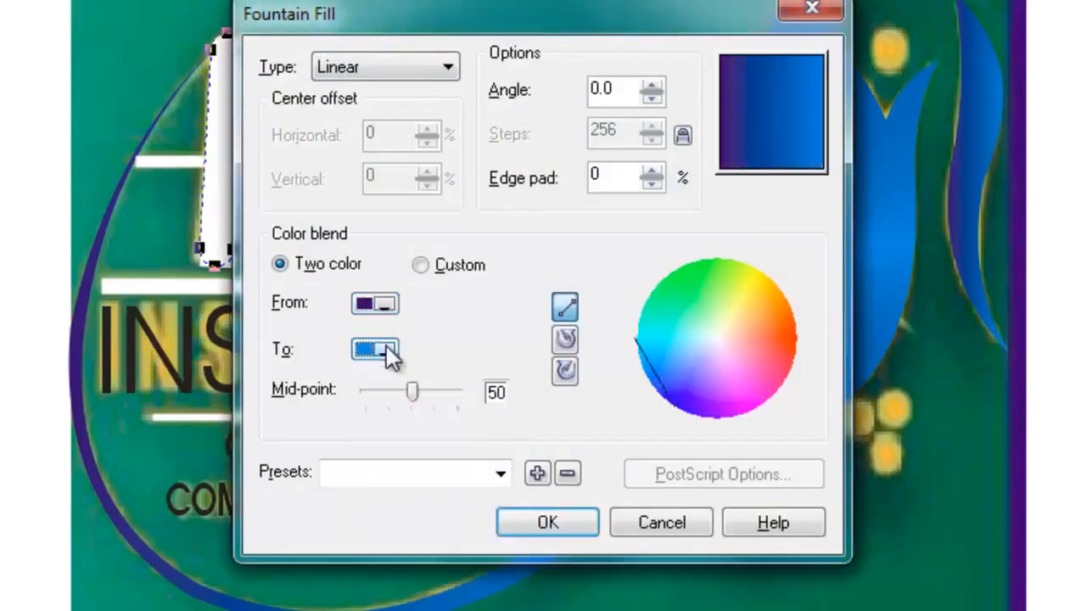
key("Return")
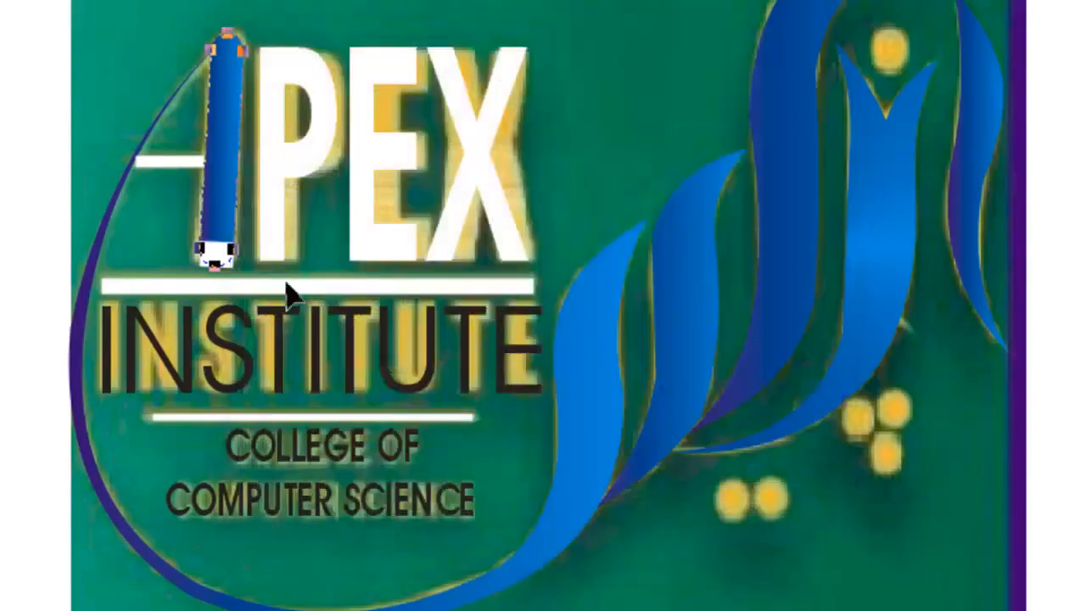
Fill the small white piece at the foot of the A's upright bar with a linear fountain fill from dark purple to blue.
left_click(226, 265)
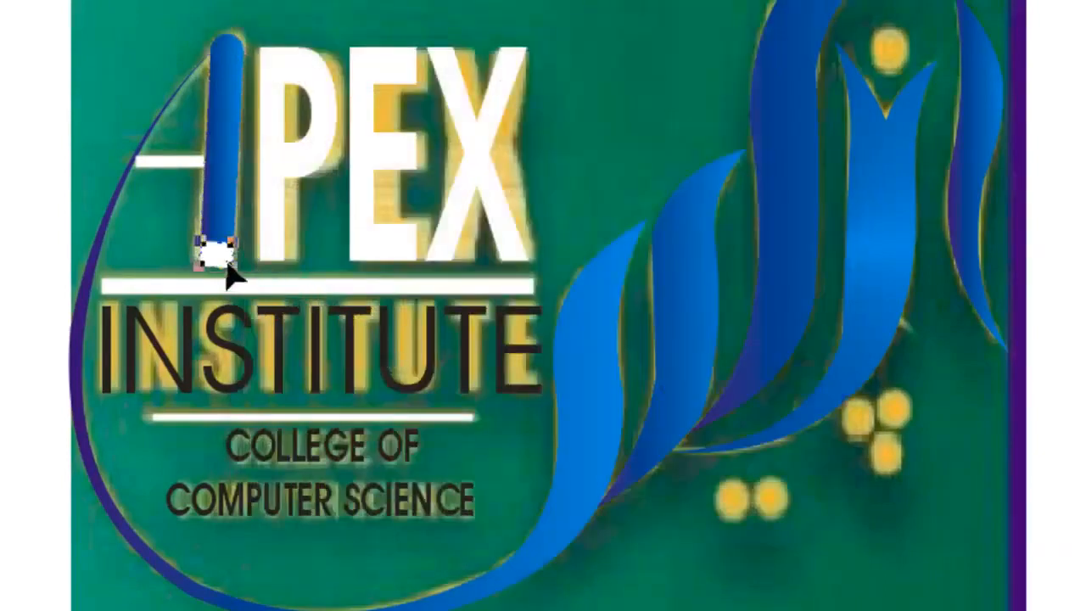
key("F11")
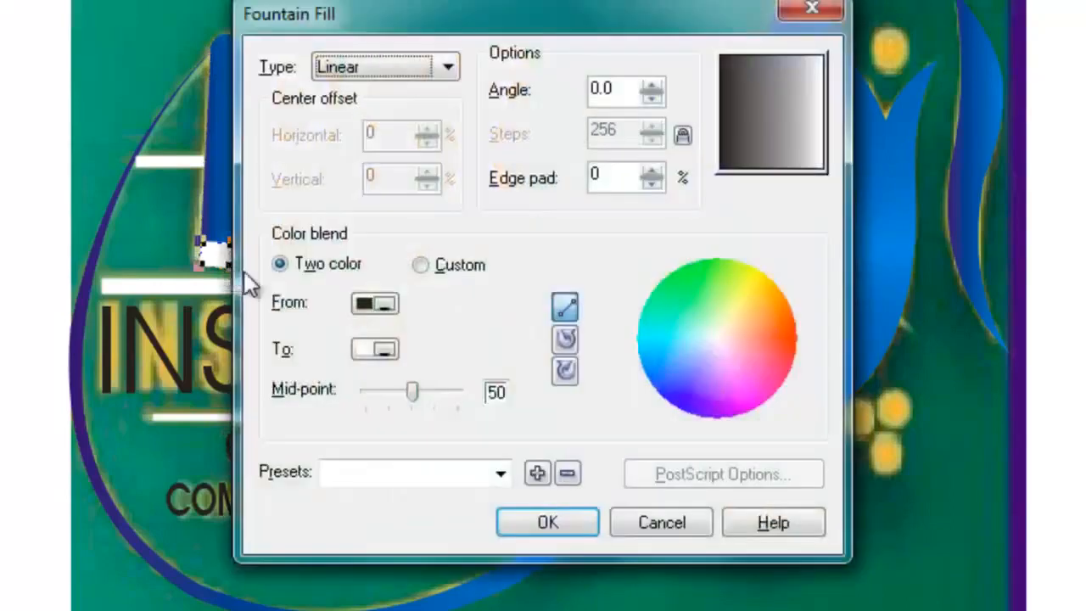
left_click(395, 306)
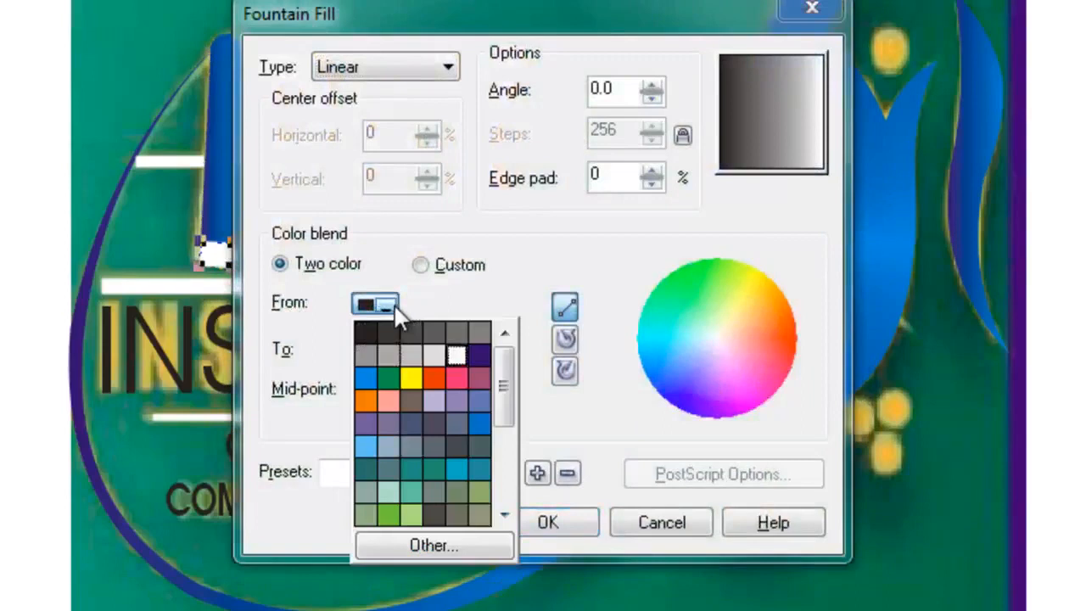
key("Right")
key("Return")
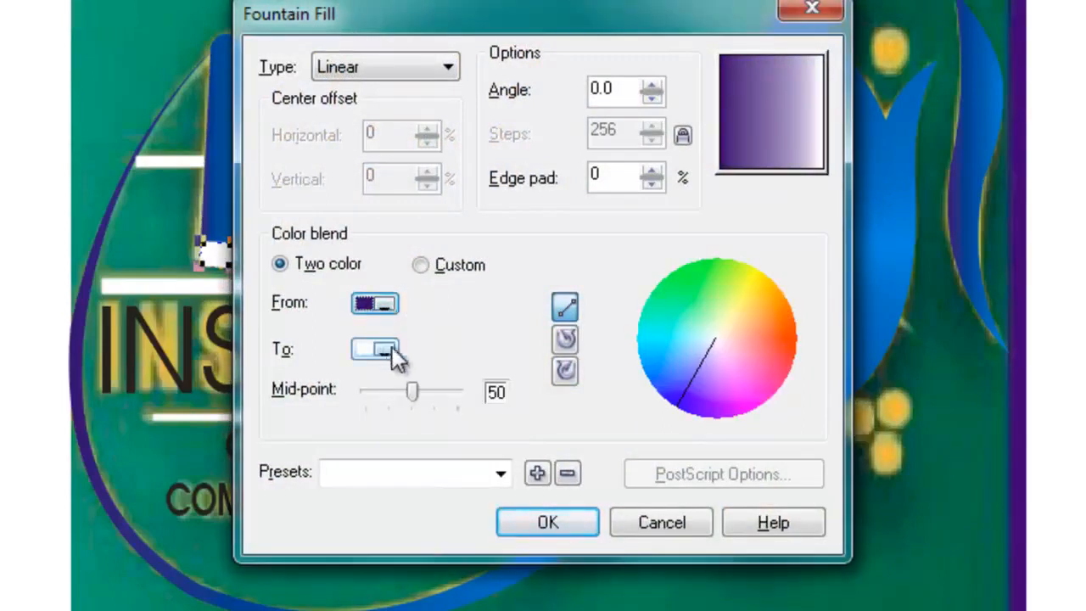
left_click(383, 348)
key("Up")
key("Right")
key("Right")
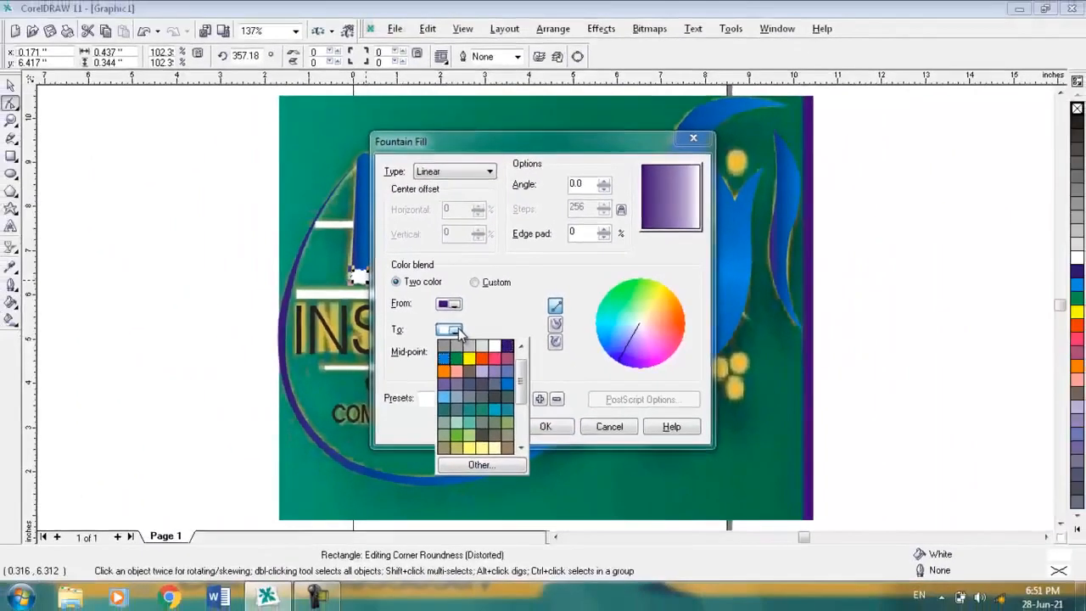
key("Return")
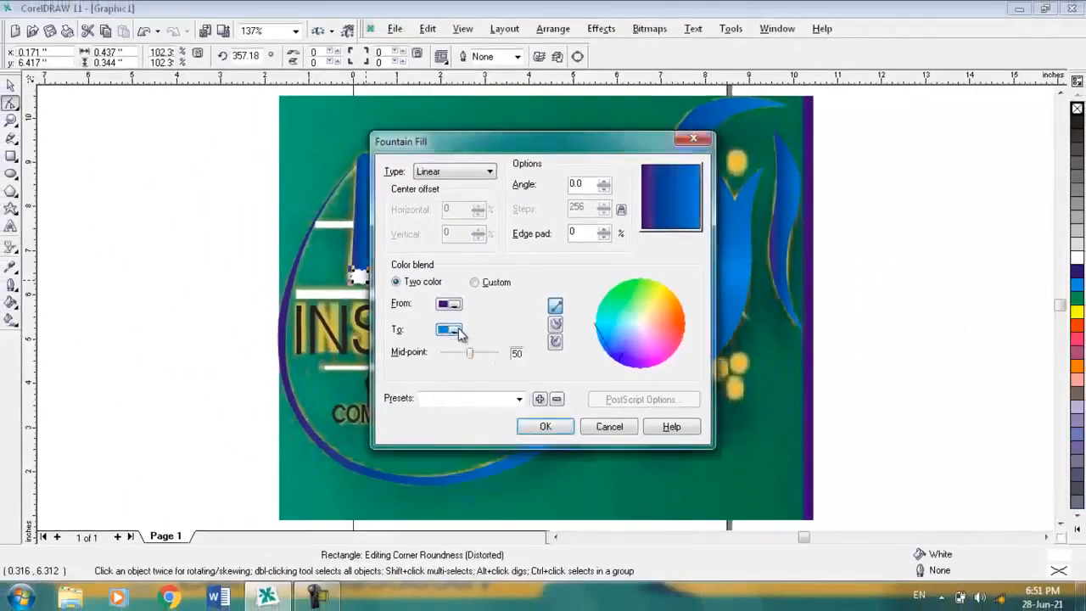
left_click(560, 429)
left_click(365, 255)
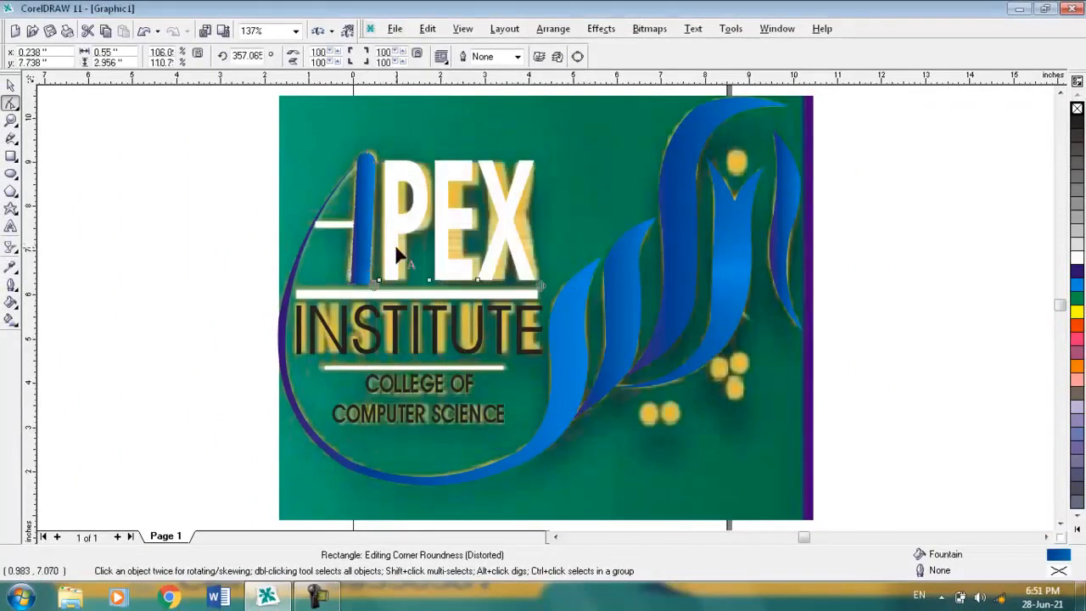
left_click(399, 255)
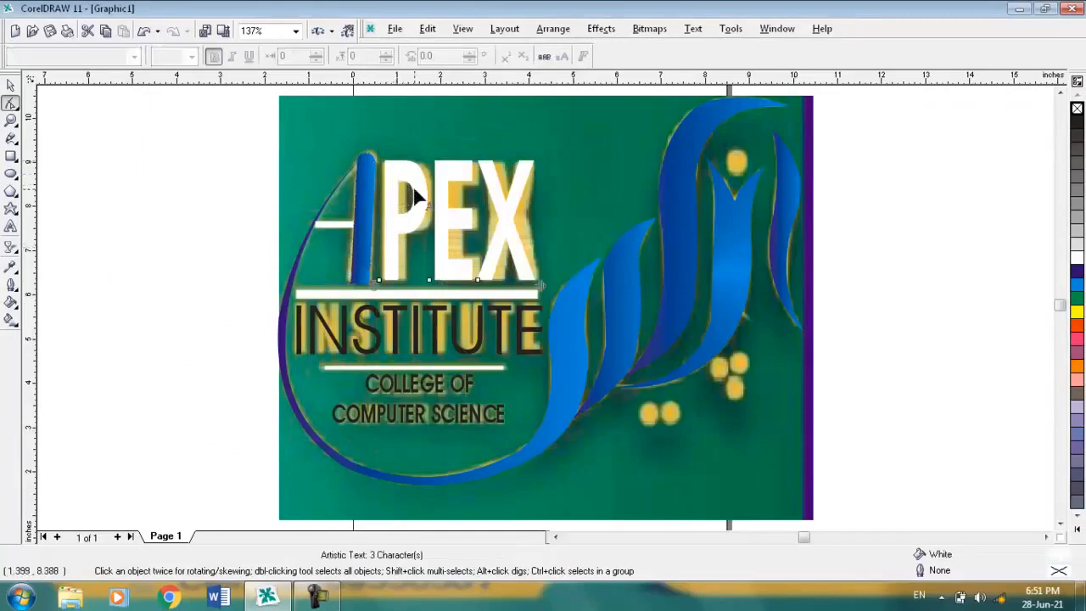
left_click(11, 85)
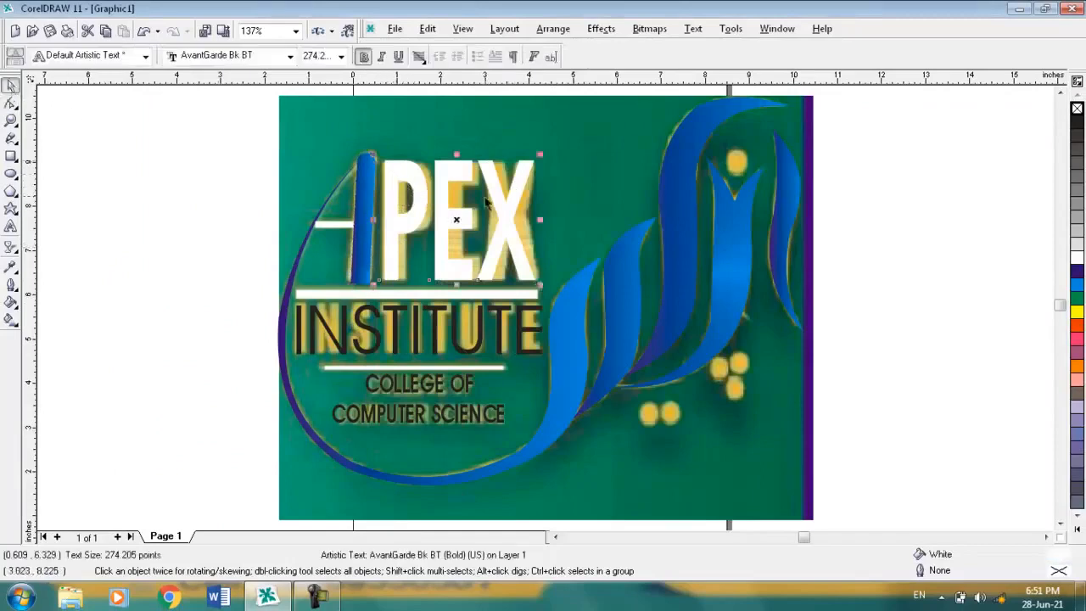
left_click(487, 201)
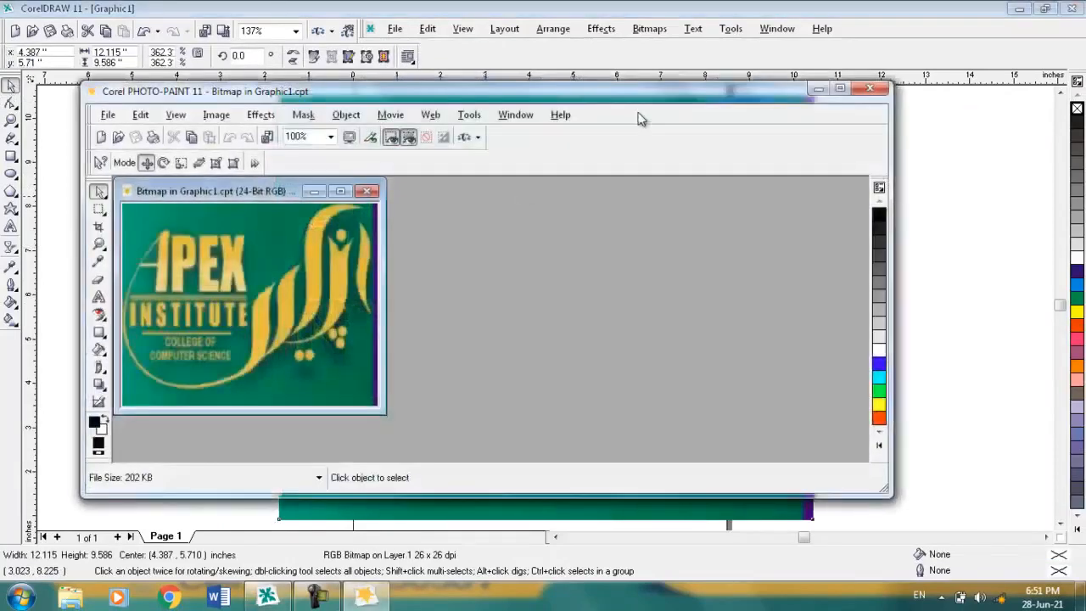
left_click(869, 89)
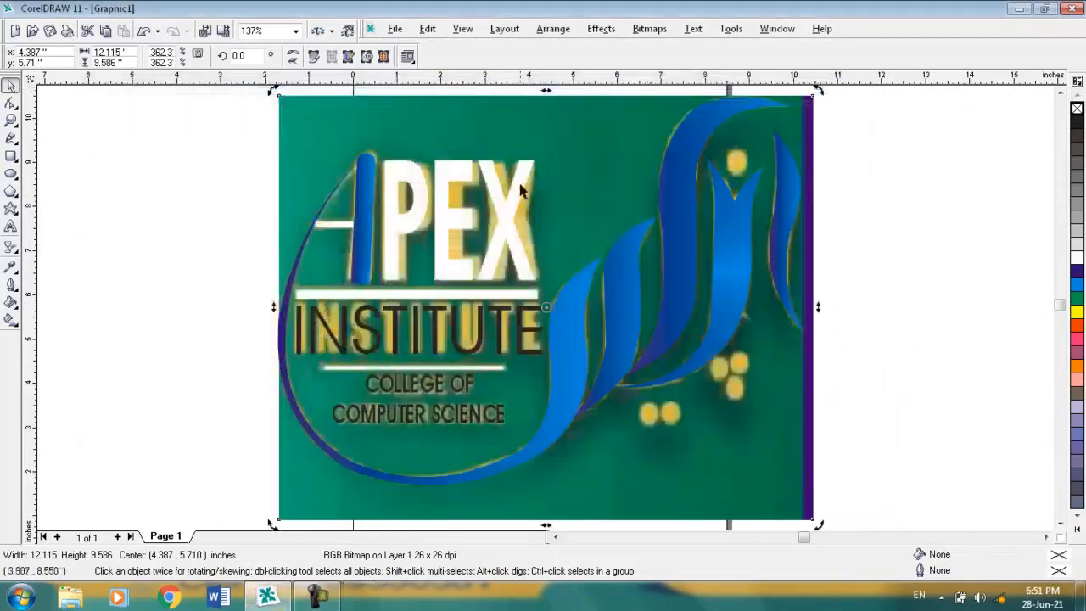
Select all the PEX letters and set up a two-color fountain fill for them from dark purple to blue.
left_click(516, 193)
double_click(515, 186)
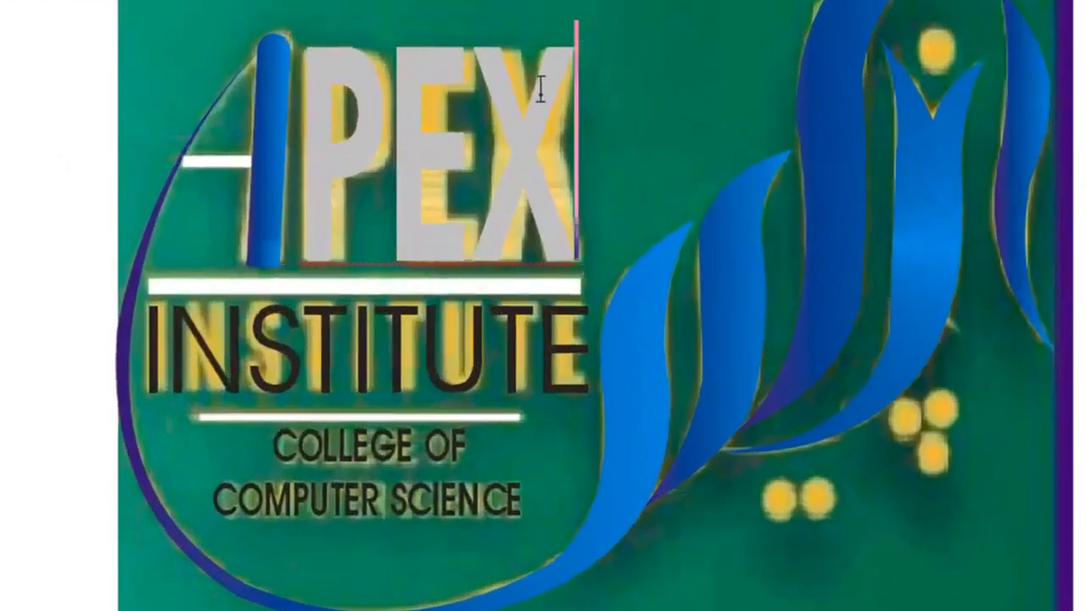
double_click(540, 88)
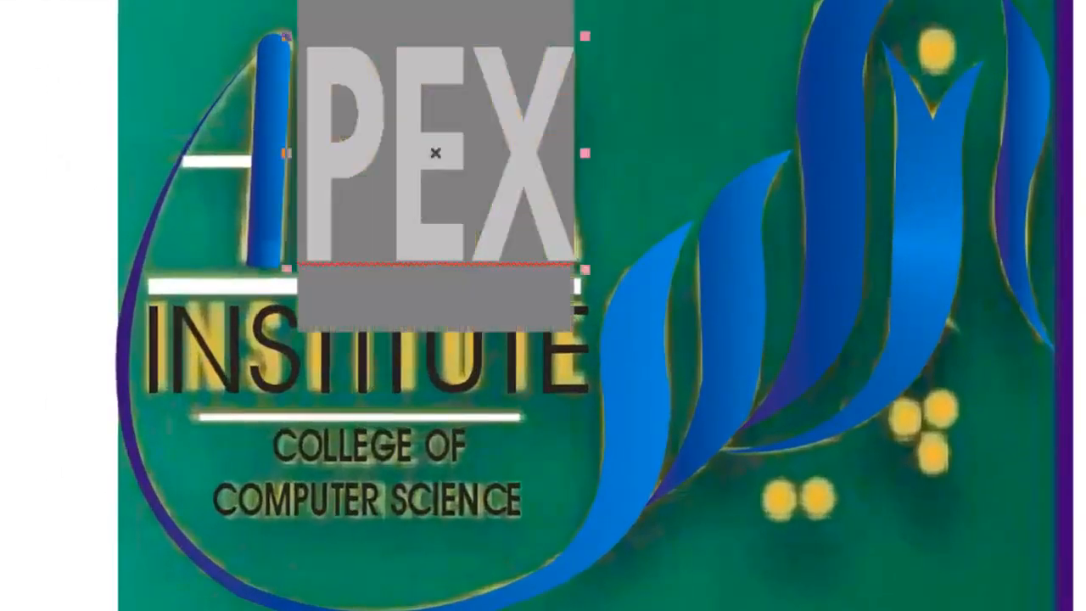
key("F11")
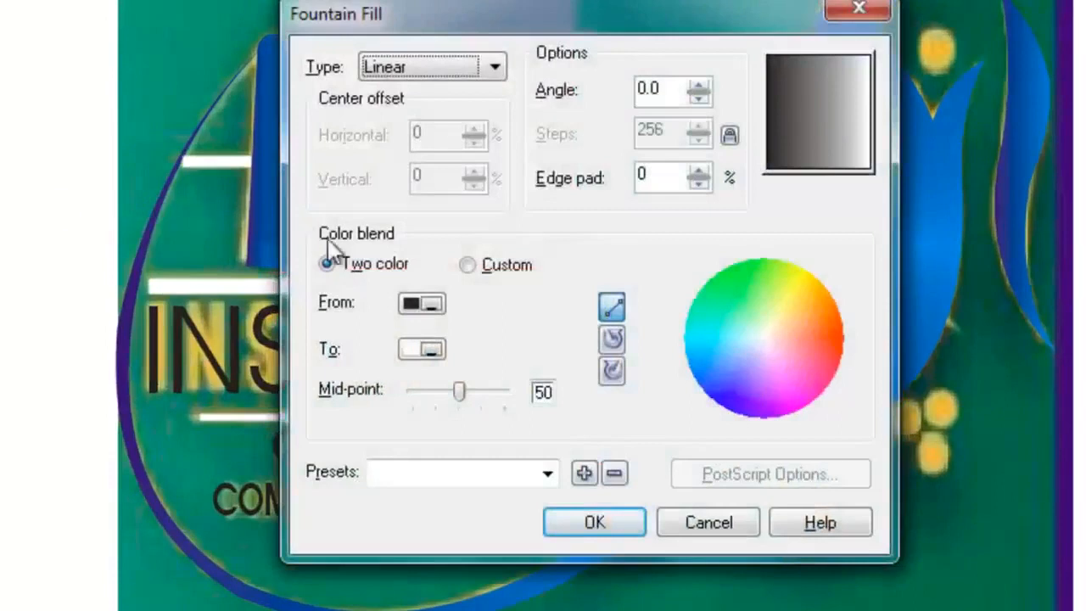
left_click(429, 306)
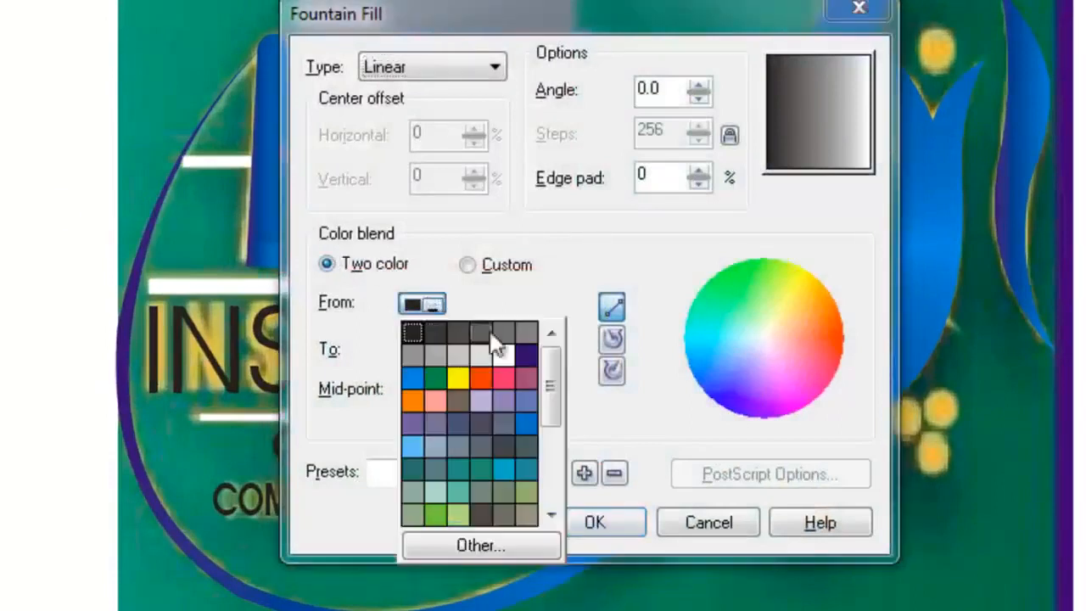
left_click(527, 356)
left_click(430, 352)
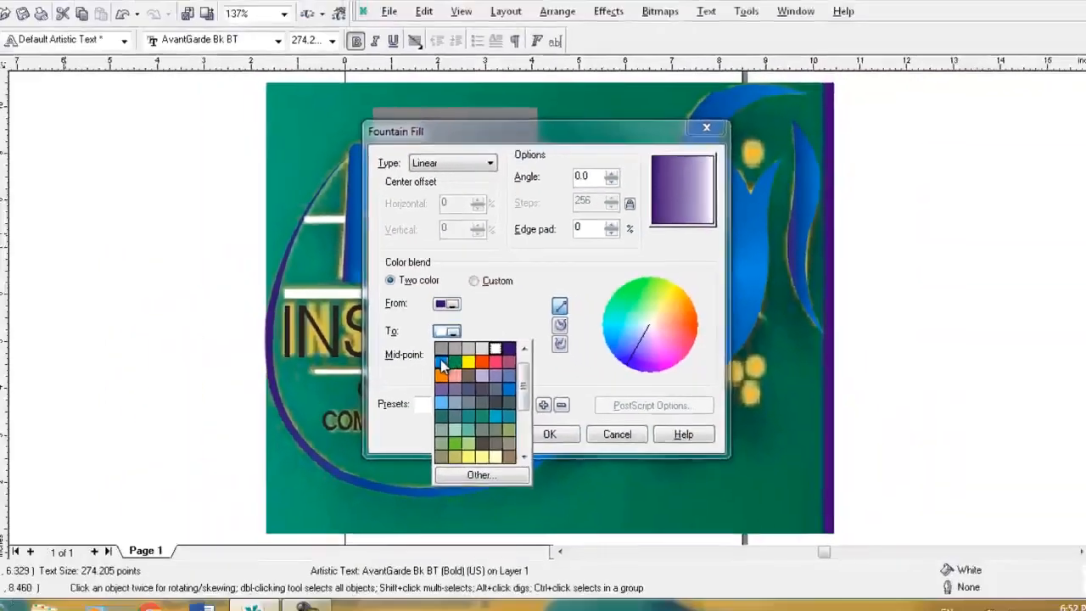
left_click(426, 392)
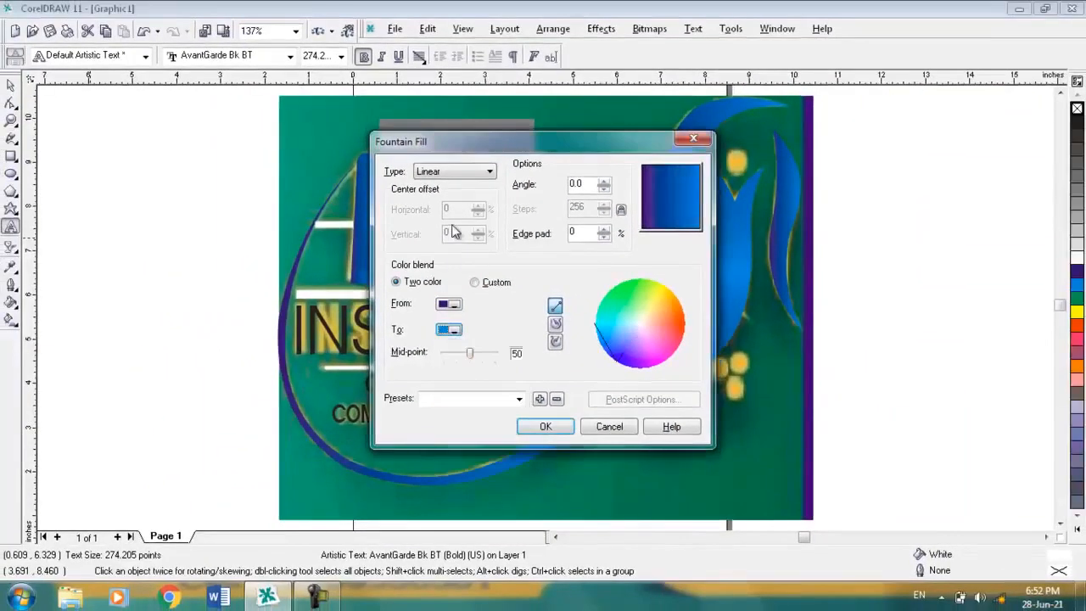
Change the PEX lettering's fountain fill type to Square, apply it and finish editing the text.
left_click(490, 172)
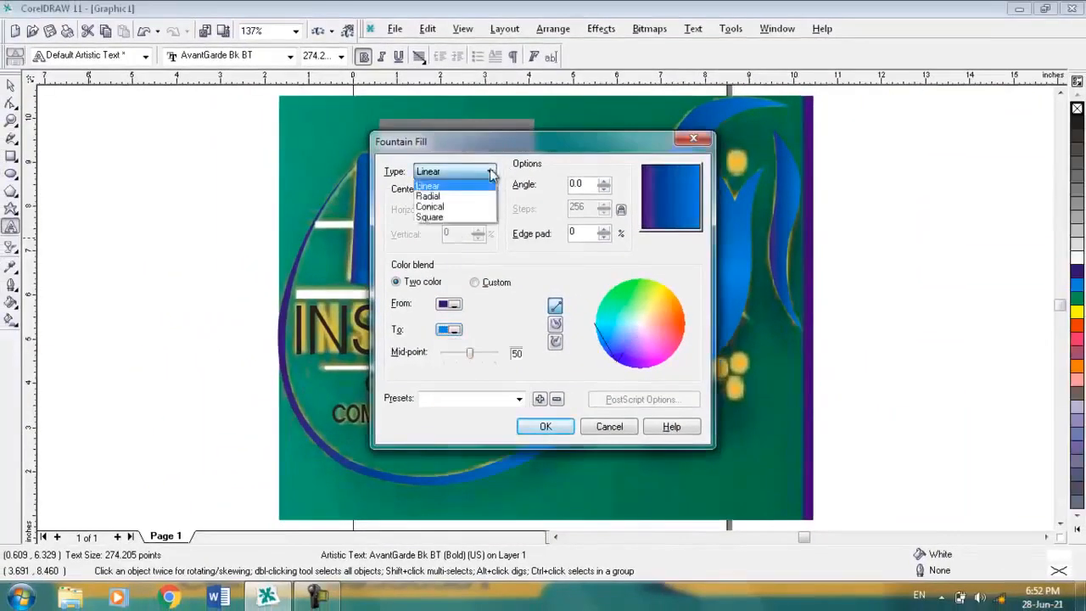
left_click(484, 219)
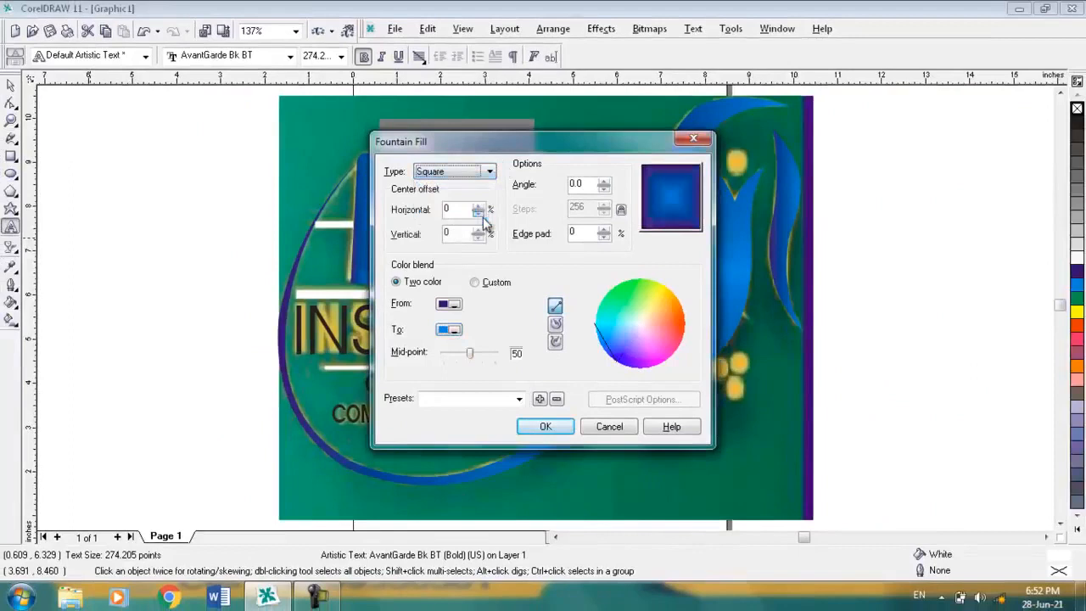
key("Return")
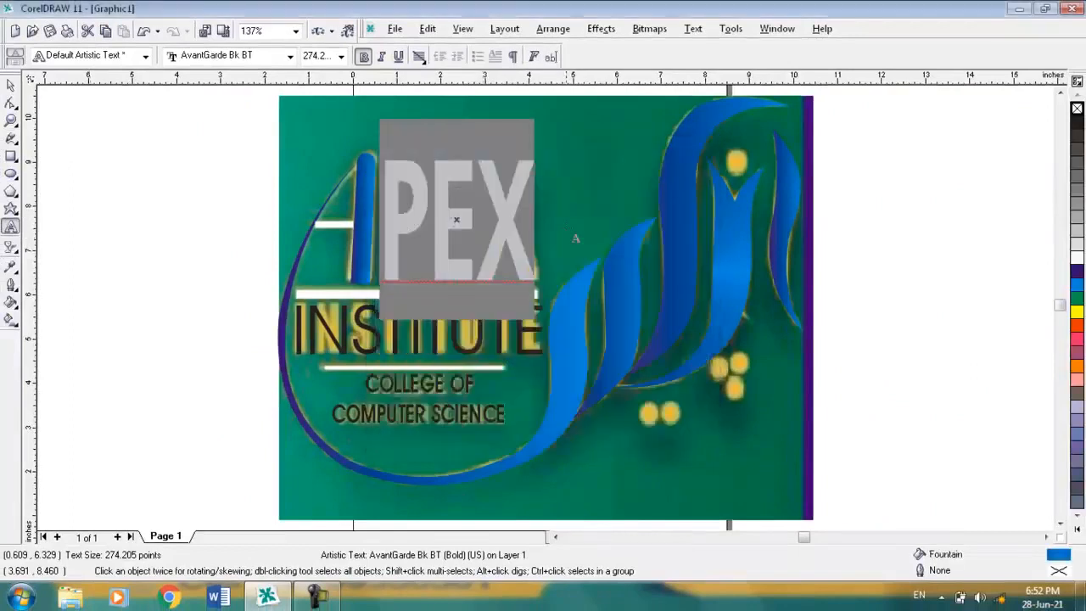
left_click(466, 369)
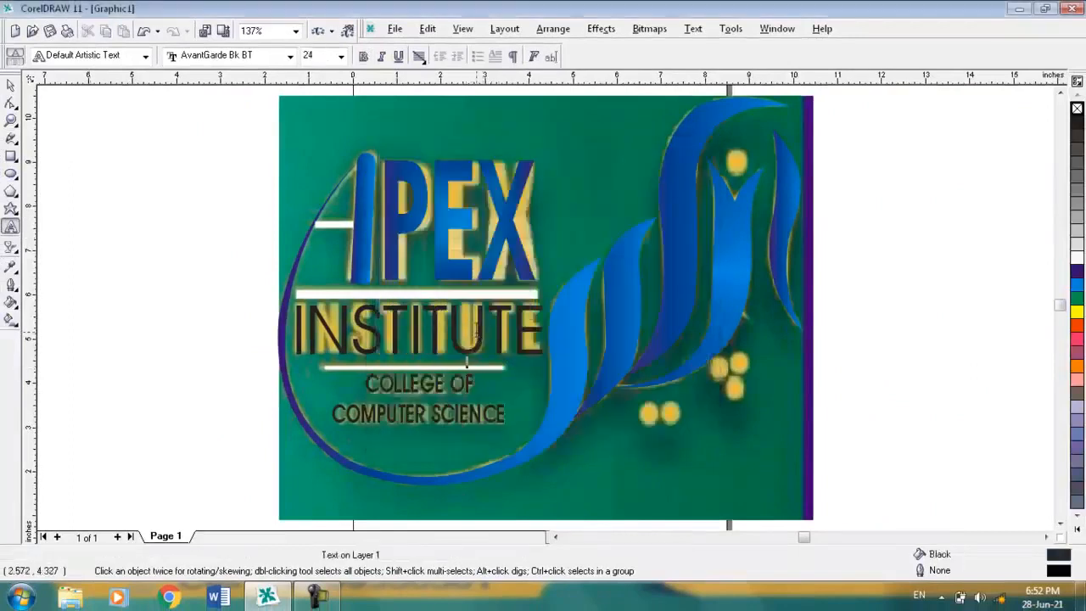
Select the whole INSTITUTE text and start a fountain fill of type Square for it.
left_click(475, 335)
key("ctrl+a")
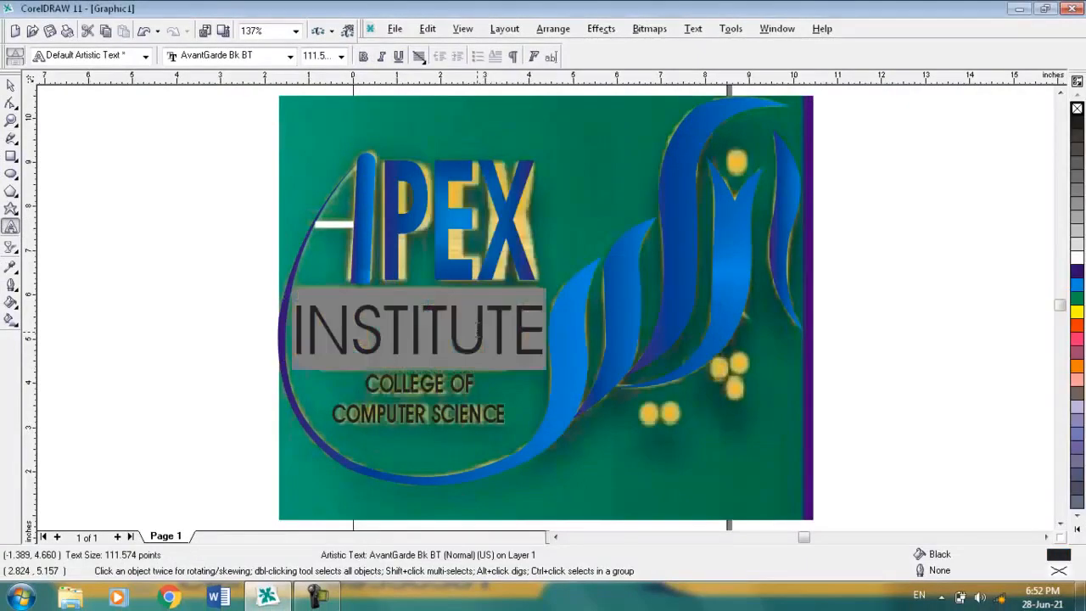
key("F11")
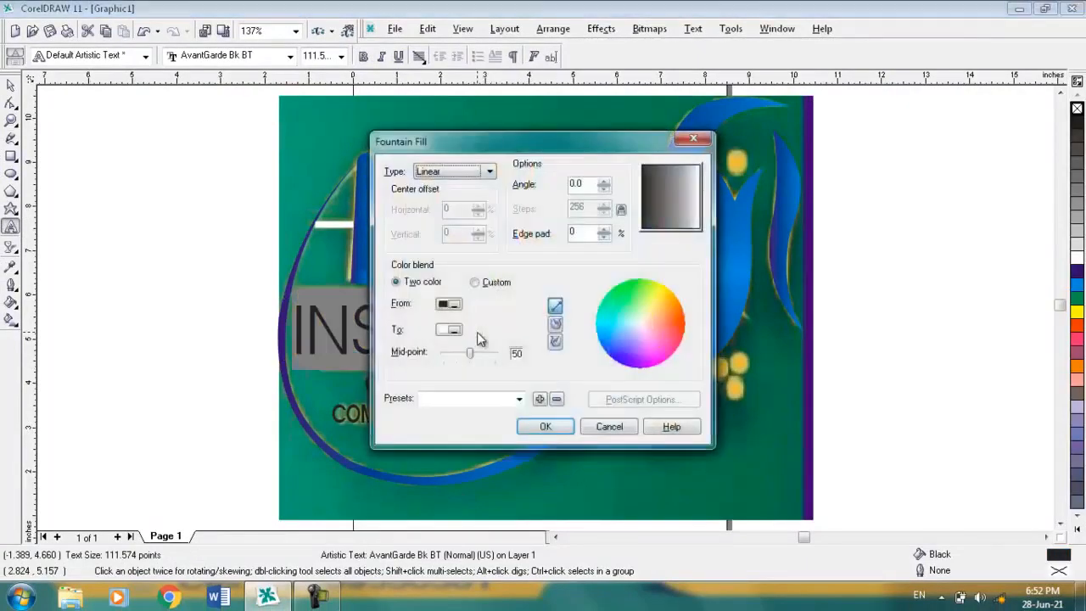
left_click(490, 172)
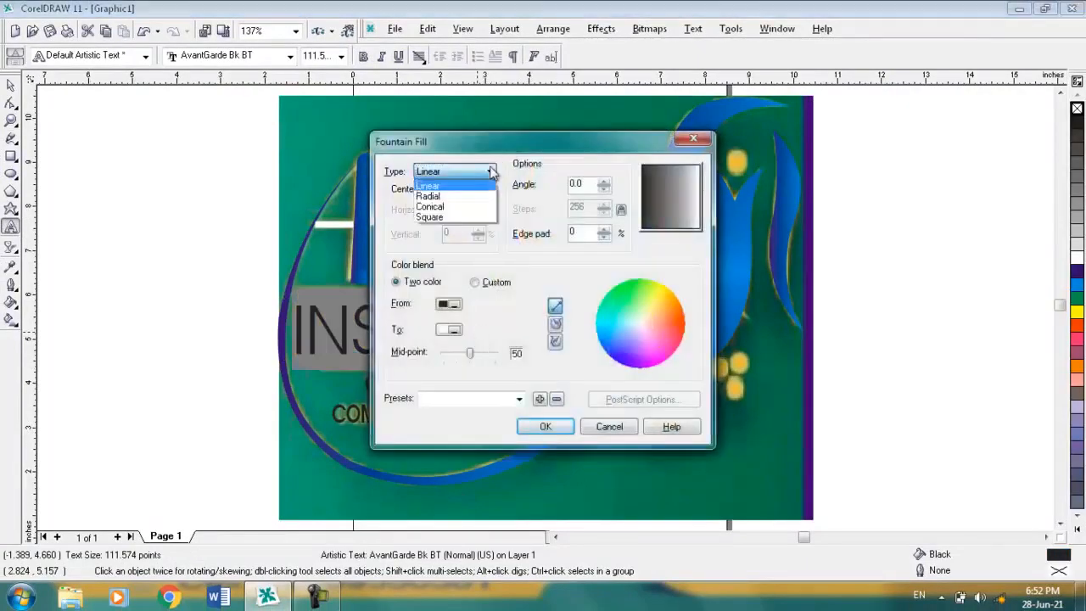
key("Down")
key("Down")
key("Down")
key("Return")
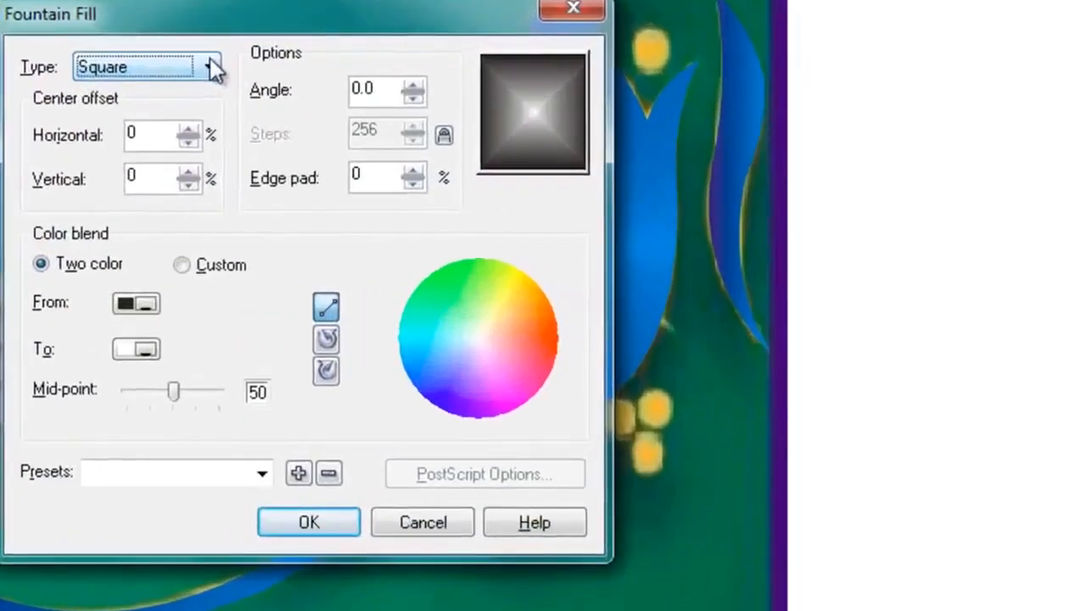
Set the INSTITUTE text's square fountain fill to blend from dark purple to blue.
left_click(149, 306)
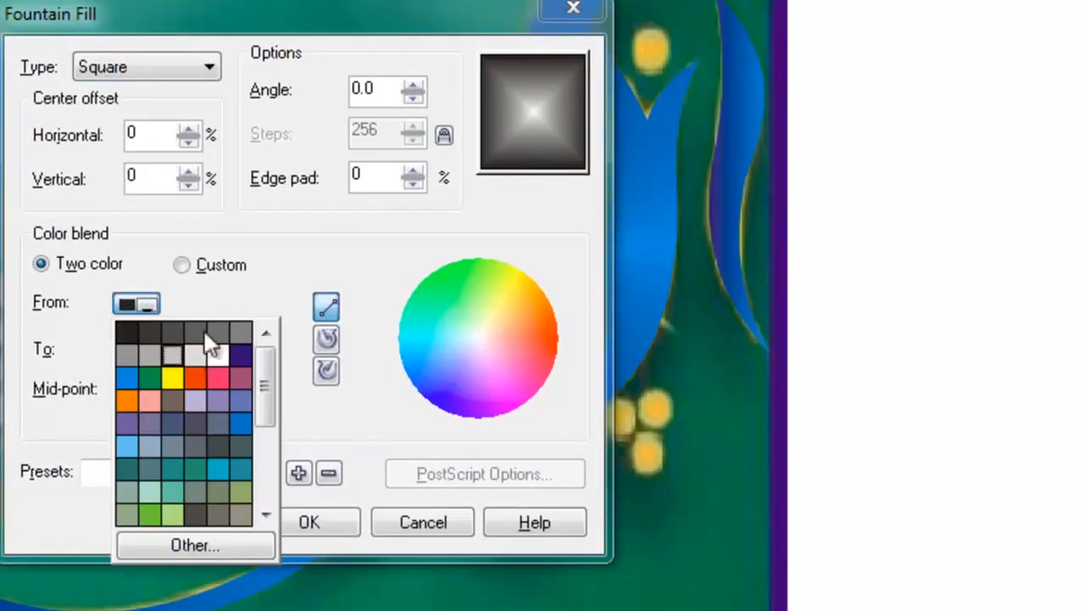
left_click(214, 333)
left_click(149, 308)
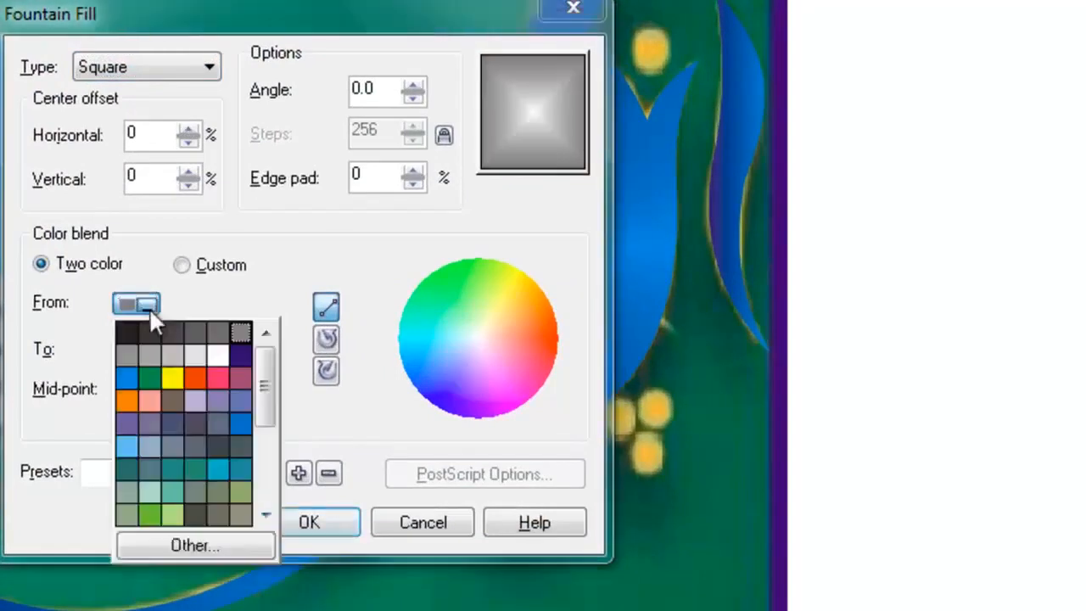
left_click(241, 367)
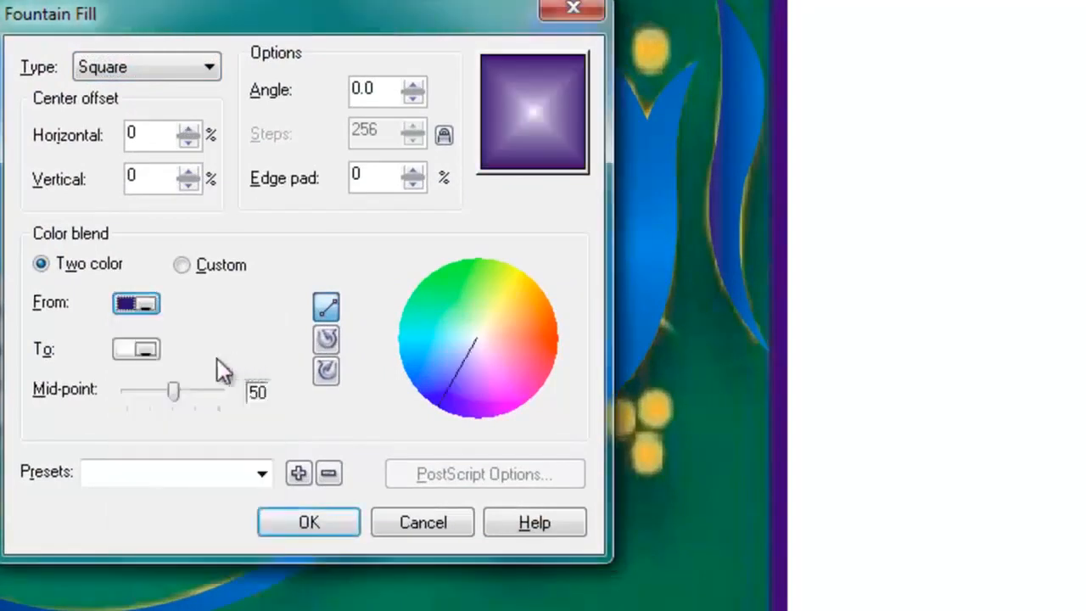
left_click(147, 349)
left_click(120, 404)
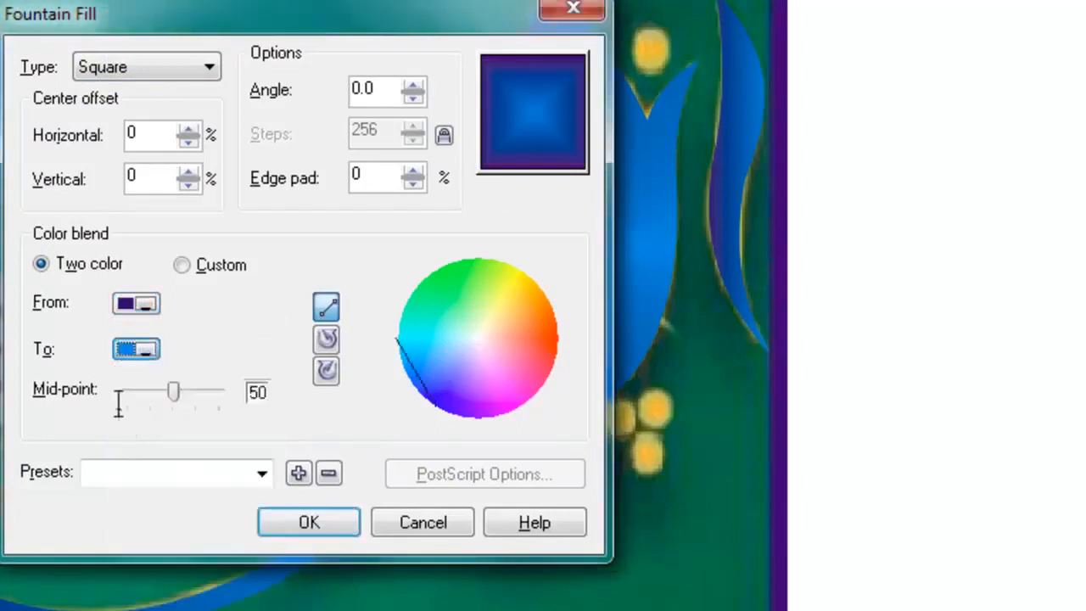